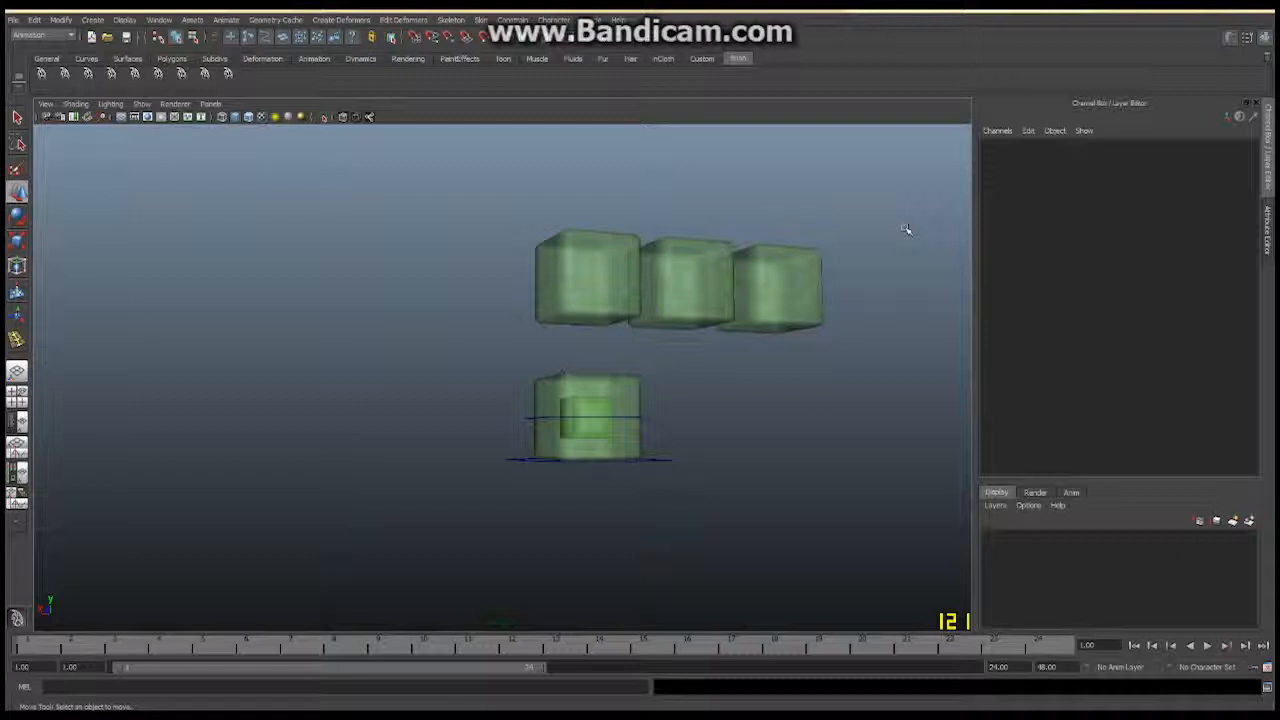
# Move the squash cube along X to about 13.91, away from the other two upper cubes.
pyautogui.keyDown('alt'); pyautogui.moveTo(697, 341); pyautogui.dragTo(652, 343); pyautogui.keyUp('alt')
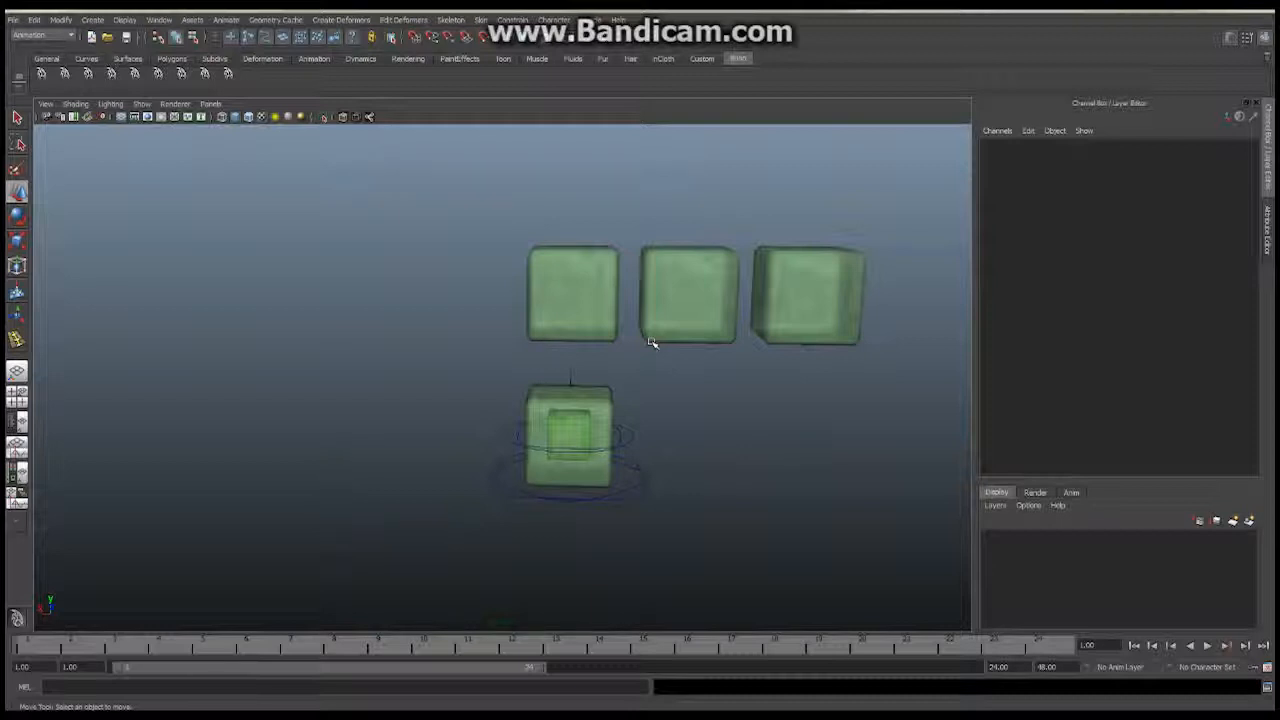
pyautogui.keyDown('alt'); pyautogui.moveTo(754, 323); pyautogui.dragTo(651, 337); pyautogui.keyUp('alt')
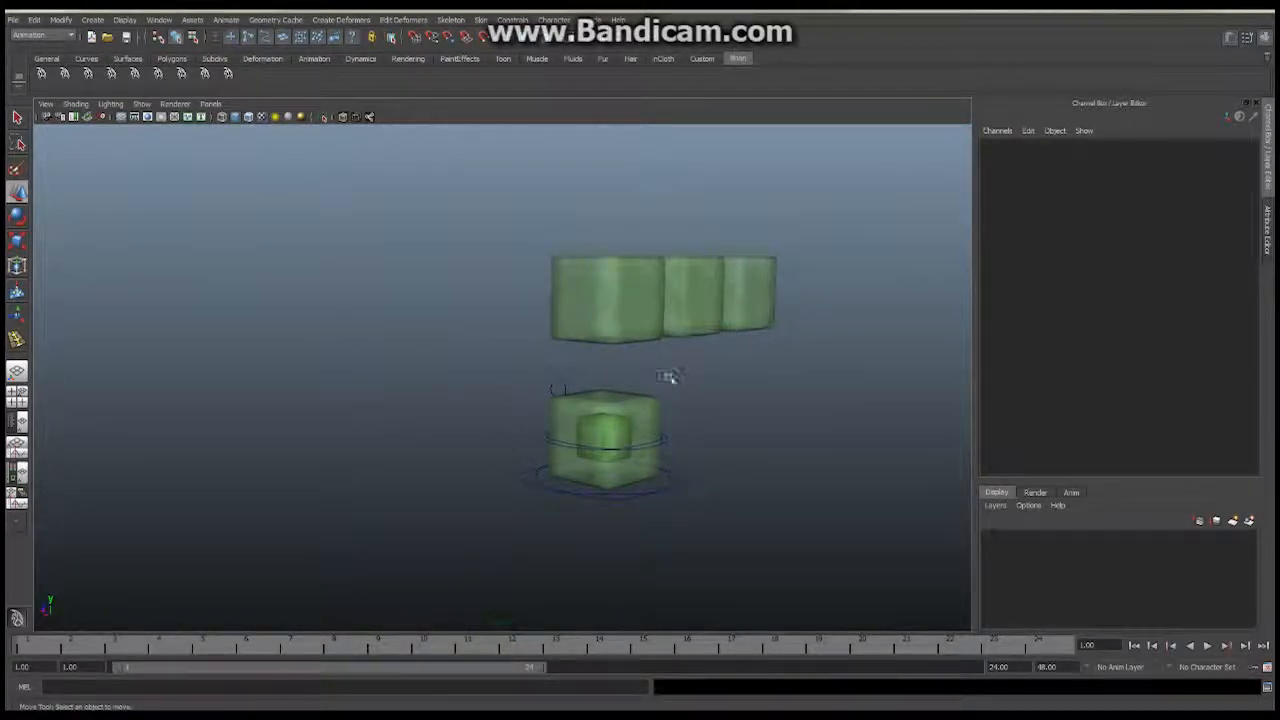
pyautogui.keyDown('alt'); pyautogui.moveTo(709, 354); pyautogui.dragTo(590, 346); pyautogui.keyUp('alt')
pyautogui.click(587, 301)
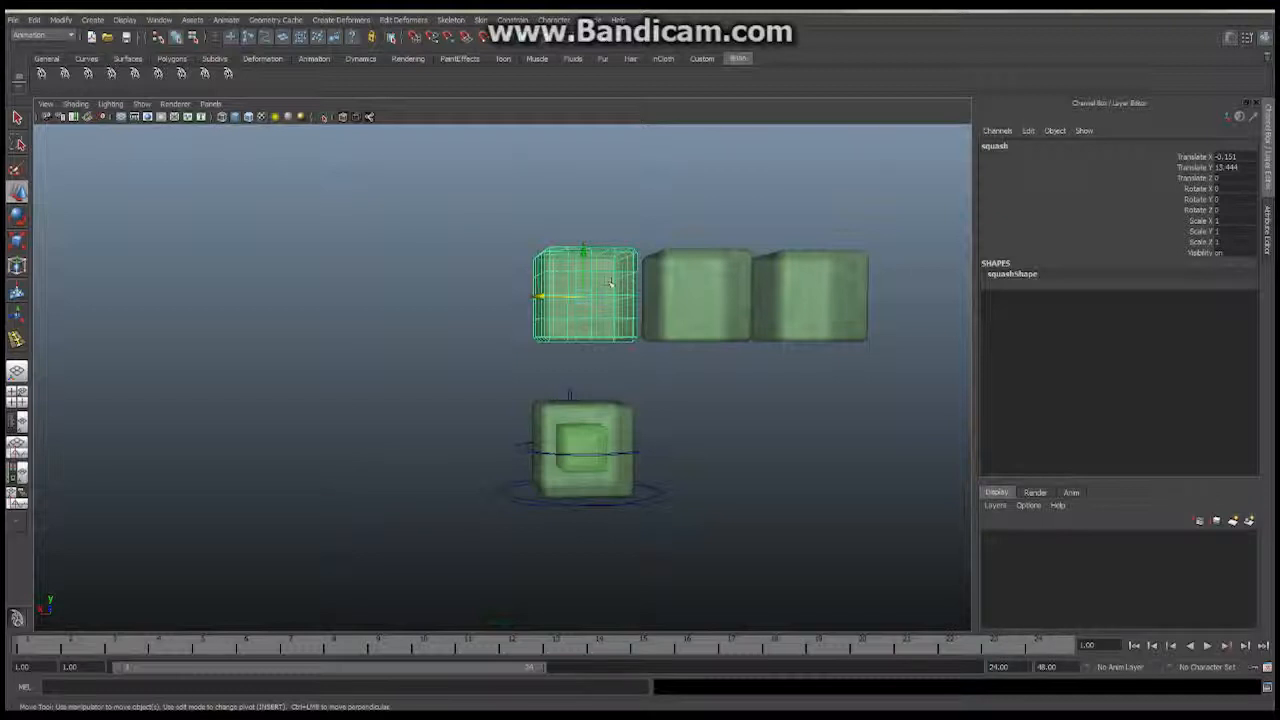
pyautogui.moveTo(576, 302); pyautogui.dragTo(416, 300)
# Add a nonlinear Squash deformer to the squash cube.
pyautogui.keyDown('alt'); pyautogui.moveTo(416, 300); pyautogui.dragTo(521, 285, button='middle'); pyautogui.keyUp('alt')
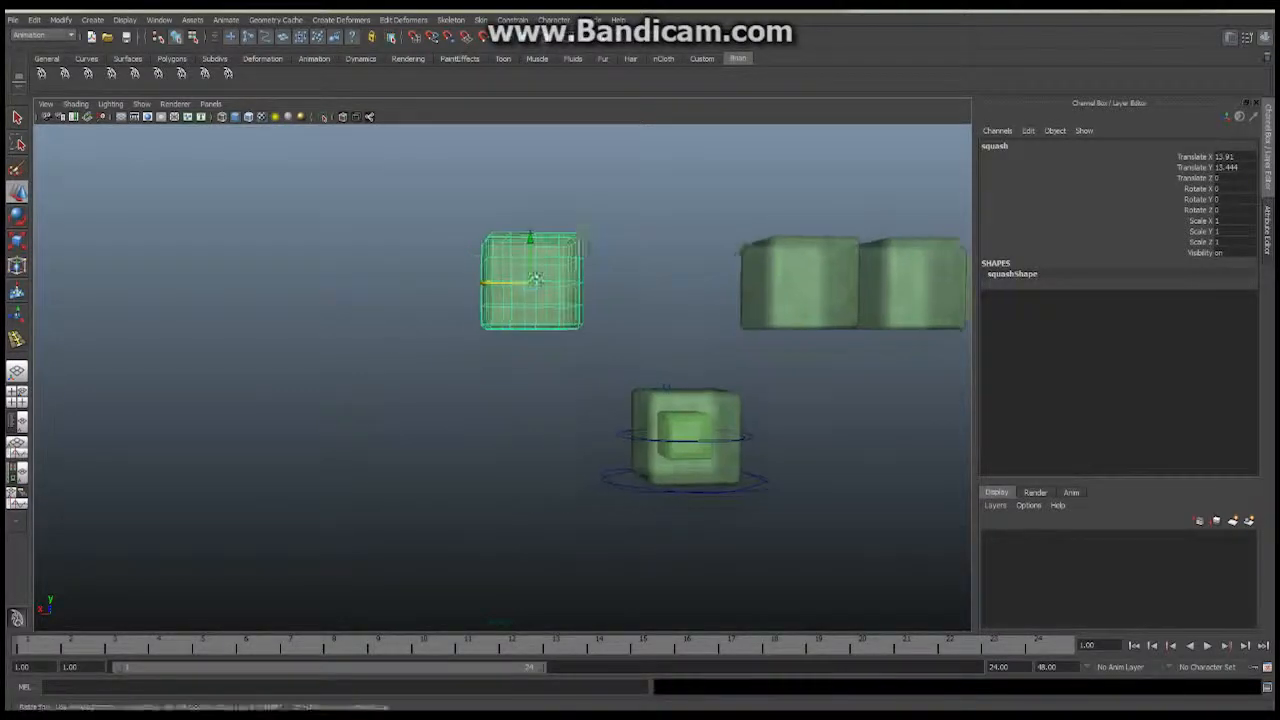
pyautogui.keyDown('alt'); pyautogui.moveTo(521, 285); pyautogui.dragTo(337, 337); pyautogui.keyUp('alt')
pyautogui.keyDown('alt'); pyautogui.moveTo(337, 337); pyautogui.dragTo(509, 320, button='right'); pyautogui.keyUp('alt')
pyautogui.keyDown('alt'); pyautogui.moveTo(509, 320); pyautogui.dragTo(500, 360, button='middle'); pyautogui.keyUp('alt')
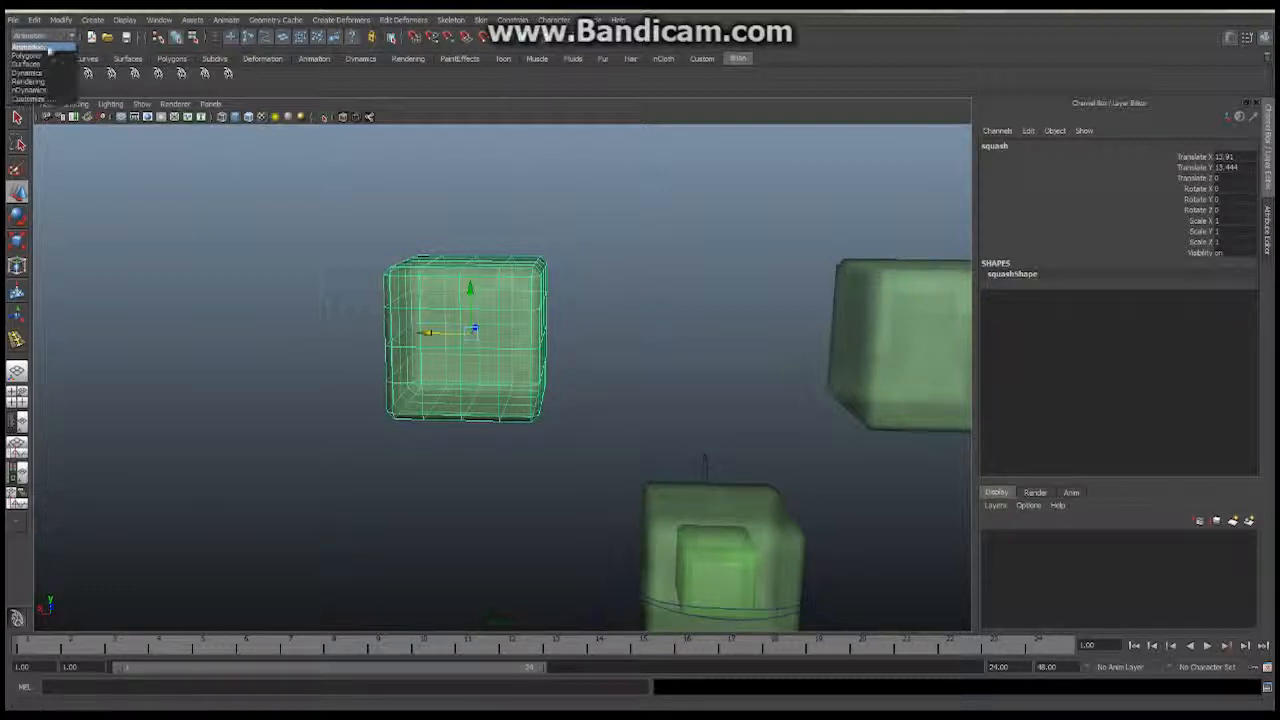
pyautogui.click(343, 20)
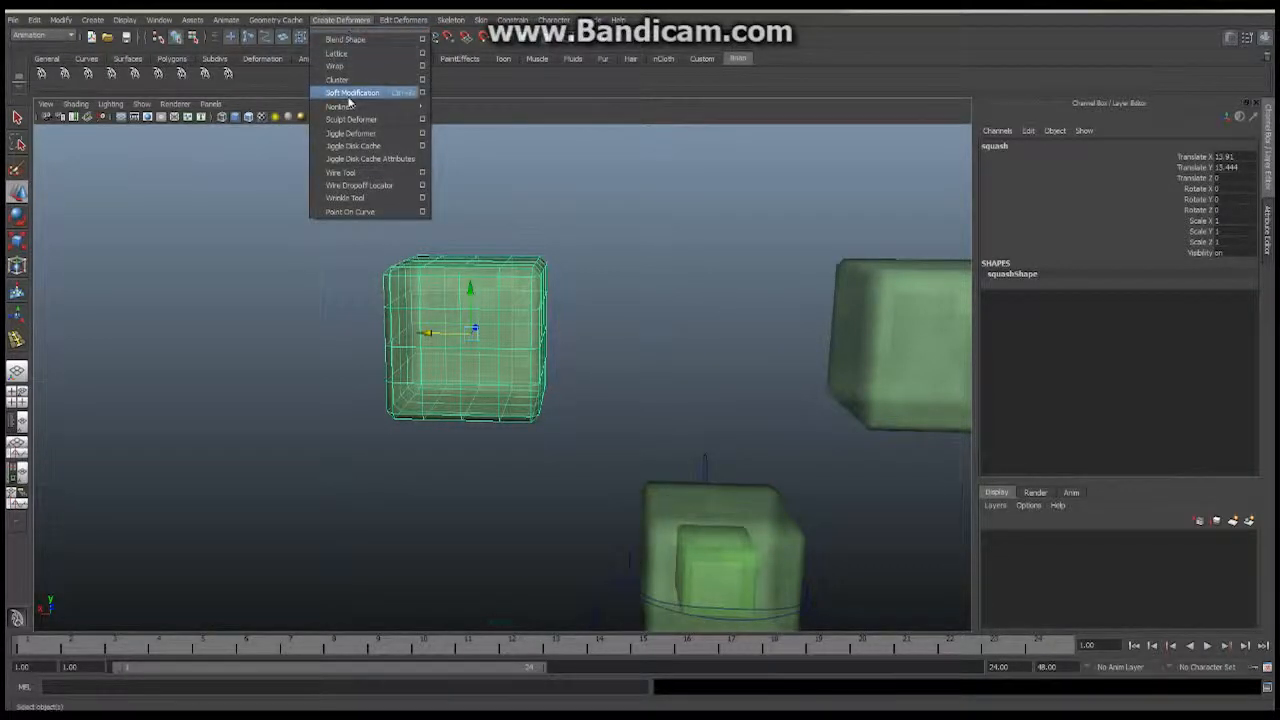
pyautogui.moveTo(356, 110)
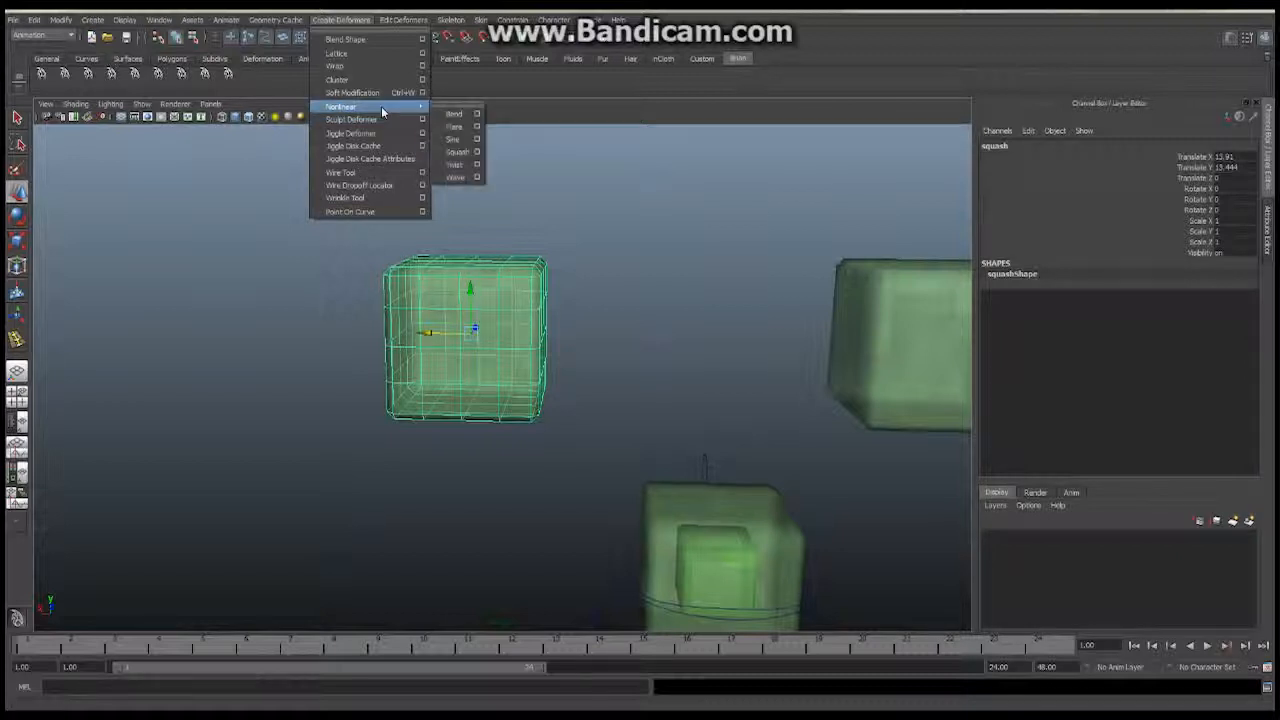
pyautogui.click(455, 151)
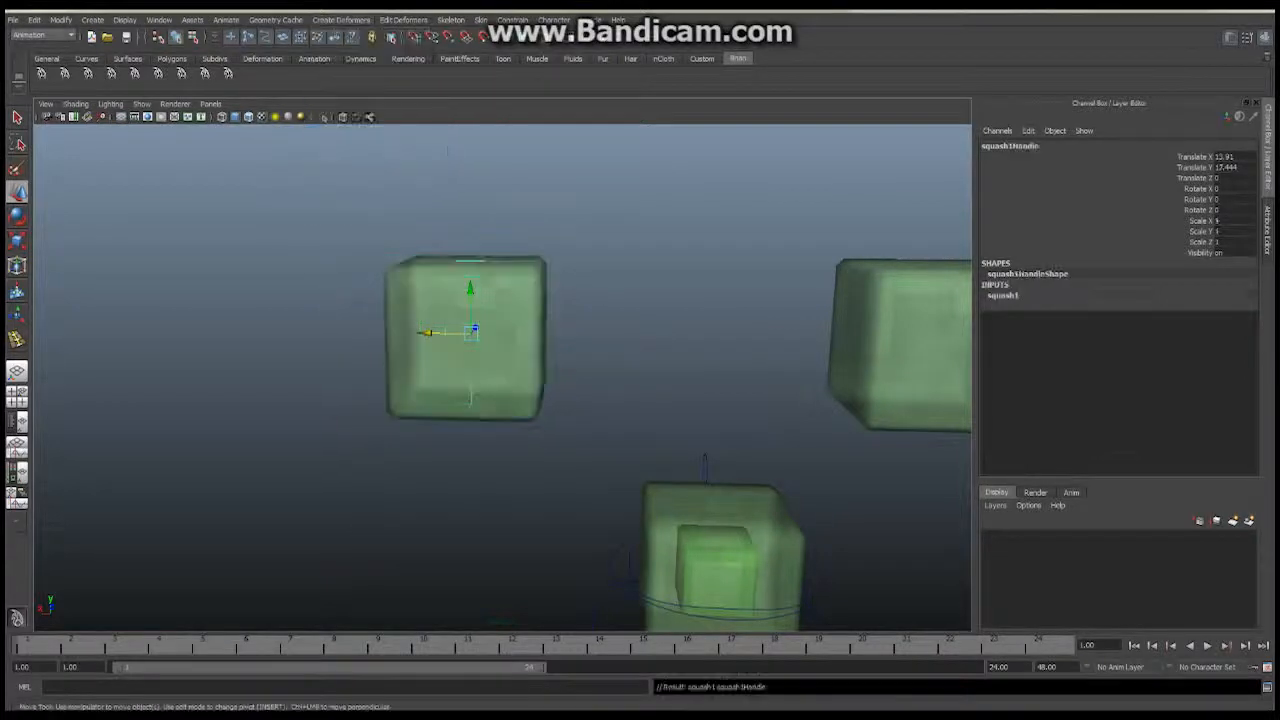
pyautogui.keyDown('alt'); pyautogui.moveTo(549, 296); pyautogui.dragTo(503, 296); pyautogui.keyUp('alt')
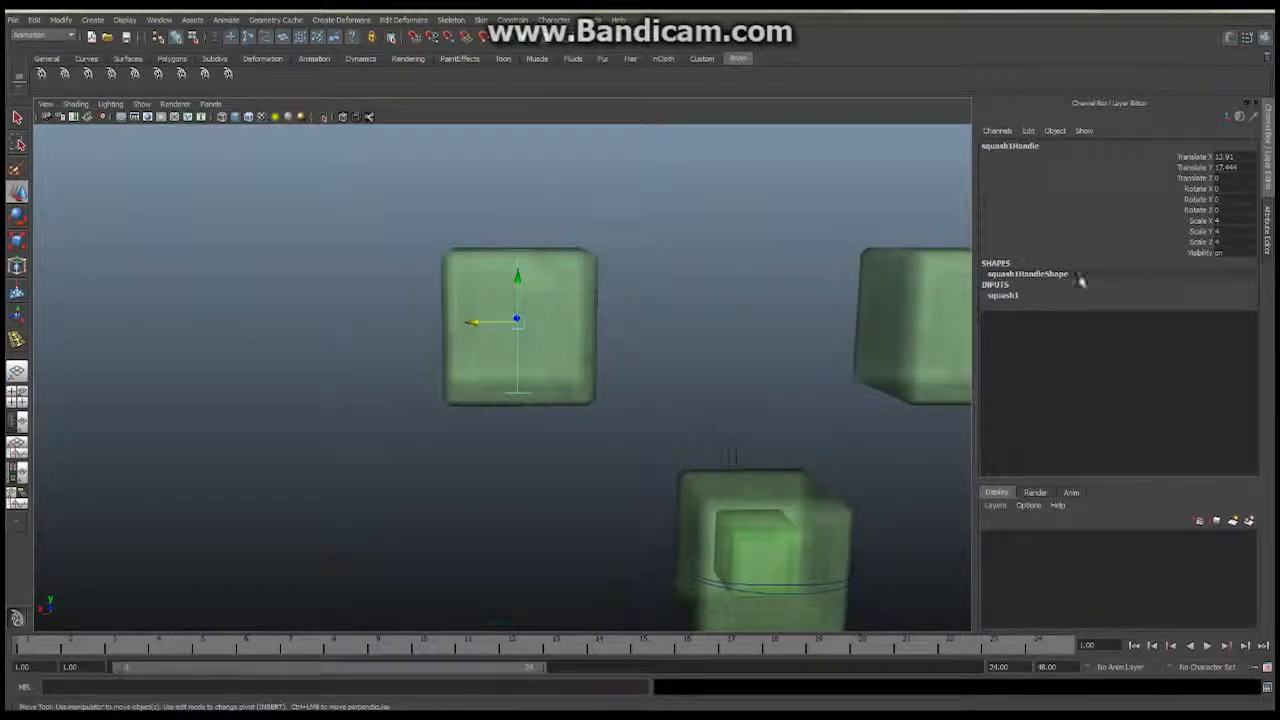
# Test the squash deformer with a Factor of about -0.7 and reset the Factor to 0.
pyautogui.click(1008, 296)
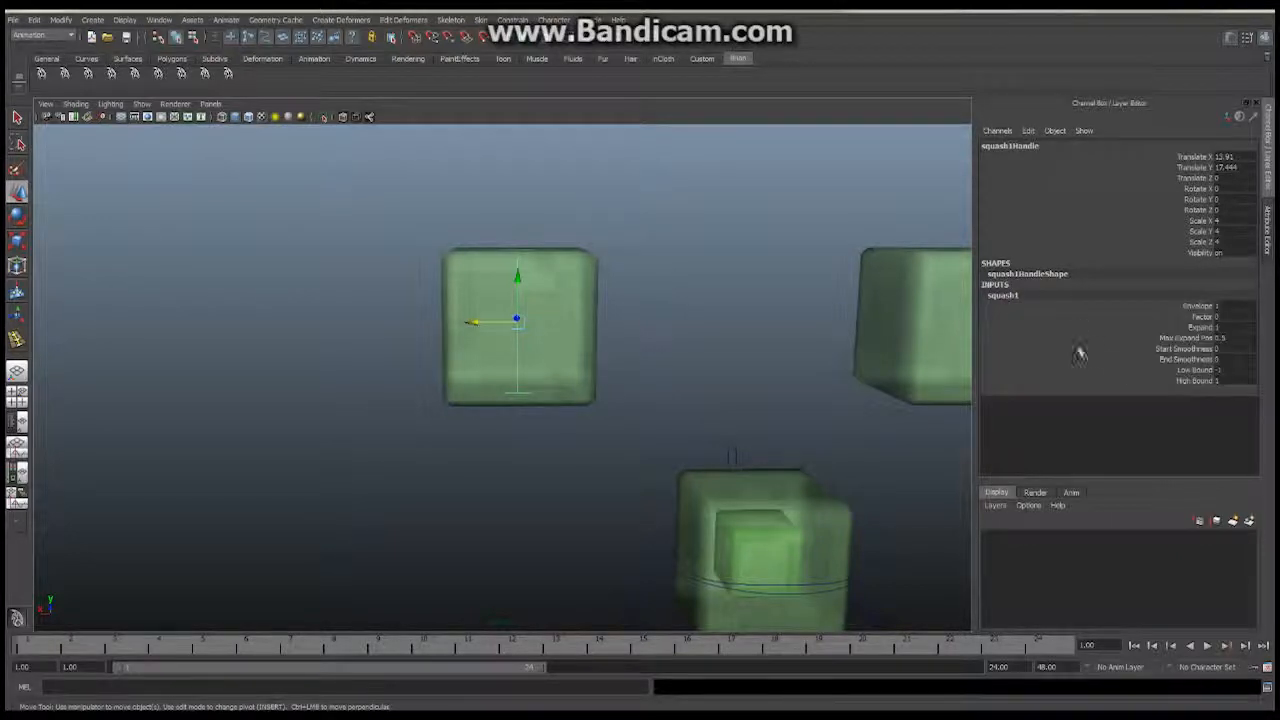
pyautogui.click(1203, 317)
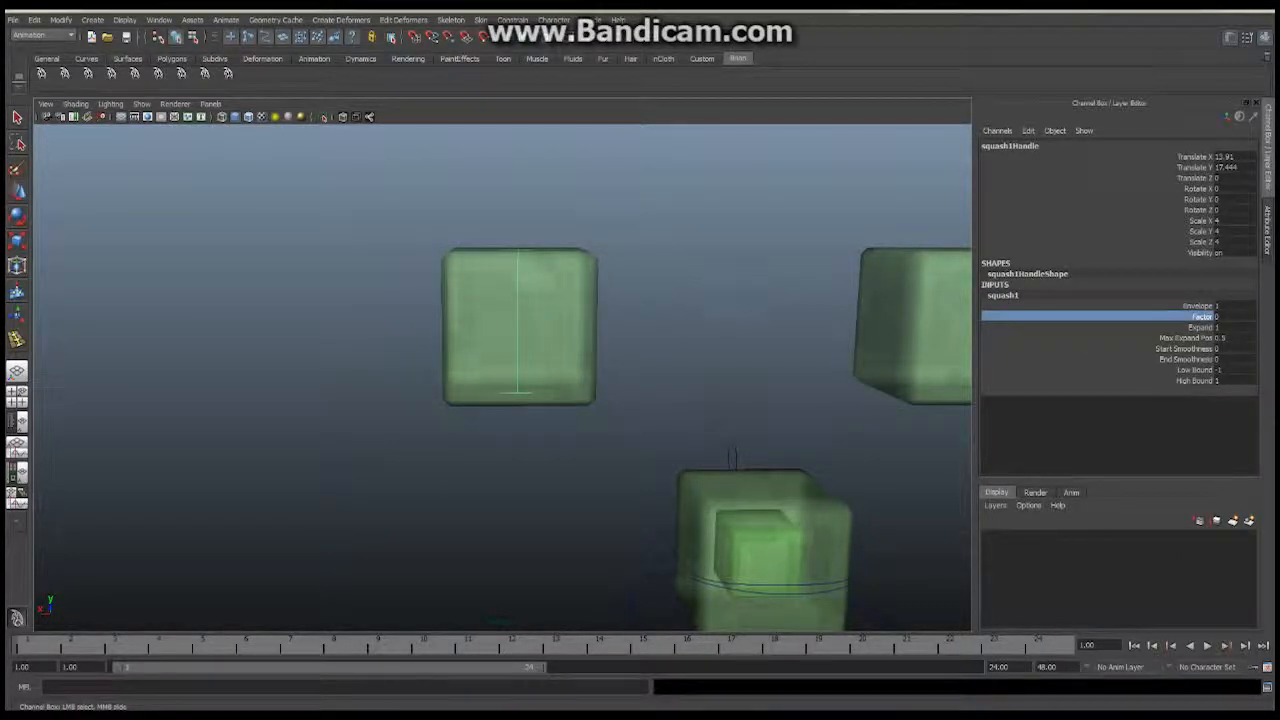
pyautogui.moveTo(757, 314)
pyautogui.mouseDown(button='middle')
pyautogui.moveTo(800, 314)
pyautogui.moveTo(753, 302)
pyautogui.mouseUp(button='middle')
pyautogui.moveTo(740, 303); pyautogui.dragTo(720, 299, button='middle')
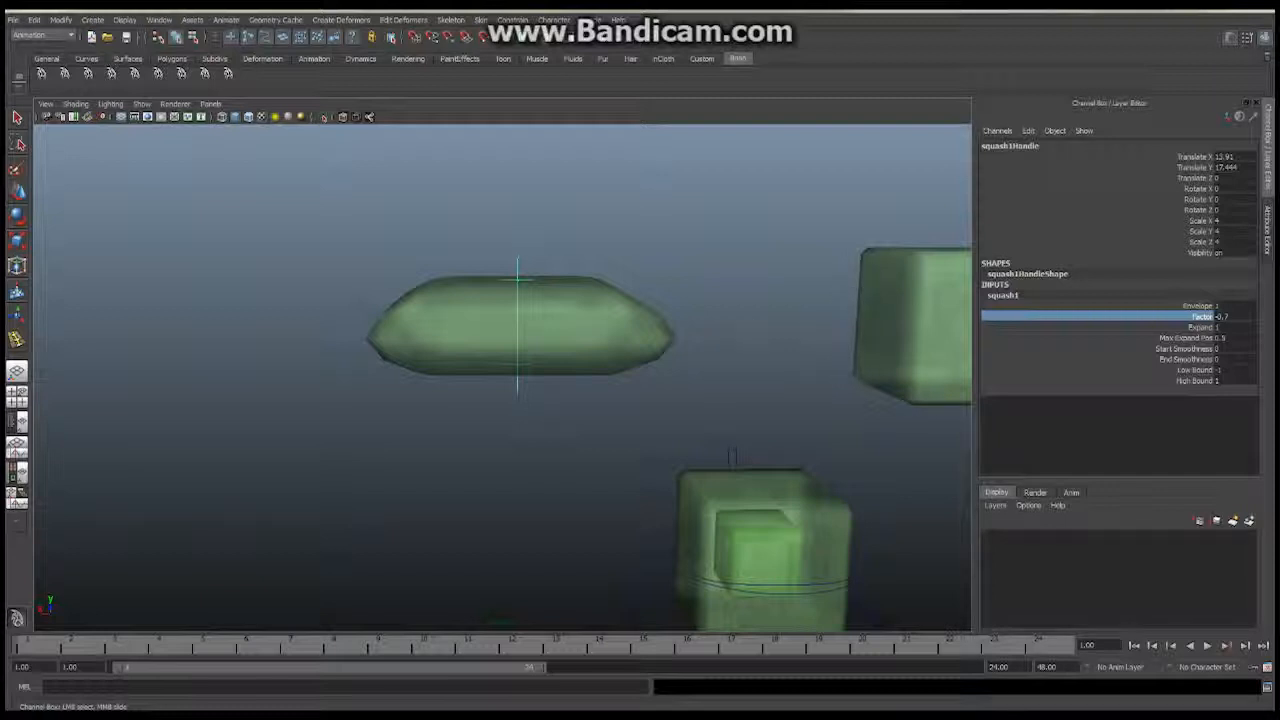
pyautogui.click(1224, 317)
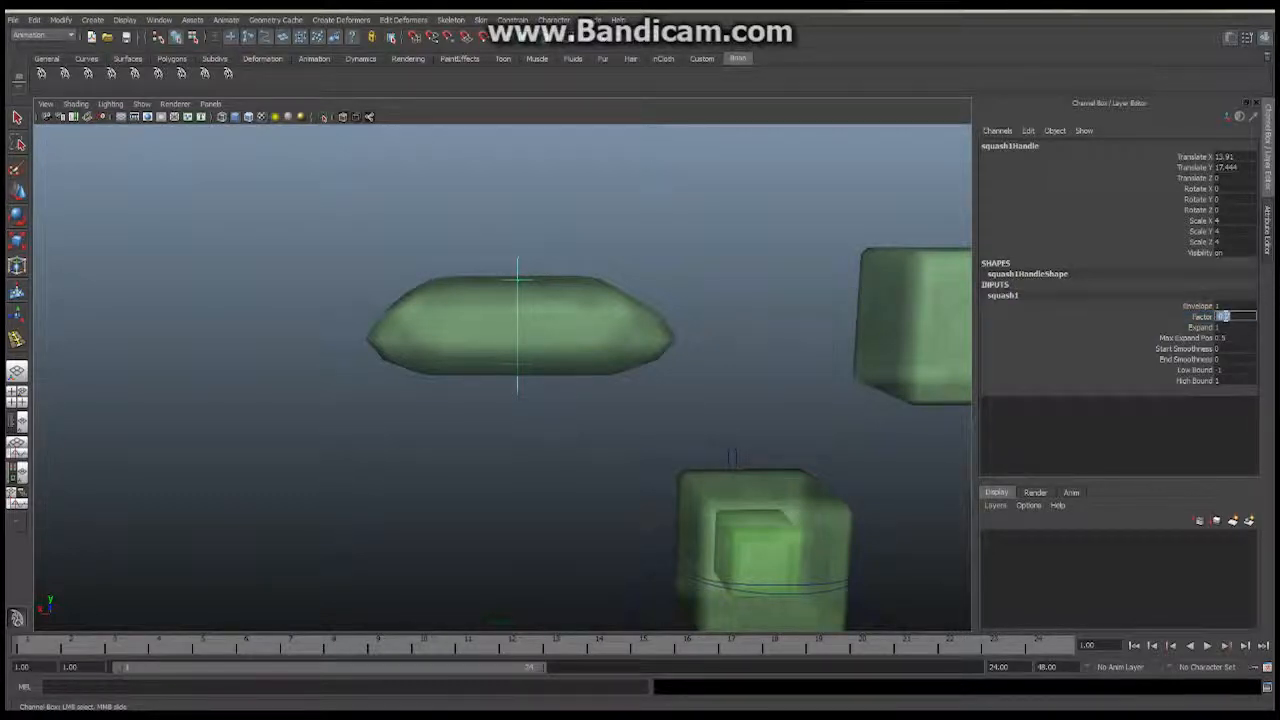
pyautogui.write('0')
pyautogui.press('Return')
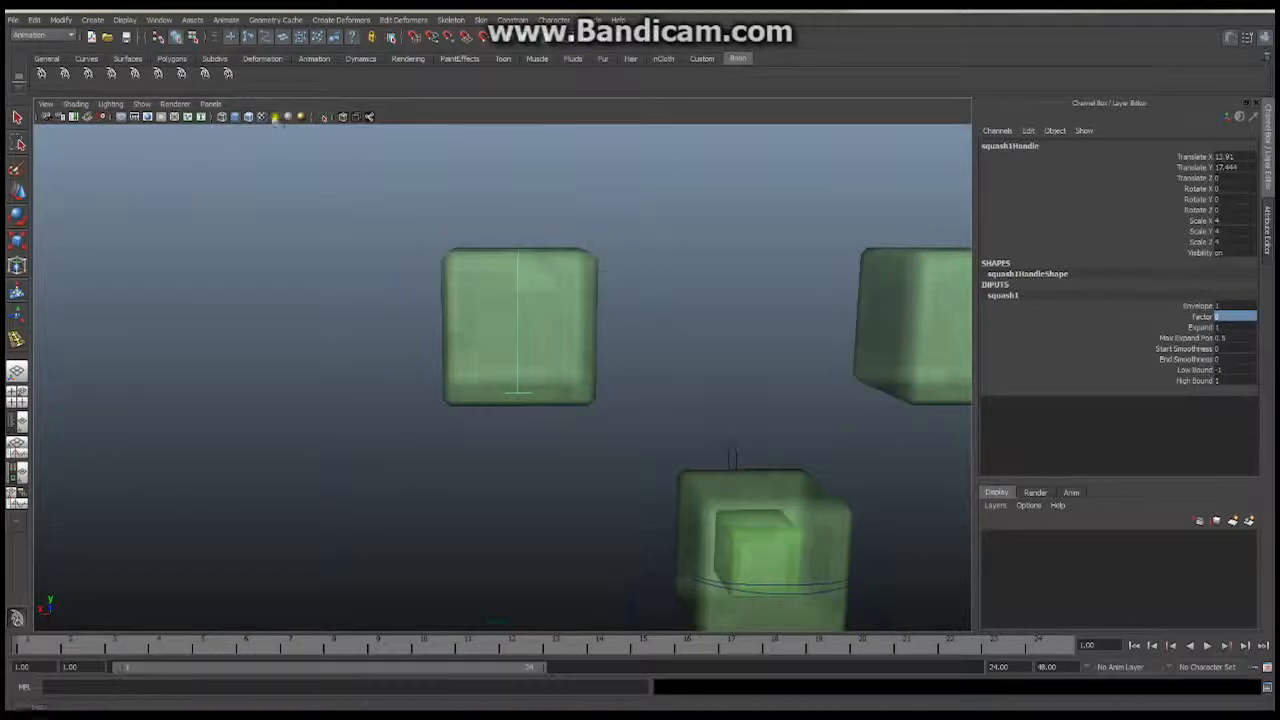
# Switch the viewport to the orthographic front view and frame the squash cube.
pyautogui.click(210, 104)
pyautogui.moveTo(228, 143)
pyautogui.click(325, 142)
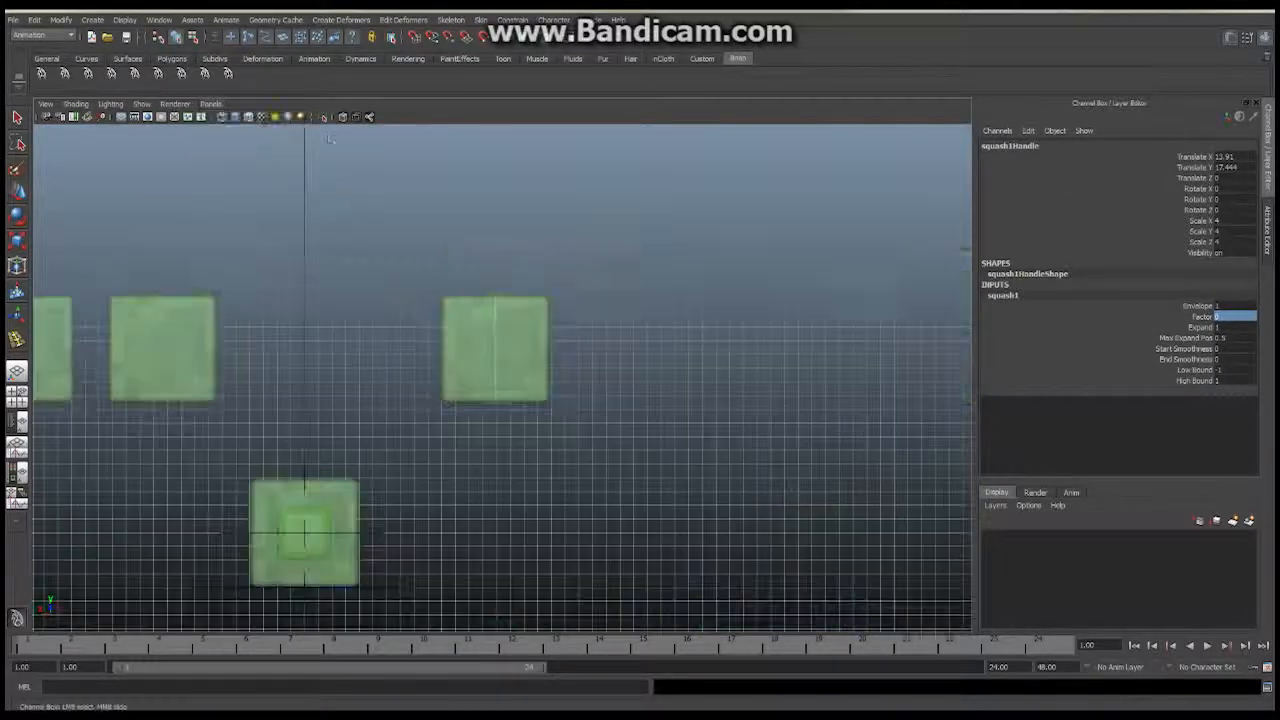
pyautogui.keyDown('alt'); pyautogui.moveTo(556, 355); pyautogui.dragTo(551, 309, button='middle'); pyautogui.keyUp('alt')
pyautogui.keyDown('alt'); pyautogui.moveTo(545, 309); pyautogui.dragTo(919, 328, button='right'); pyautogui.keyUp('alt')
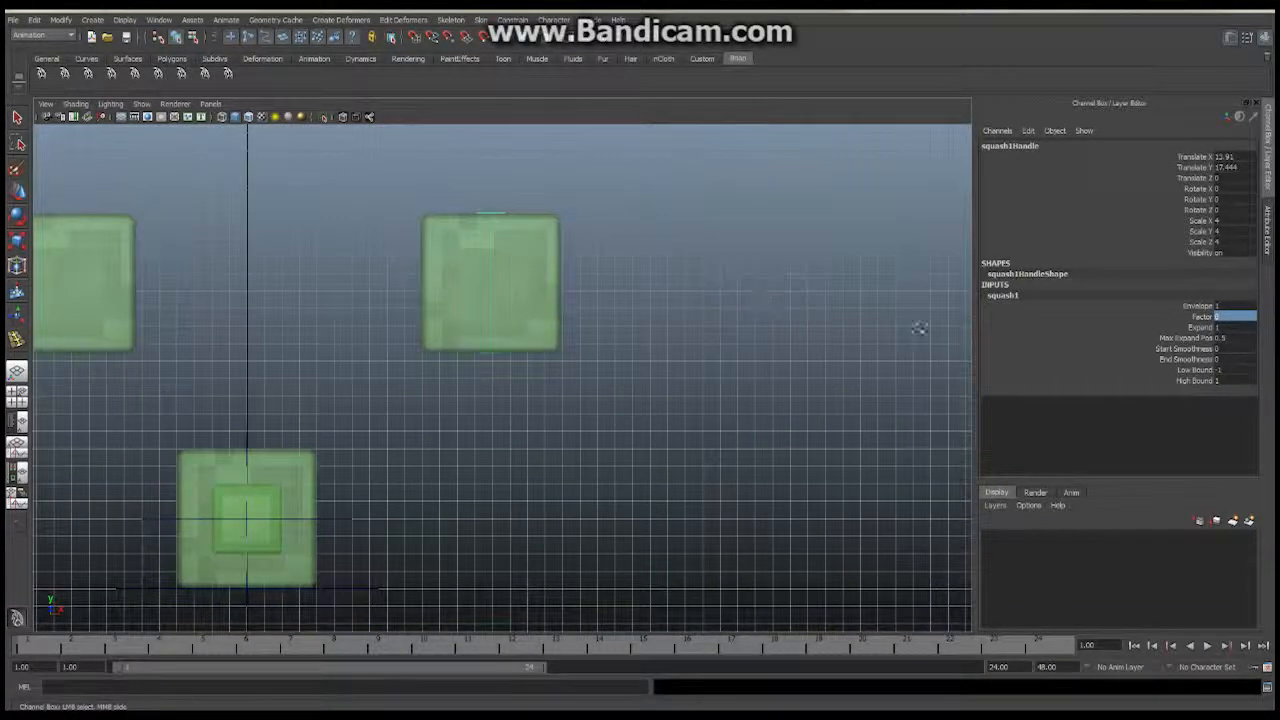
# Try a slightly negative Factor of about -0.1 on the squash deformer and undo it.
pyautogui.click(1205, 316)
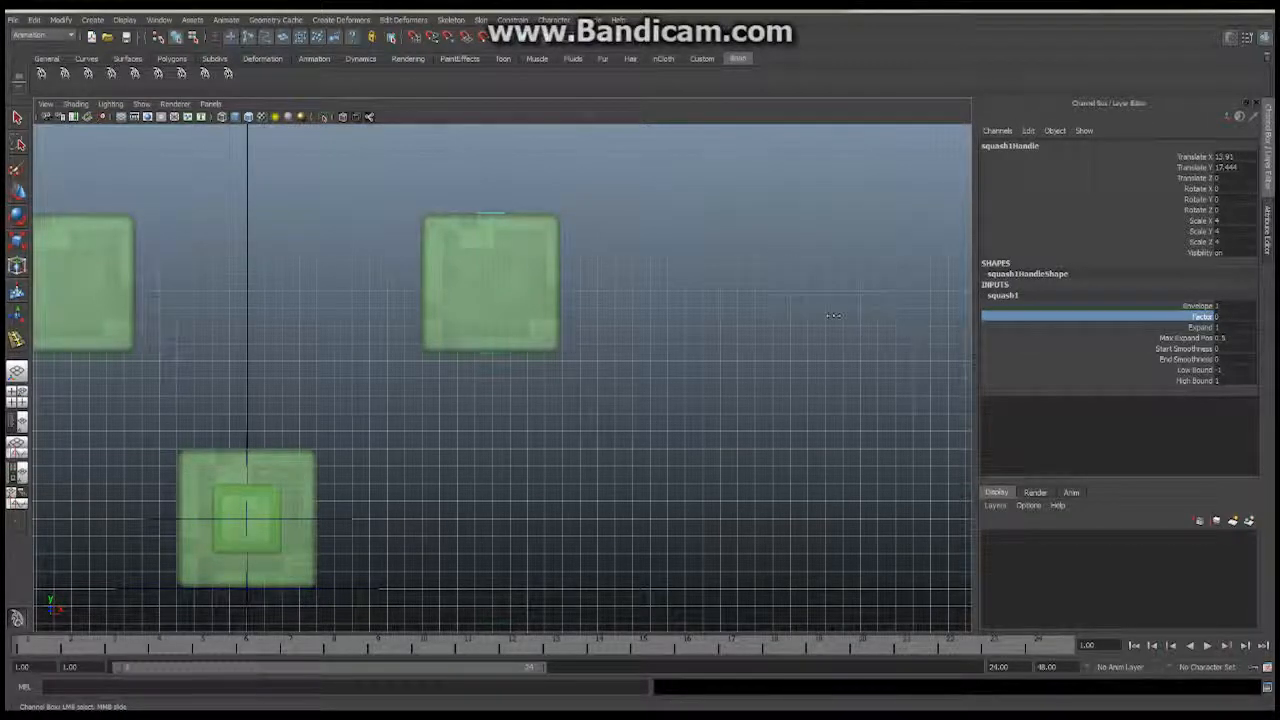
pyautogui.moveTo(856, 326); pyautogui.dragTo(827, 314, button='middle')
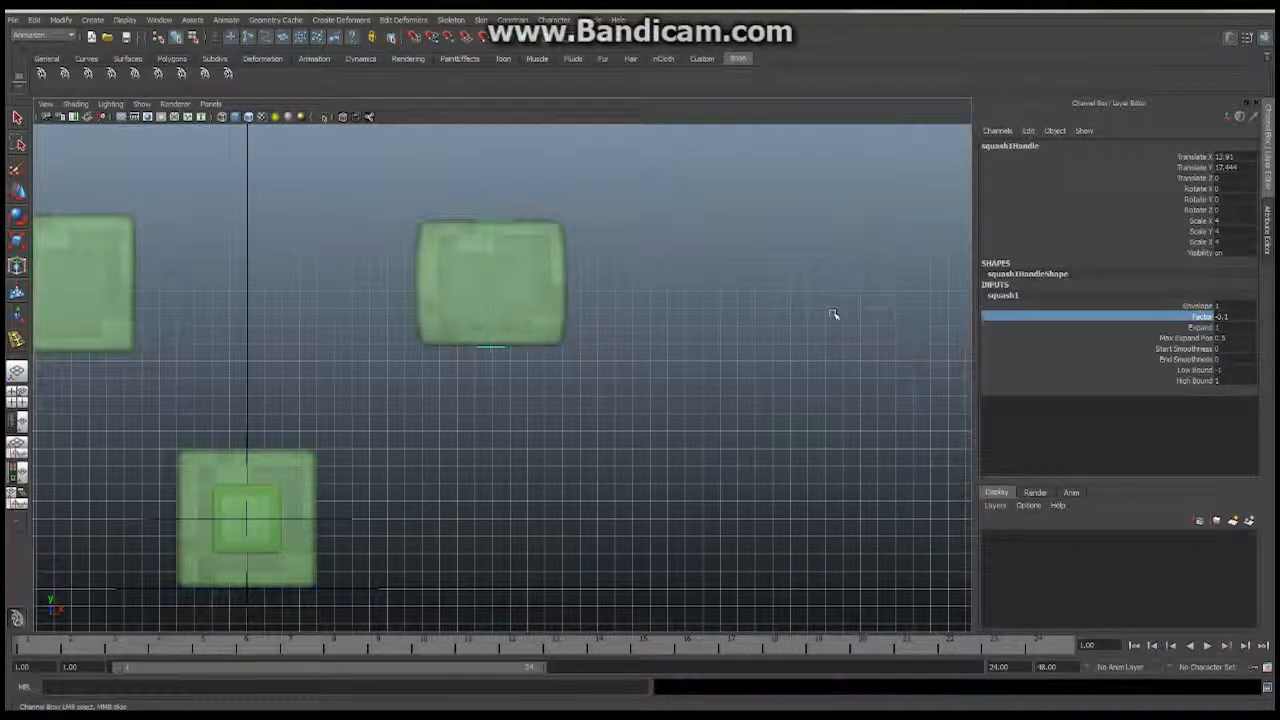
pyautogui.hotkey('ctrl', 'z')
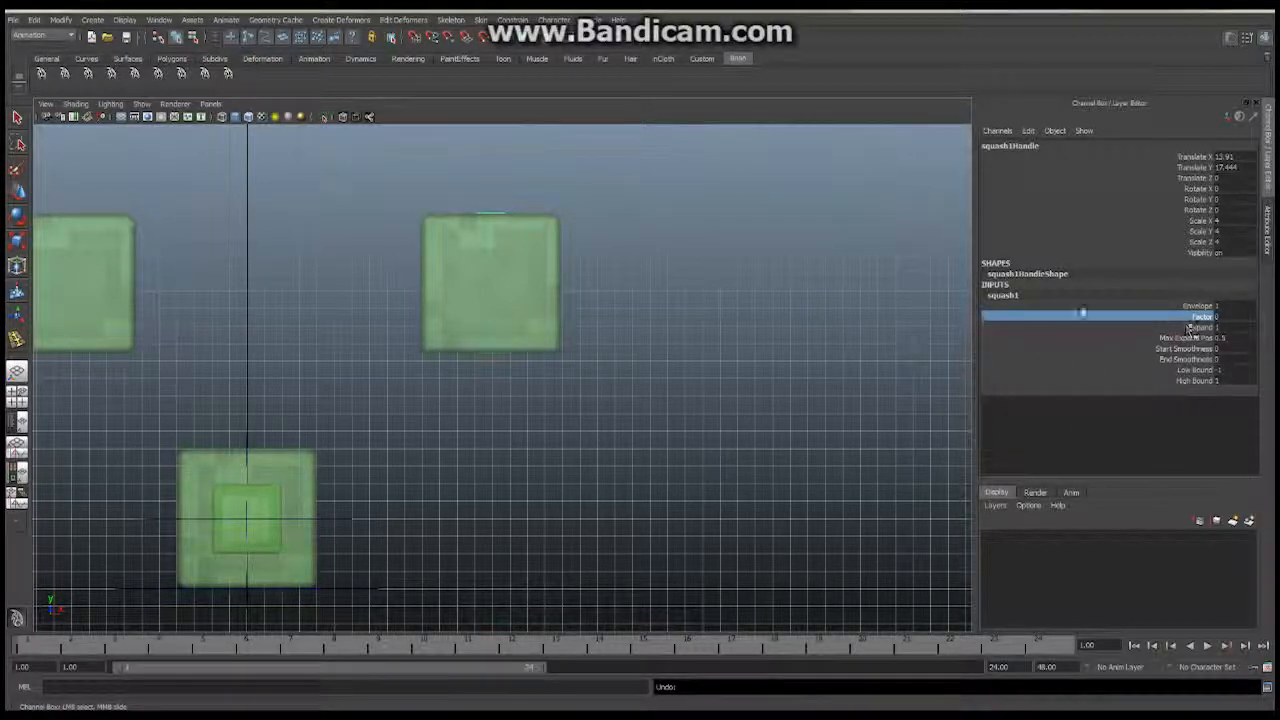
# Set the squash deformer's High Bound to 2.
pyautogui.doubleClick(1219, 381)
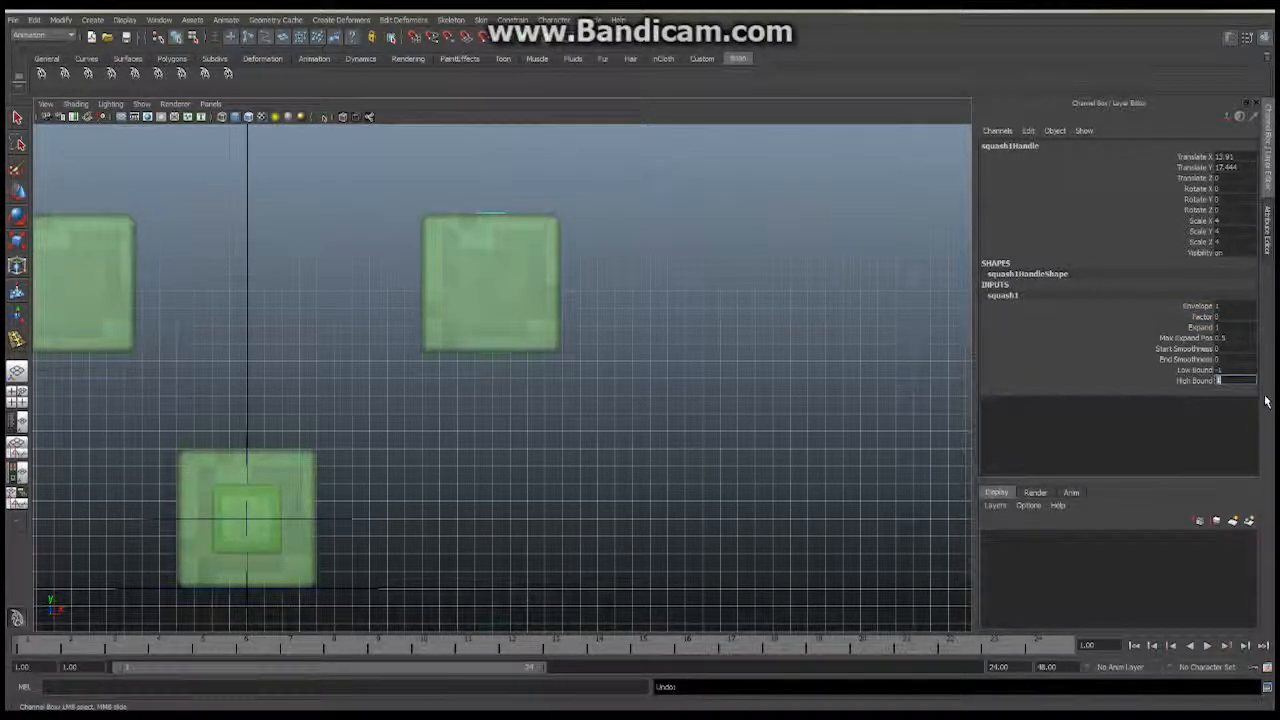
pyautogui.write('2')
pyautogui.press('Return')
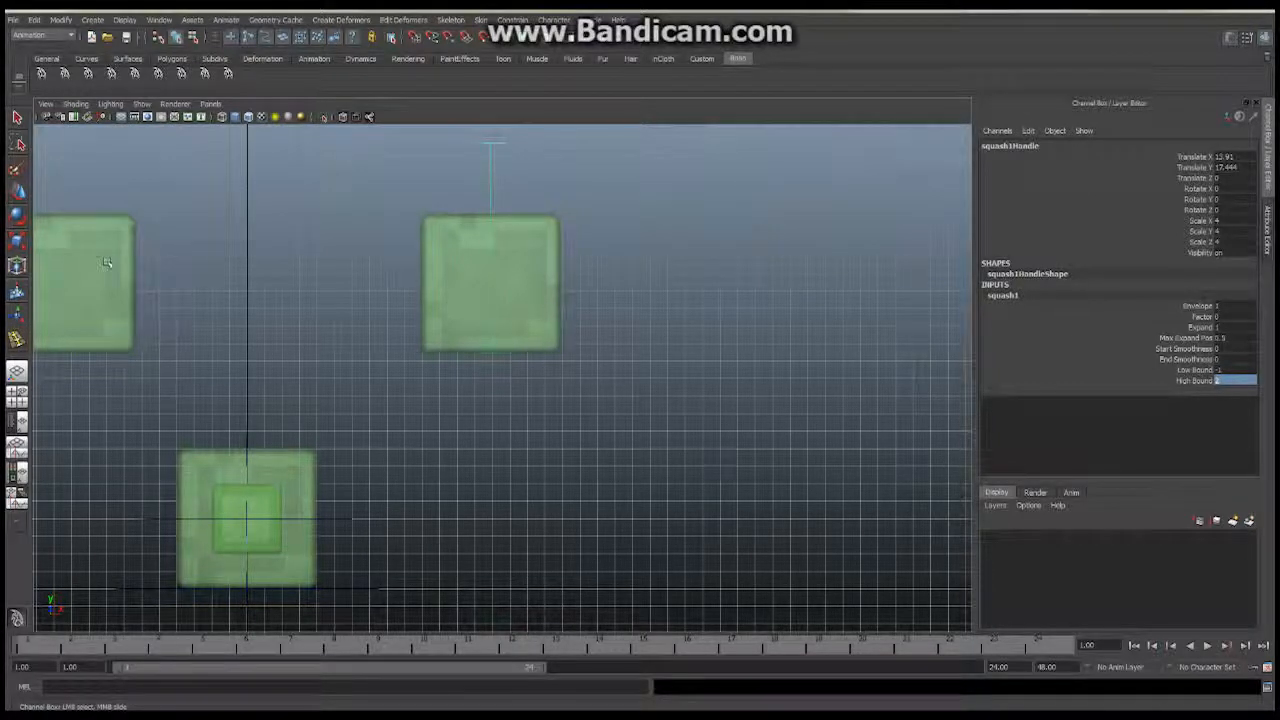
# Move the squash deformer handle down to the cube's base, at about 13.449 in Y.
pyautogui.click(16, 196)
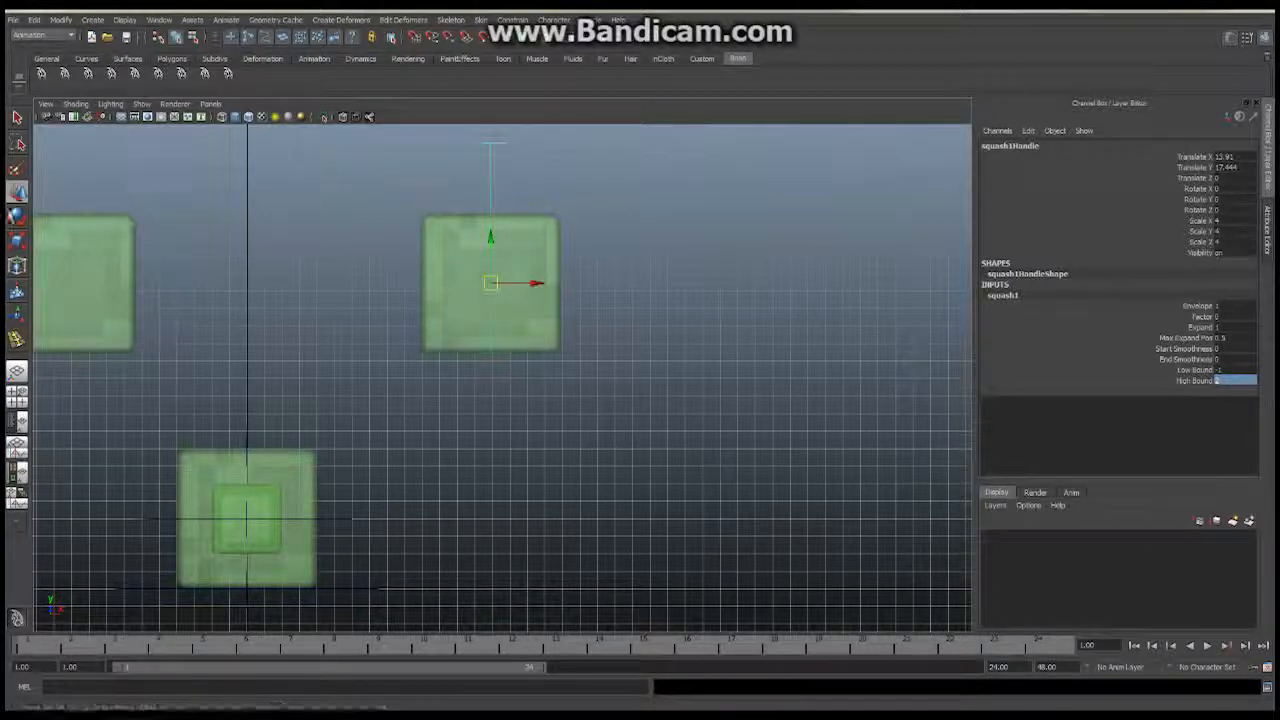
pyautogui.moveTo(488, 238); pyautogui.dragTo(484, 309)
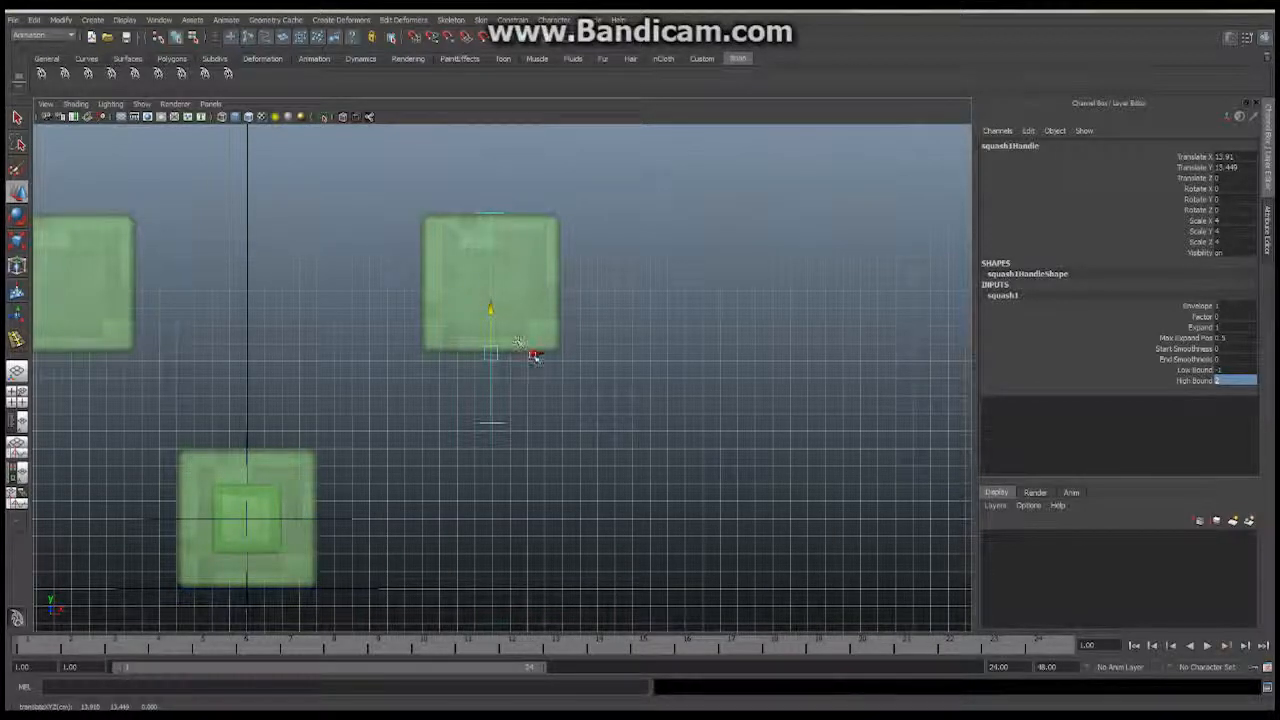
pyautogui.keyDown('alt'); pyautogui.moveTo(448, 373); pyautogui.dragTo(532, 358, button='middle'); pyautogui.keyUp('alt')
pyautogui.keyDown('alt'); pyautogui.moveTo(532, 358); pyautogui.dragTo(960, 340, button='right'); pyautogui.keyUp('alt')
pyautogui.keyDown('alt'); pyautogui.moveTo(775, 286); pyautogui.dragTo(650, 458, button='middle'); pyautogui.keyUp('alt')
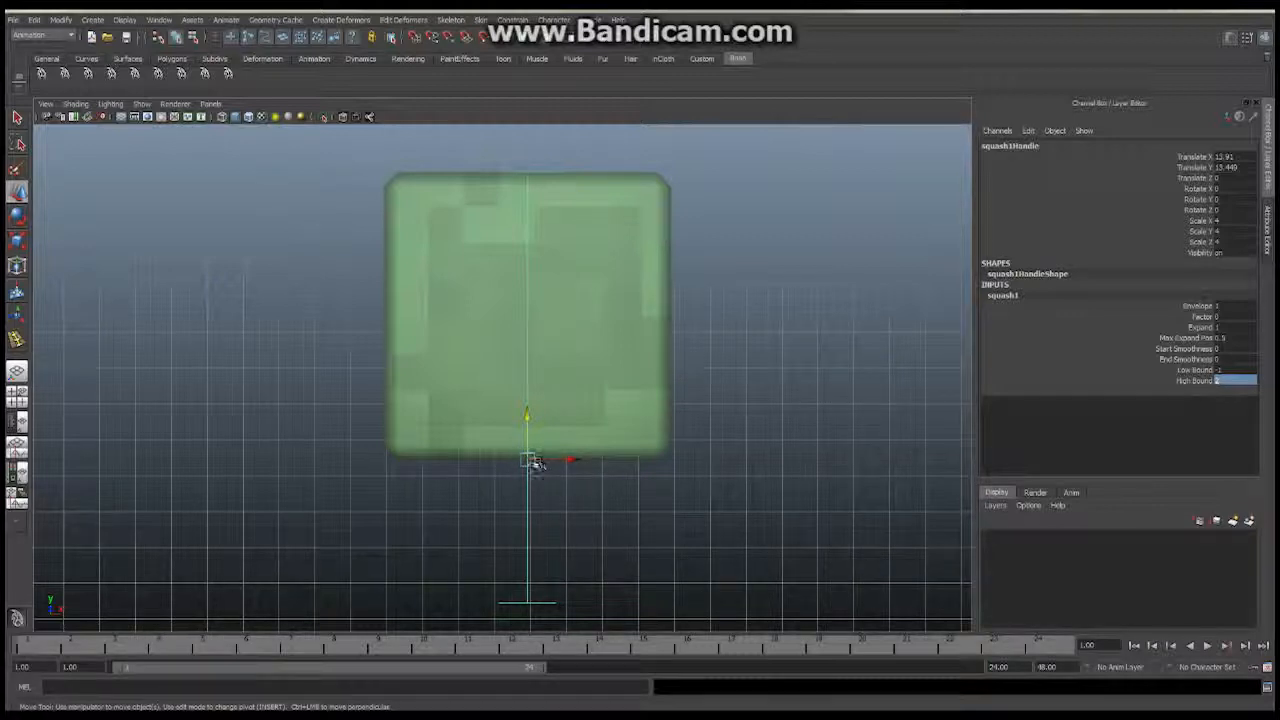
pyautogui.keyDown('alt'); pyautogui.moveTo(787, 408); pyautogui.dragTo(606, 396, button='right'); pyautogui.keyUp('alt')
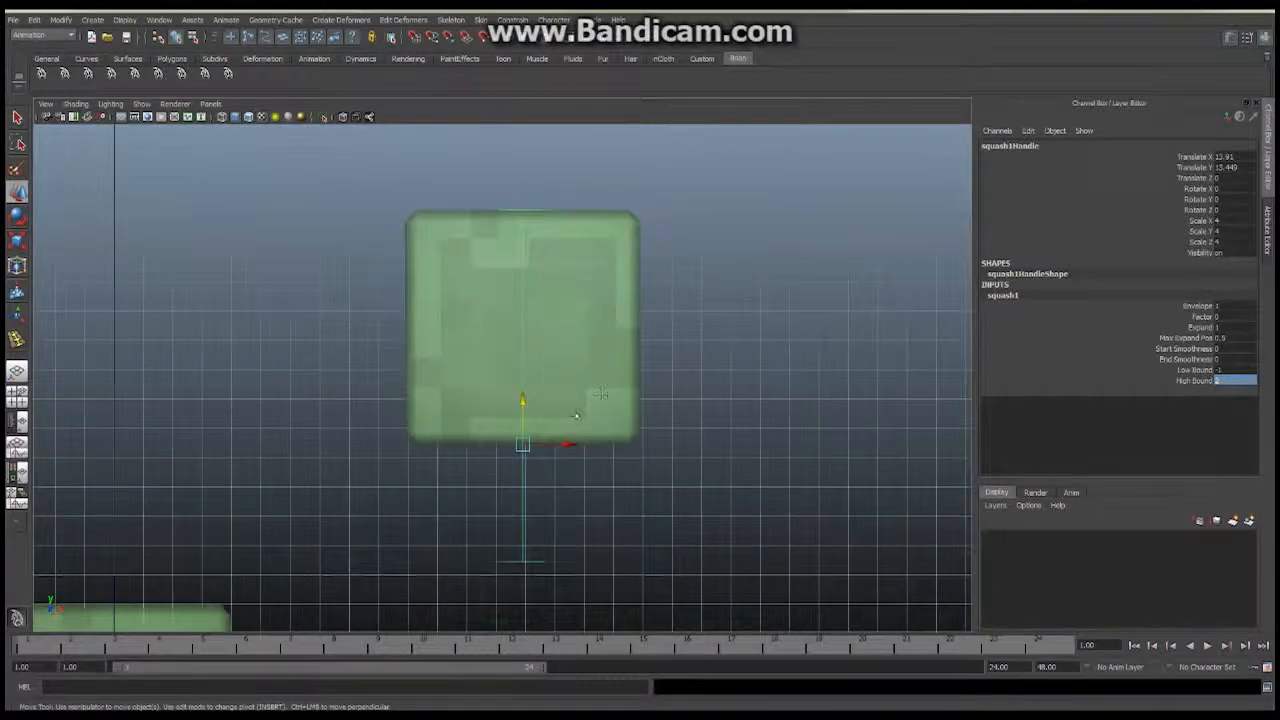
pyautogui.keyDown('alt'); pyautogui.moveTo(606, 396); pyautogui.dragTo(603, 386, button='middle'); pyautogui.keyUp('alt')
# Test stretching the cube from its base with a Factor of about 0.2 and undo it.
pyautogui.click(1200, 316)
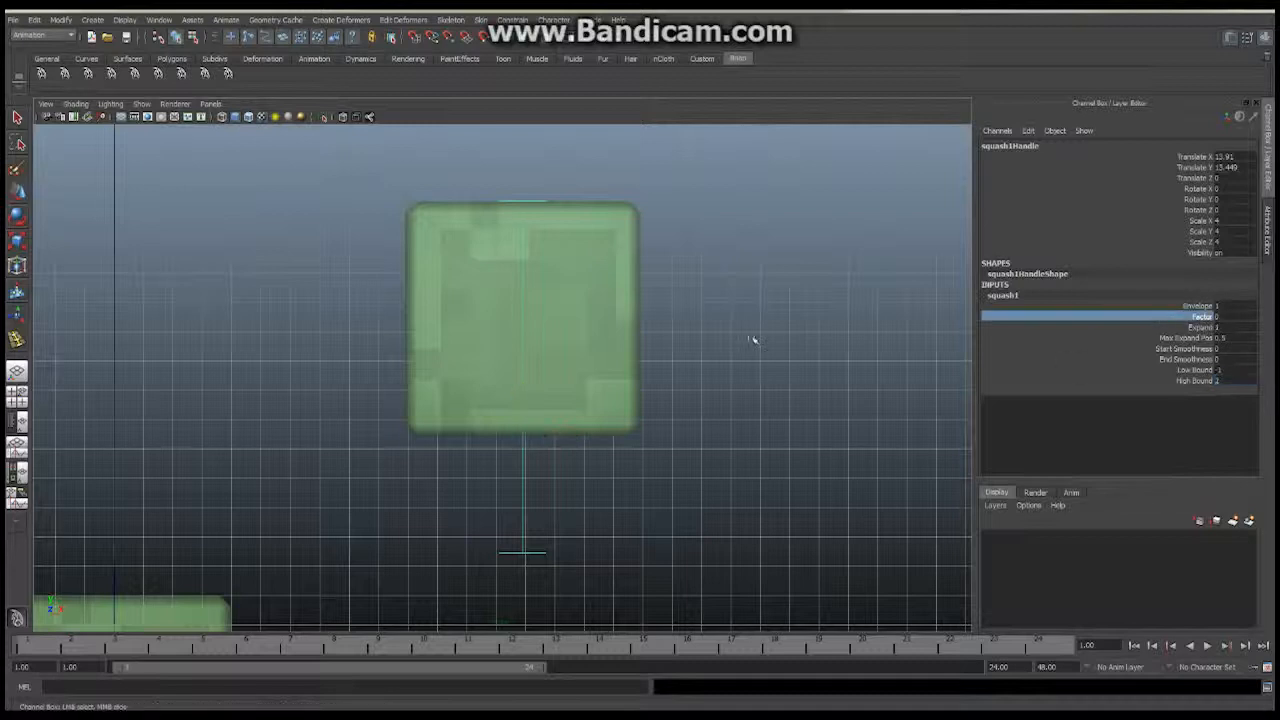
pyautogui.moveTo(731, 343)
pyautogui.mouseDown(button='middle')
pyautogui.moveTo(716, 335)
pyautogui.moveTo(729, 332)
pyautogui.mouseUp(button='middle')
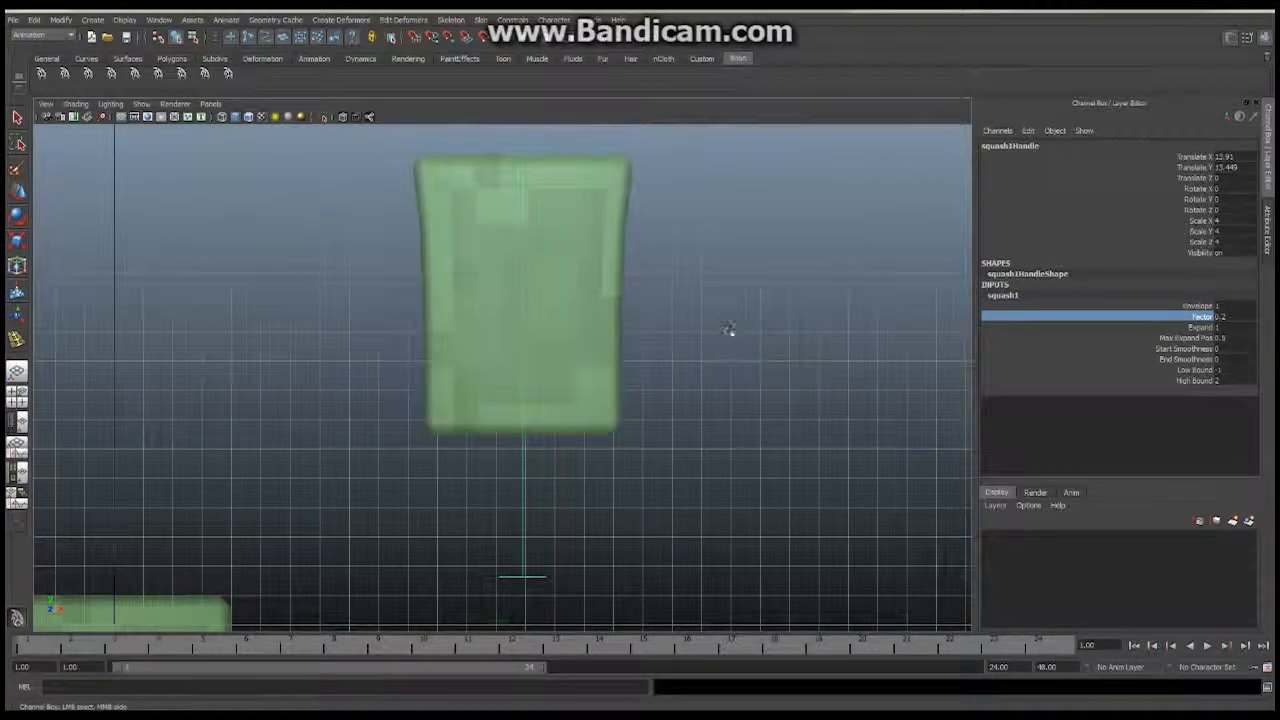
pyautogui.hotkey('ctrl', 'z')
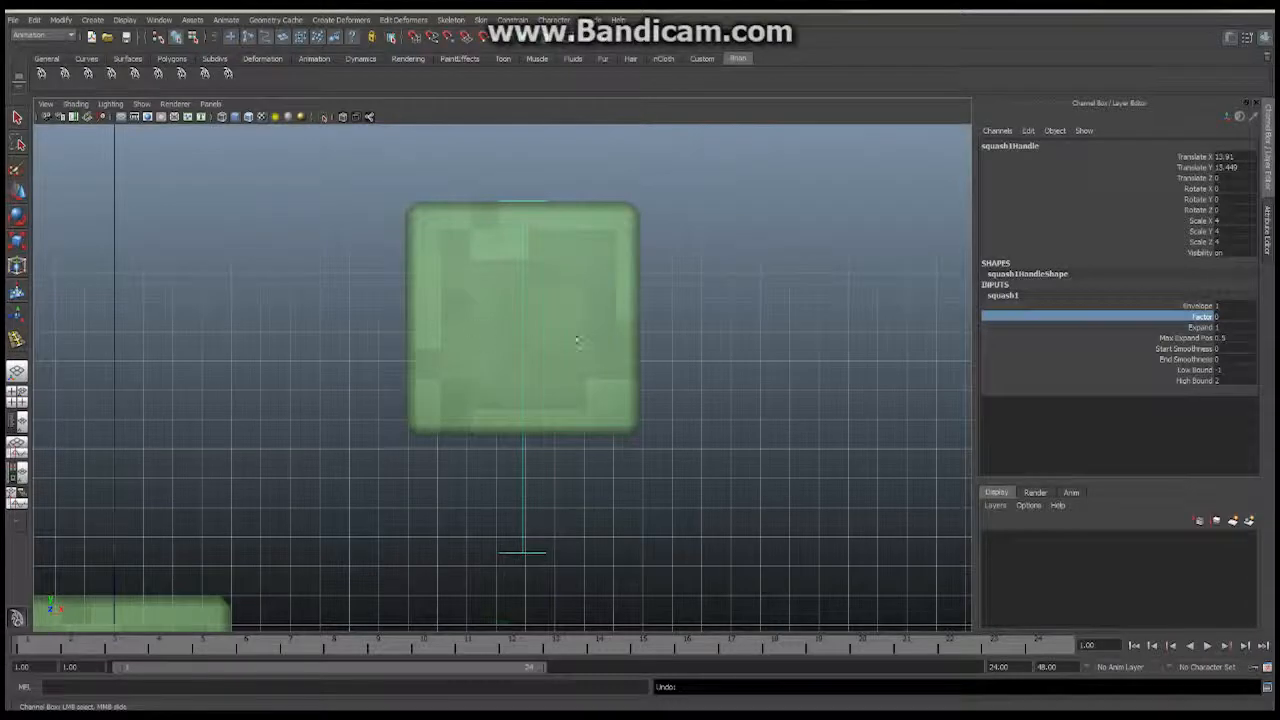
# Select the sineJiggle cube as a whole object and move it along X to about -0.984, between its two neighbours.
pyautogui.keyDown('alt'); pyautogui.moveTo(700, 330); pyautogui.dragTo(590, 300, button='right'); pyautogui.keyUp('alt')
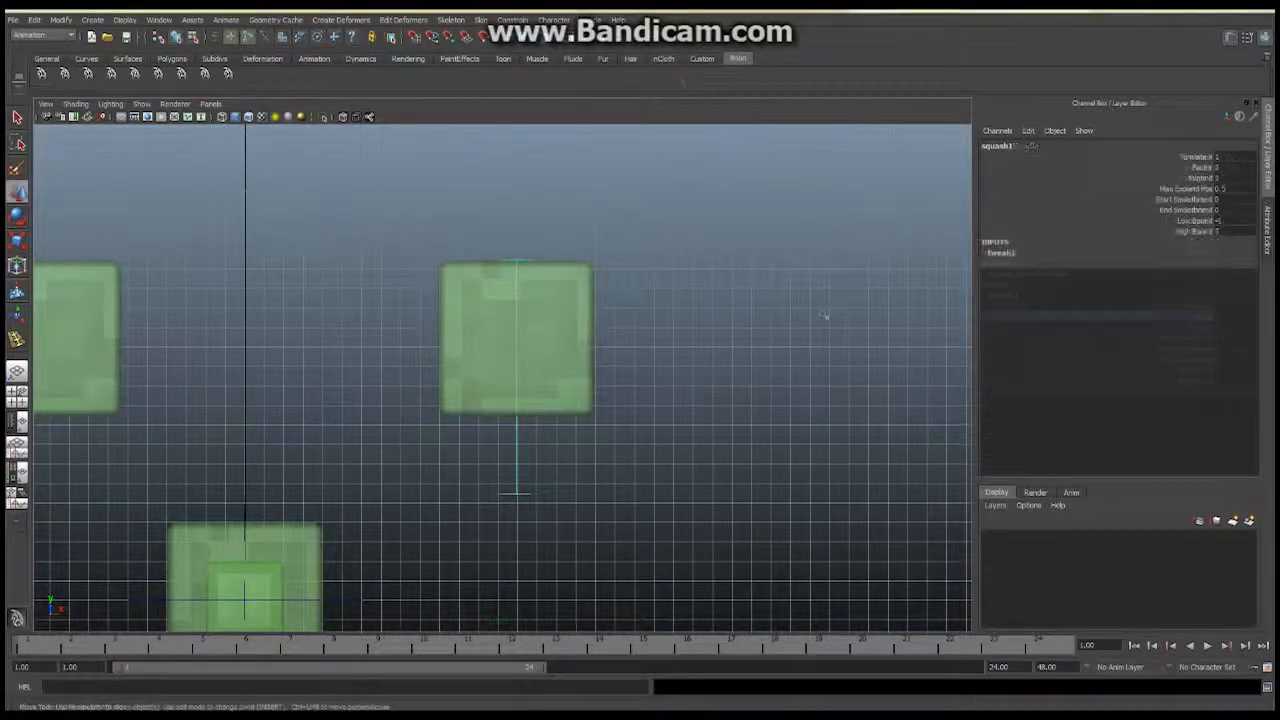
pyautogui.keyDown('alt'); pyautogui.moveTo(266, 346); pyautogui.dragTo(651, 295, button='middle'); pyautogui.keyUp('alt')
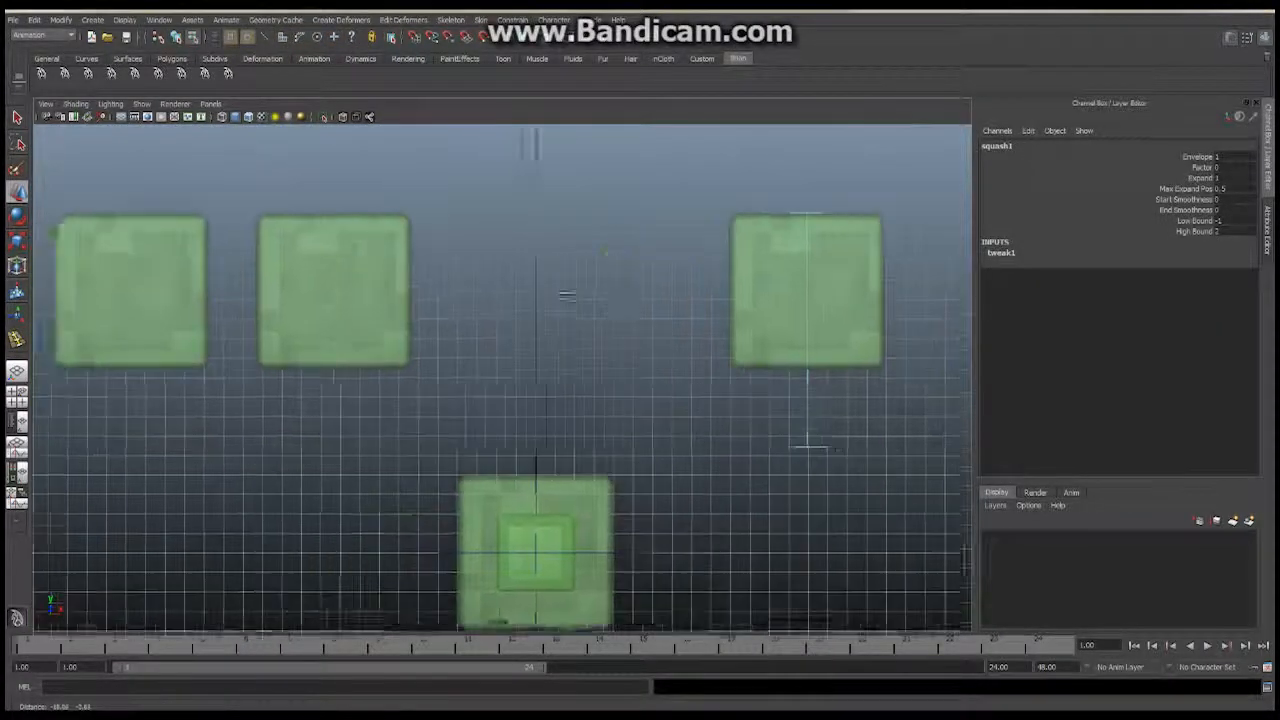
pyautogui.click(456, 292)
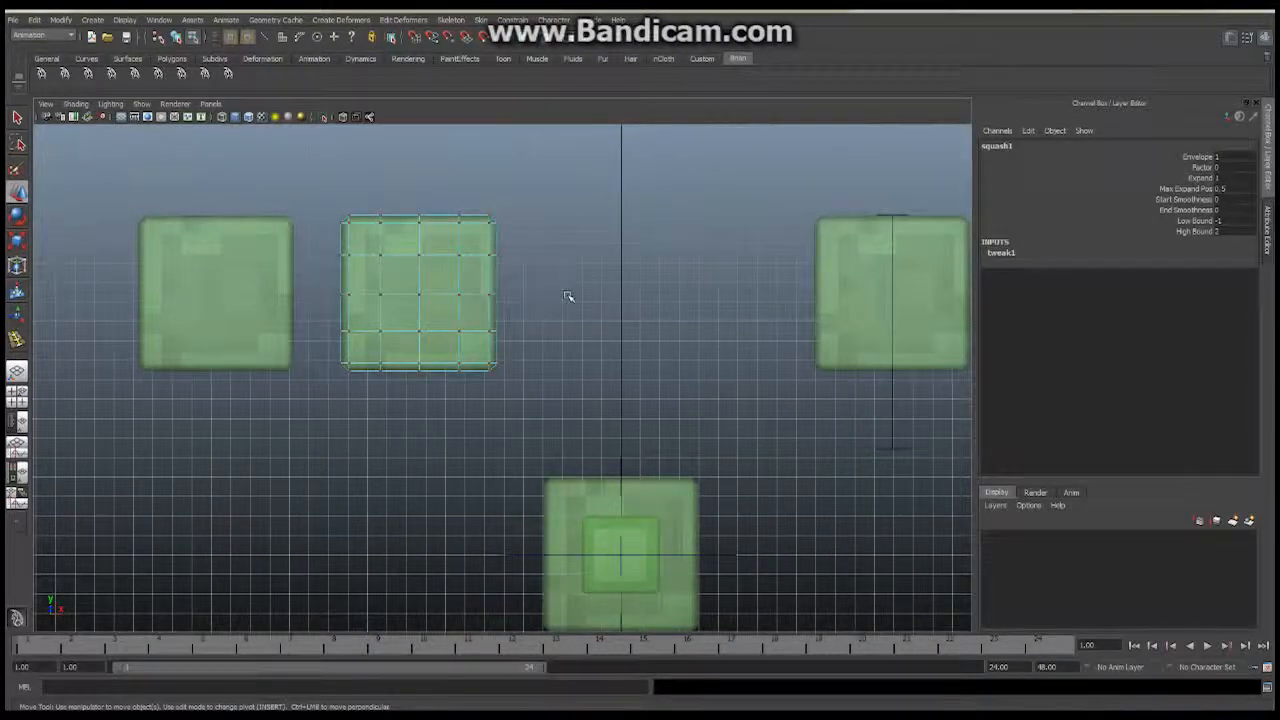
pyautogui.moveTo(452, 280); pyautogui.dragTo(535, 285, button='right')
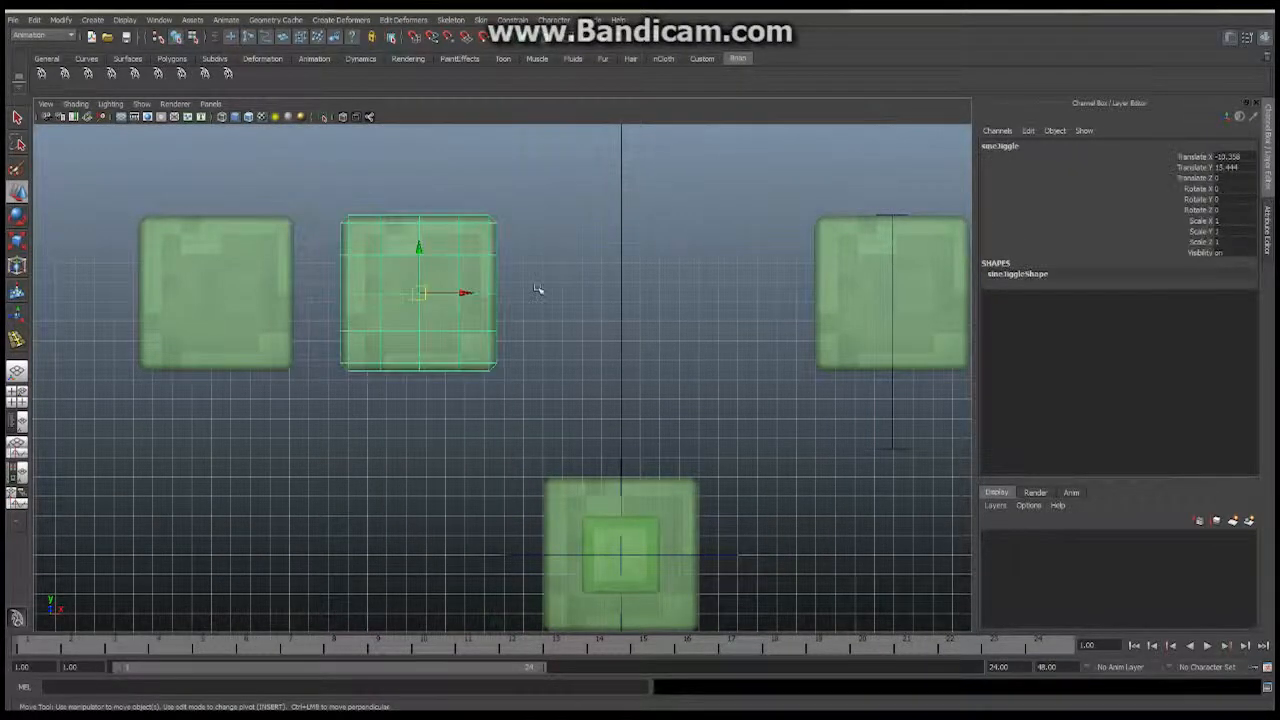
pyautogui.moveTo(466, 293); pyautogui.dragTo(651, 293)
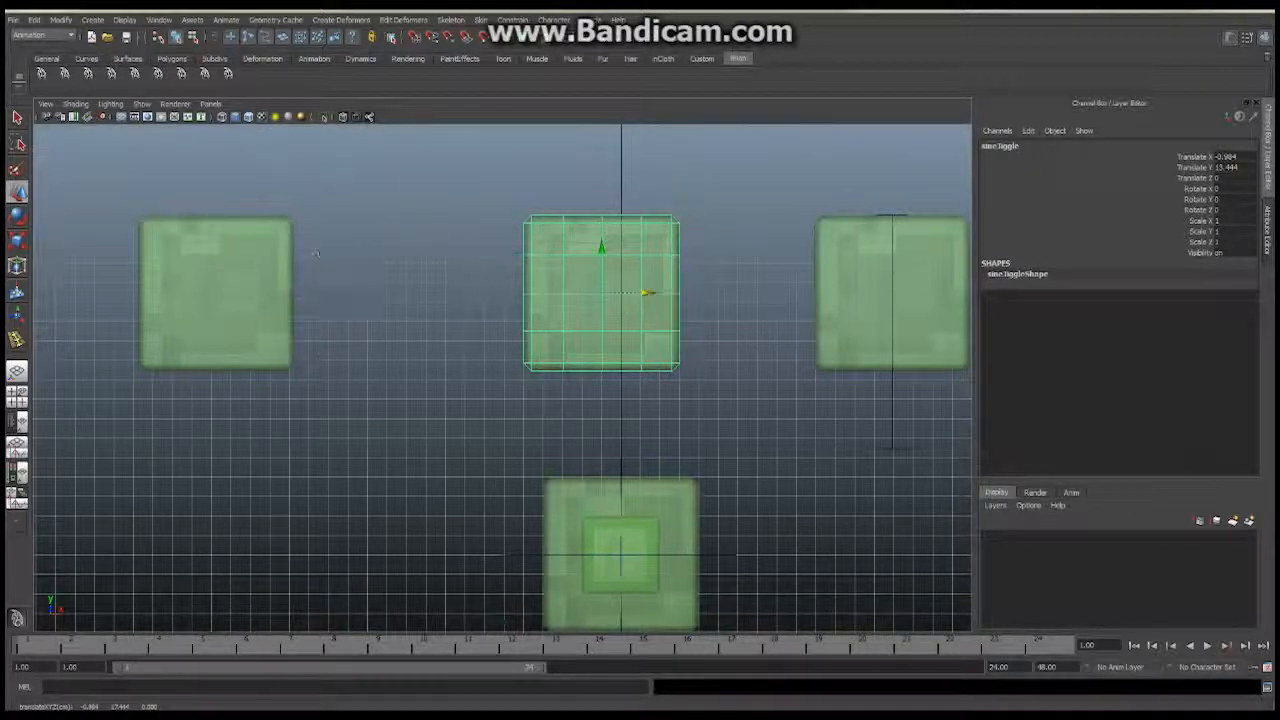
# Add a nonlinear Sine deformer to the sineJiggle cube.
pyautogui.scroll(-2, 720, 340)
pyautogui.keyDown('alt'); pyautogui.moveTo(694, 343); pyautogui.dragTo(632, 330, button='middle'); pyautogui.keyUp('alt')
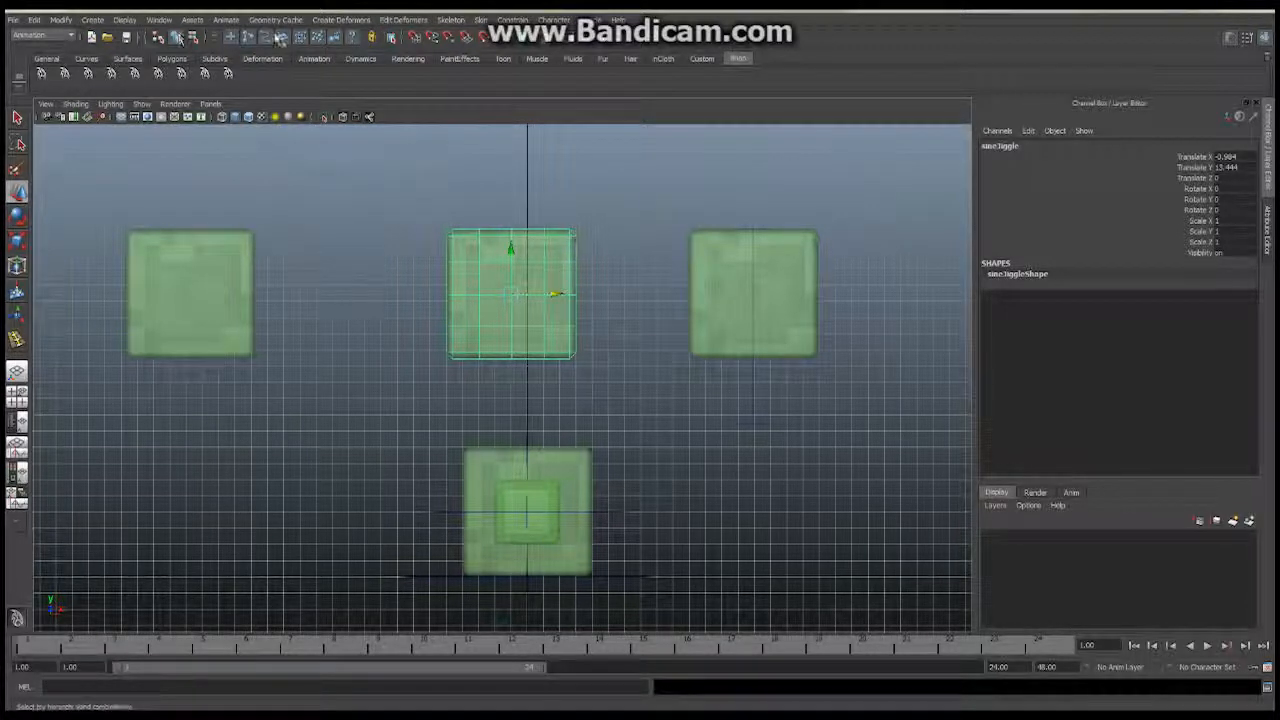
pyautogui.click(352, 20)
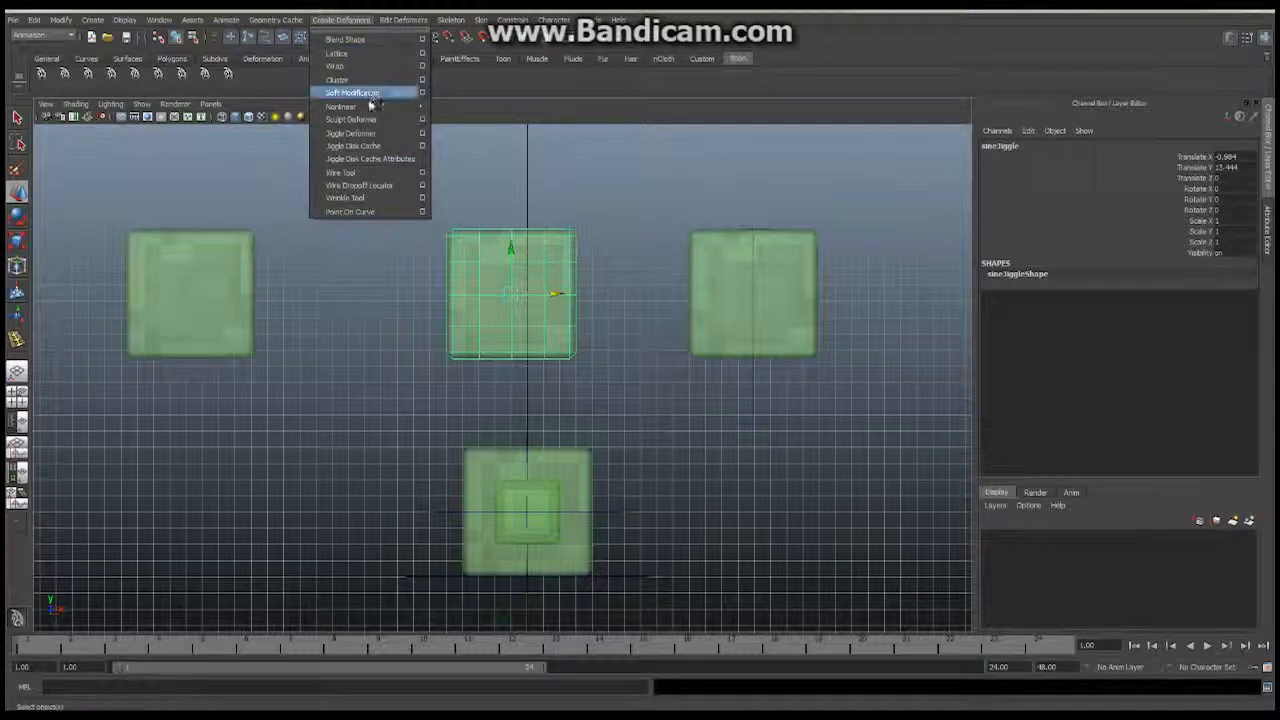
pyautogui.moveTo(380, 106)
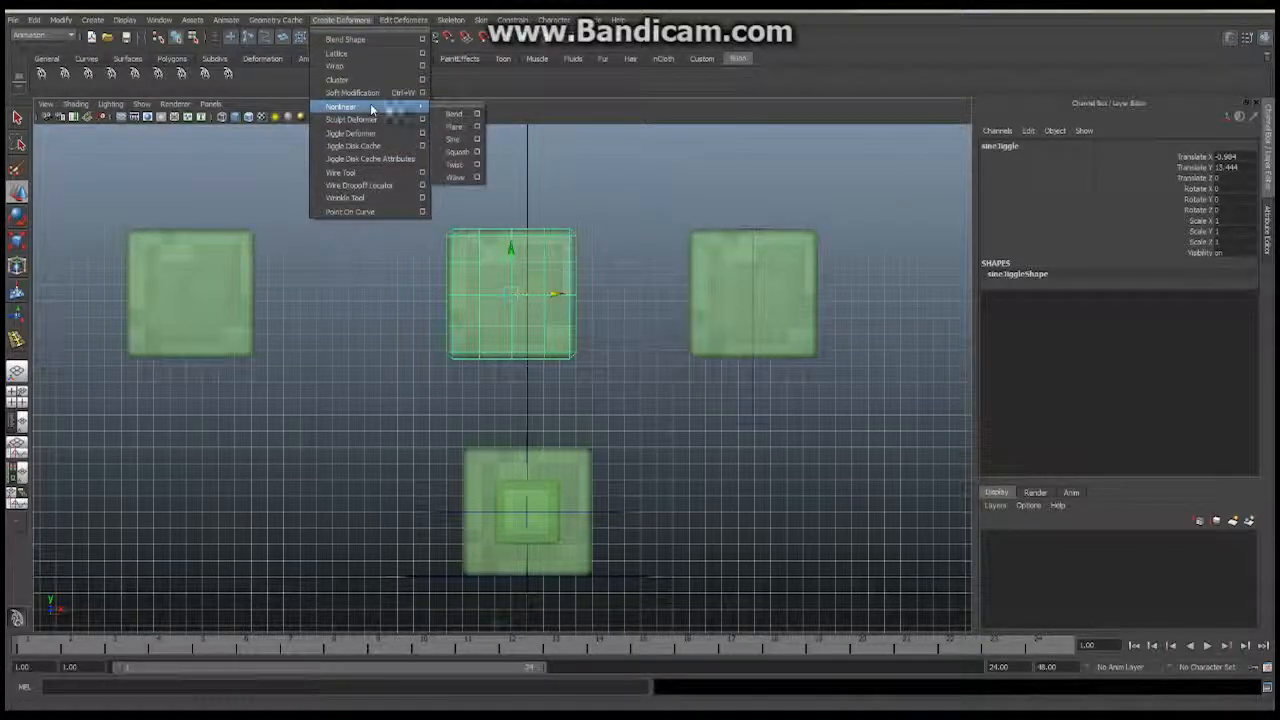
pyautogui.click(455, 141)
# Show the scene in the perspective view and set the sine deformer's Amplitude to about -0.4.
pyautogui.keyDown('alt'); pyautogui.moveTo(698, 283); pyautogui.dragTo(512, 296, button='right'); pyautogui.keyUp('alt')
pyautogui.click(17, 372)
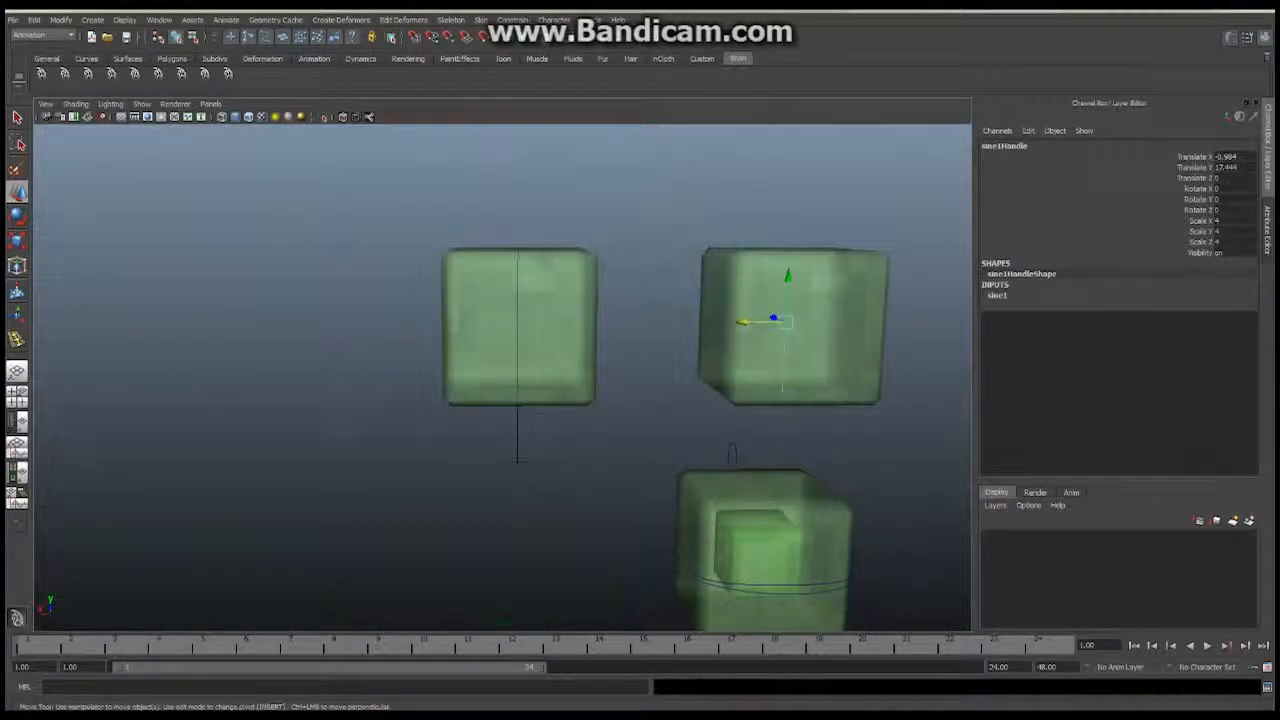
pyautogui.keyDown('alt'); pyautogui.moveTo(608, 355); pyautogui.dragTo(543, 355, button='middle'); pyautogui.keyUp('alt')
pyautogui.keyDown('alt'); pyautogui.moveTo(543, 355); pyautogui.dragTo(454, 371); pyautogui.keyUp('alt')
pyautogui.keyDown('alt'); pyautogui.moveTo(454, 371); pyautogui.dragTo(582, 326, button='middle'); pyautogui.keyUp('alt')
pyautogui.keyDown('alt'); pyautogui.moveTo(582, 326); pyautogui.dragTo(409, 326); pyautogui.keyUp('alt')
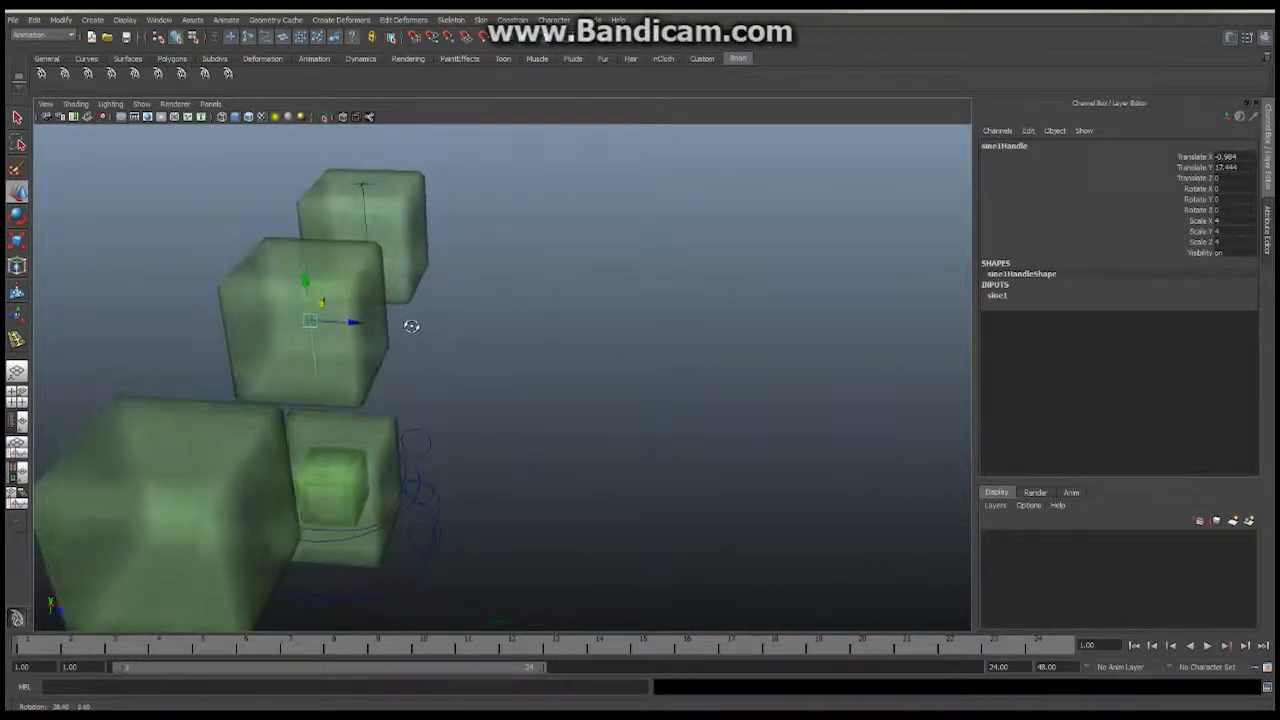
pyautogui.click(998, 296)
pyautogui.click(1198, 316)
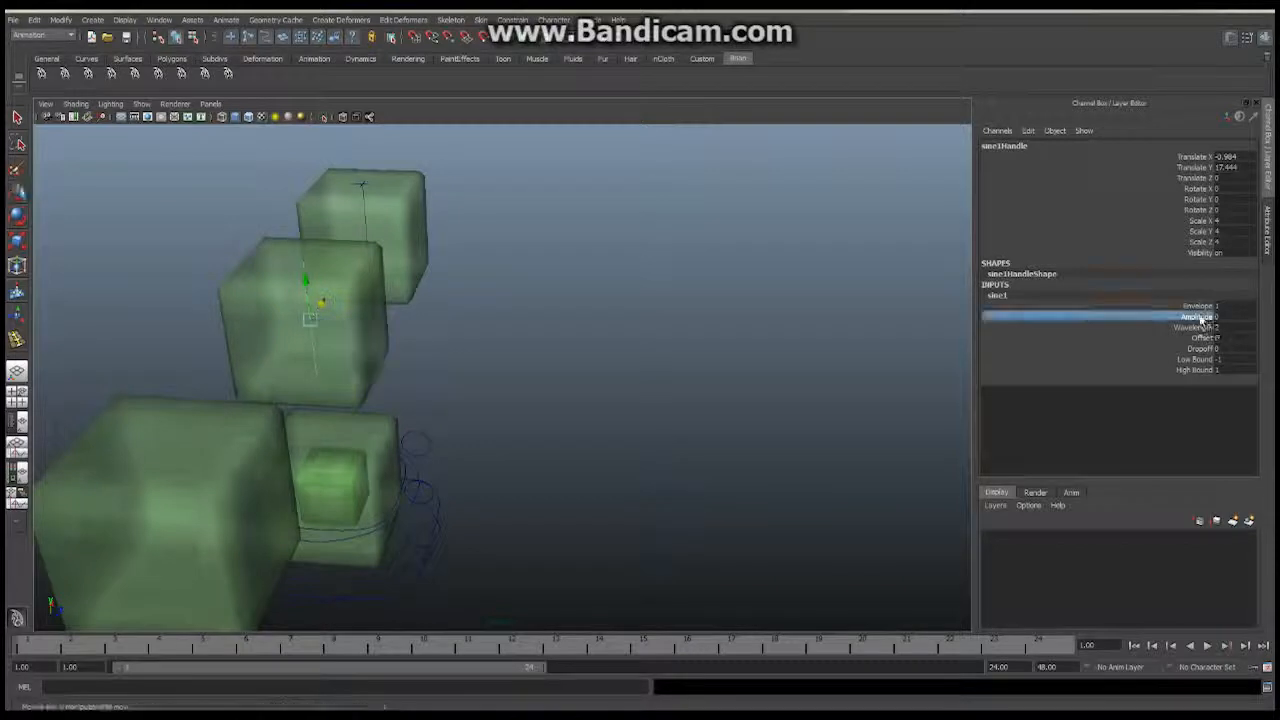
pyautogui.moveTo(666, 323); pyautogui.dragTo(662, 322, button='middle')
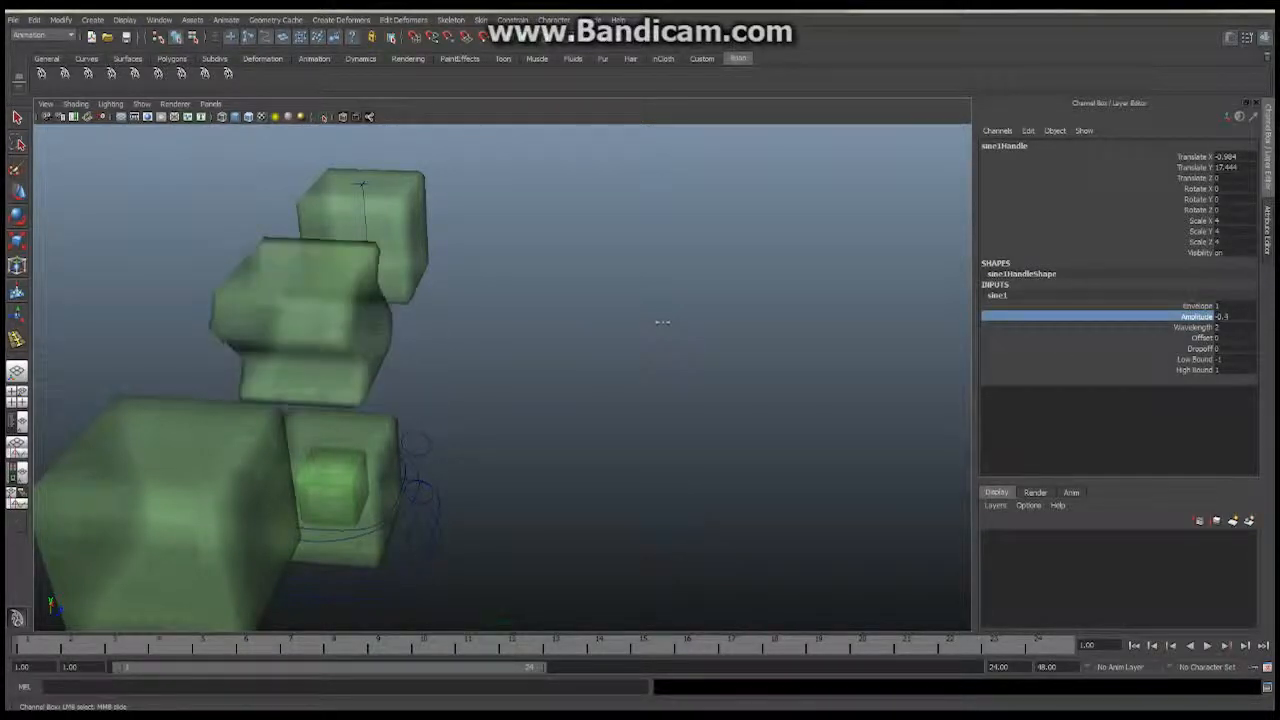
# Reduce the strength of the sine deformation by setting its Amplitude to -0.2.
pyautogui.keyDown('alt'); pyautogui.moveTo(629, 312); pyautogui.dragTo(474, 294); pyautogui.keyUp('alt')
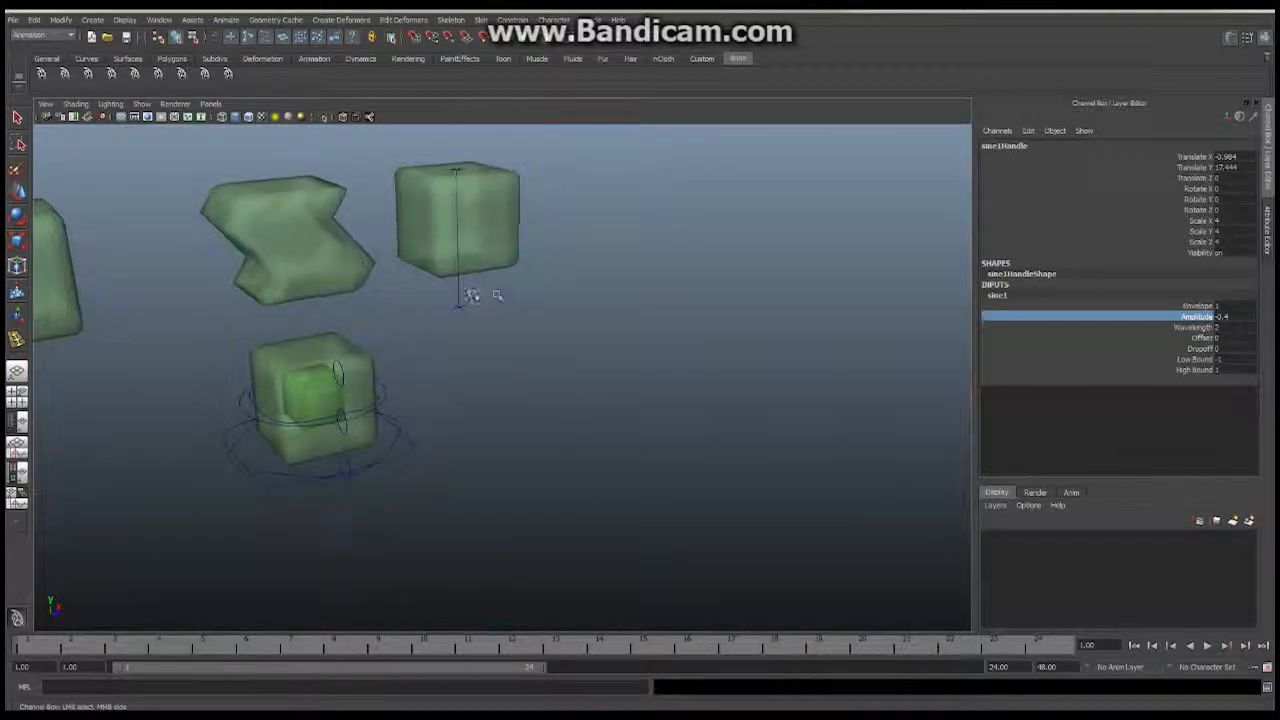
pyautogui.moveTo(474, 294); pyautogui.dragTo(498, 291, button='middle')
pyautogui.keyDown('alt'); pyautogui.moveTo(486, 290); pyautogui.dragTo(370, 274); pyautogui.keyUp('alt')
pyautogui.keyDown('alt'); pyautogui.moveTo(374, 283); pyautogui.dragTo(420, 296, button='middle'); pyautogui.keyUp('alt')
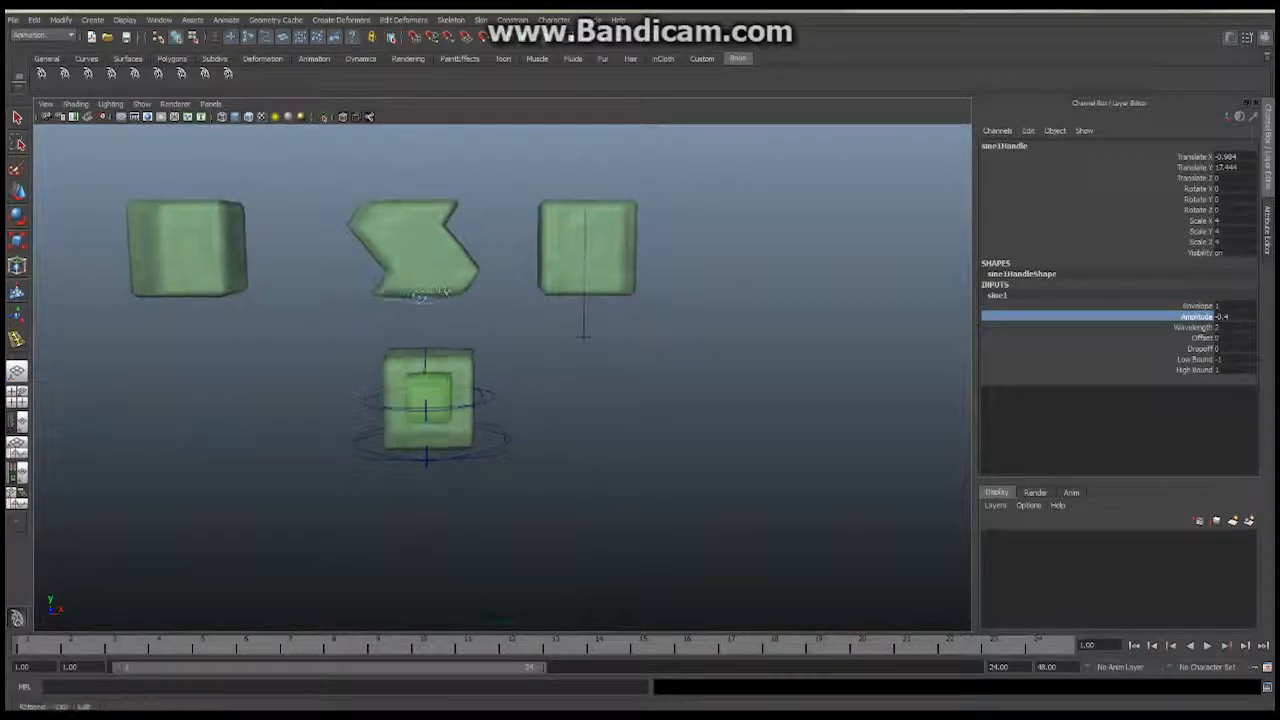
pyautogui.keyDown('alt'); pyautogui.moveTo(420, 296); pyautogui.dragTo(440, 308, button='right'); pyautogui.keyUp('alt')
pyautogui.keyDown('alt'); pyautogui.moveTo(330, 330); pyautogui.dragTo(420, 369, button='middle'); pyautogui.keyUp('alt')
pyautogui.keyDown('alt'); pyautogui.moveTo(420, 369); pyautogui.dragTo(585, 360, button='right'); pyautogui.keyUp('alt')
pyautogui.moveTo(484, 351)
pyautogui.mouseDown(button='middle')
pyautogui.moveTo(530, 350)
pyautogui.moveTo(505, 346)
pyautogui.mouseUp(button='middle')
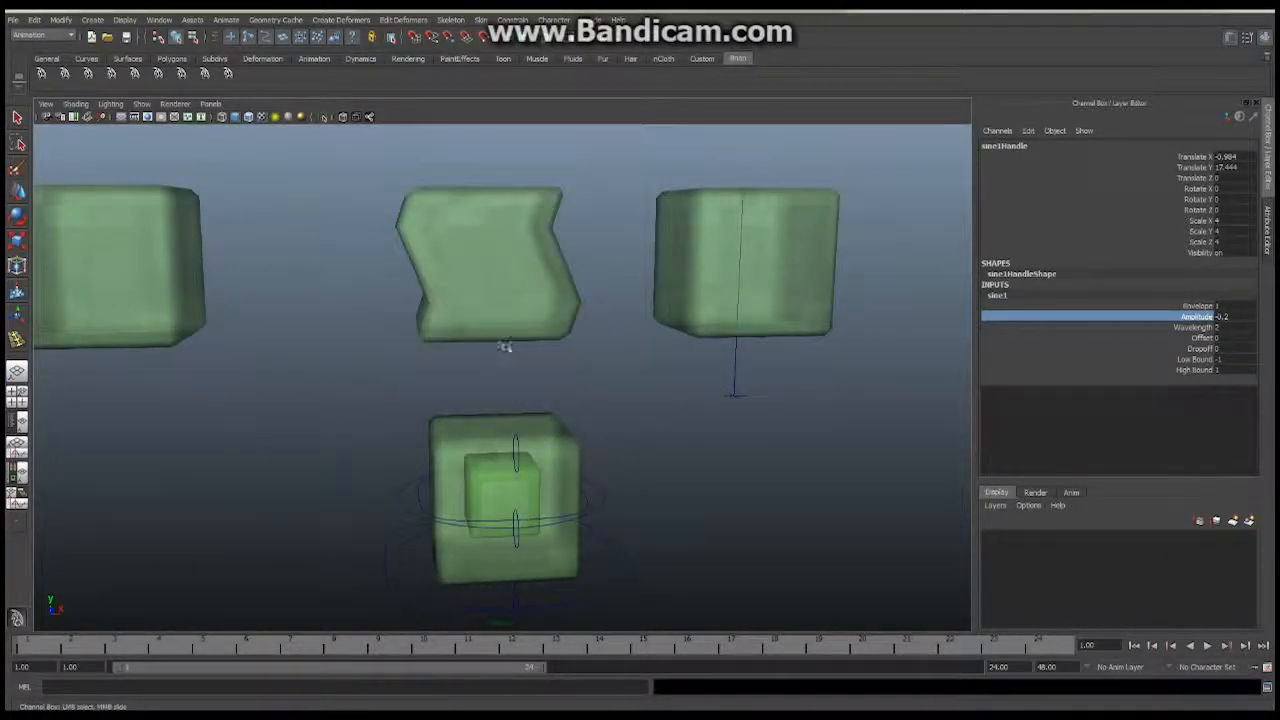
# Rotate the sine deformer handle to 90 degrees in Y.
pyautogui.keyDown('alt'); pyautogui.moveTo(577, 348); pyautogui.dragTo(617, 394); pyautogui.keyUp('alt')
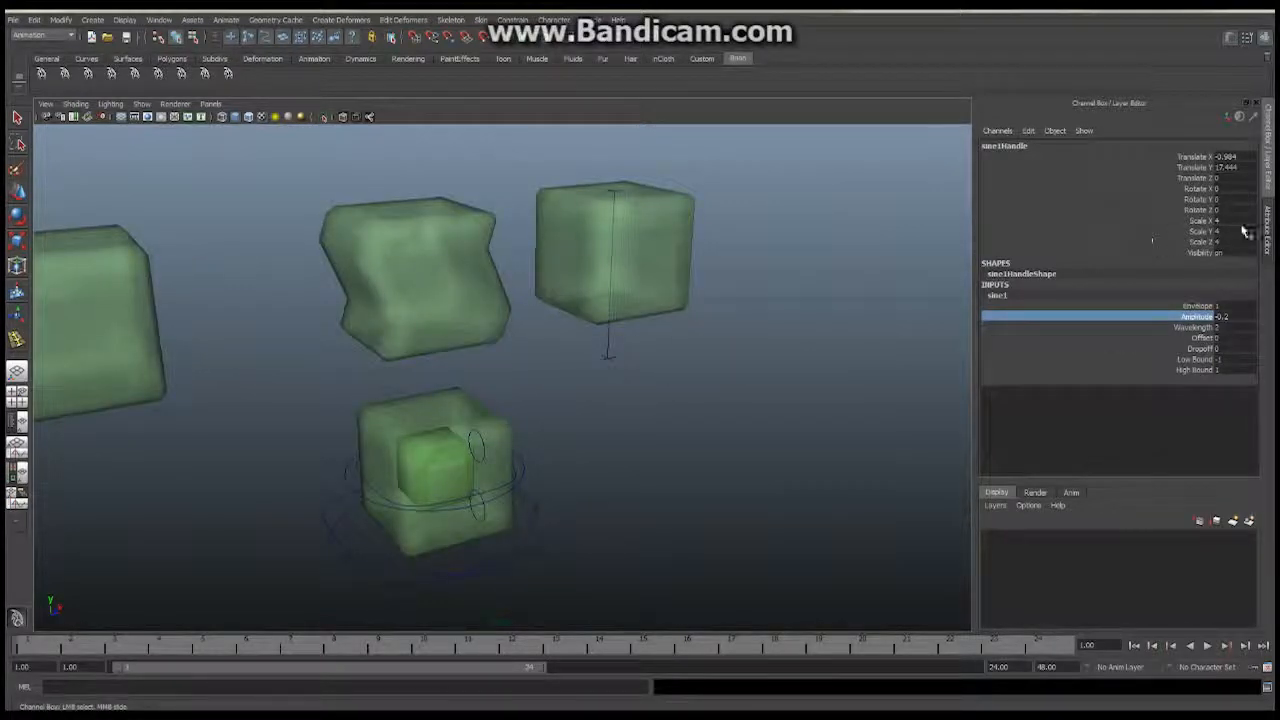
pyautogui.click(1200, 199)
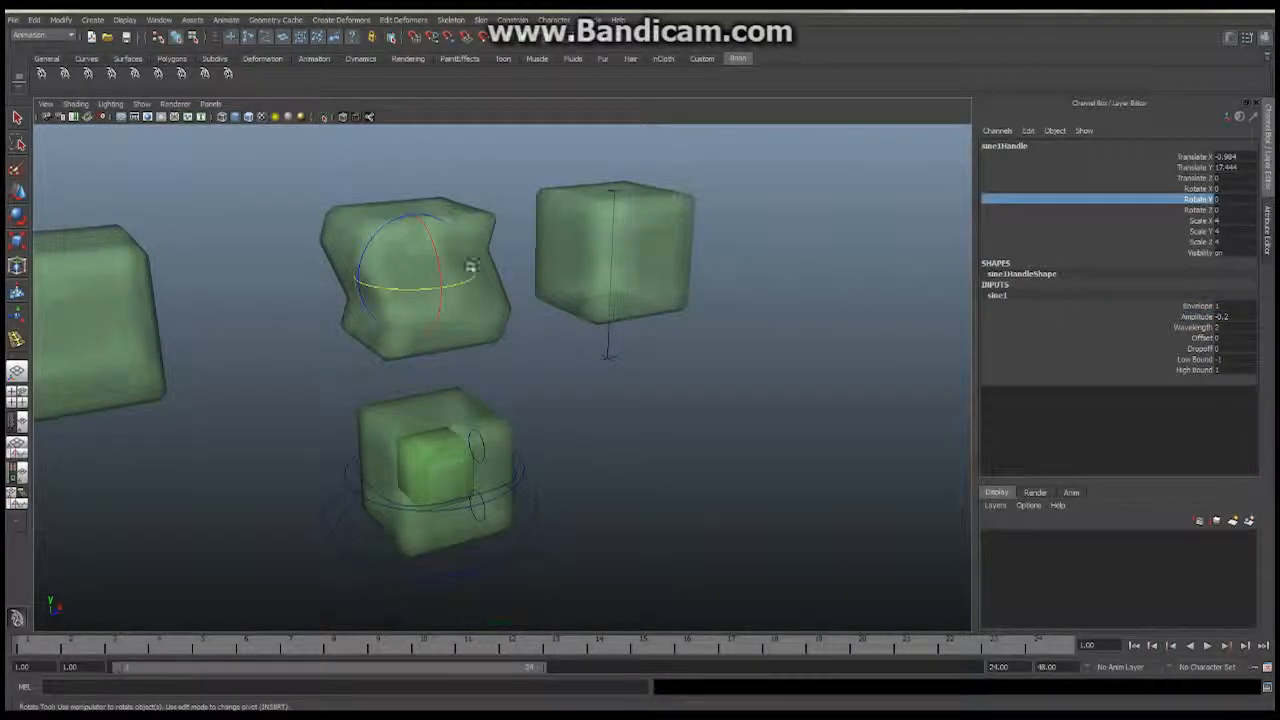
pyautogui.doubleClick(1228, 199)
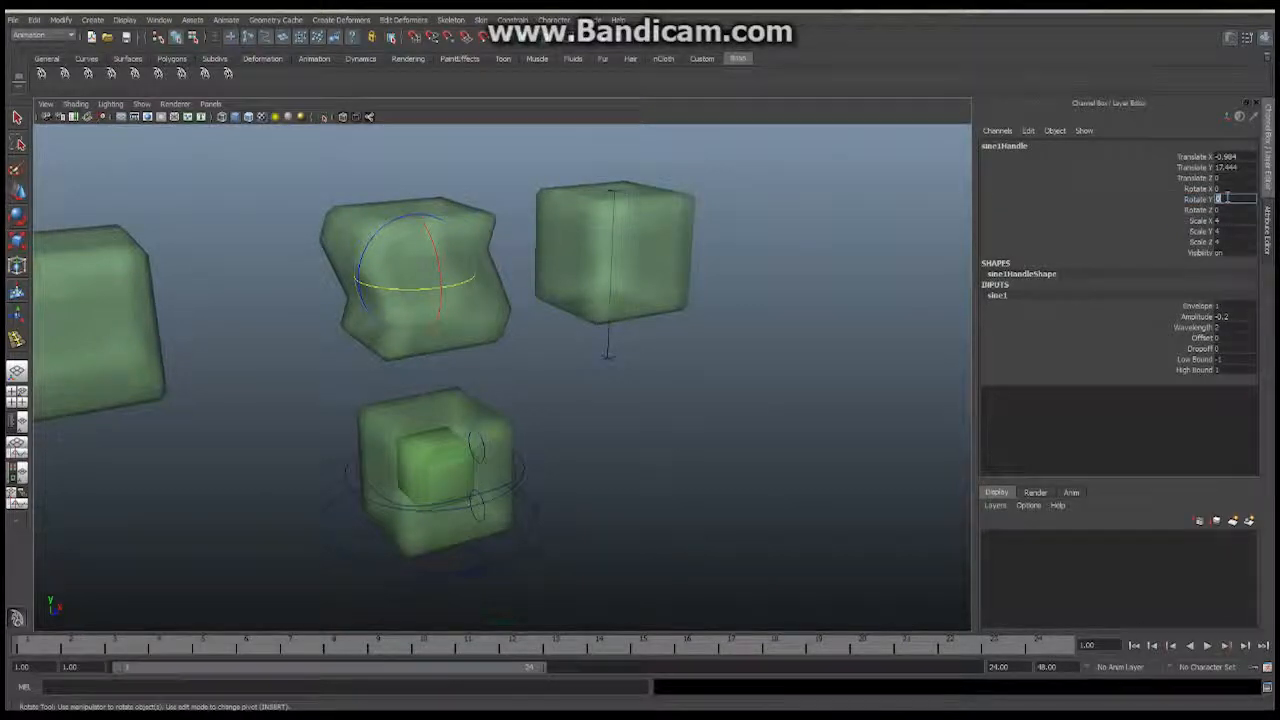
pyautogui.write('90')
pyautogui.press('Return')
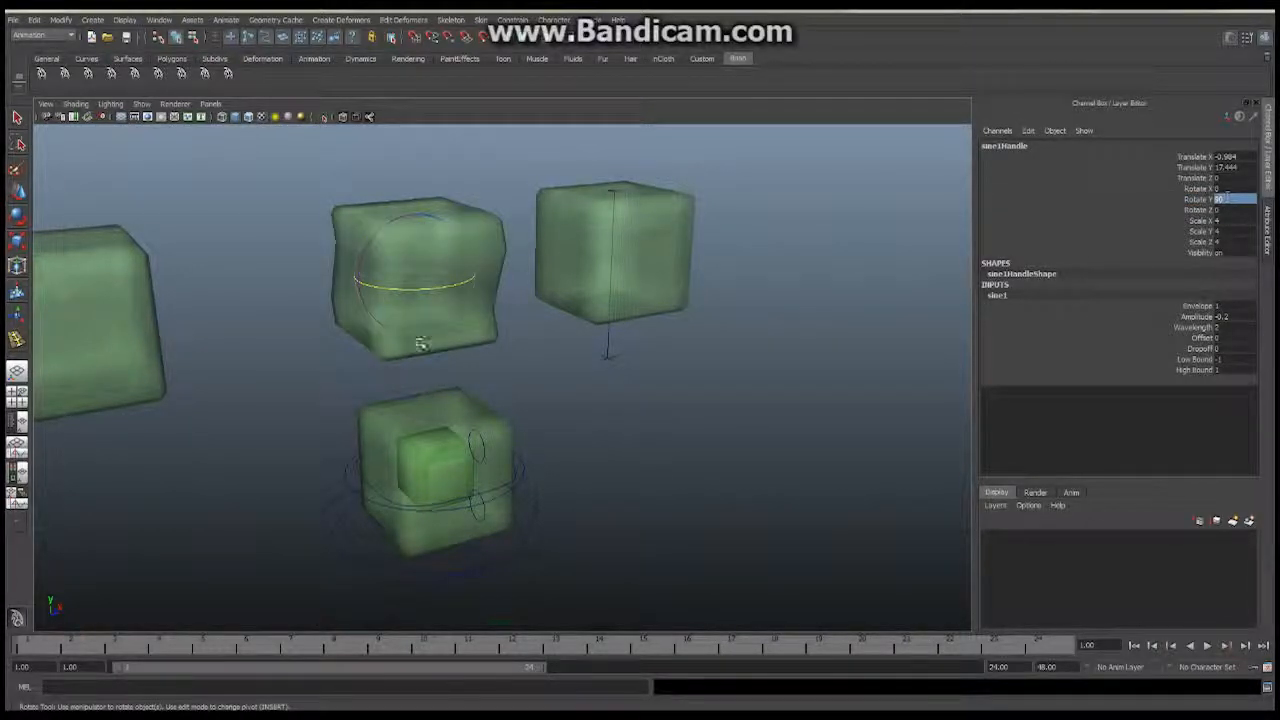
# Examine the deformed sineJiggle cube from several sides with its wireframe highlighted, and restore the selection of the sine handle.
pyautogui.keyDown('alt'); pyautogui.moveTo(471, 386); pyautogui.dragTo(380, 443, button='middle'); pyautogui.keyUp('alt')
pyautogui.keyDown('alt'); pyautogui.moveTo(425, 385); pyautogui.dragTo(386, 371); pyautogui.keyUp('alt')
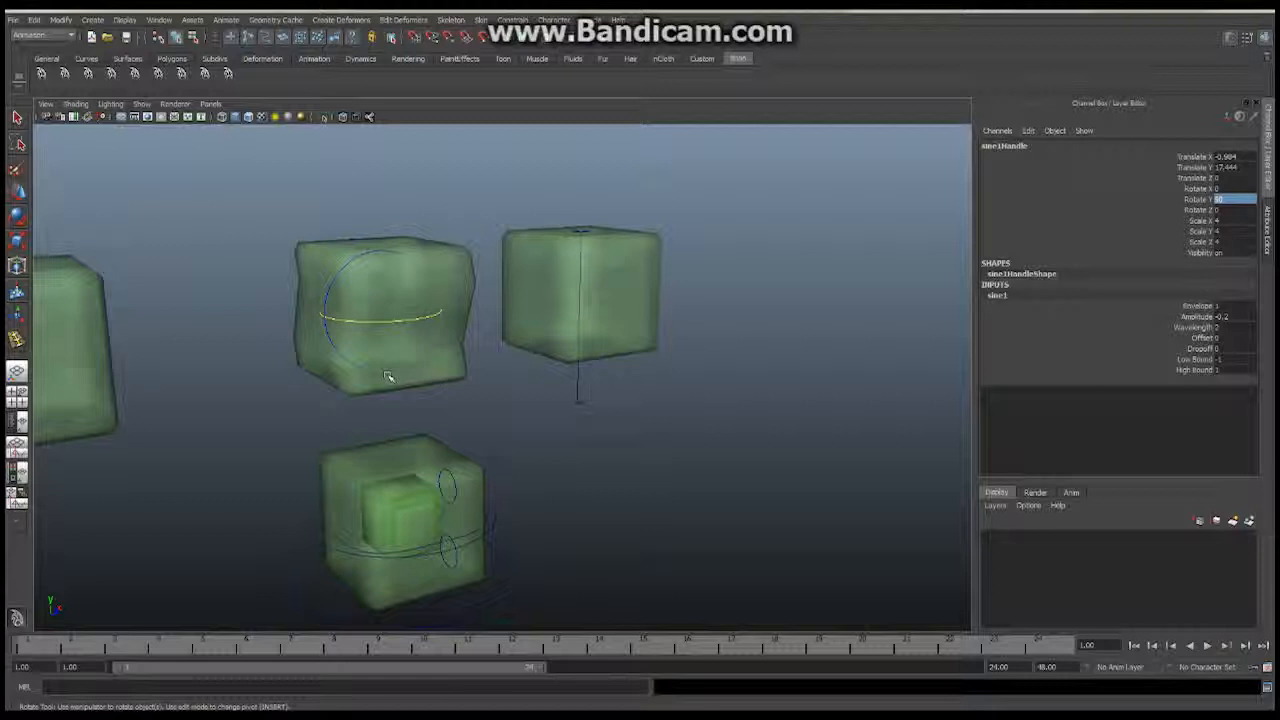
pyautogui.keyDown('alt'); pyautogui.moveTo(600, 330); pyautogui.dragTo(700, 360); pyautogui.keyUp('alt')
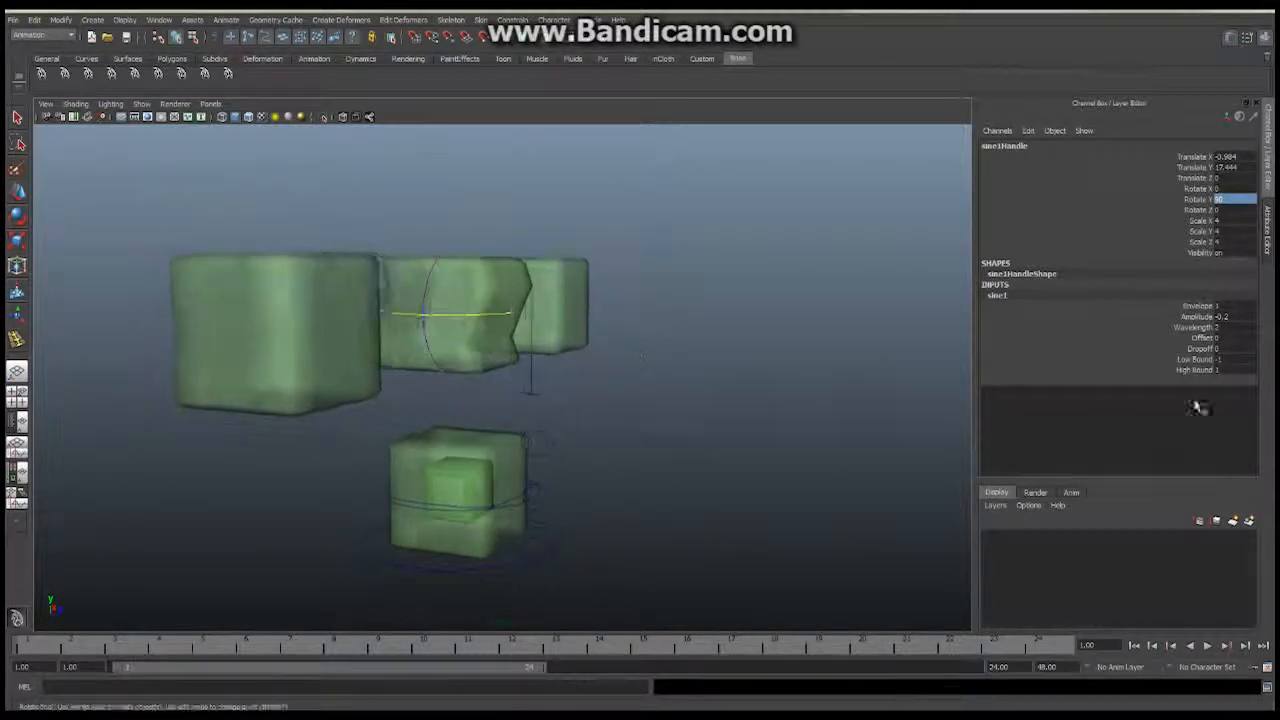
pyautogui.click(1222, 330)
pyautogui.keyDown('alt'); pyautogui.moveTo(546, 360); pyautogui.dragTo(560, 374); pyautogui.keyUp('alt')
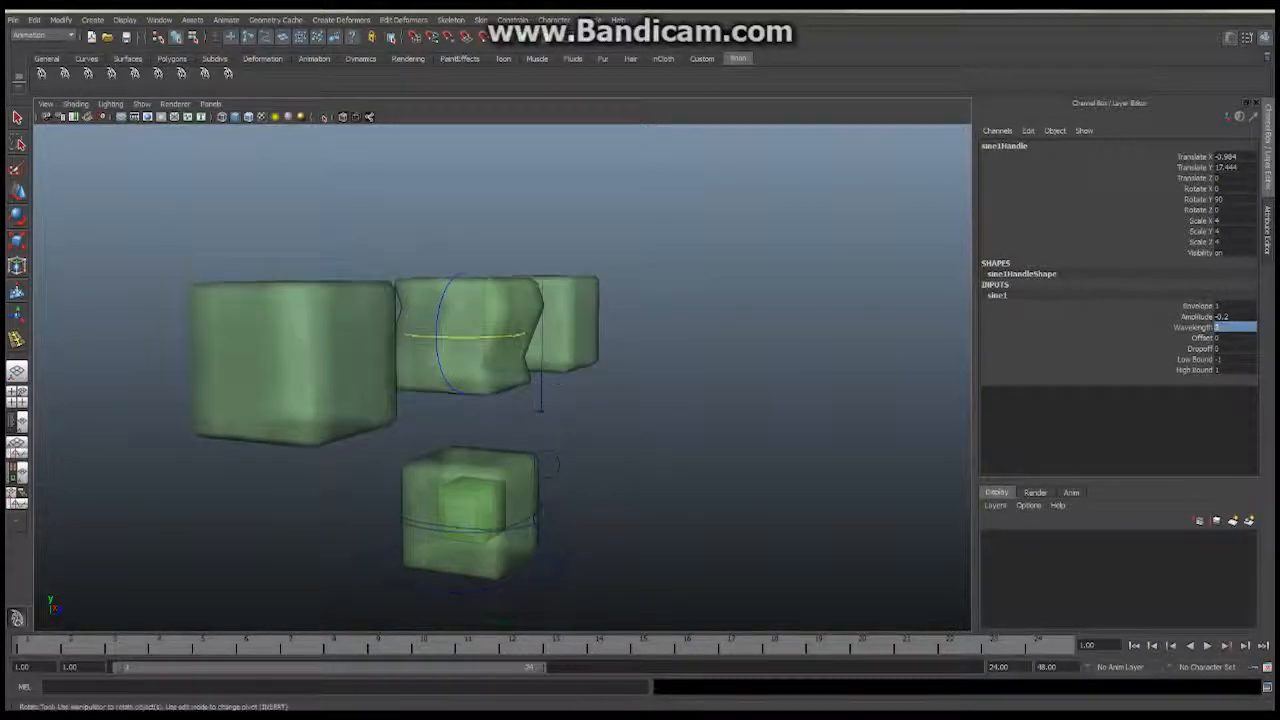
pyautogui.click(529, 290)
pyautogui.press('w')
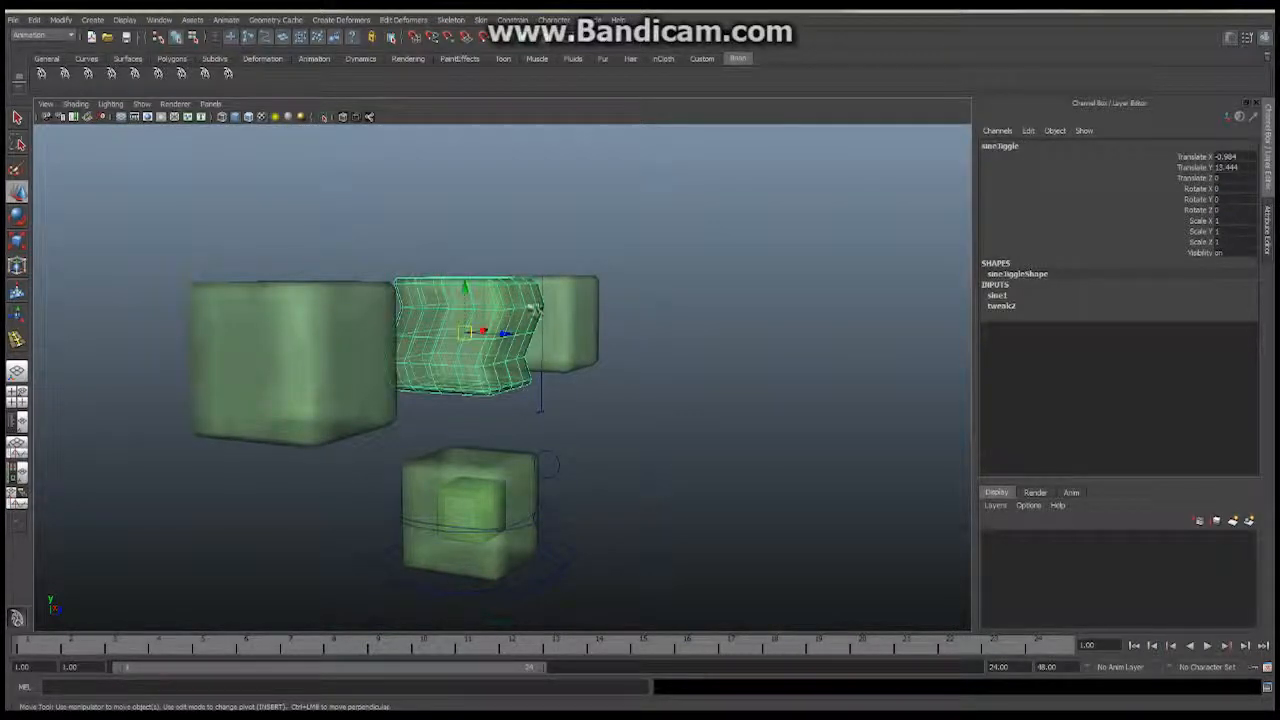
pyautogui.keyDown('alt'); pyautogui.moveTo(504, 329); pyautogui.dragTo(455, 342); pyautogui.keyUp('alt')
pyautogui.scroll(3, 545, 271)
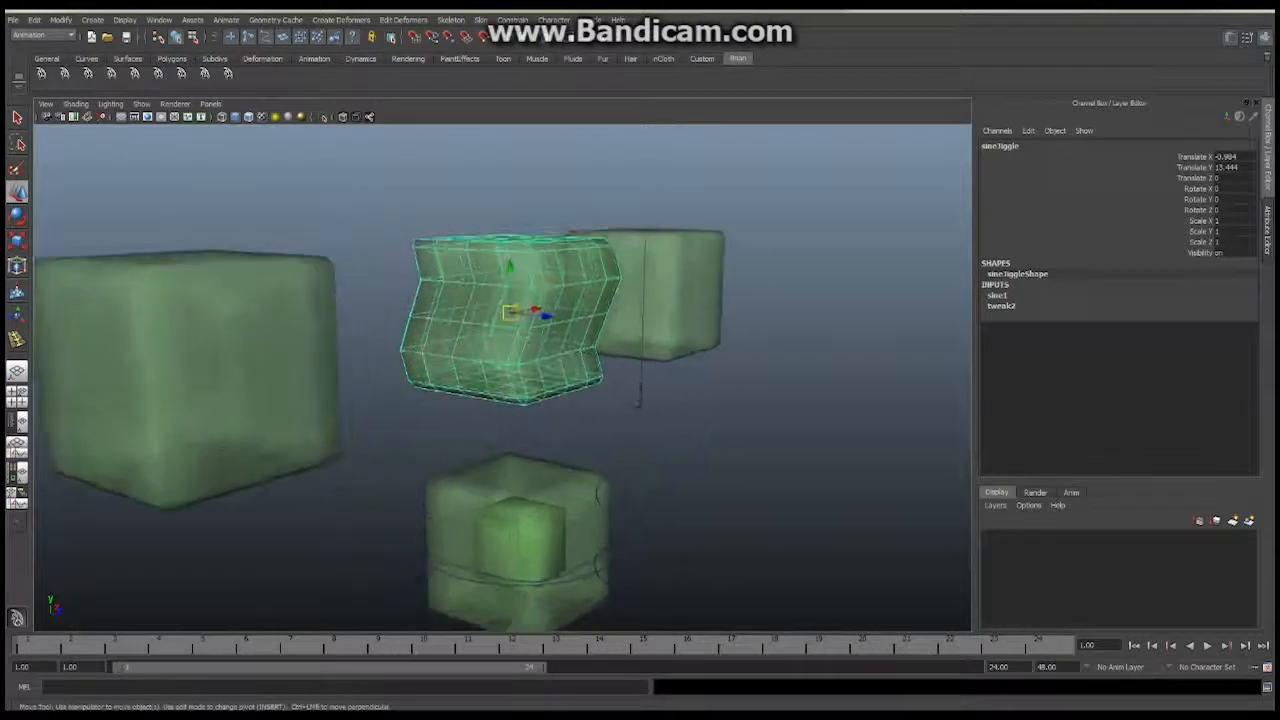
pyautogui.hotkey('ctrl', 'z')
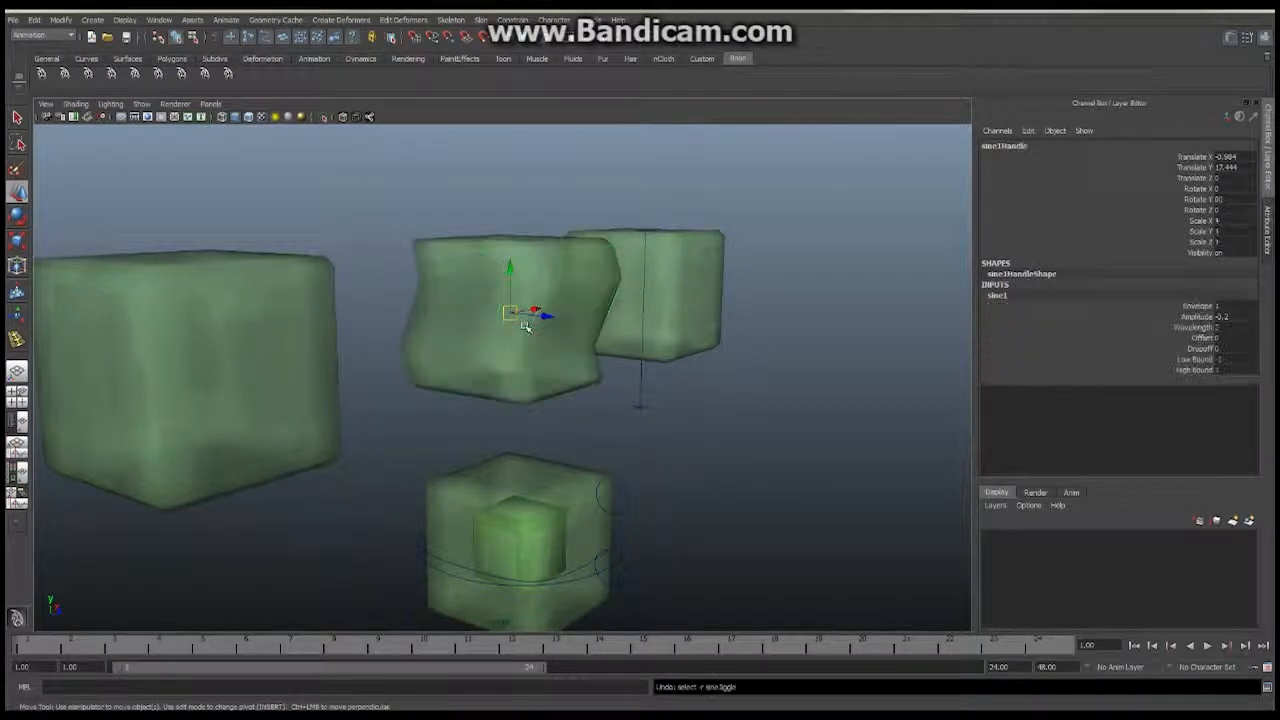
# Try a Wavelength of 4 with an Amplitude of -0.1 on the sine deformer and undo both changes.
pyautogui.click(1224, 328)
pyautogui.press('Return')
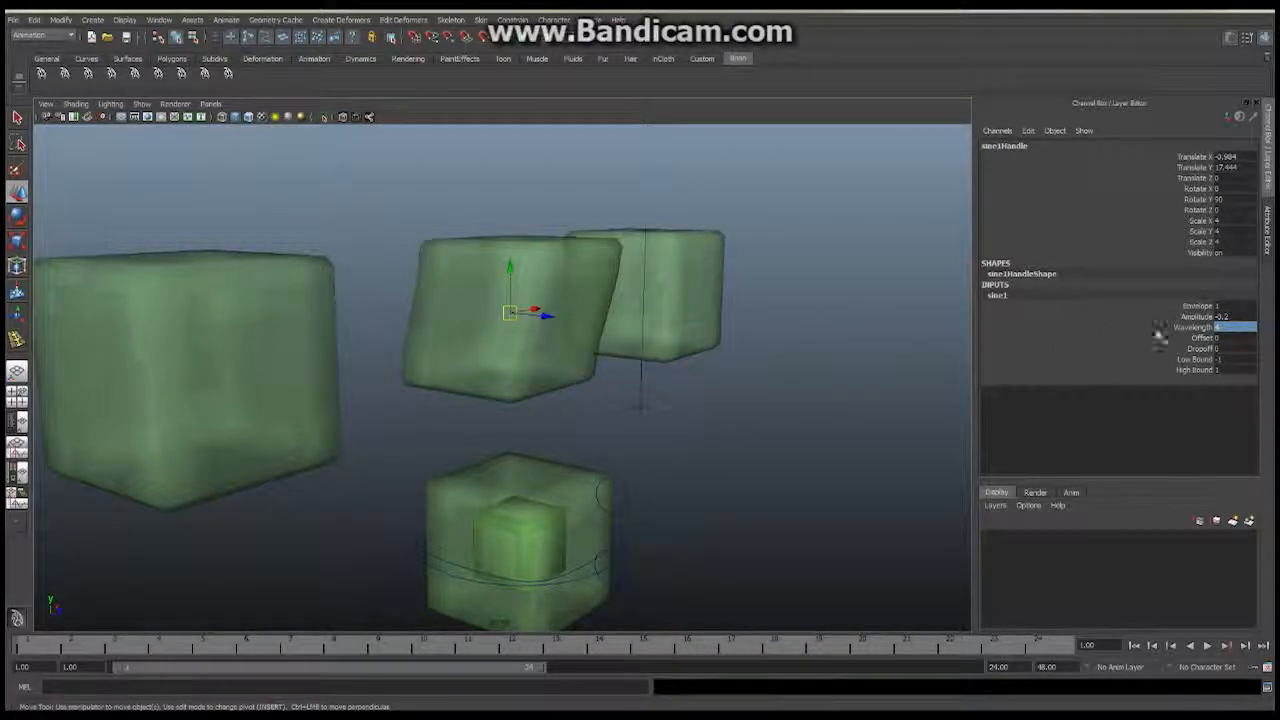
pyautogui.click(1207, 318)
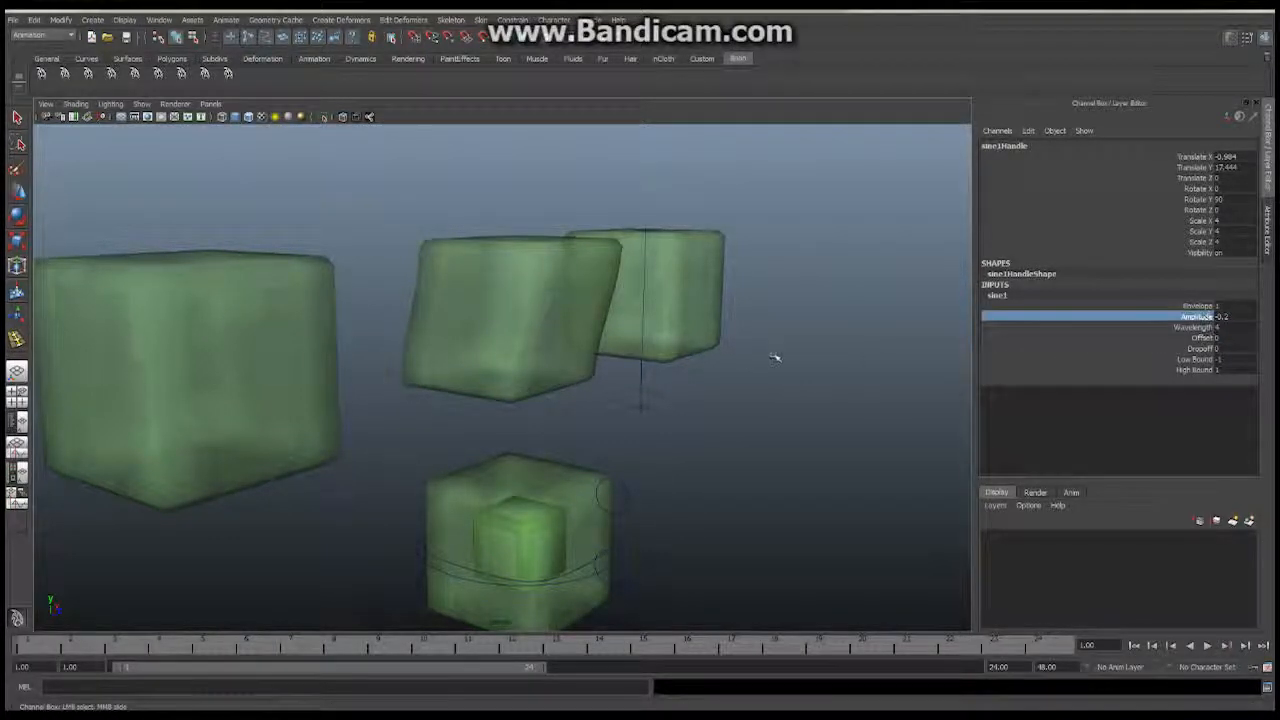
pyautogui.moveTo(774, 354)
pyautogui.mouseDown(button='middle')
pyautogui.moveTo(820, 348)
pyautogui.moveTo(775, 345)
pyautogui.mouseUp(button='middle')
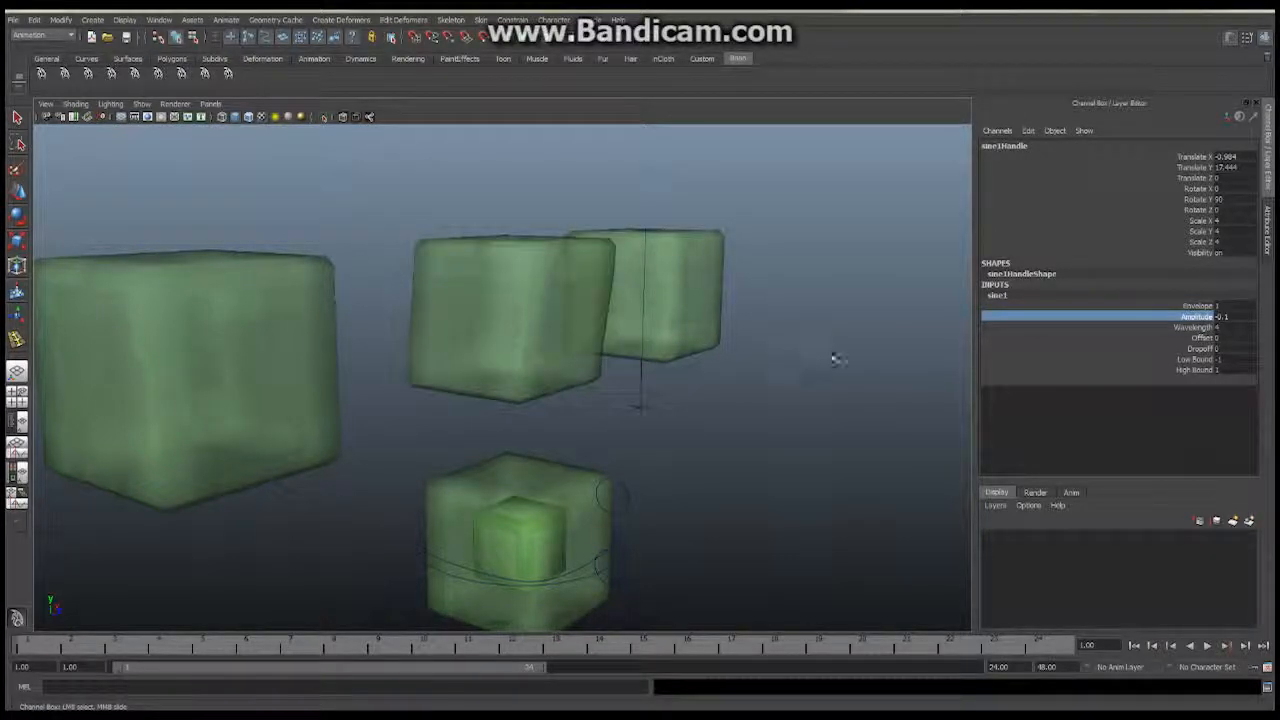
pyautogui.hotkey('ctrl', 'z')
# Set the sine deformer's Wavelength to 0.5 and its Amplitude to about 0.6.
pyautogui.doubleClick(1220, 327)
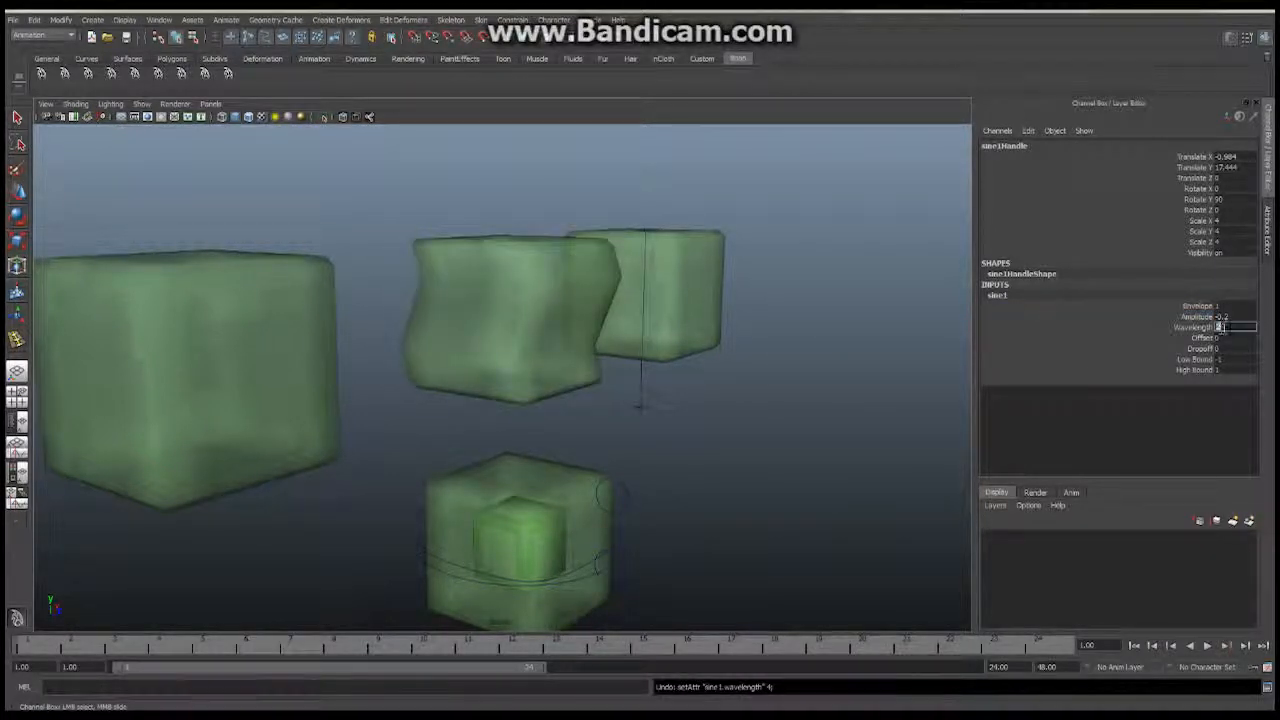
pyautogui.write('.5')
pyautogui.press('Return')
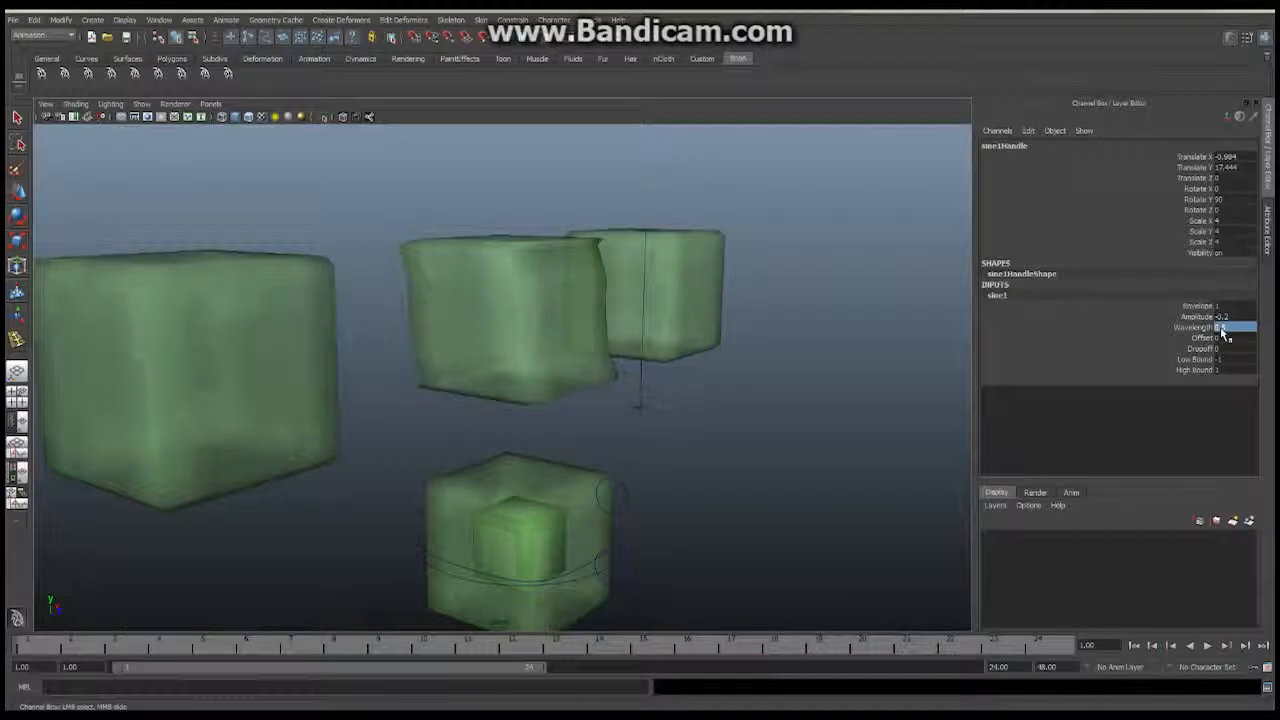
pyautogui.click(1196, 316)
pyautogui.moveTo(811, 391); pyautogui.dragTo(760, 376, button='middle')
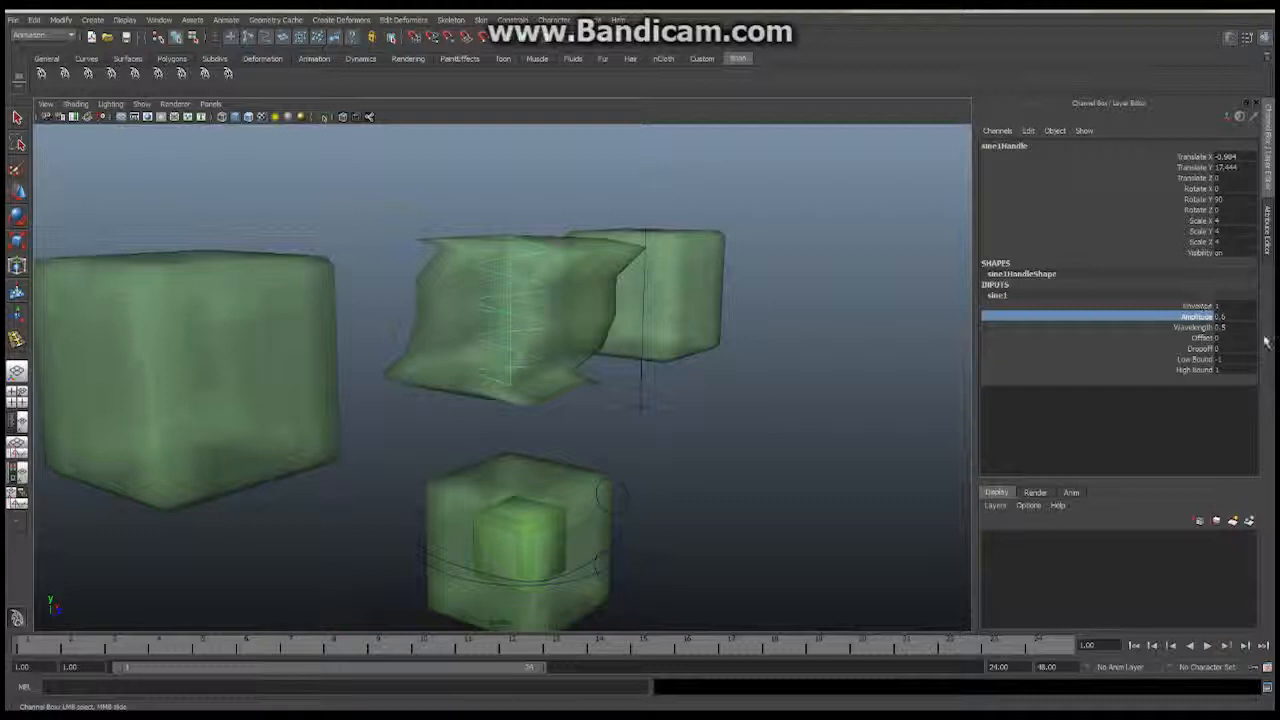
# Exaggerate the sine deformation by trying an Amplitude of 1 and raising it to 2.
pyautogui.doubleClick(1229, 318)
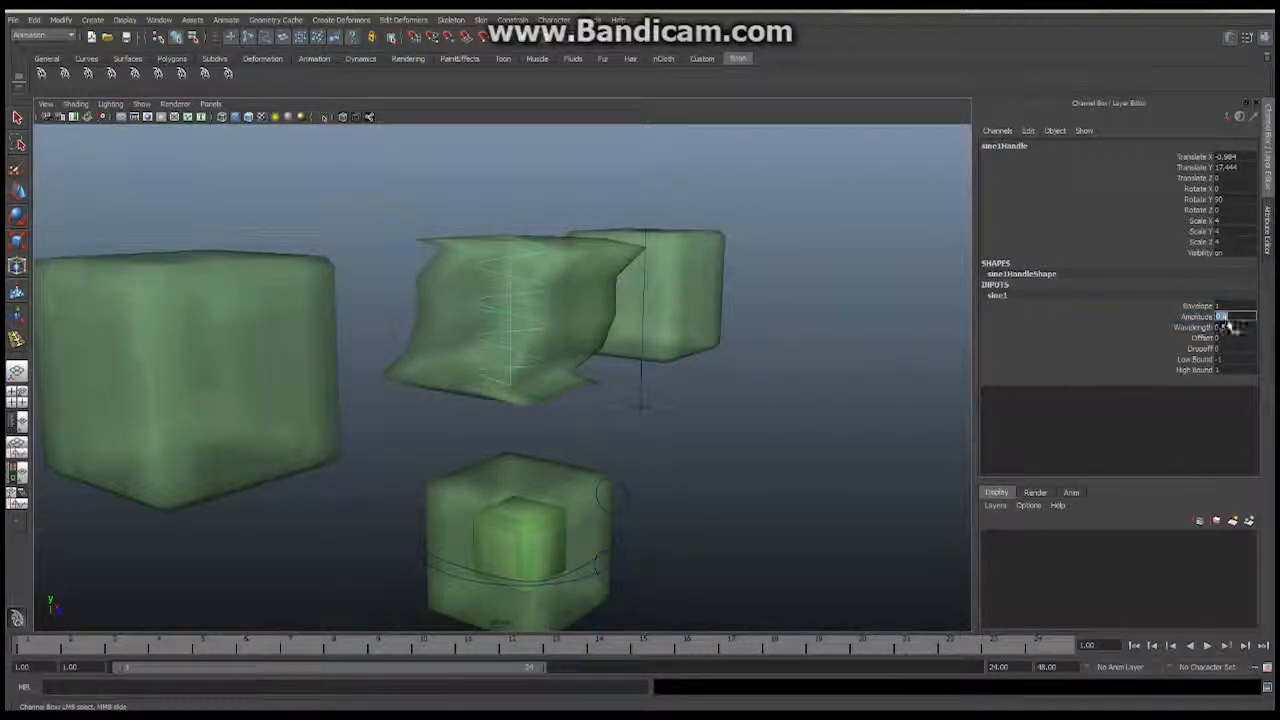
pyautogui.write('1')
pyautogui.press('Return')
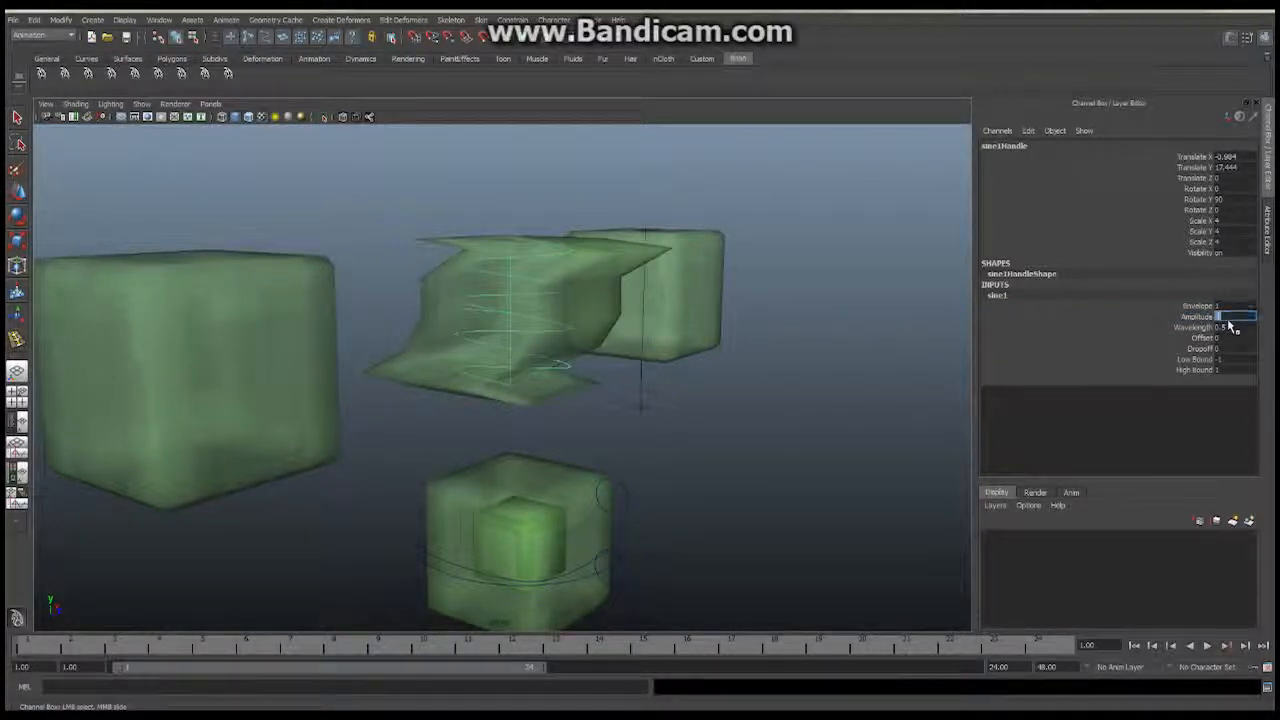
pyautogui.write('2')
pyautogui.press('Return')
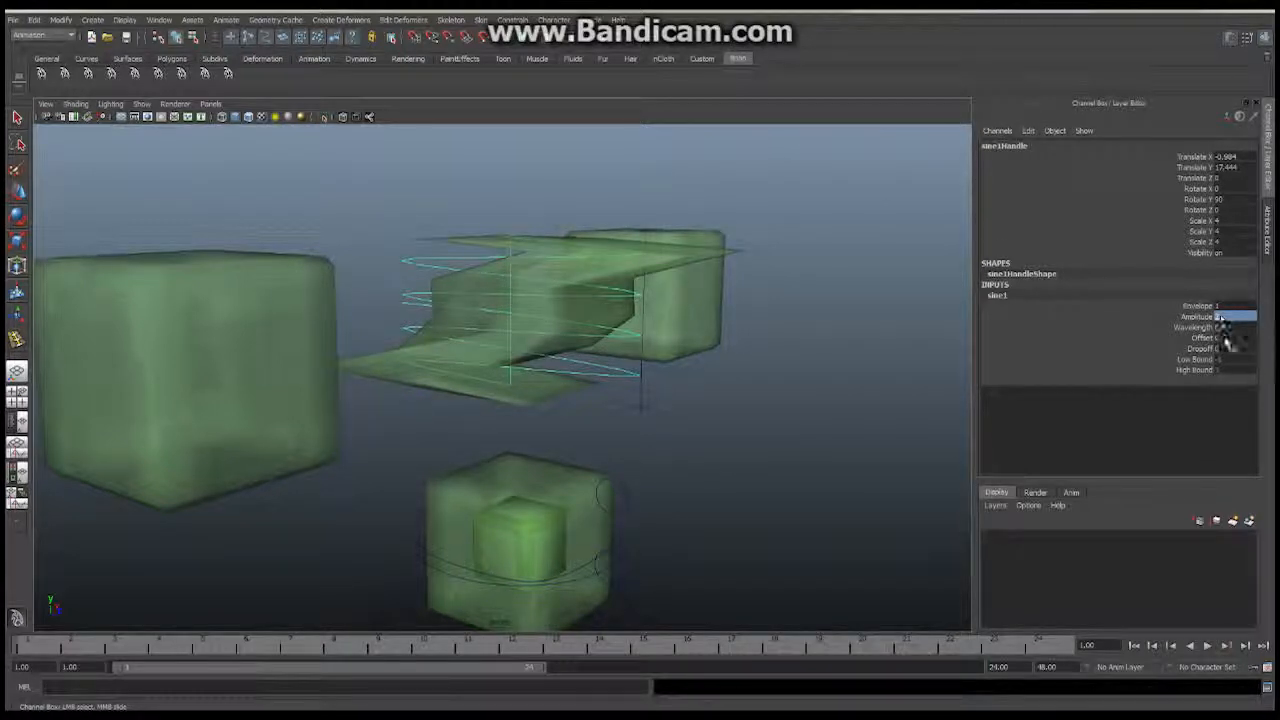
# Try a Wavelength of 1 on the sine deformer and set it to 2.
pyautogui.doubleClick(1226, 327)
pyautogui.write('1')
pyautogui.press('Return')
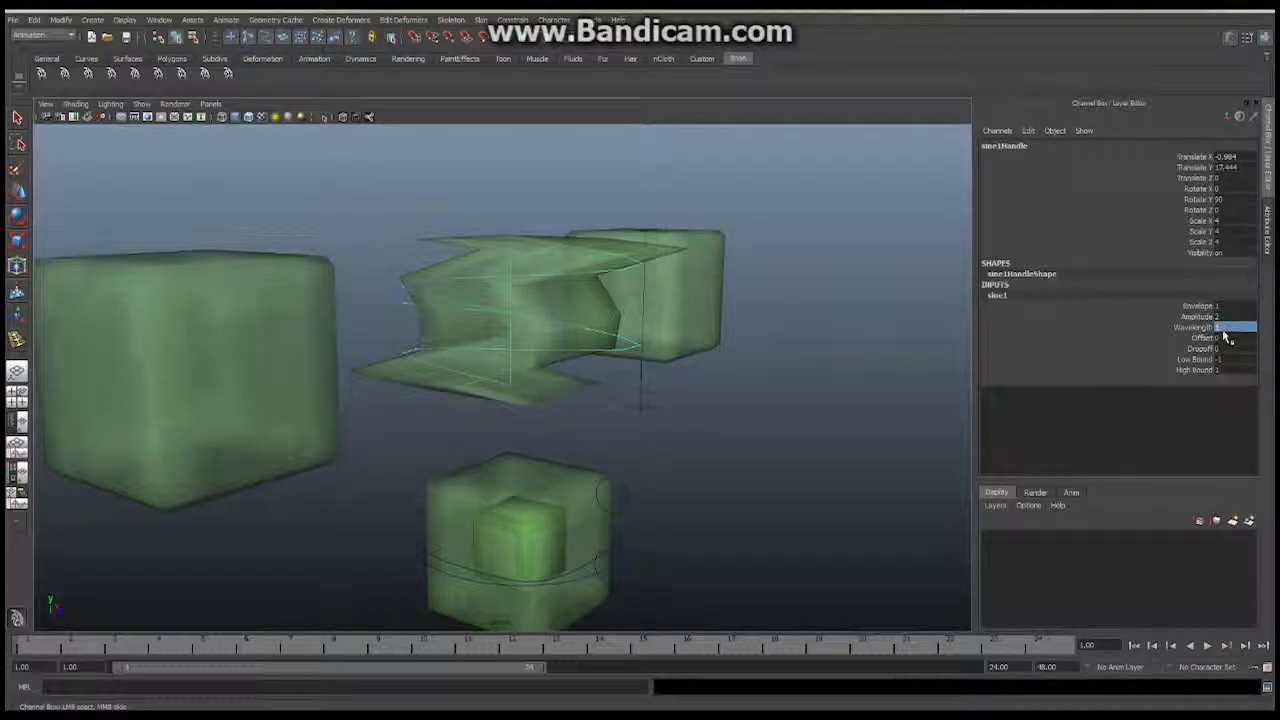
pyautogui.write('2')
pyautogui.press('Return')
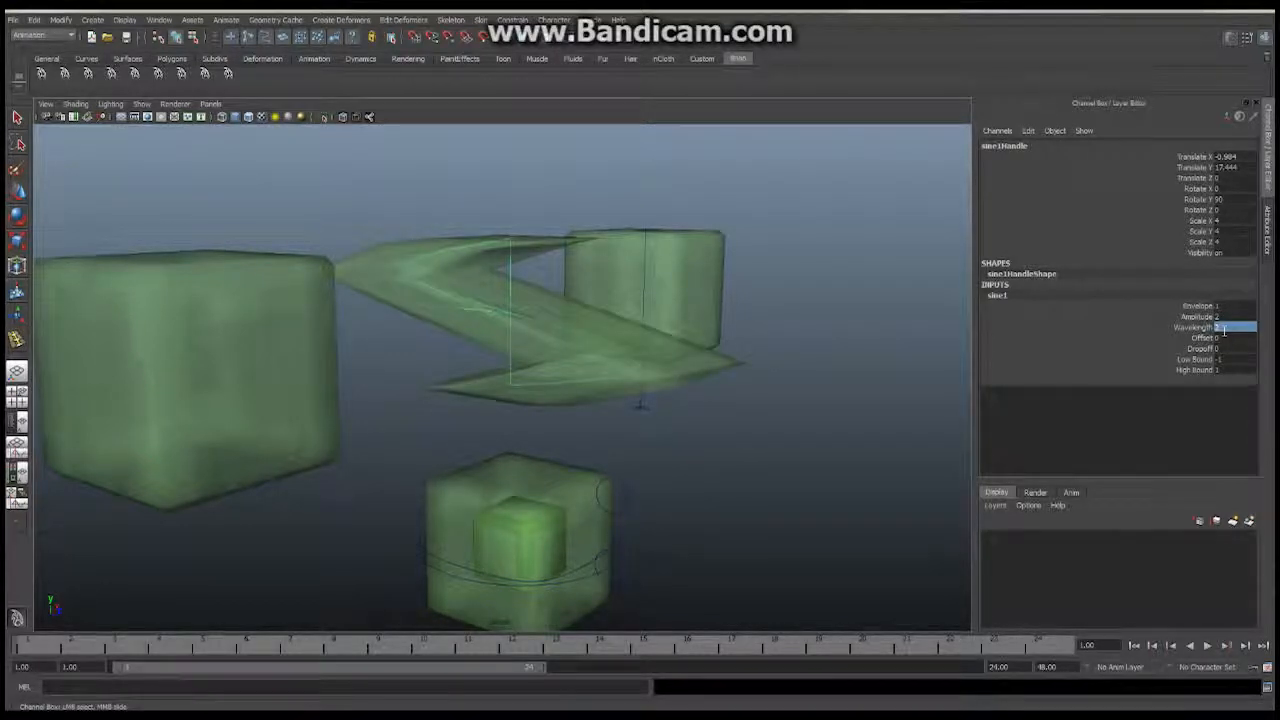
# Lower the sine deformer's Amplitude to about 0.4.
pyautogui.click(1197, 316)
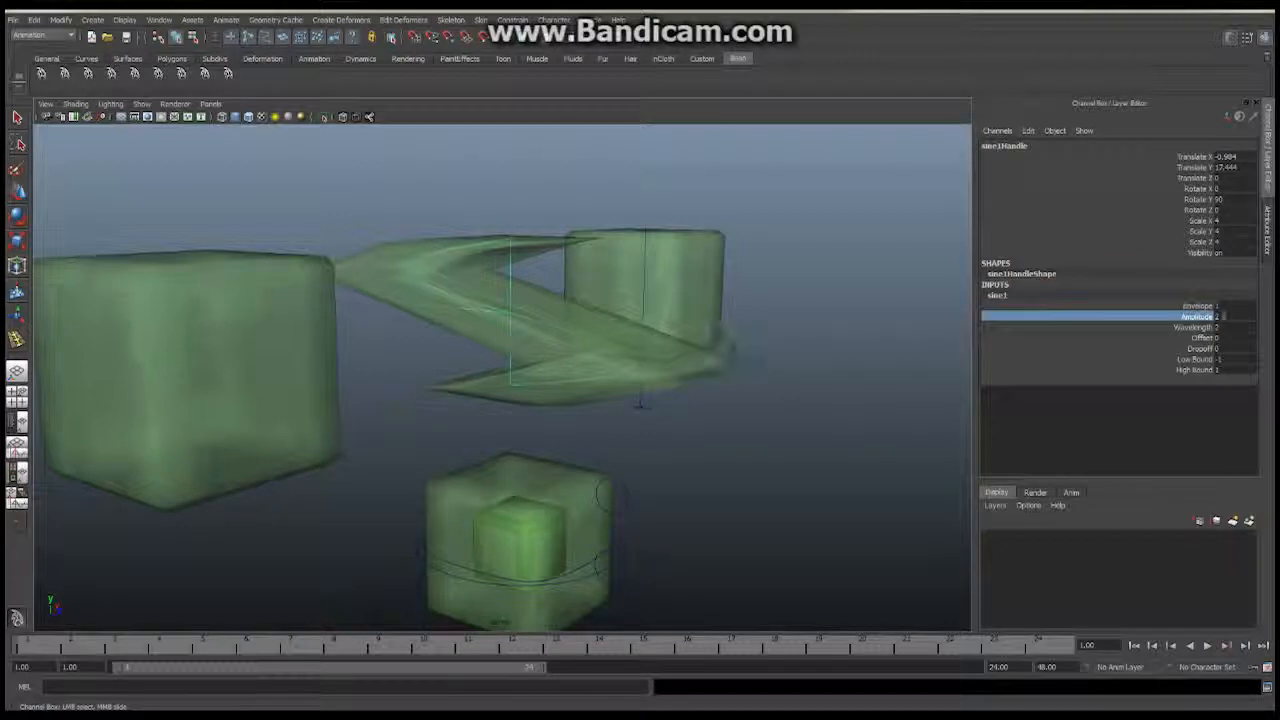
pyautogui.moveTo(722, 350); pyautogui.dragTo(708, 347, button='middle')
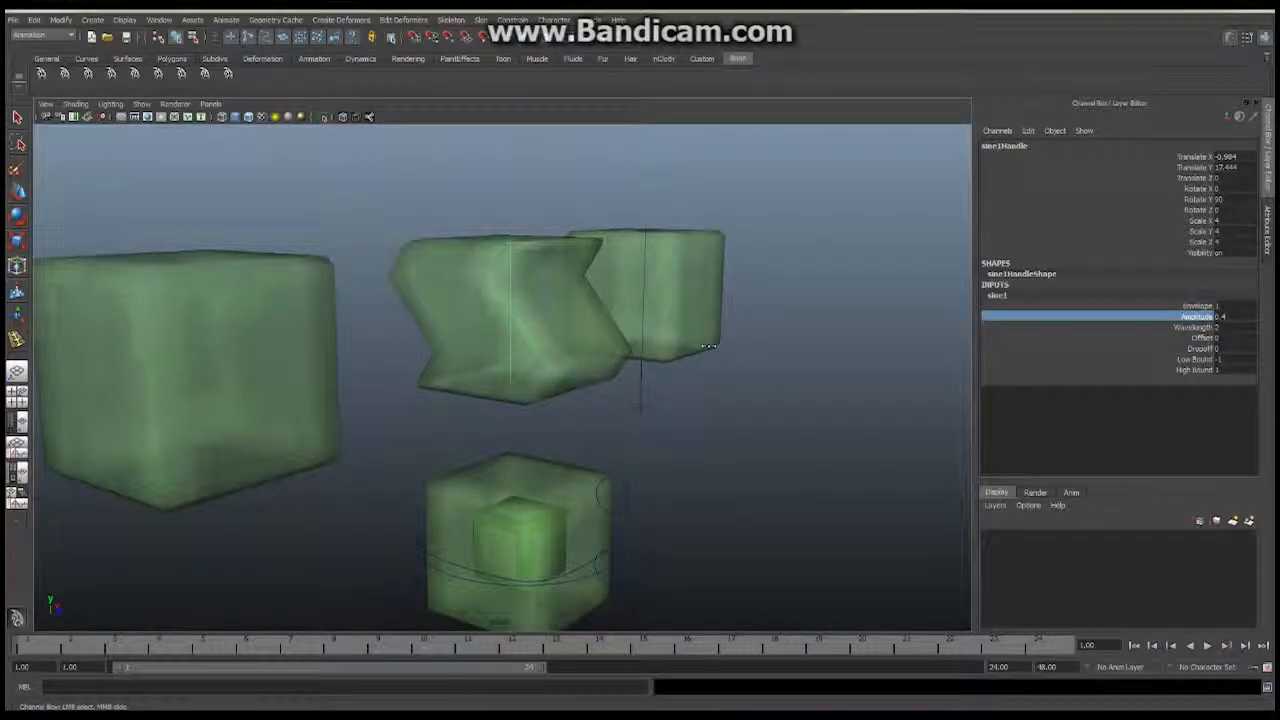
# Set the sine deformer's Low Bound to -0.25.
pyautogui.keyDown('alt'); pyautogui.moveTo(708, 345); pyautogui.dragTo(608, 314); pyautogui.keyUp('alt')
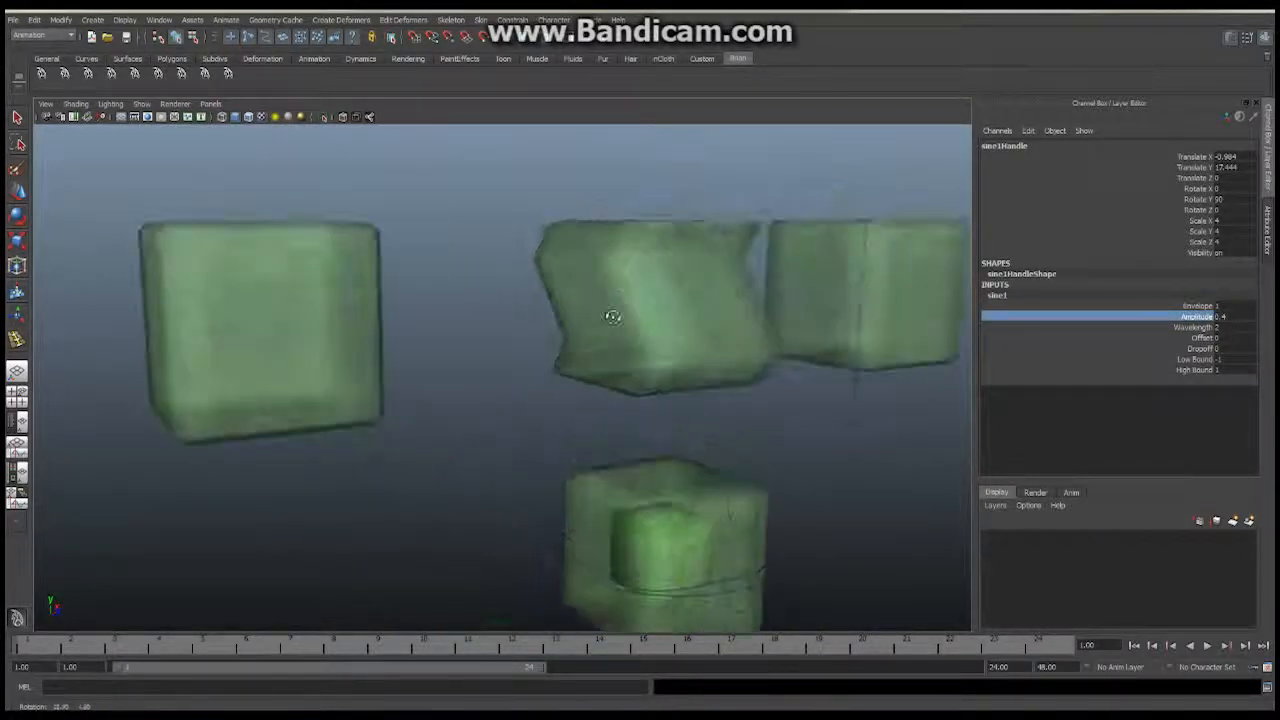
pyautogui.doubleClick(1228, 359)
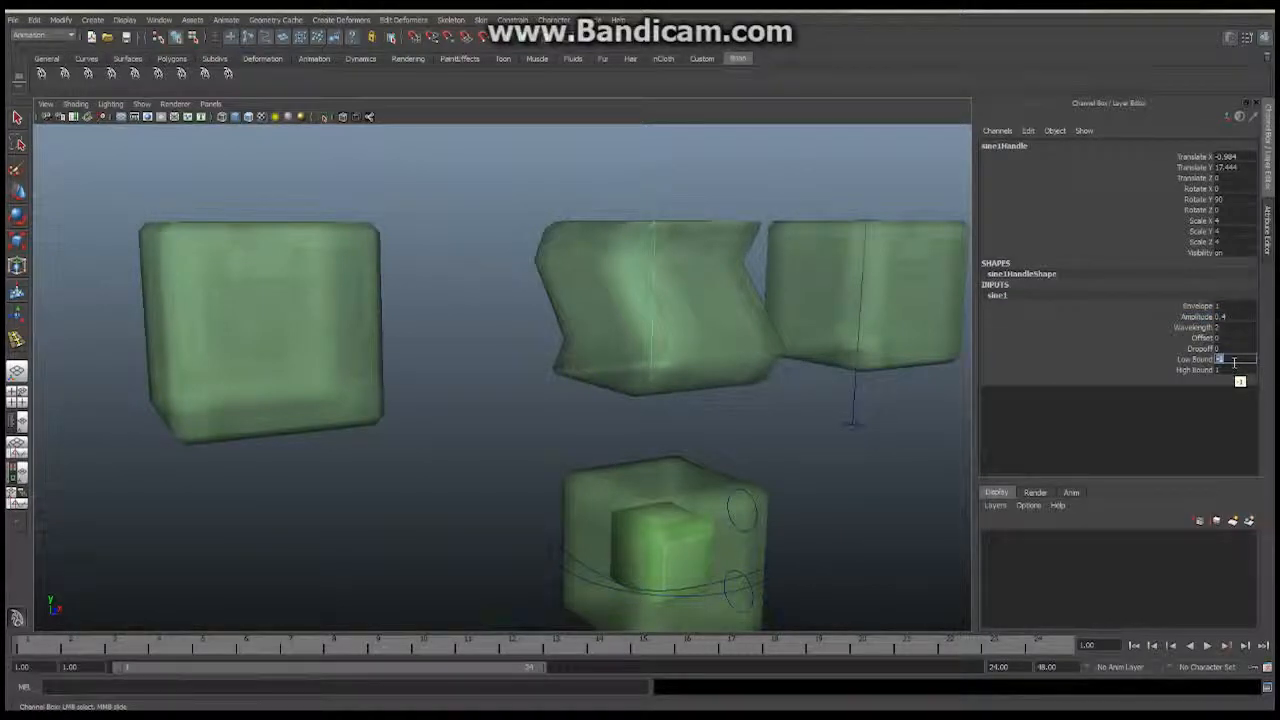
pyautogui.write('-0.25')
pyautogui.press('Return')
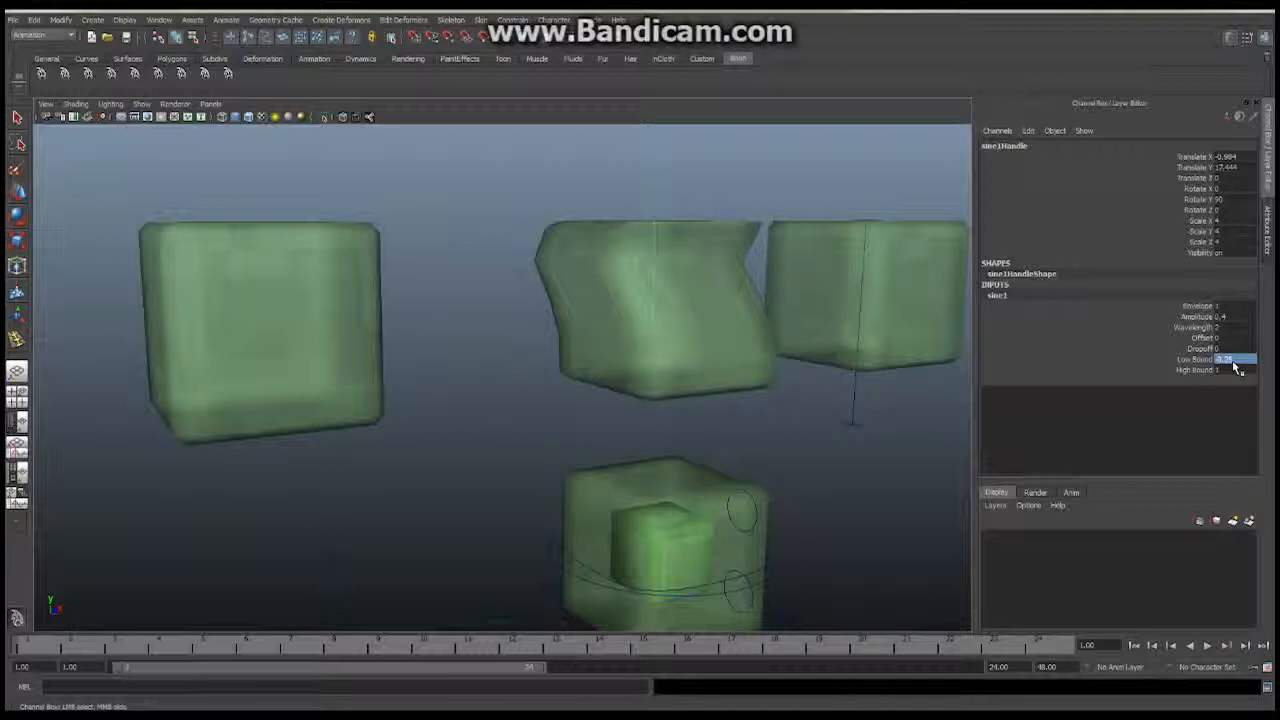
pyautogui.keyDown('alt'); pyautogui.moveTo(760, 600); pyautogui.dragTo(586, 420); pyautogui.keyUp('alt')
pyautogui.keyDown('alt'); pyautogui.moveTo(576, 278); pyautogui.dragTo(576, 302, button='middle'); pyautogui.keyUp('alt')
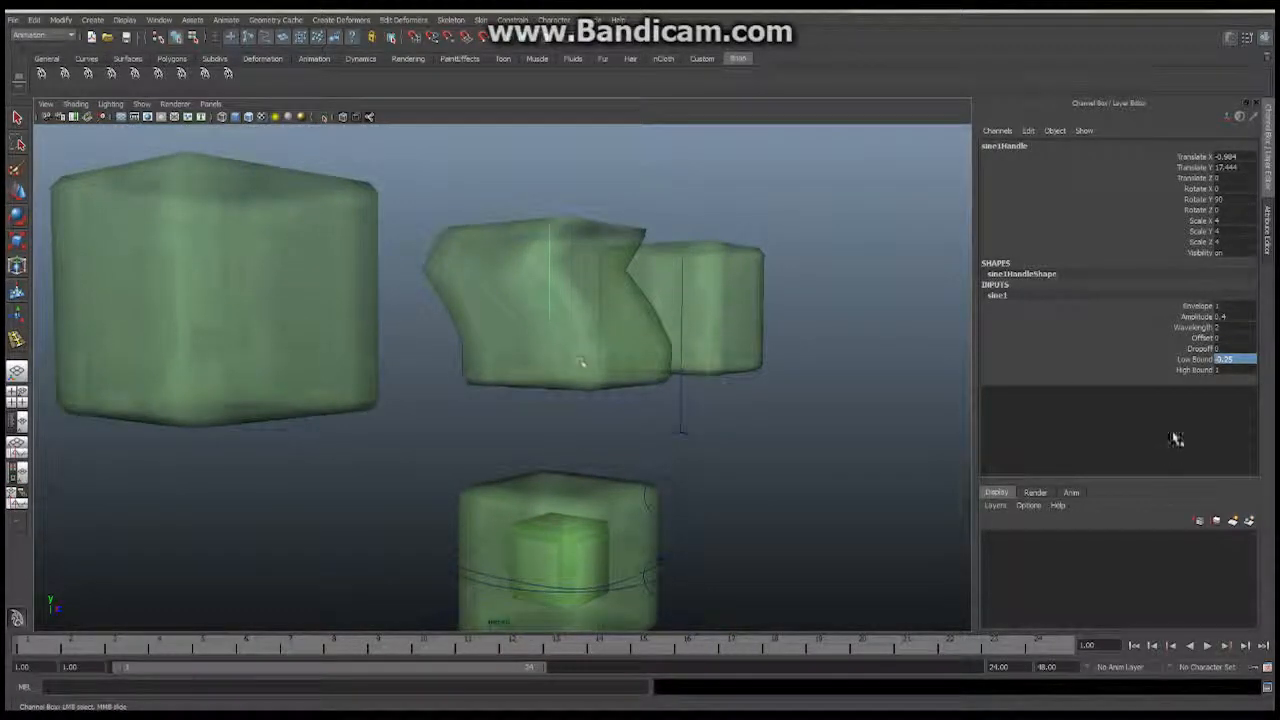
# Lower the sine deformer's Amplitude to about 0.2 and set its Wavelength to 1.
pyautogui.click(1202, 319)
pyautogui.moveTo(831, 326); pyautogui.dragTo(832, 329, button='middle')
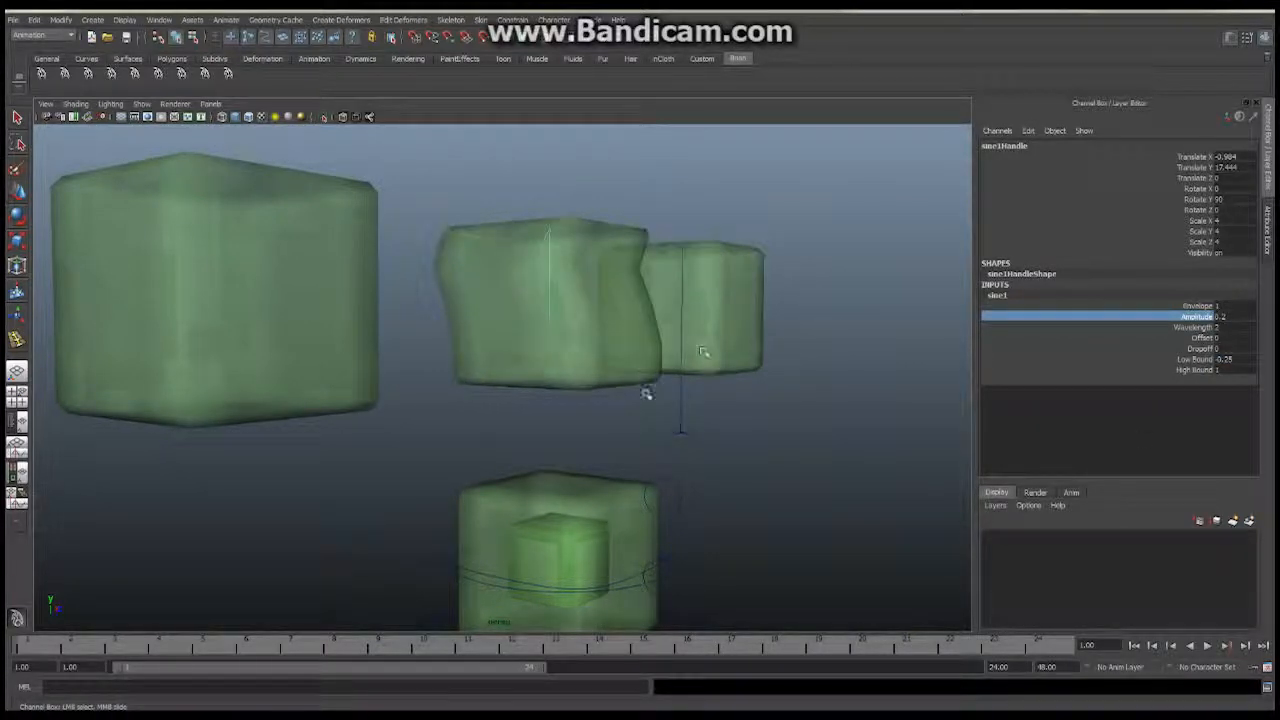
pyautogui.click(1220, 327)
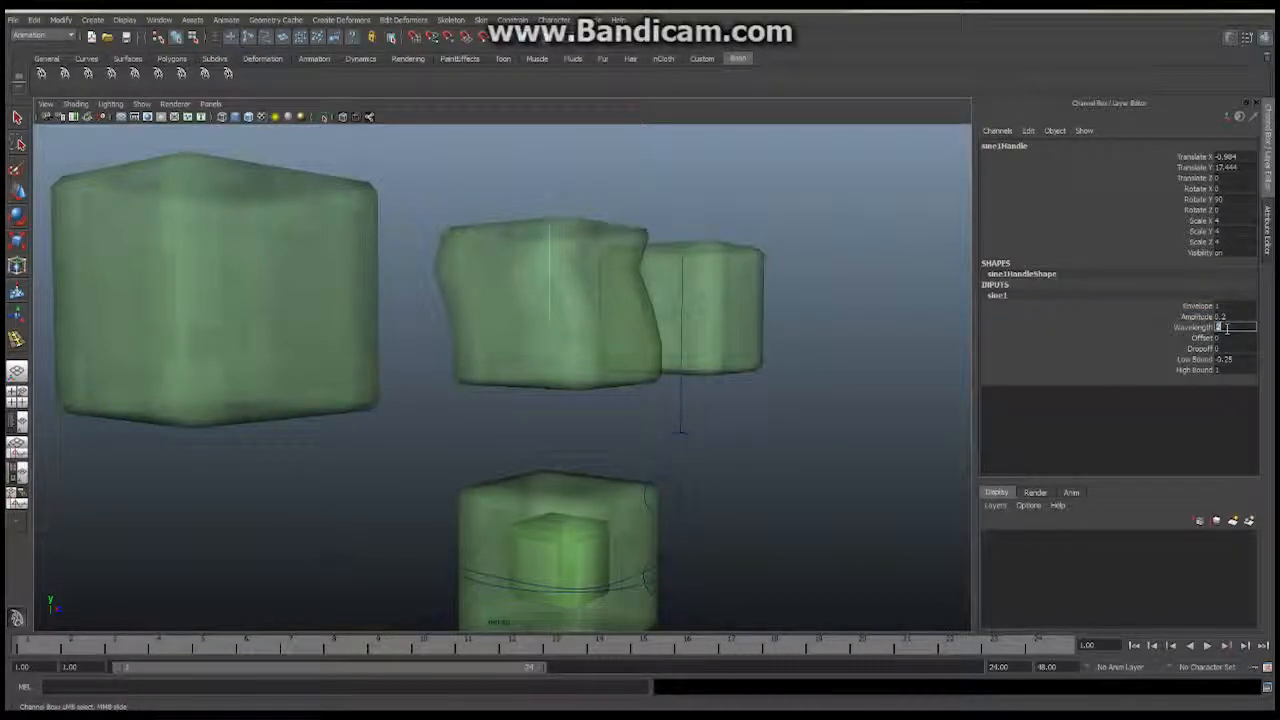
pyautogui.write('1')
pyautogui.press('Return')
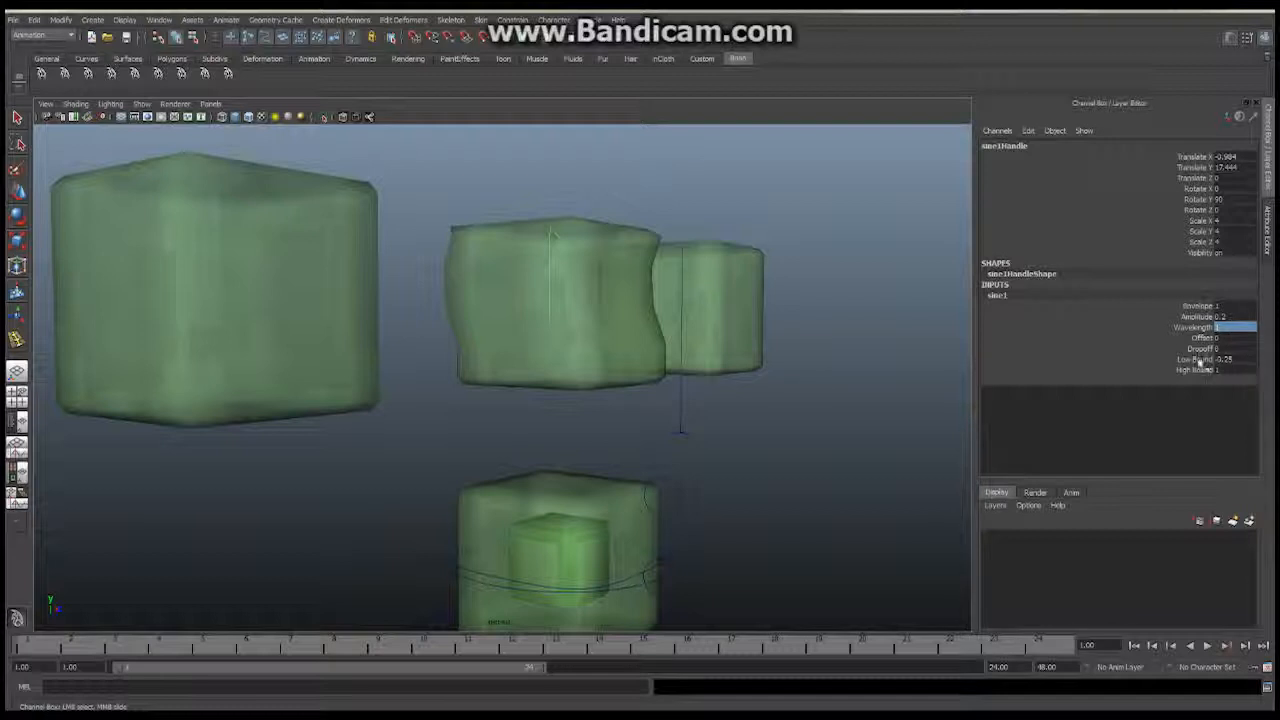
# Vary the sine deformer's Amplitude interactively, and reset it to 0.
pyautogui.click(1208, 316)
pyautogui.moveTo(780, 350); pyautogui.dragTo(773, 331, button='middle')
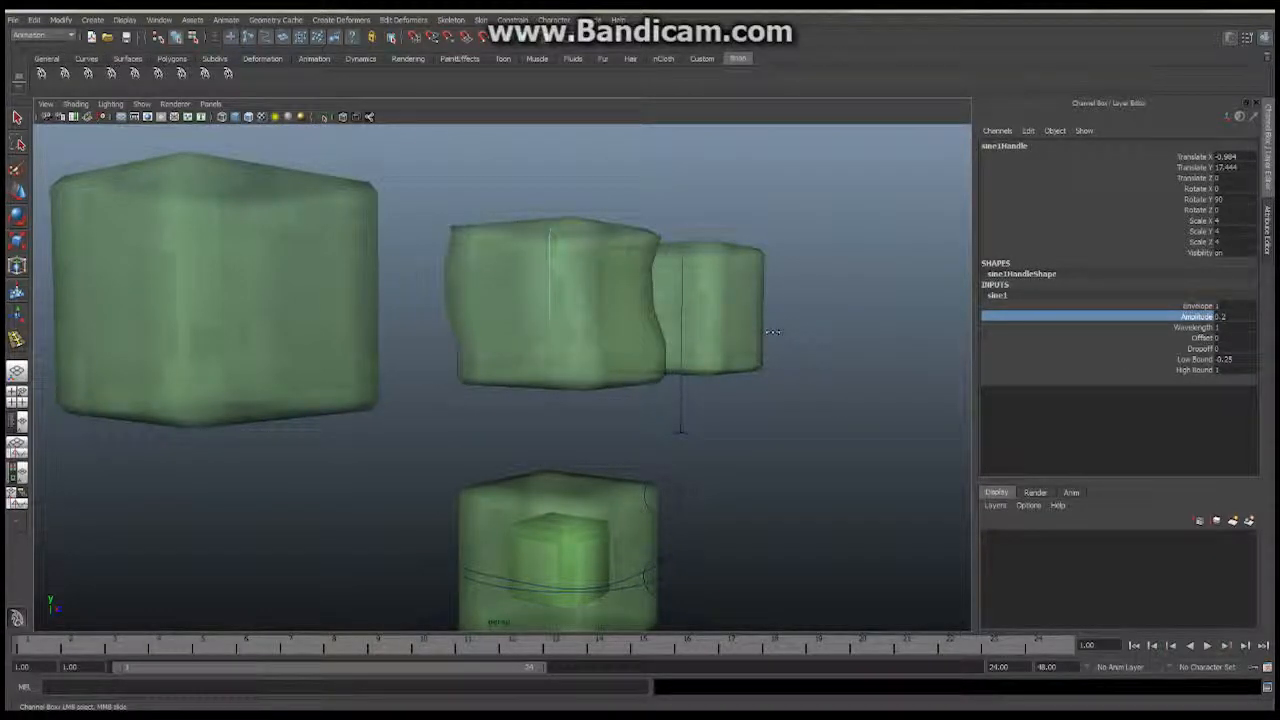
pyautogui.doubleClick(1224, 317)
pyautogui.write('0')
pyautogui.press('Return')
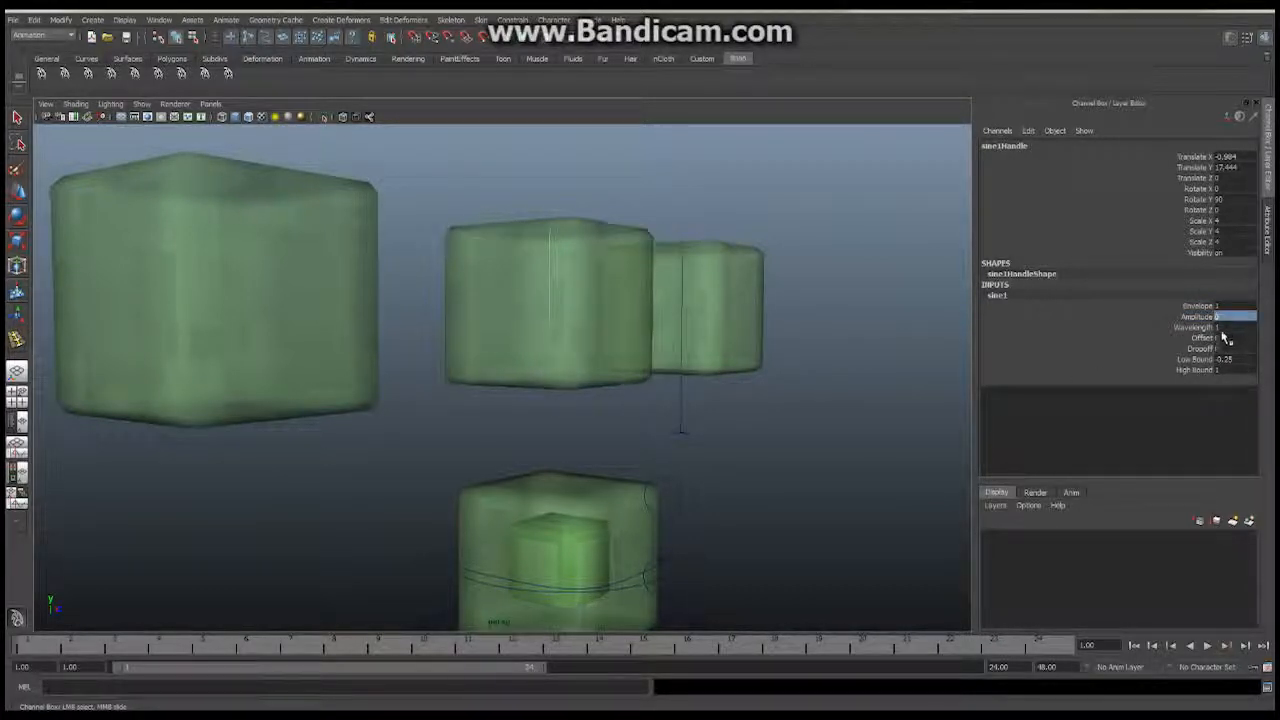
# Restore the sine deformer's Wavelength to 2 and its Low Bound to -1.
pyautogui.doubleClick(1220, 327)
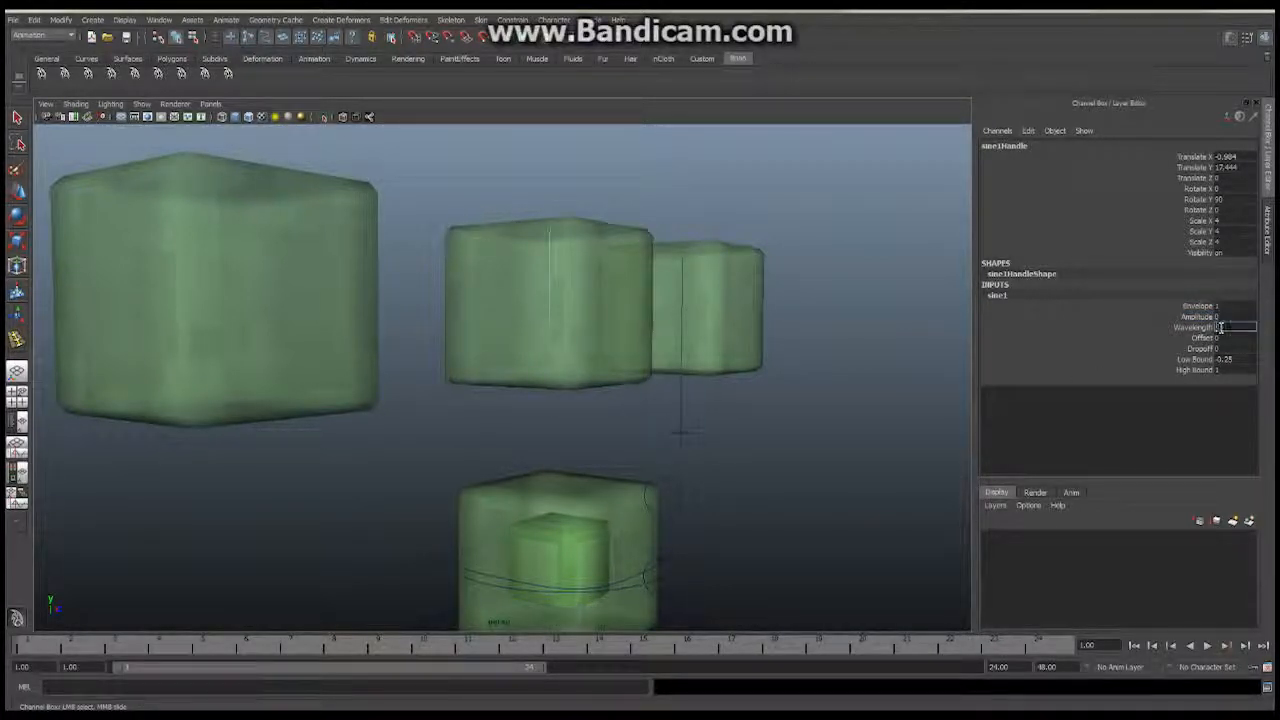
pyautogui.press('Return')
pyautogui.doubleClick(1229, 360)
pyautogui.press('Return')
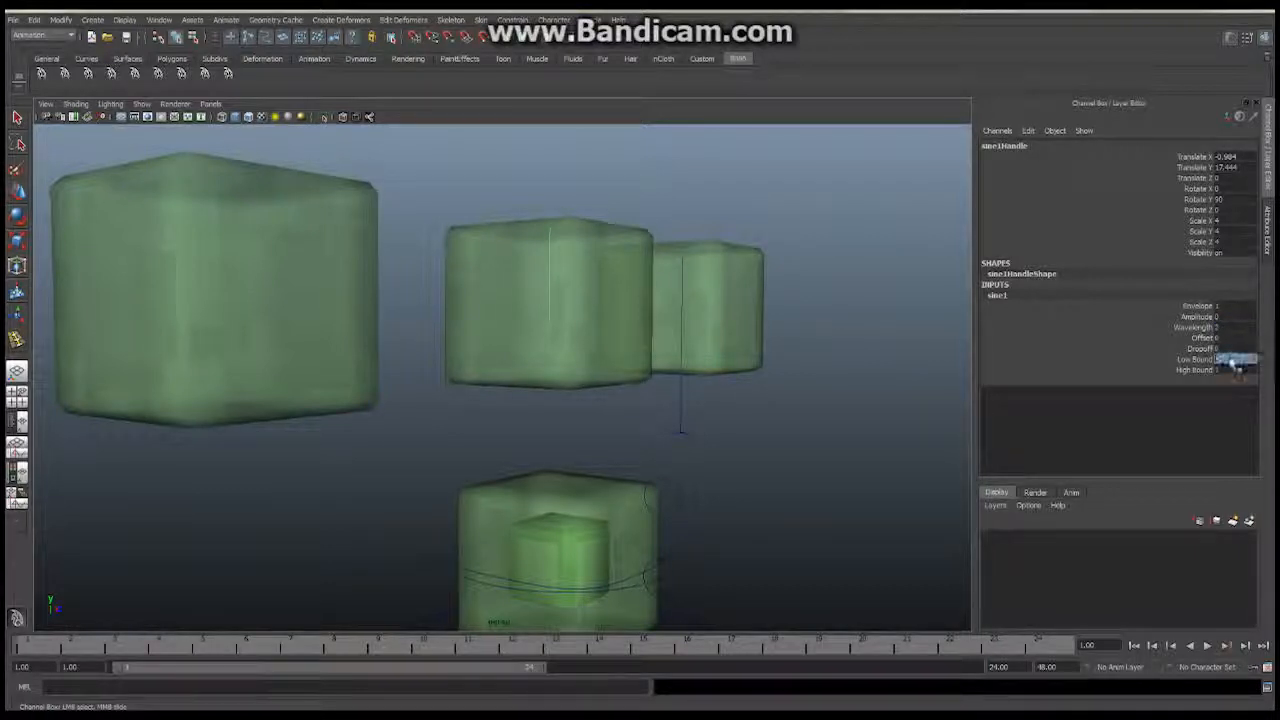
# Test the jiggle by varying the sine deformer's Amplitude to about -0.1, and return it to 0.
pyautogui.click(1200, 316)
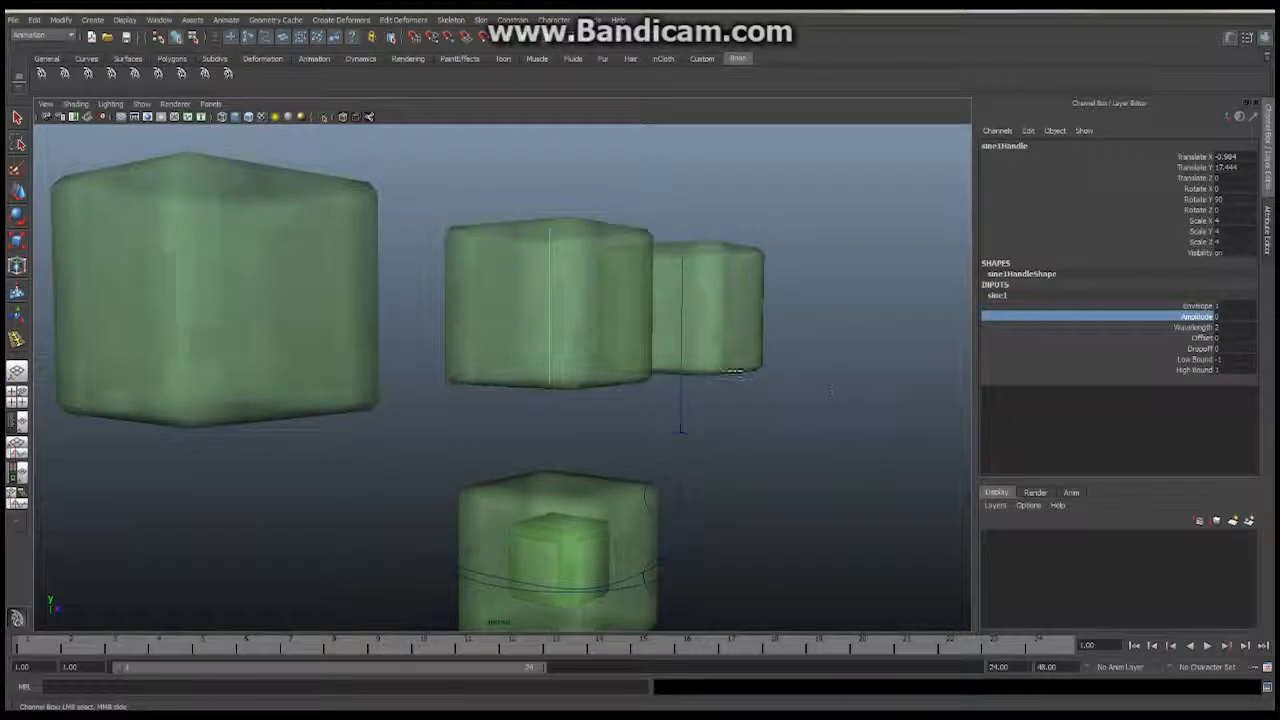
pyautogui.moveTo(736, 376); pyautogui.dragTo(592, 382, button='middle')
pyautogui.keyDown('alt'); pyautogui.moveTo(701, 389); pyautogui.dragTo(536, 362); pyautogui.keyUp('alt')
pyautogui.moveTo(536, 360); pyautogui.dragTo(536, 359, button='middle')
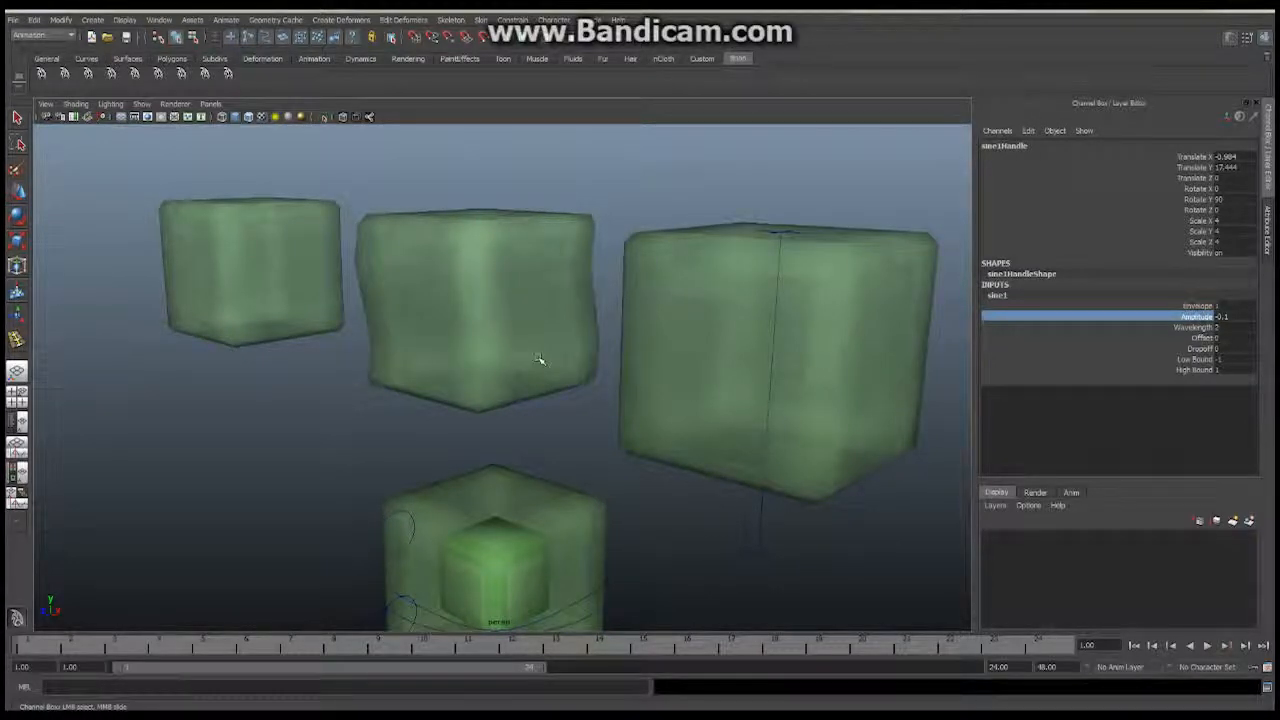
pyautogui.doubleClick(1228, 317)
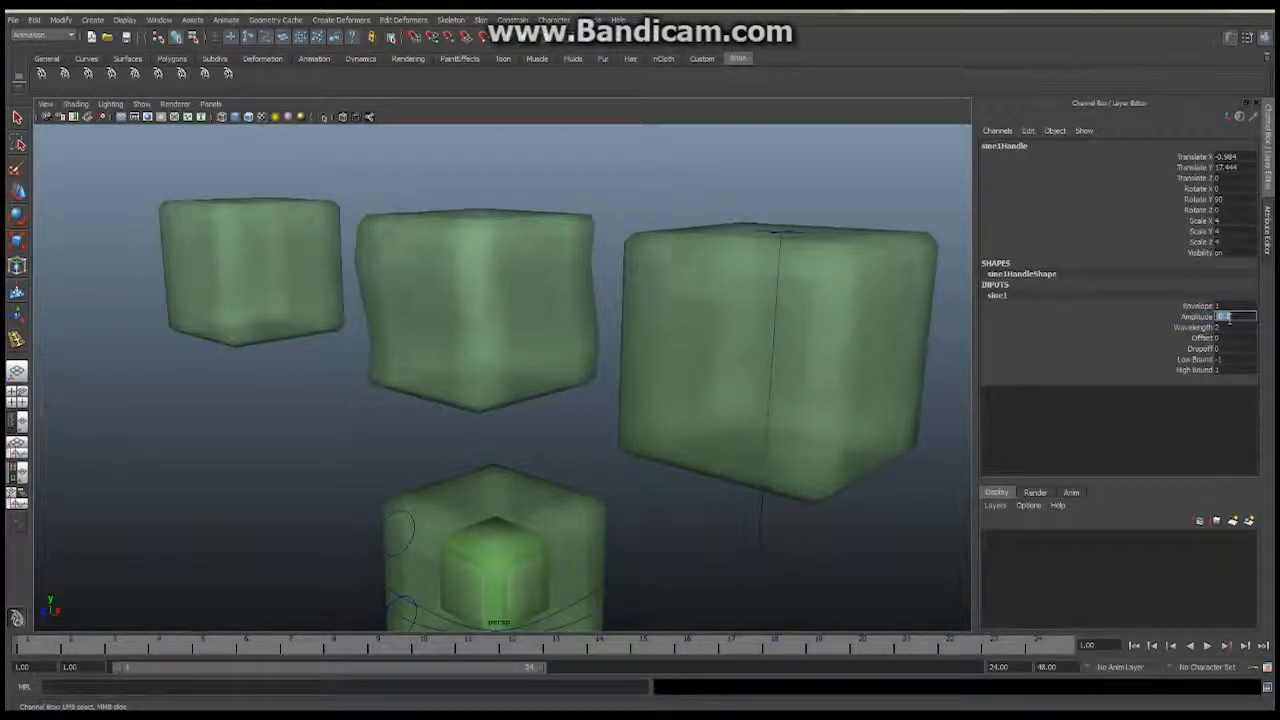
pyautogui.press('Return')
# Select the massMovement cube as a whole object and add a lattice deformer to it.
pyautogui.scroll(-5, 691, 403)
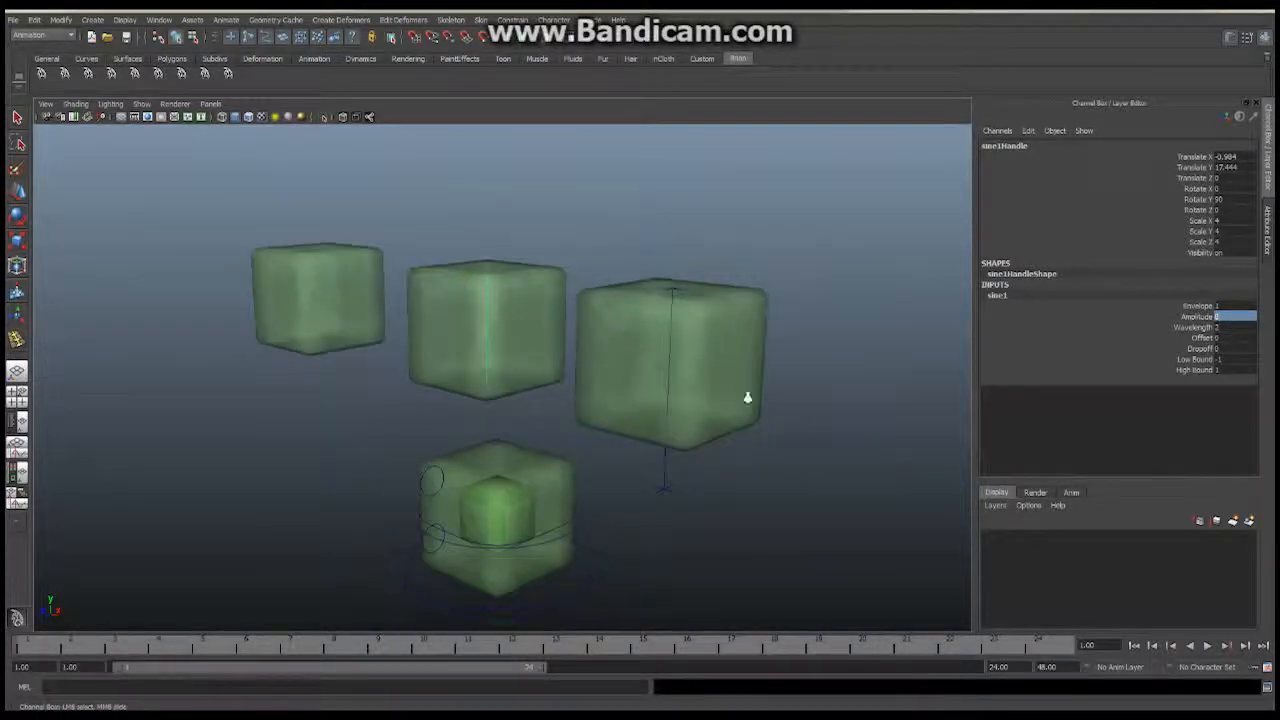
pyautogui.keyDown('alt'); pyautogui.moveTo(595, 405); pyautogui.dragTo(634, 403); pyautogui.keyUp('alt')
pyautogui.press('w')
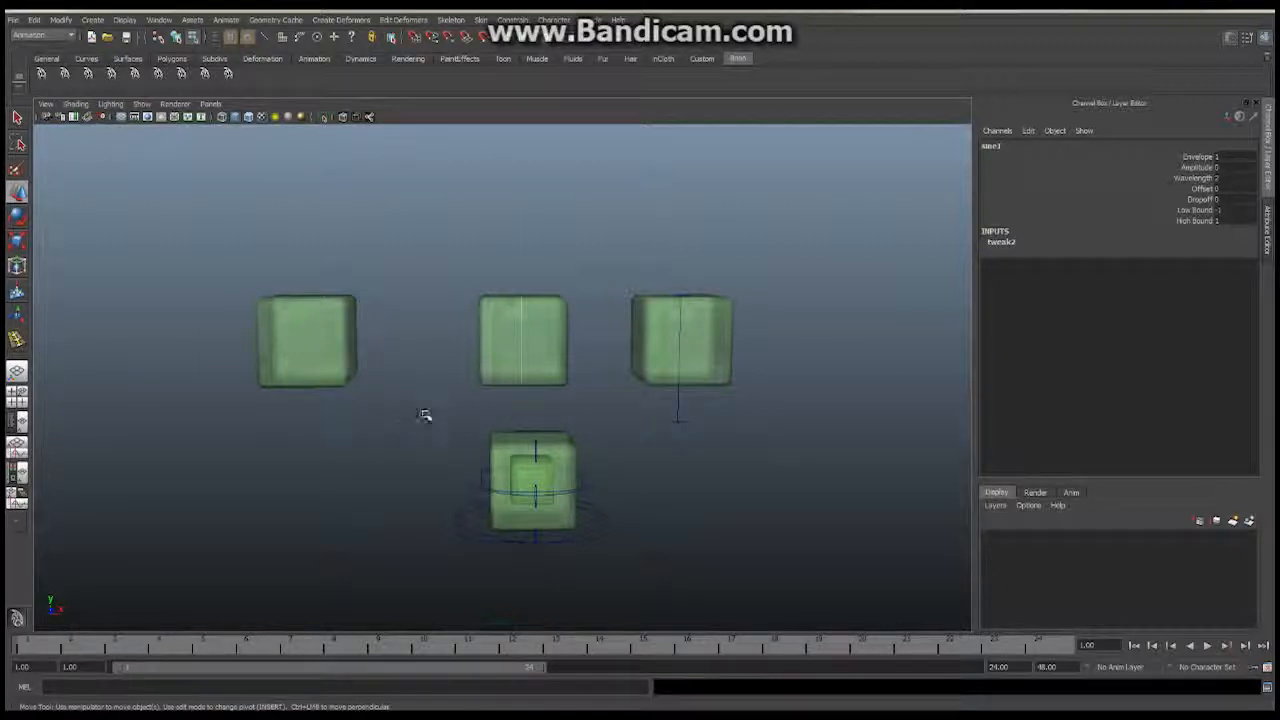
pyautogui.keyDown('alt'); pyautogui.moveTo(381, 371); pyautogui.dragTo(437, 352); pyautogui.keyUp('alt')
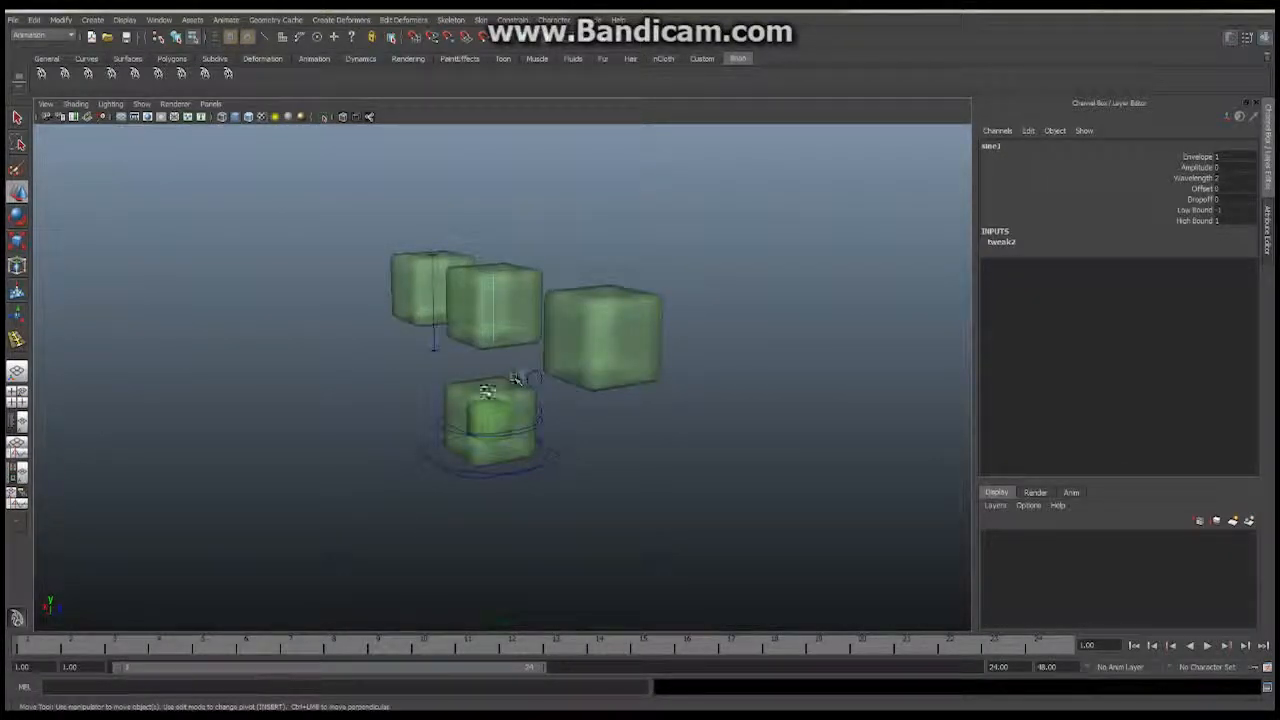
pyautogui.keyDown('alt'); pyautogui.moveTo(517, 380); pyautogui.dragTo(709, 423); pyautogui.keyUp('alt')
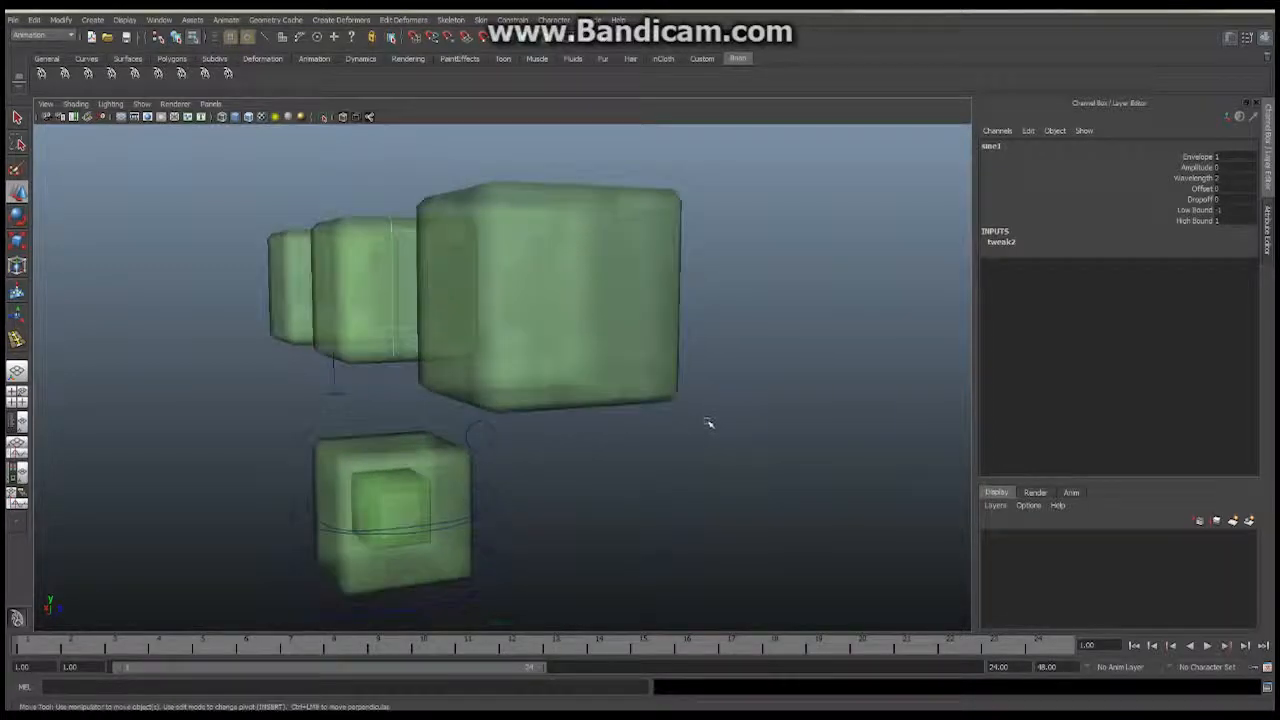
pyautogui.click(670, 287)
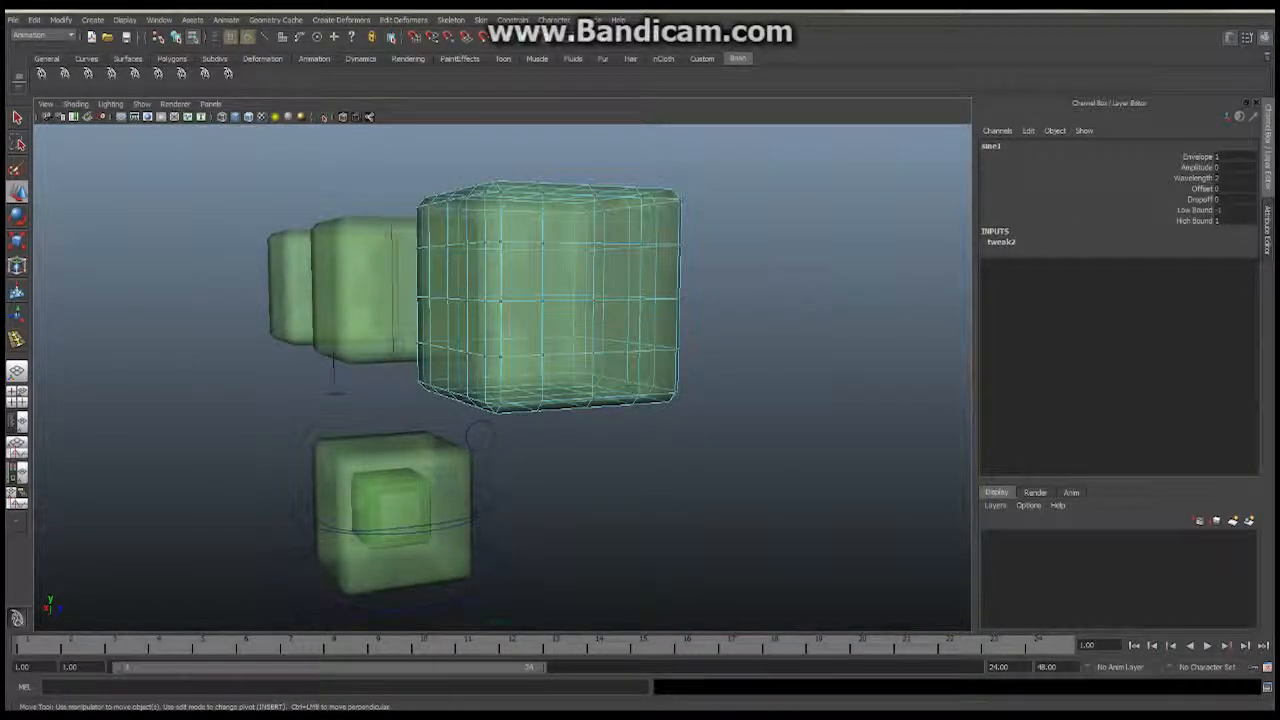
pyautogui.moveTo(580, 288); pyautogui.dragTo(655, 268, button='right')
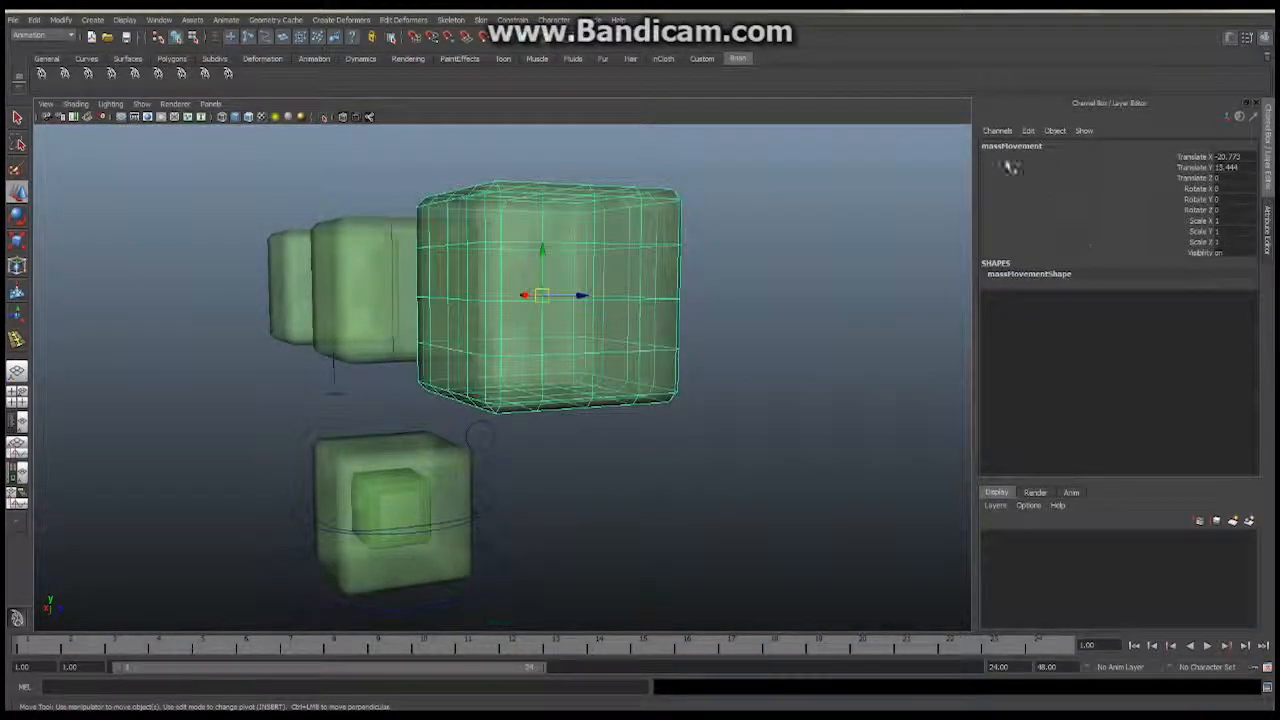
pyautogui.keyDown('alt'); pyautogui.moveTo(943, 171); pyautogui.dragTo(755, 288); pyautogui.keyUp('alt')
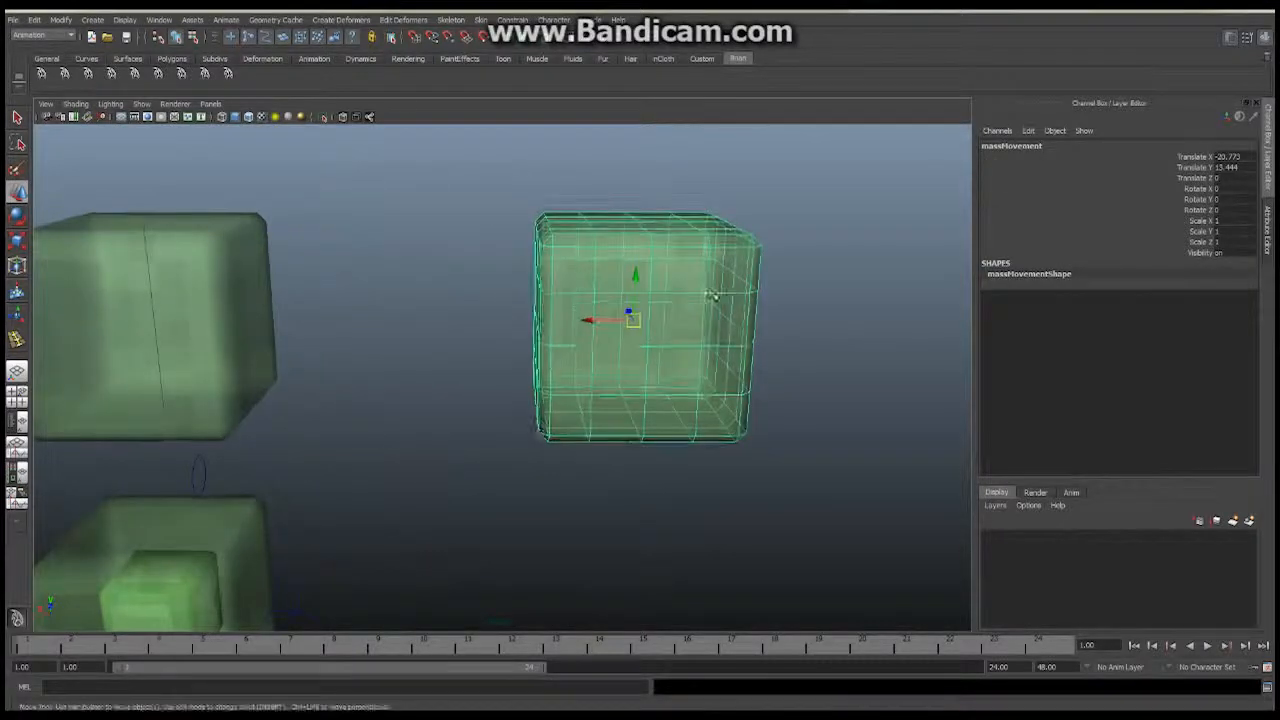
pyautogui.click(354, 22)
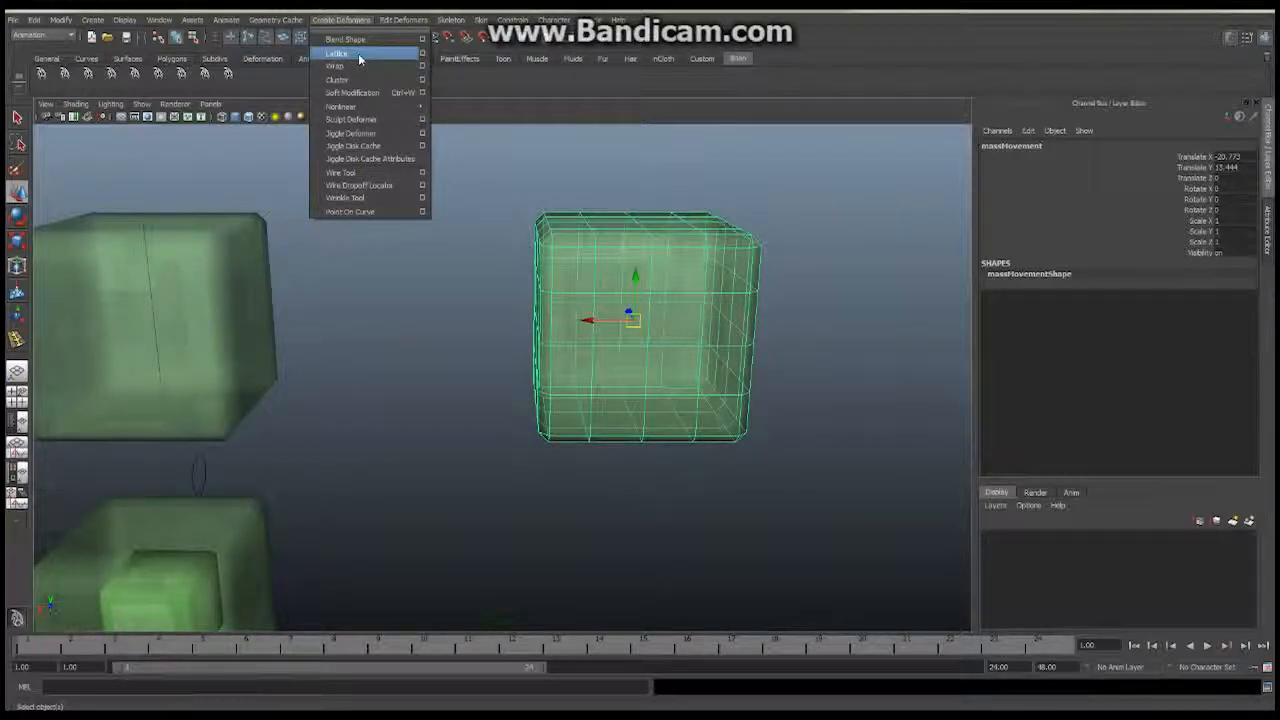
pyautogui.click(358, 53)
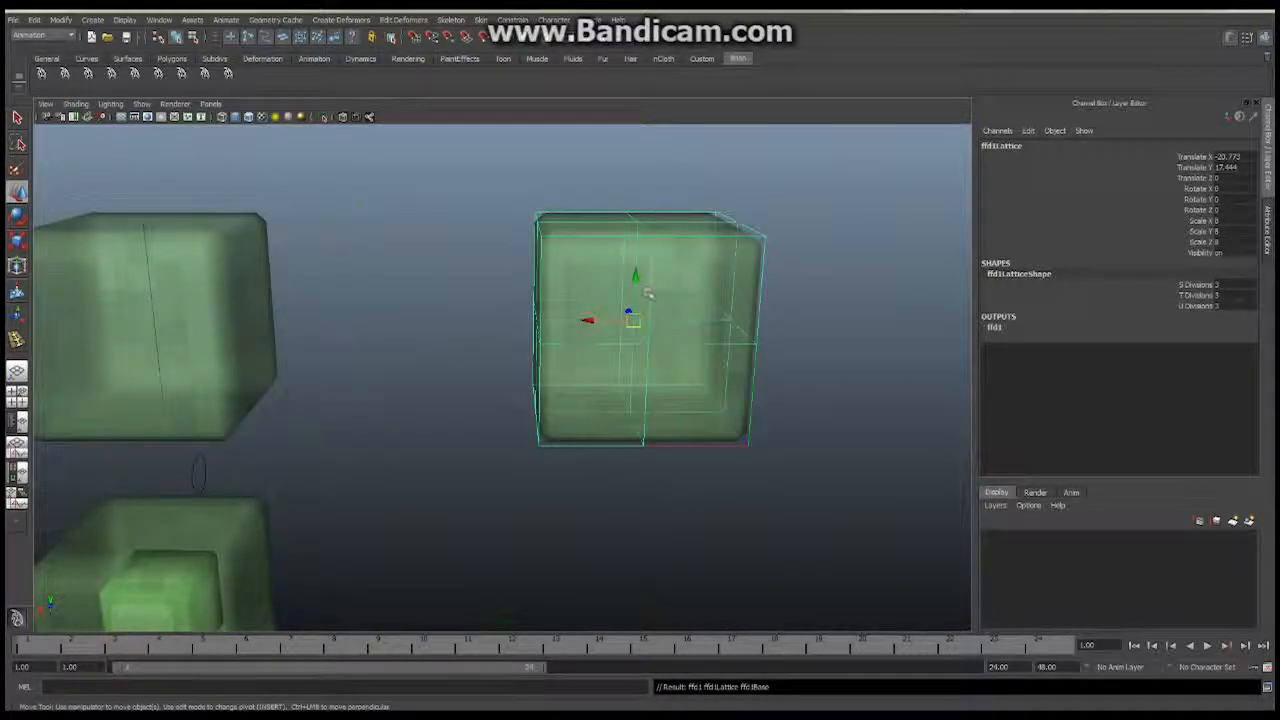
# Switch the massMovement cube's lattice to lattice-point editing.
pyautogui.keyDown('alt'); pyautogui.moveTo(672, 340); pyautogui.dragTo(599, 354); pyautogui.keyUp('alt')
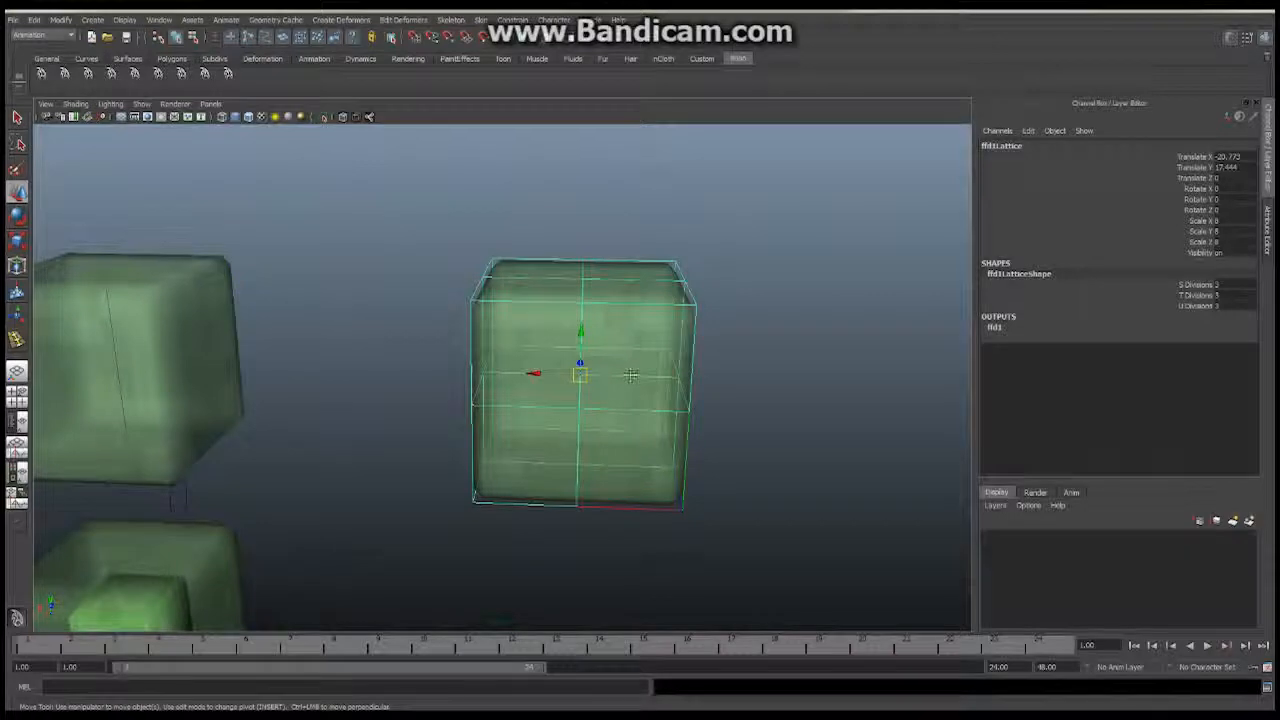
pyautogui.keyDown('alt'); pyautogui.moveTo(628, 378); pyautogui.dragTo(645, 328); pyautogui.keyUp('alt')
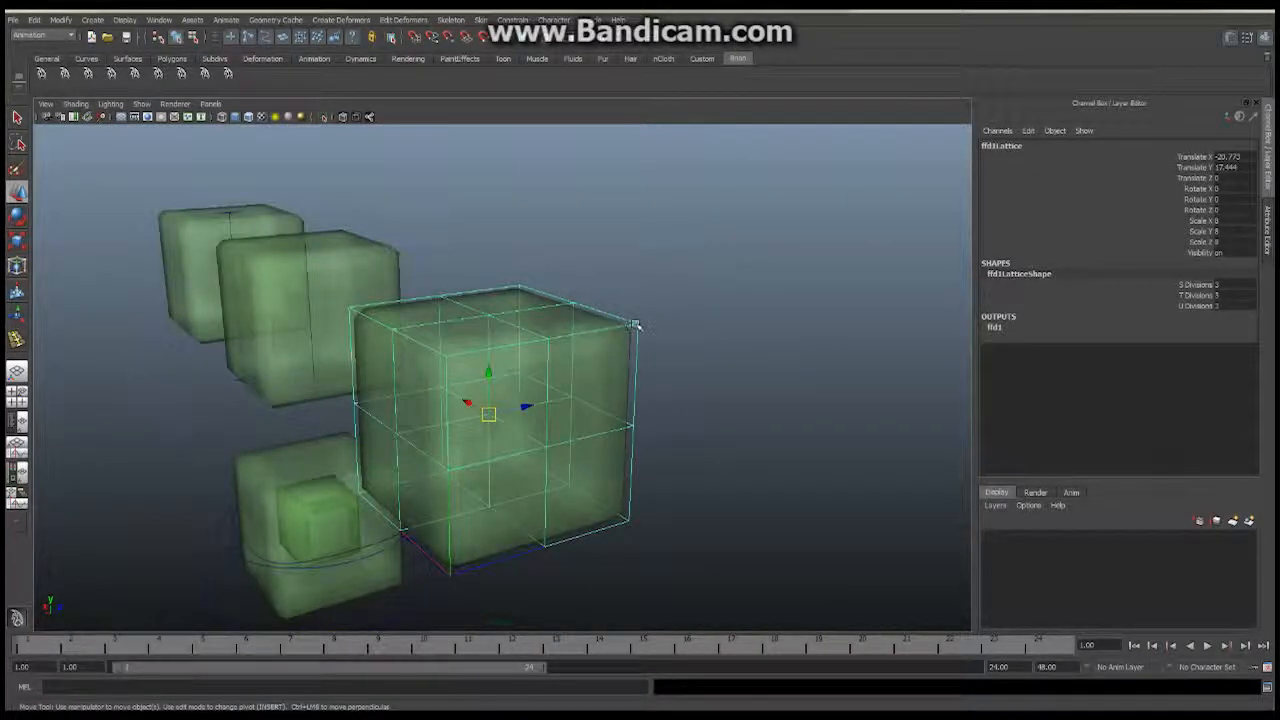
pyautogui.rightClick(636, 325)
pyautogui.moveTo(636, 293); pyautogui.dragTo(636, 292, button='right')
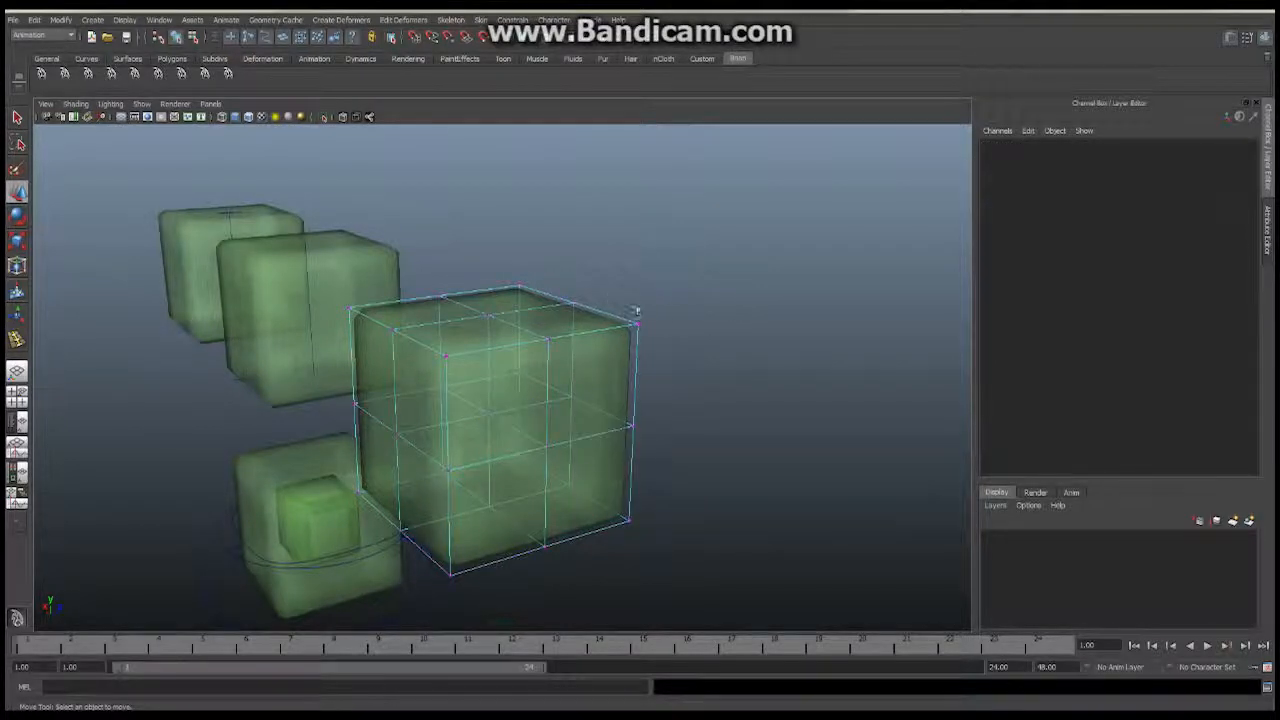
# Try raising one upper corner point of the lattice, and undo the move.
pyautogui.moveTo(628, 308); pyautogui.dragTo(659, 338)
pyautogui.moveTo(639, 281); pyautogui.dragTo(663, 252)
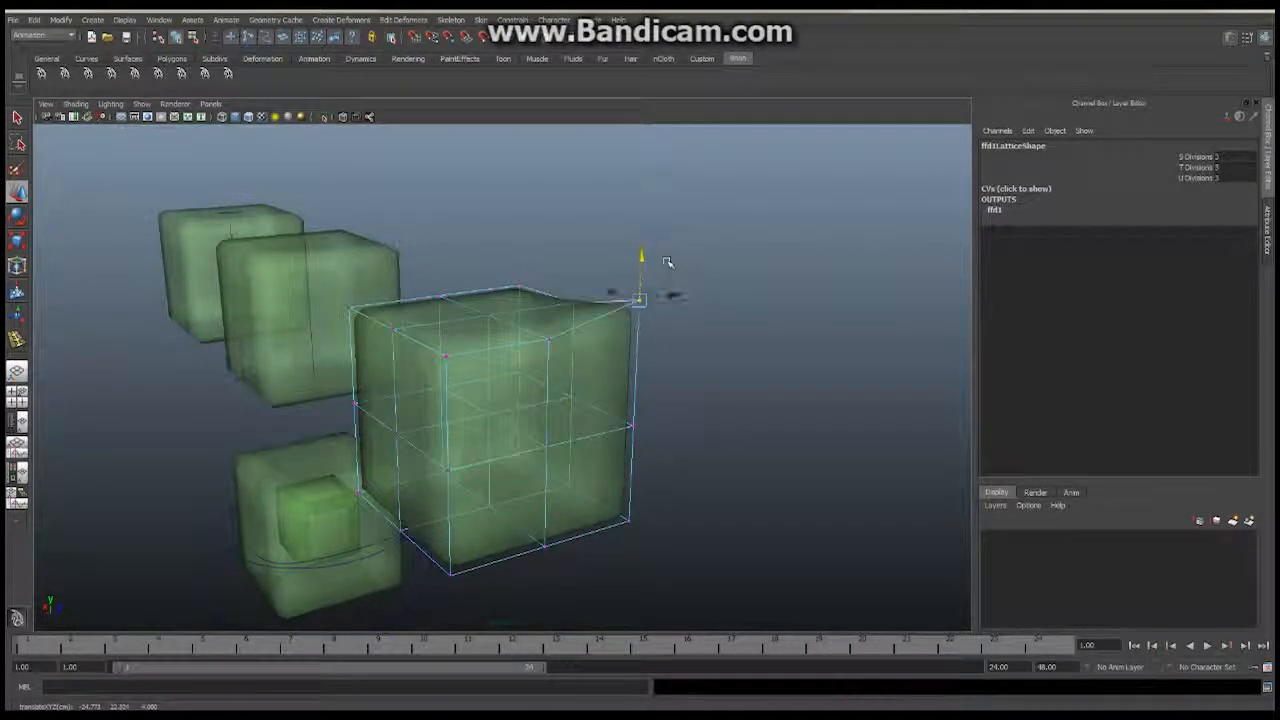
pyautogui.hotkey('ctrl', 'z')
pyautogui.hotkey('ctrl', 'z')
# Try raising the centre point of the lattice's top face, and undo the move.
pyautogui.moveTo(469, 305); pyautogui.dragTo(504, 323)
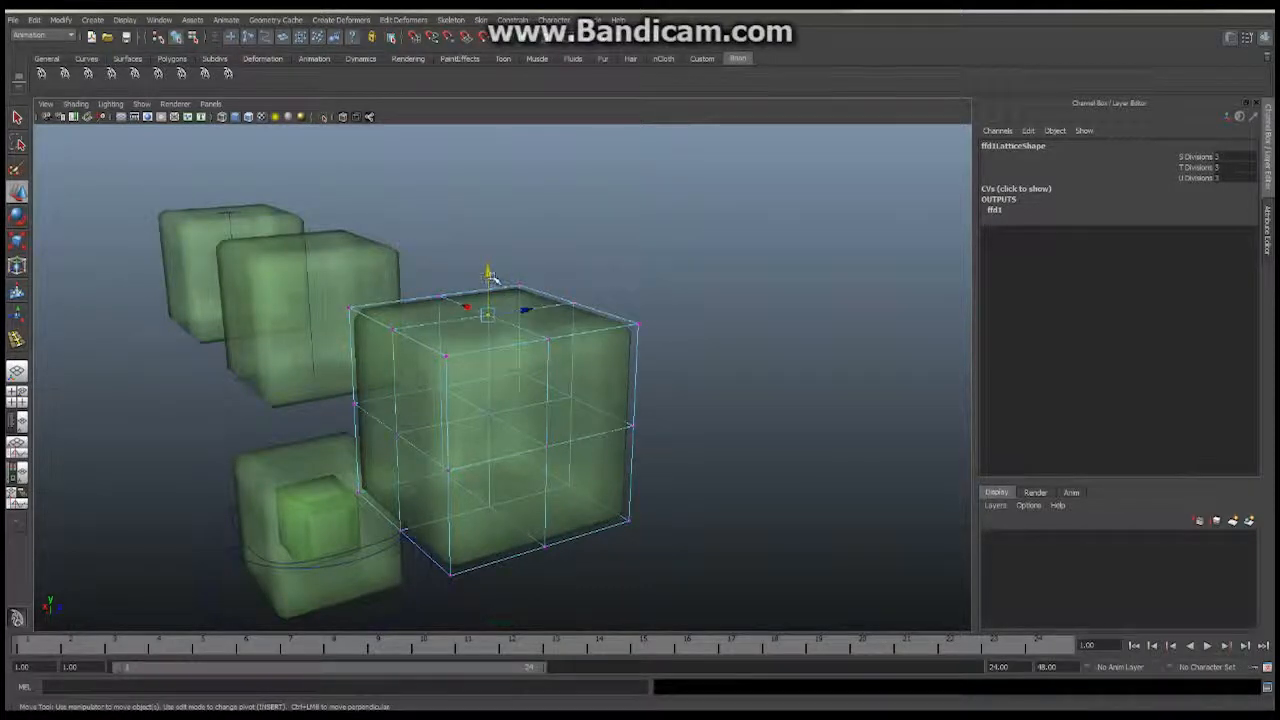
pyautogui.moveTo(490, 277)
pyautogui.mouseDown()
pyautogui.moveTo(490, 210)
pyautogui.moveTo(476, 268)
pyautogui.mouseUp()
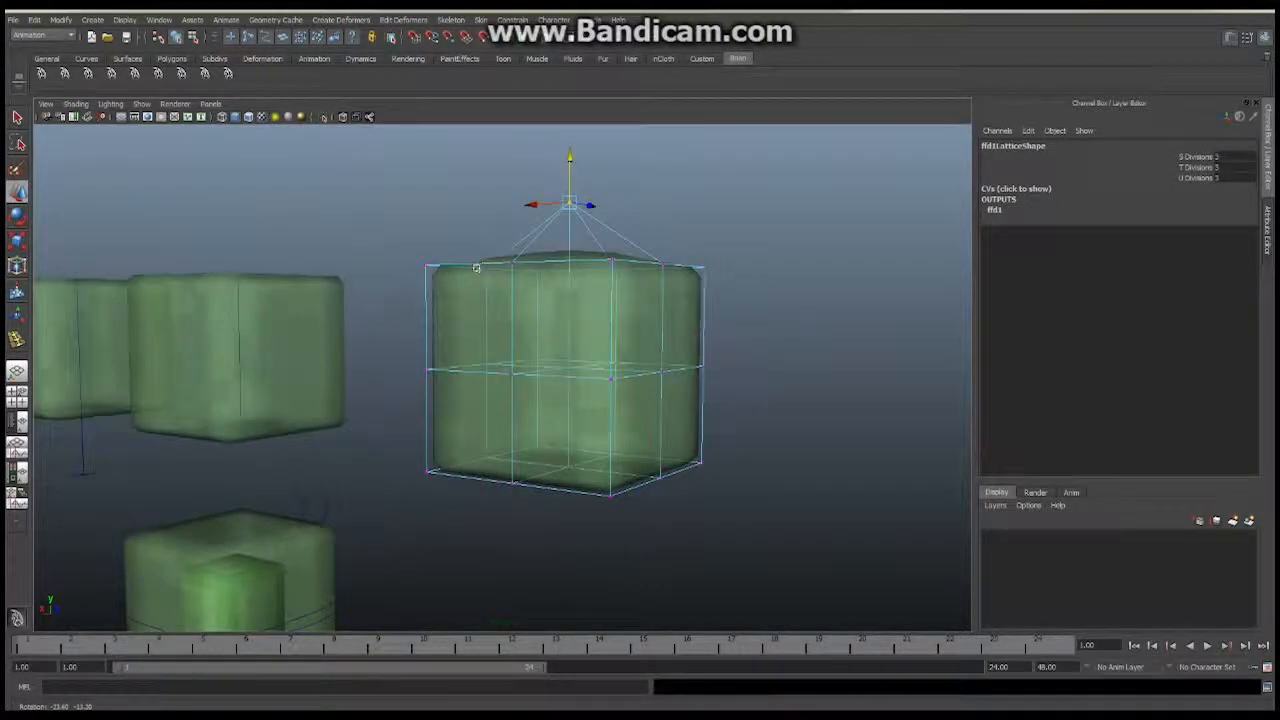
pyautogui.keyDown('alt'); pyautogui.moveTo(516, 232); pyautogui.dragTo(516, 325, button='middle'); pyautogui.keyUp('alt')
pyautogui.moveTo(569, 247)
pyautogui.mouseDown()
pyautogui.moveTo(571, 222)
pyautogui.moveTo(568, 240)
pyautogui.mouseUp()
pyautogui.hotkey('ctrl', 'z')
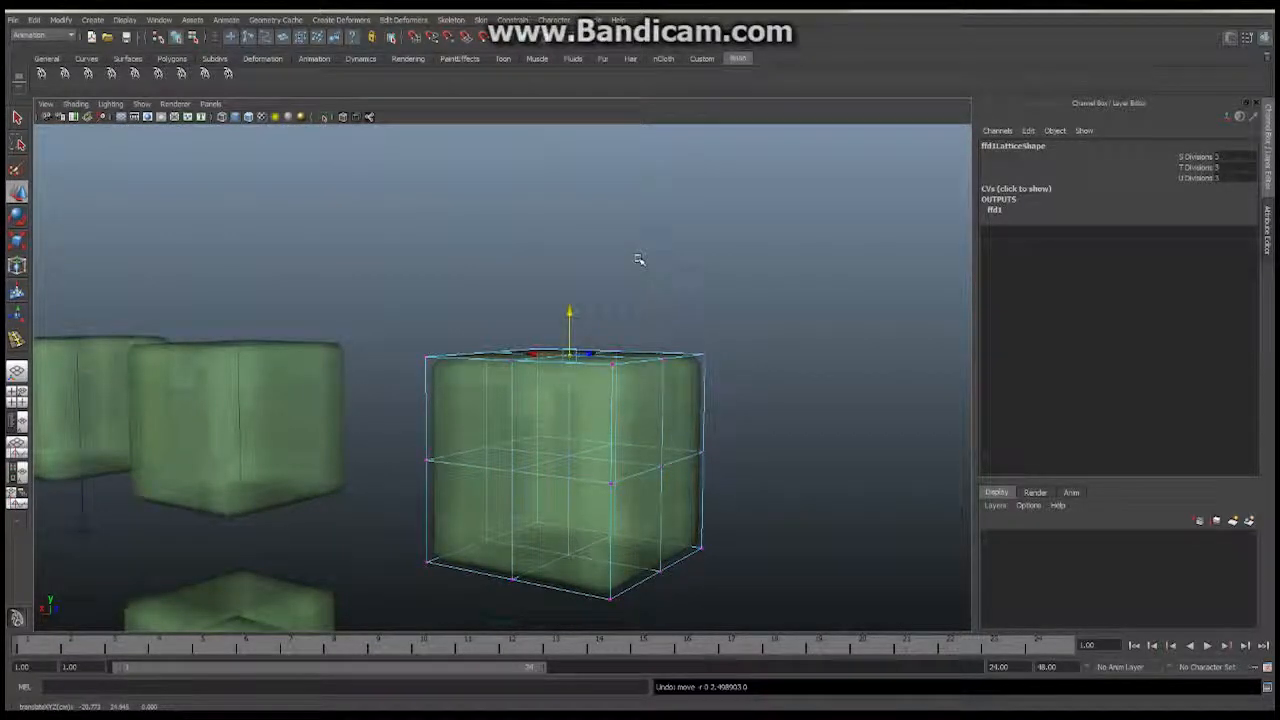
# Select all lattice points of the top layer and create a cluster from them.
pyautogui.keyDown('alt'); pyautogui.moveTo(680, 376); pyautogui.dragTo(698, 274); pyautogui.keyUp('alt')
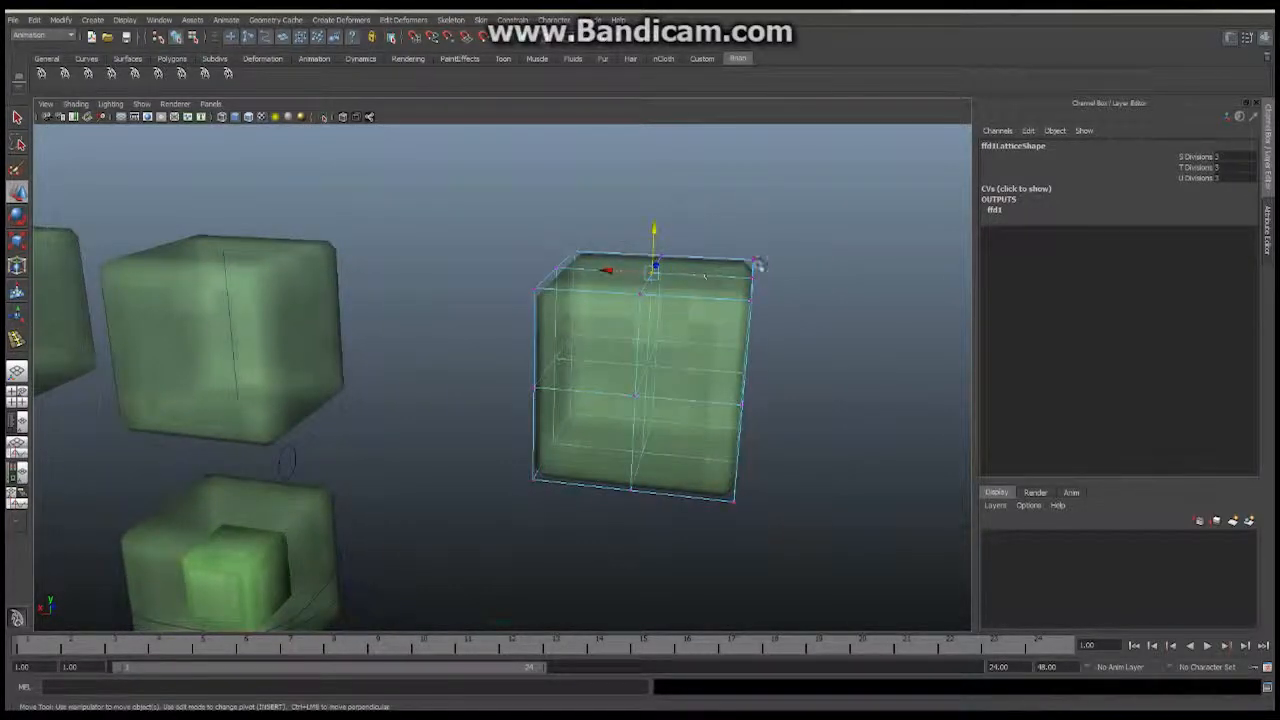
pyautogui.rightClick(755, 267)
pyautogui.moveTo(749, 253); pyautogui.dragTo(749, 238, button='right')
pyautogui.keyDown('alt'); pyautogui.moveTo(773, 293); pyautogui.dragTo(725, 312); pyautogui.keyUp('alt')
pyautogui.click(360, 21)
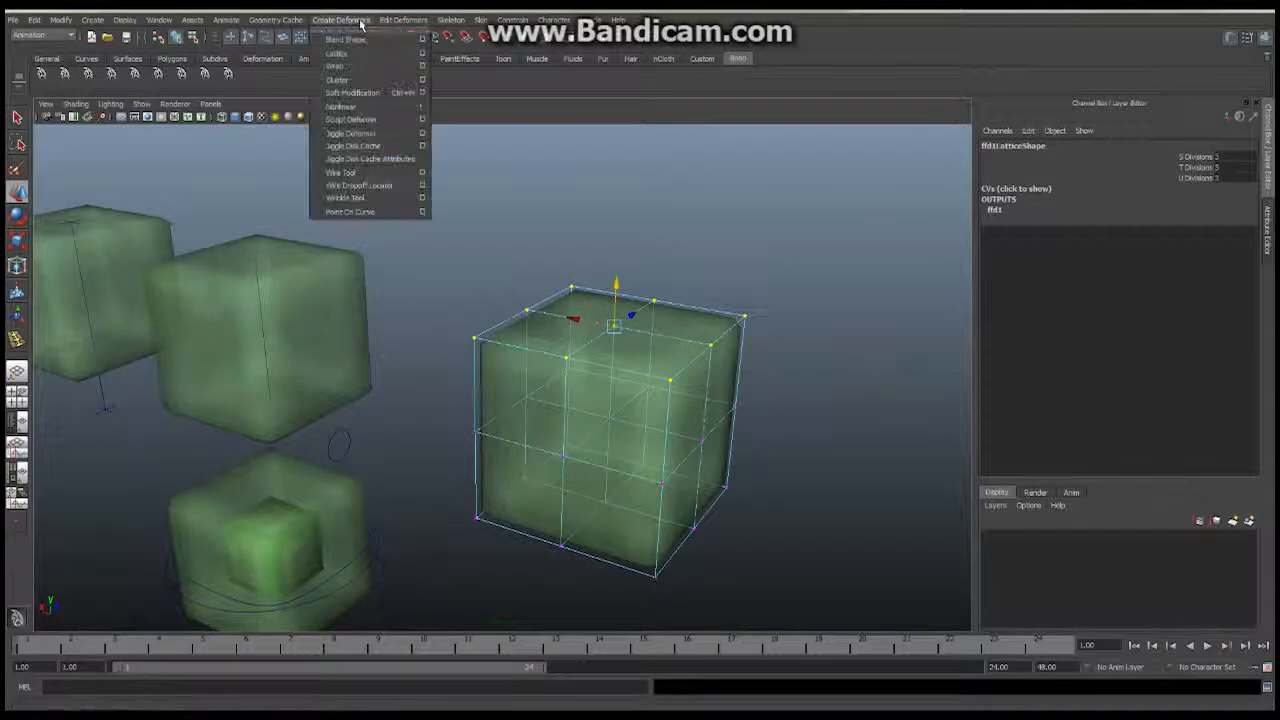
pyautogui.click(348, 81)
# Try rotating the top-layer cluster about X to tilt the upper part of the lattice cube, and undo the rotation.
pyautogui.keyDown('alt'); pyautogui.moveTo(706, 277); pyautogui.dragTo(566, 295); pyautogui.keyUp('alt')
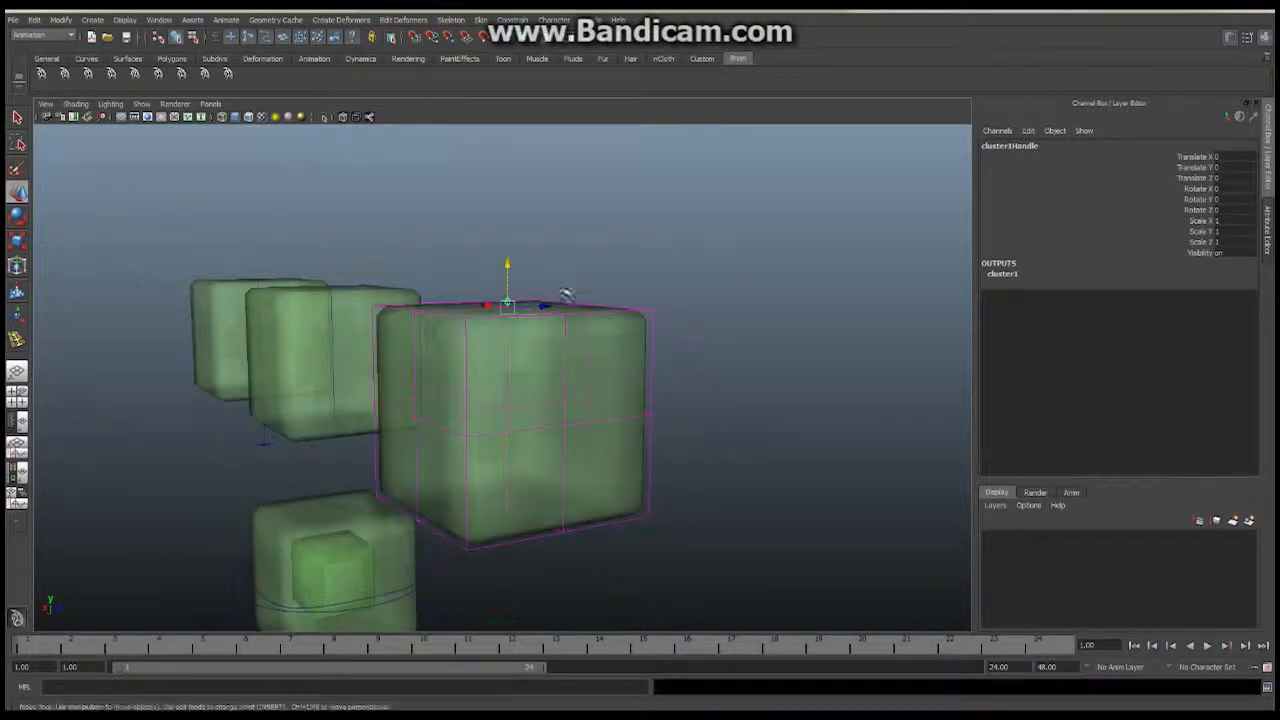
pyautogui.keyDown('alt'); pyautogui.moveTo(566, 295); pyautogui.dragTo(640, 295, button='right'); pyautogui.keyUp('alt')
pyautogui.keyDown('alt'); pyautogui.moveTo(507, 260); pyautogui.dragTo(645, 340, button='middle'); pyautogui.keyUp('alt')
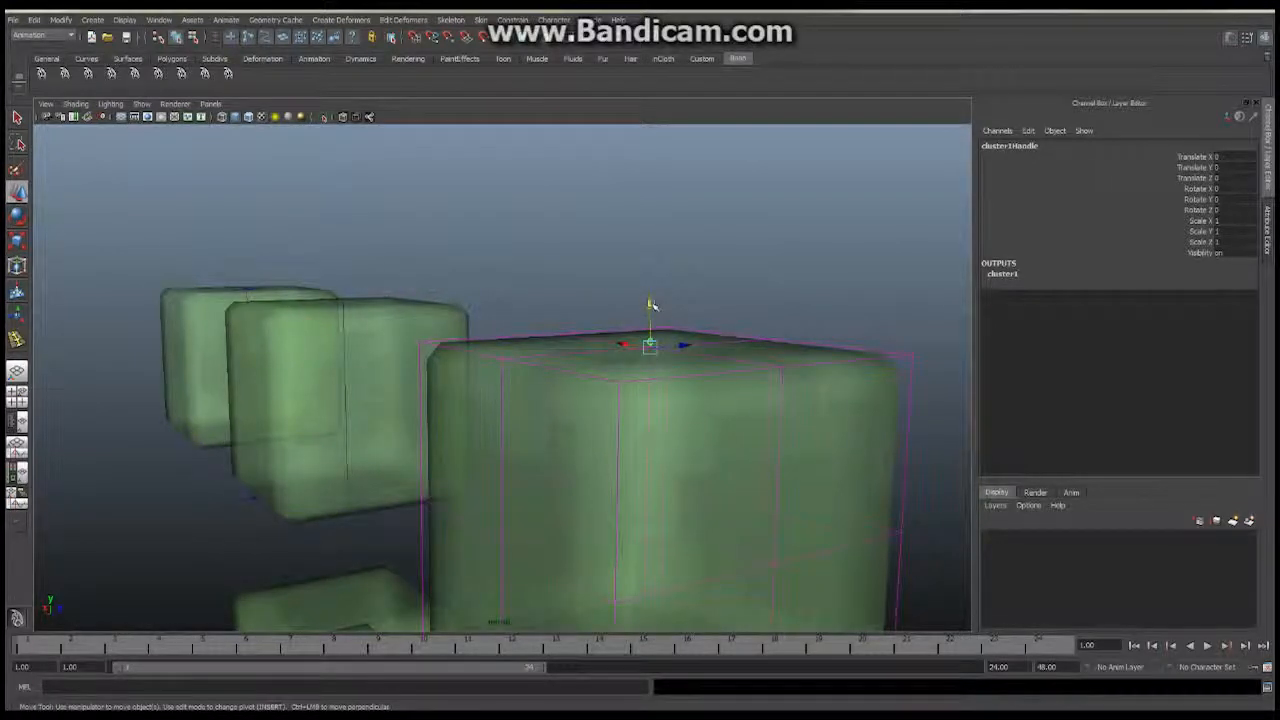
pyautogui.moveTo(651, 304); pyautogui.dragTo(623, 309)
pyautogui.press('e')
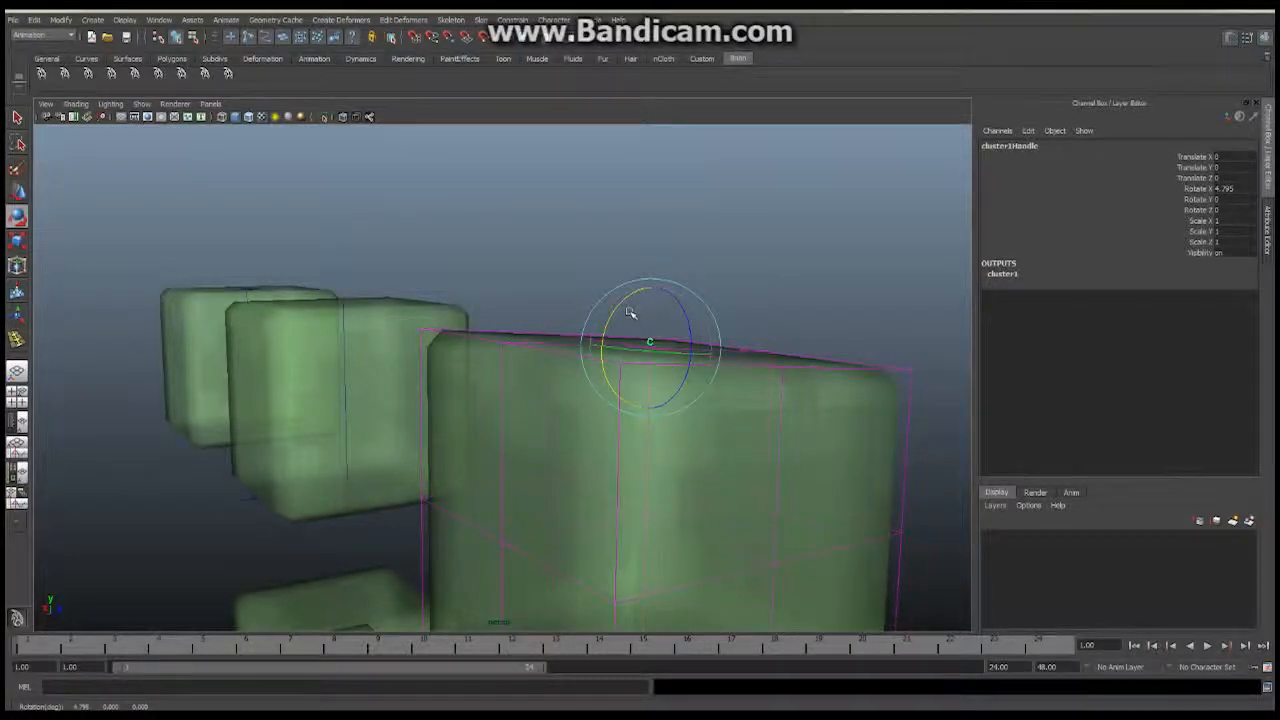
pyautogui.hotkey('ctrl', 'z')
# Select all lattice points of the middle layer and create a cluster from them.
pyautogui.keyDown('alt'); pyautogui.moveTo(782, 341); pyautogui.dragTo(690, 308); pyautogui.keyUp('alt')
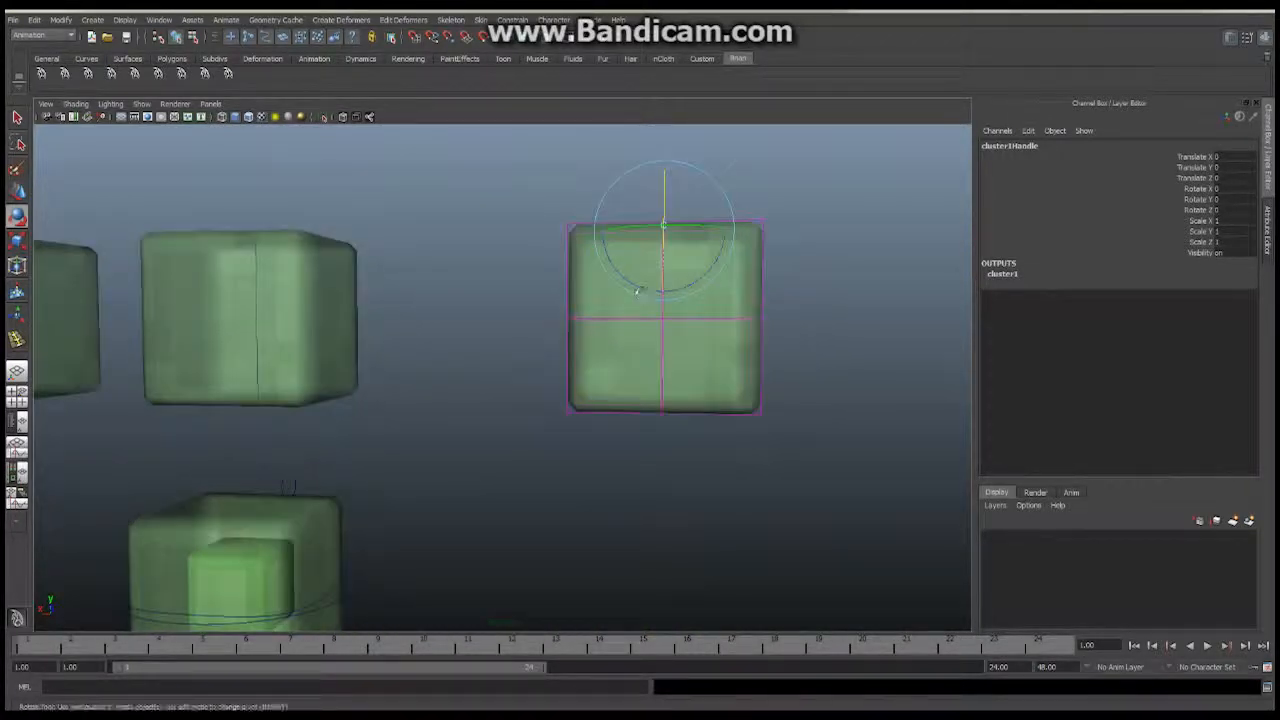
pyautogui.rightClick(762, 319)
pyautogui.moveTo(762, 319); pyautogui.dragTo(804, 270, button='right')
pyautogui.click(764, 218)
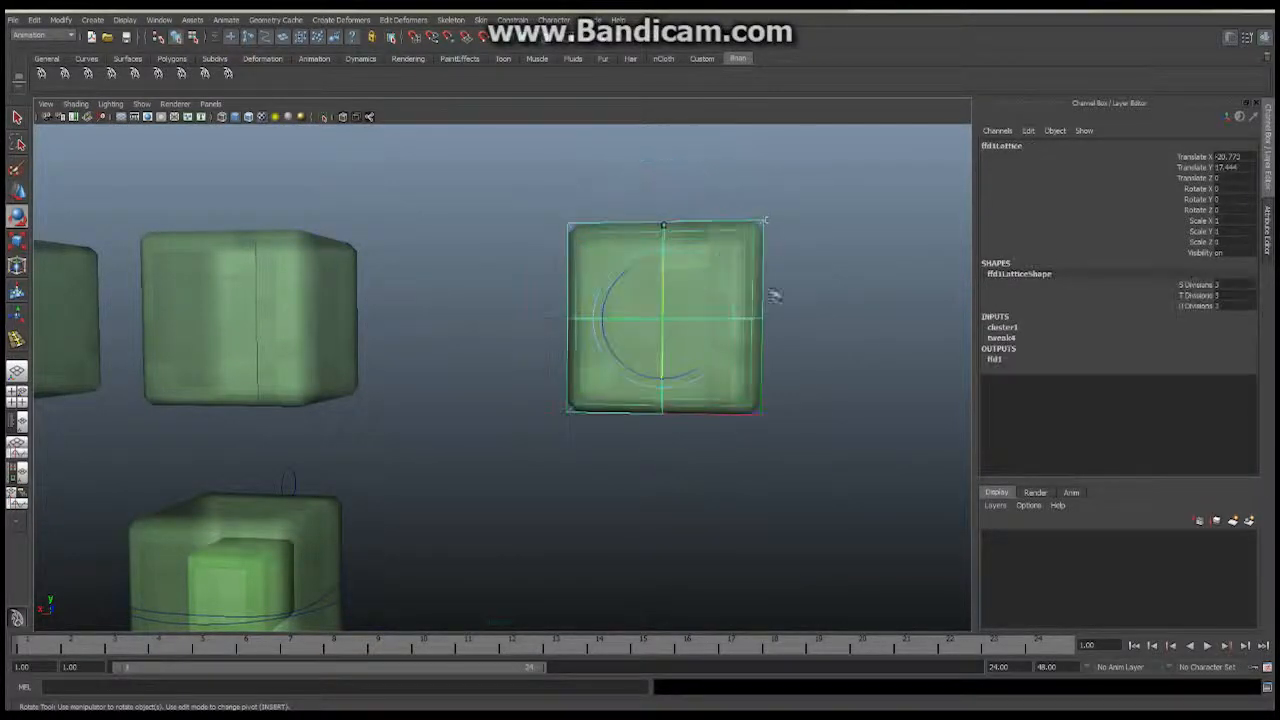
pyautogui.moveTo(762, 322); pyautogui.dragTo(768, 290, button='right')
pyautogui.moveTo(516, 302); pyautogui.dragTo(790, 332)
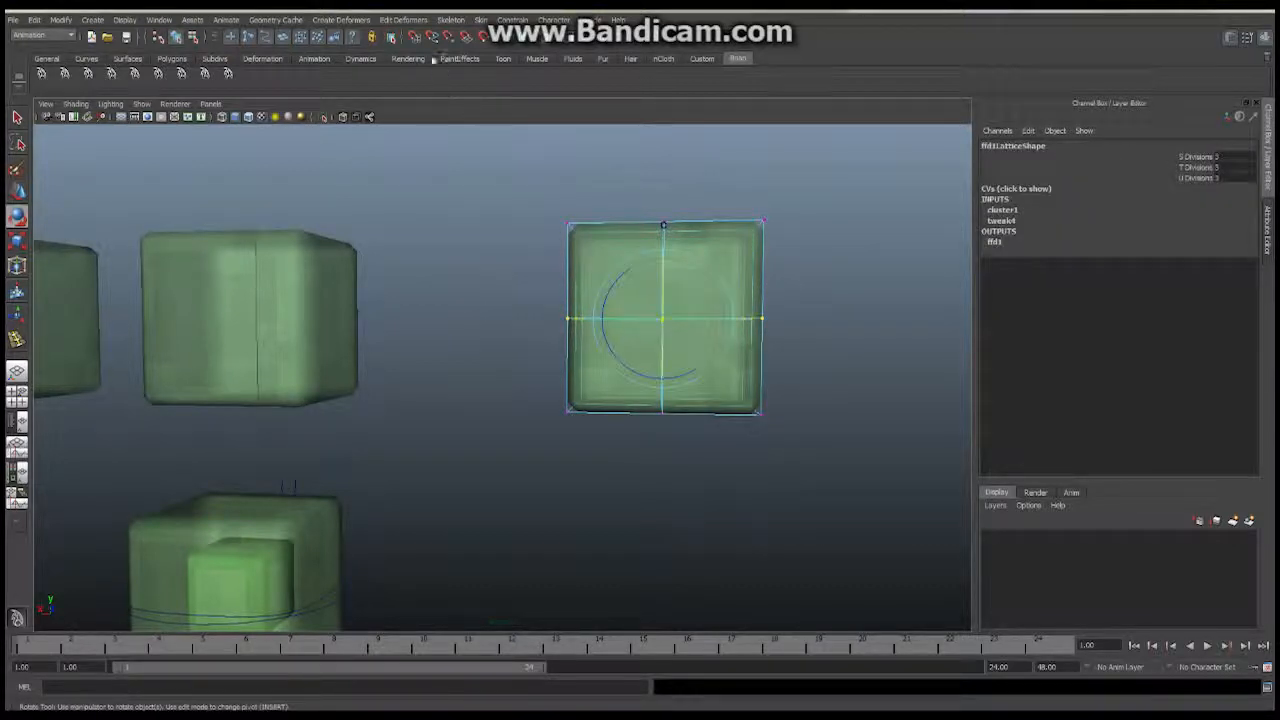
pyautogui.click(349, 22)
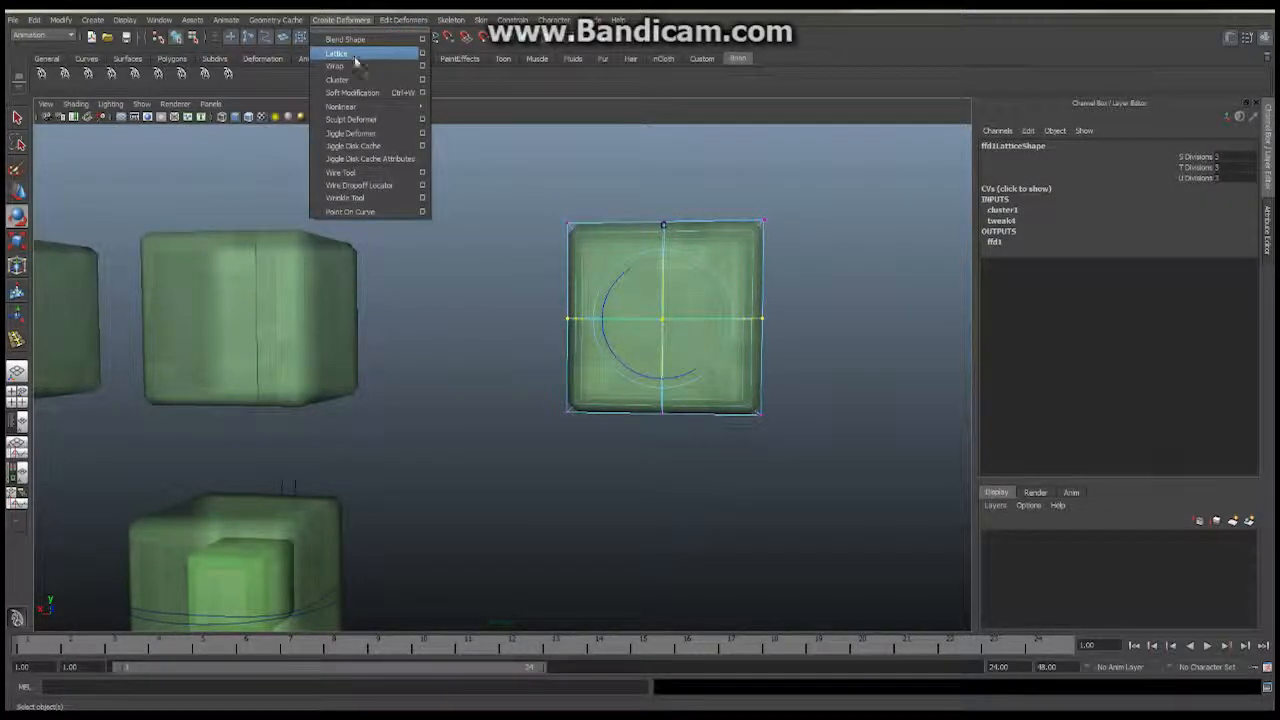
pyautogui.click(343, 80)
# Select all lattice points of the bottom layer and create a cluster from them.
pyautogui.keyDown('alt'); pyautogui.moveTo(760, 424); pyautogui.dragTo(750, 366, button='middle'); pyautogui.keyUp('alt')
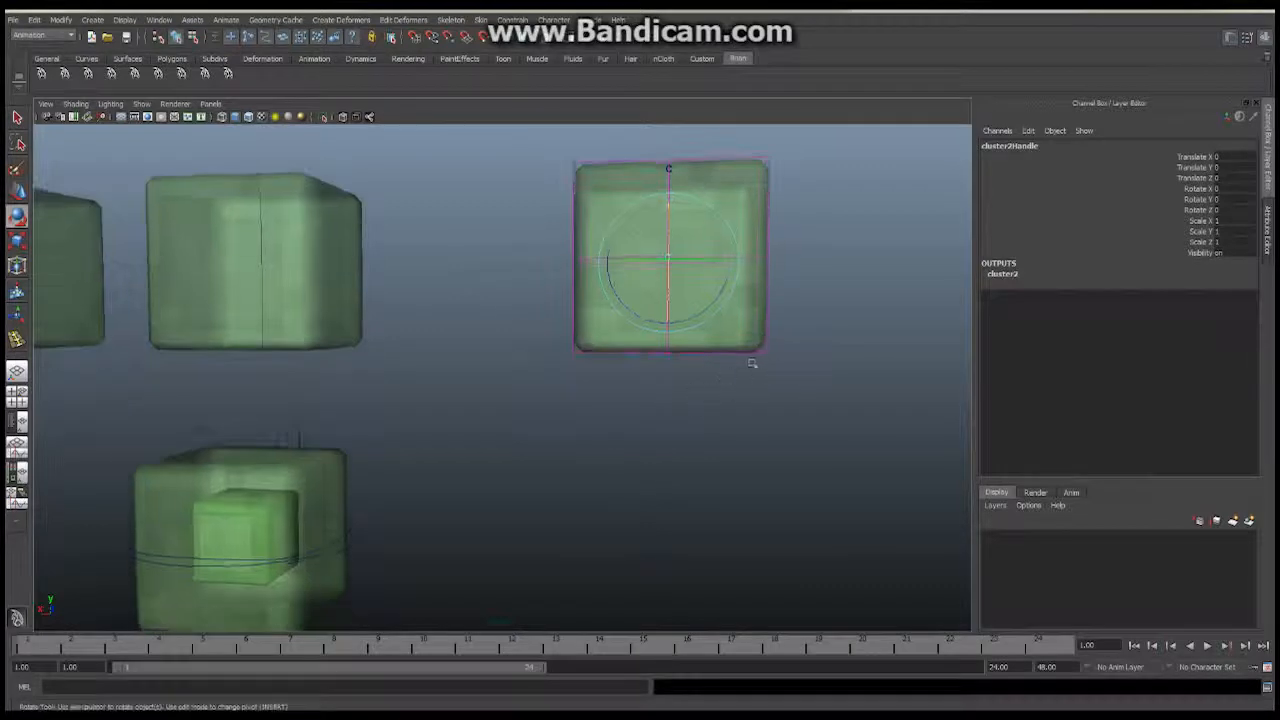
pyautogui.rightClick(766, 354)
pyautogui.rightClick(766, 353)
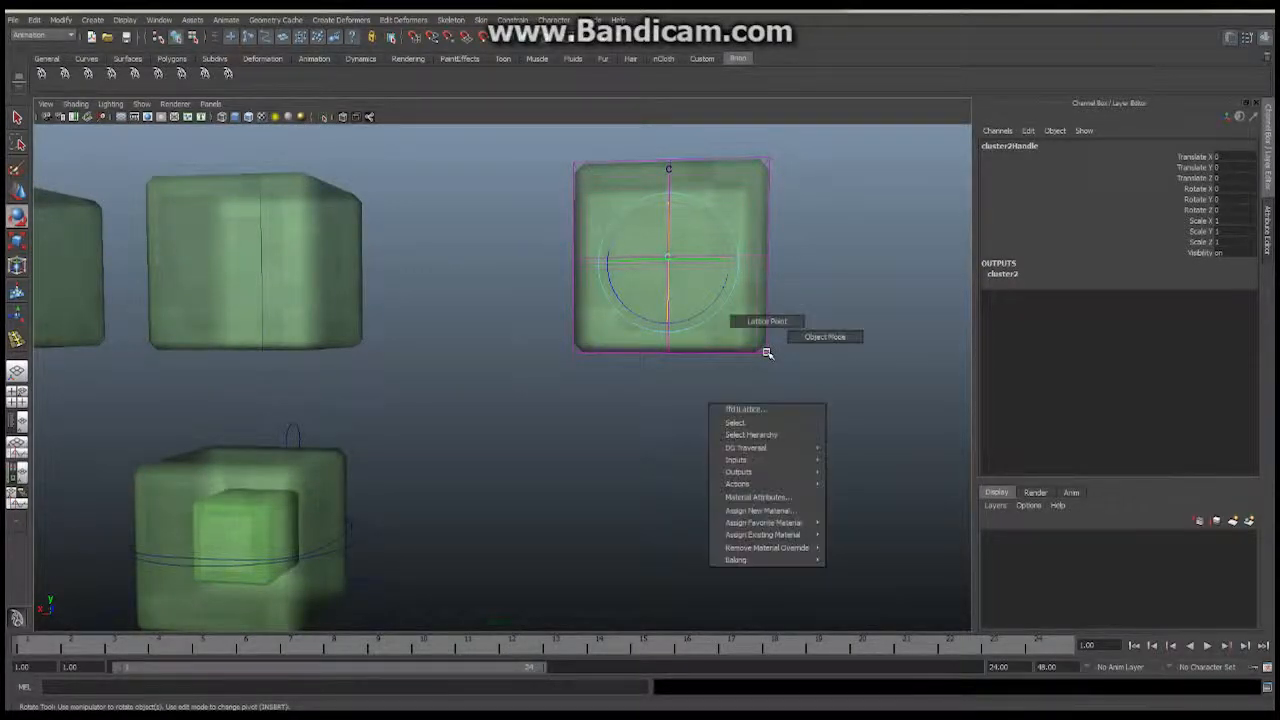
pyautogui.moveTo(766, 353); pyautogui.dragTo(767, 322, button='right')
pyautogui.moveTo(491, 323); pyautogui.dragTo(815, 385)
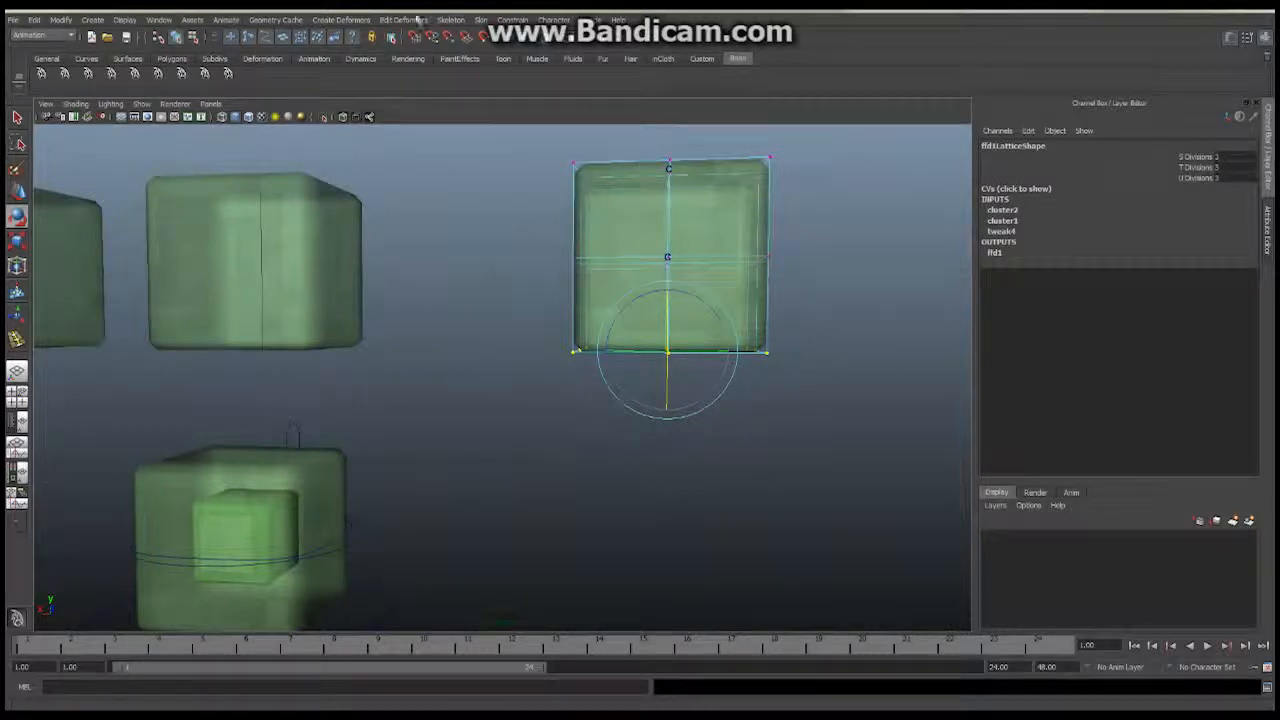
pyautogui.click(341, 20)
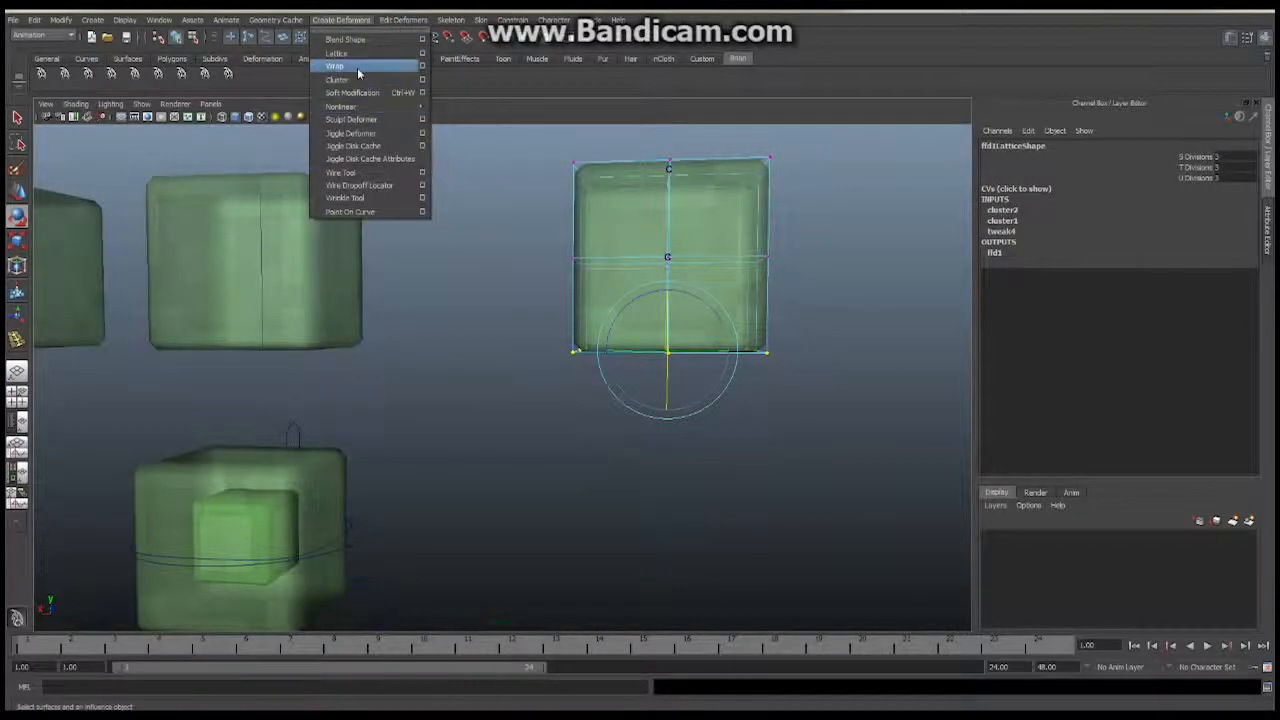
pyautogui.click(350, 79)
# Examine the placement of the three clusters on the lattice cube from several angles.
pyautogui.keyDown('alt'); pyautogui.moveTo(736, 316); pyautogui.dragTo(554, 320); pyautogui.keyUp('alt')
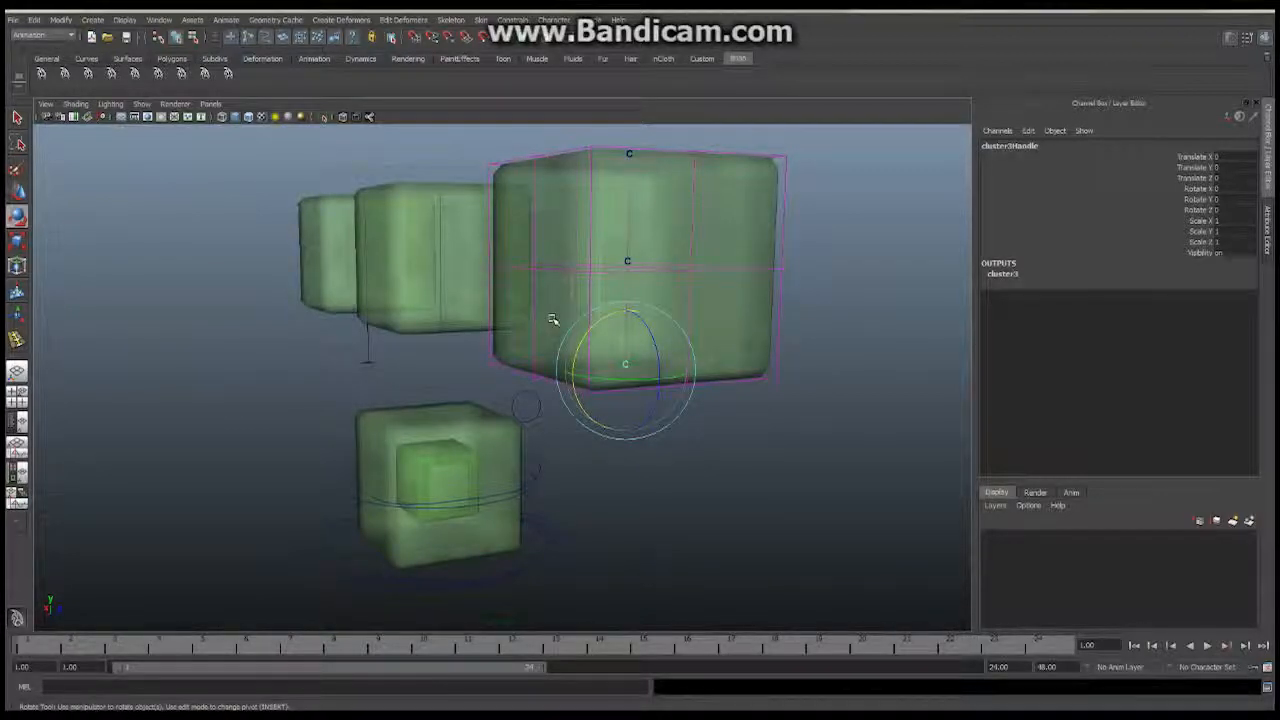
pyautogui.keyDown('alt'); pyautogui.moveTo(609, 263); pyautogui.dragTo(566, 367, button='middle'); pyautogui.keyUp('alt')
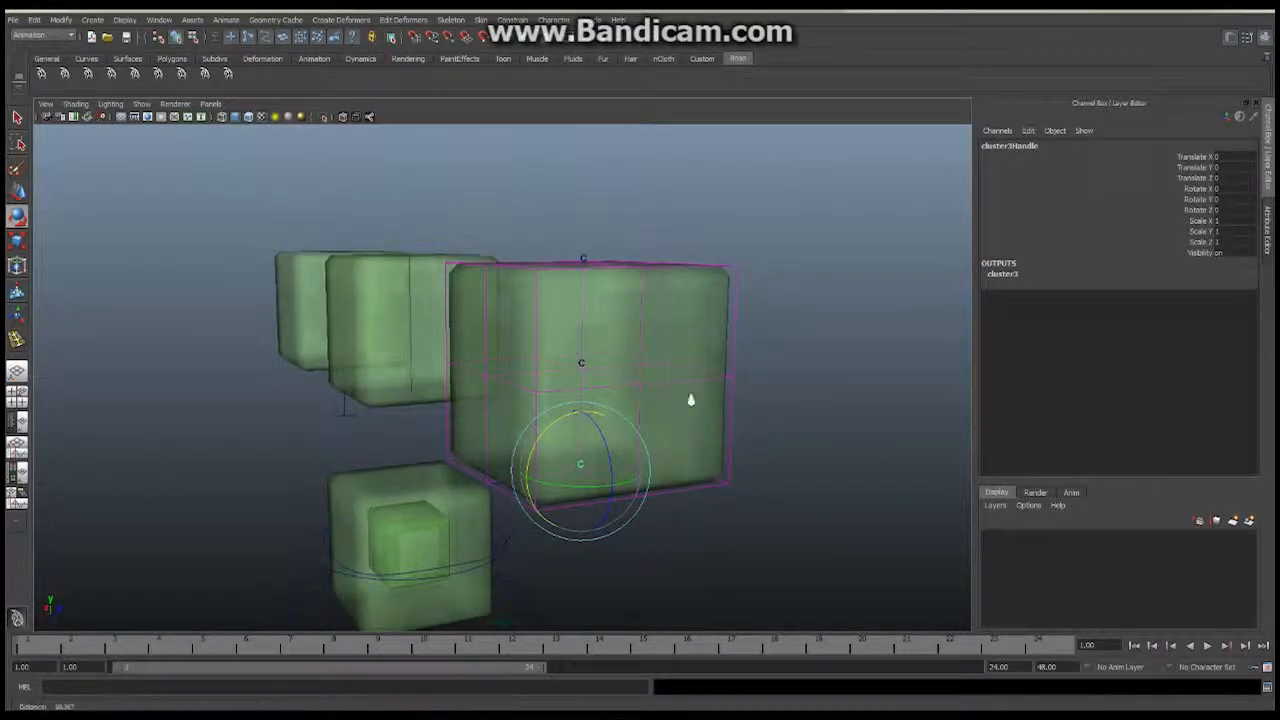
pyautogui.keyDown('alt'); pyautogui.moveTo(691, 400); pyautogui.dragTo(671, 369, button='right'); pyautogui.keyUp('alt')
pyautogui.keyDown('alt'); pyautogui.moveTo(630, 370); pyautogui.dragTo(597, 373, button='middle'); pyautogui.keyUp('alt')
pyautogui.keyDown('alt'); pyautogui.moveTo(597, 373); pyautogui.dragTo(703, 380); pyautogui.keyUp('alt')
pyautogui.keyDown('alt'); pyautogui.moveTo(731, 375); pyautogui.dragTo(811, 360, button='middle'); pyautogui.keyUp('alt')
pyautogui.keyDown('alt'); pyautogui.moveTo(811, 360); pyautogui.dragTo(711, 343); pyautogui.keyUp('alt')
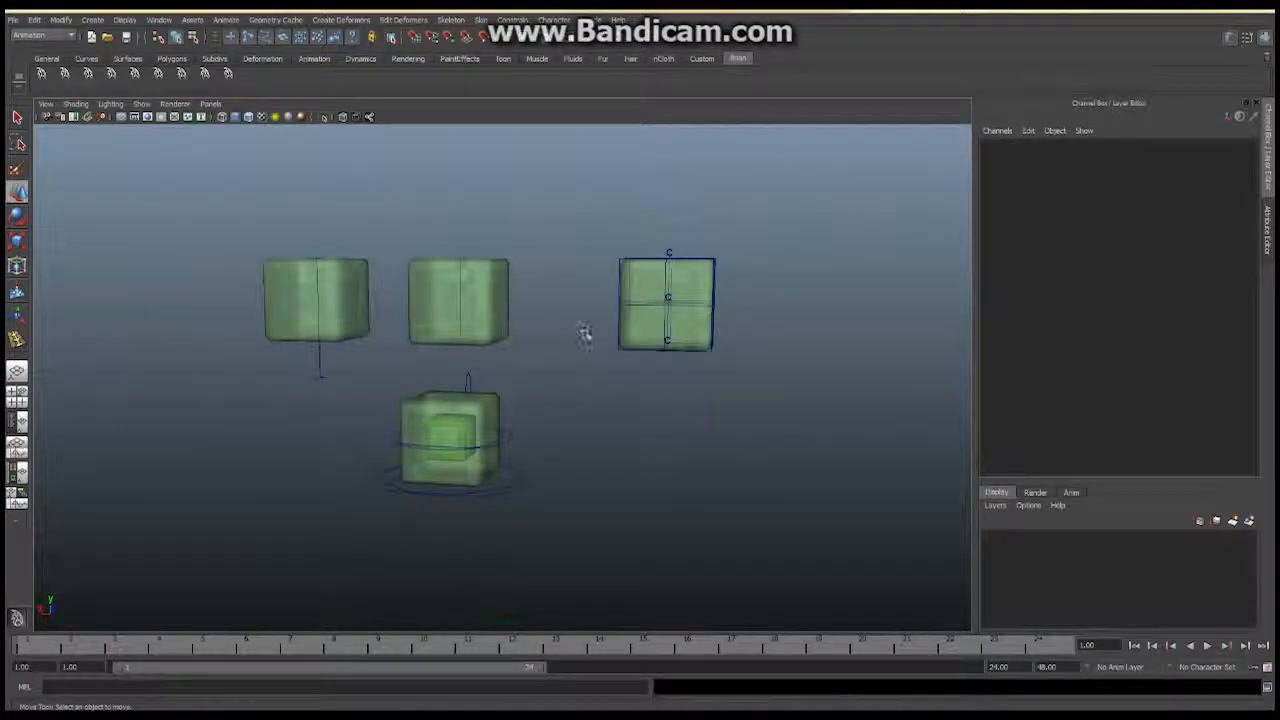
# Select the cnt_massTop control curve beside the main cube and show its control vertices.
pyautogui.keyDown('alt'); pyautogui.moveTo(560, 357); pyautogui.dragTo(417, 337); pyautogui.keyUp('alt')
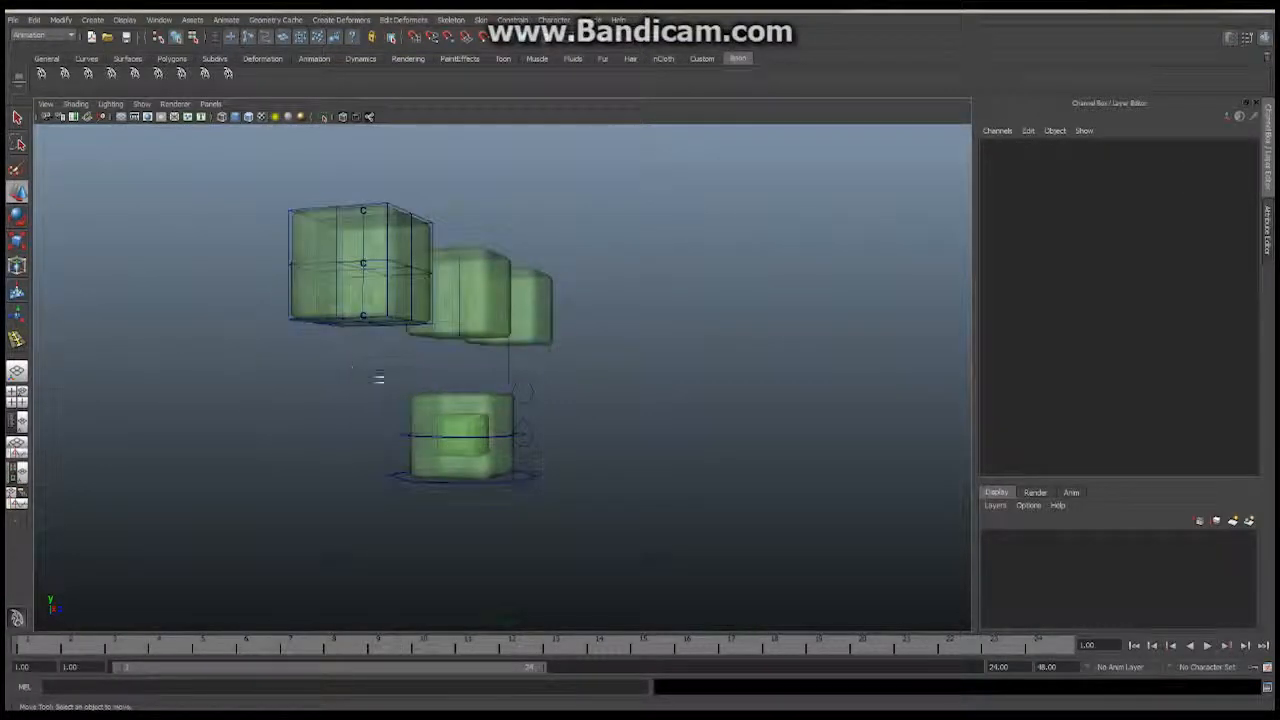
pyautogui.keyDown('alt'); pyautogui.moveTo(379, 377); pyautogui.dragTo(286, 366, button='middle'); pyautogui.keyUp('alt')
pyautogui.keyDown('alt'); pyautogui.moveTo(286, 366); pyautogui.dragTo(600, 400, button='right'); pyautogui.keyUp('alt')
pyautogui.keyDown('alt'); pyautogui.moveTo(494, 408); pyautogui.dragTo(520, 363, button='middle'); pyautogui.keyUp('alt')
pyautogui.keyDown('alt'); pyautogui.moveTo(520, 363); pyautogui.dragTo(537, 323); pyautogui.keyUp('alt')
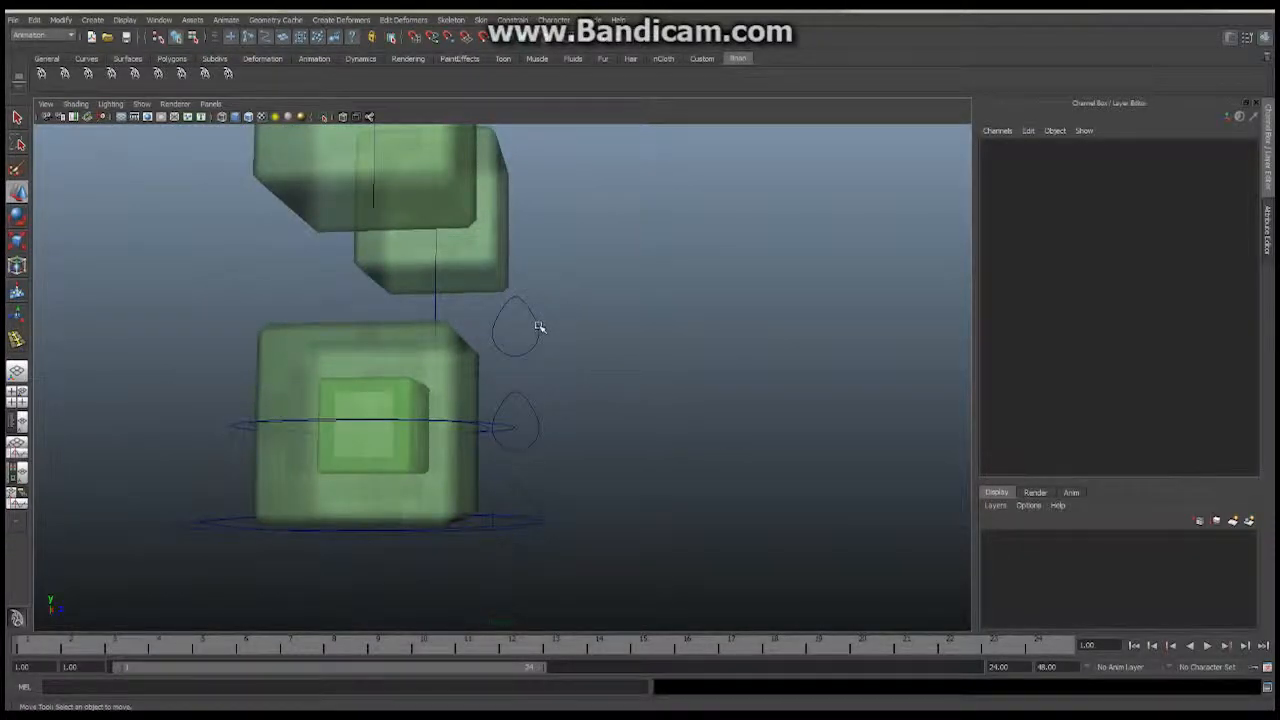
pyautogui.click(537, 327)
pyautogui.keyDown('alt'); pyautogui.moveTo(584, 377); pyautogui.dragTo(599, 357); pyautogui.keyUp('alt')
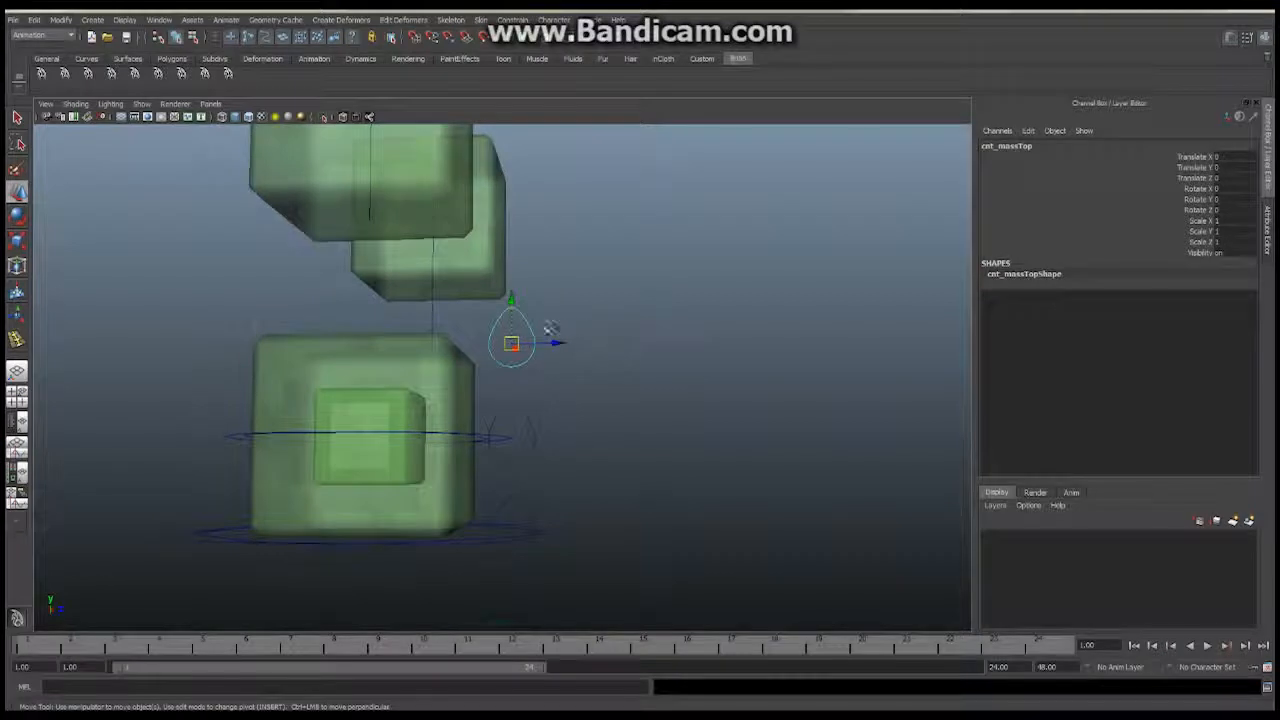
pyautogui.moveTo(526, 325); pyautogui.dragTo(463, 325, button='right')
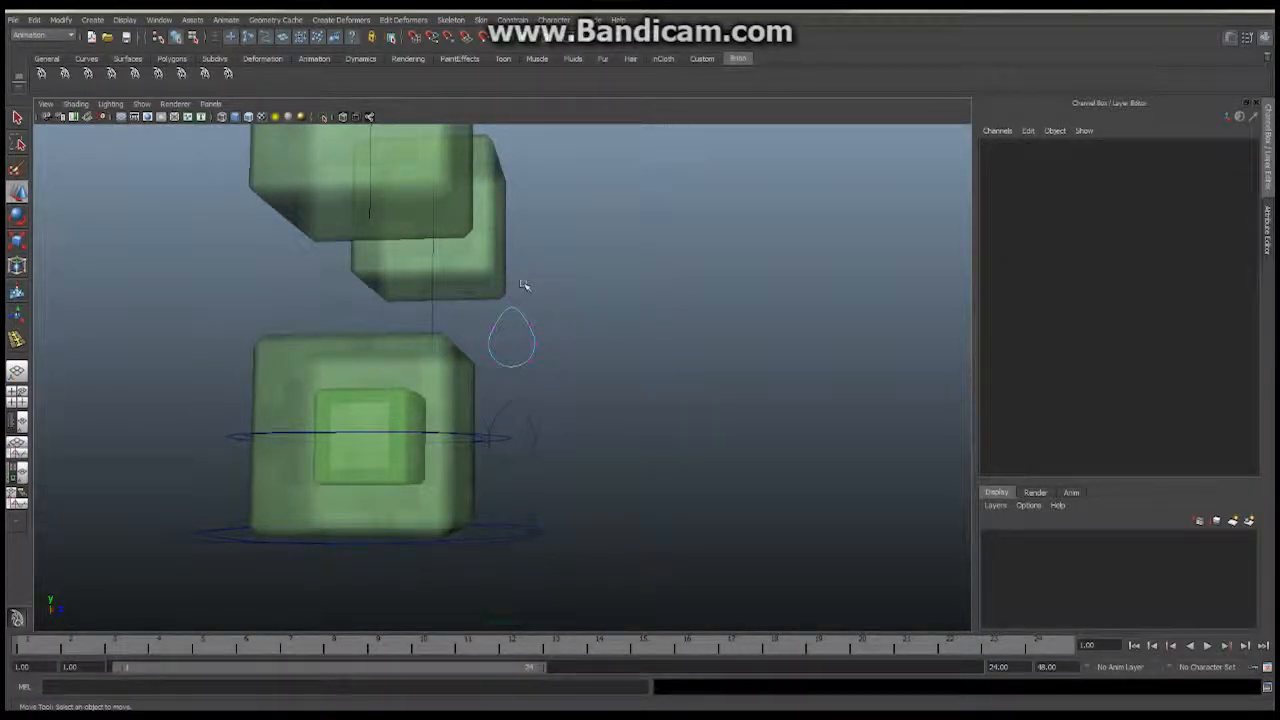
pyautogui.keyDown('alt'); pyautogui.moveTo(652, 360); pyautogui.dragTo(543, 394); pyautogui.keyUp('alt')
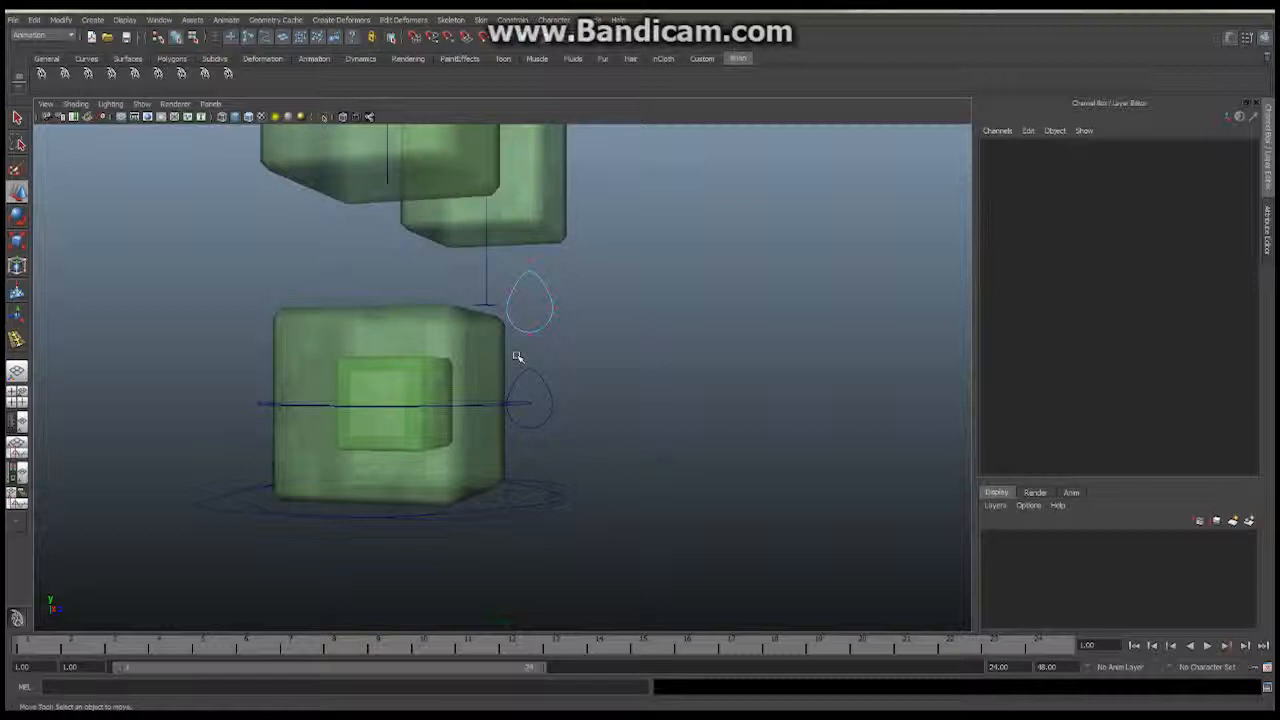
# Return the cnt_massTop control to object mode and freeze its transformations.
pyautogui.rightClick(547, 283)
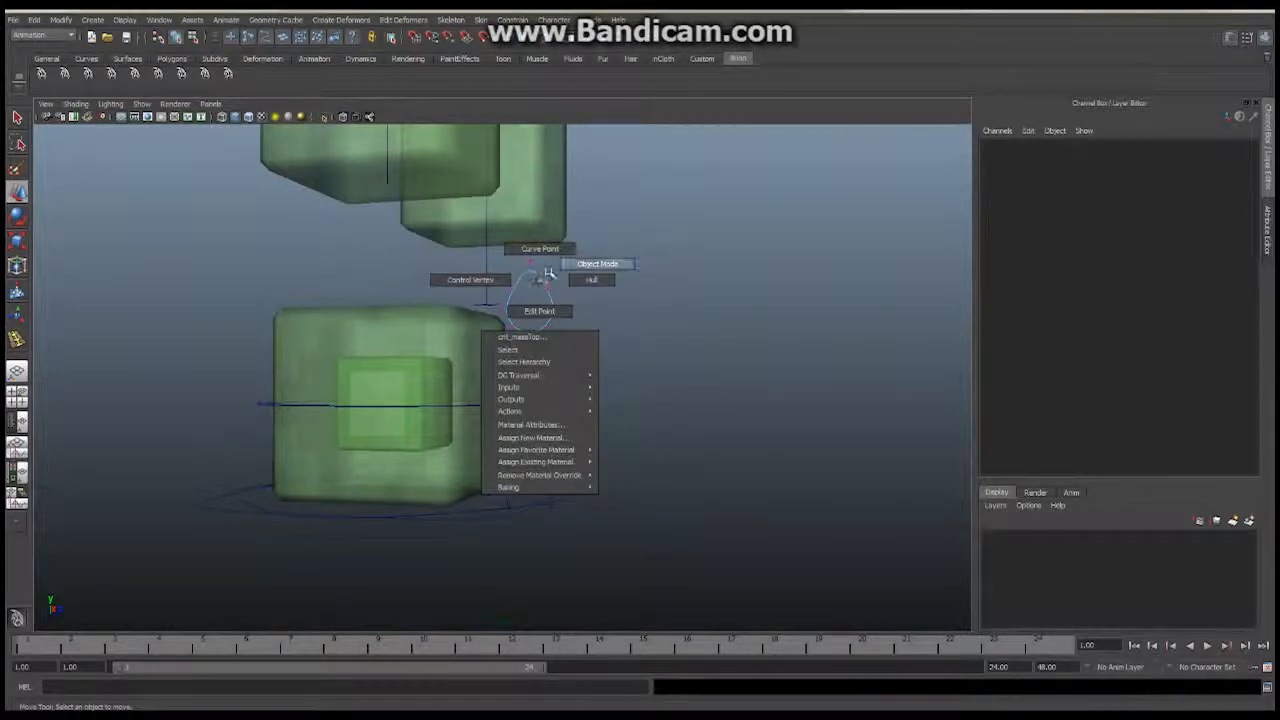
pyautogui.click(569, 266)
pyautogui.click(529, 305)
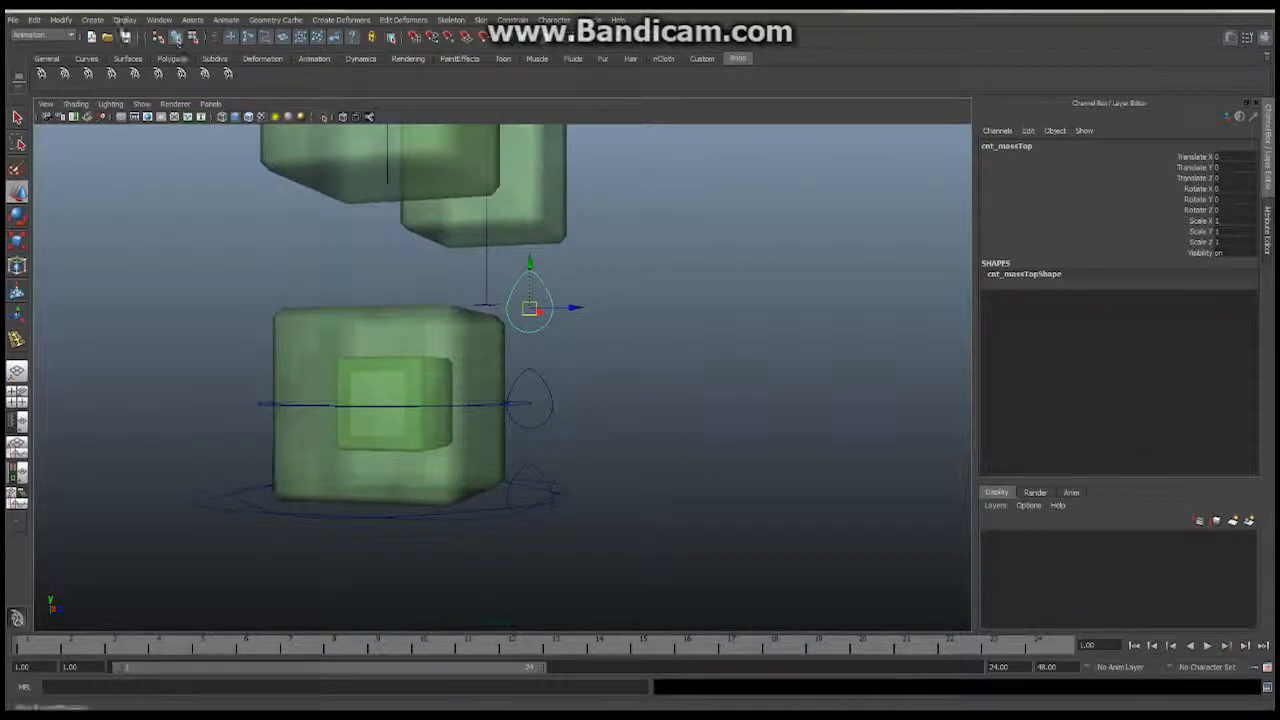
pyautogui.click(60, 20)
pyautogui.click(85, 67)
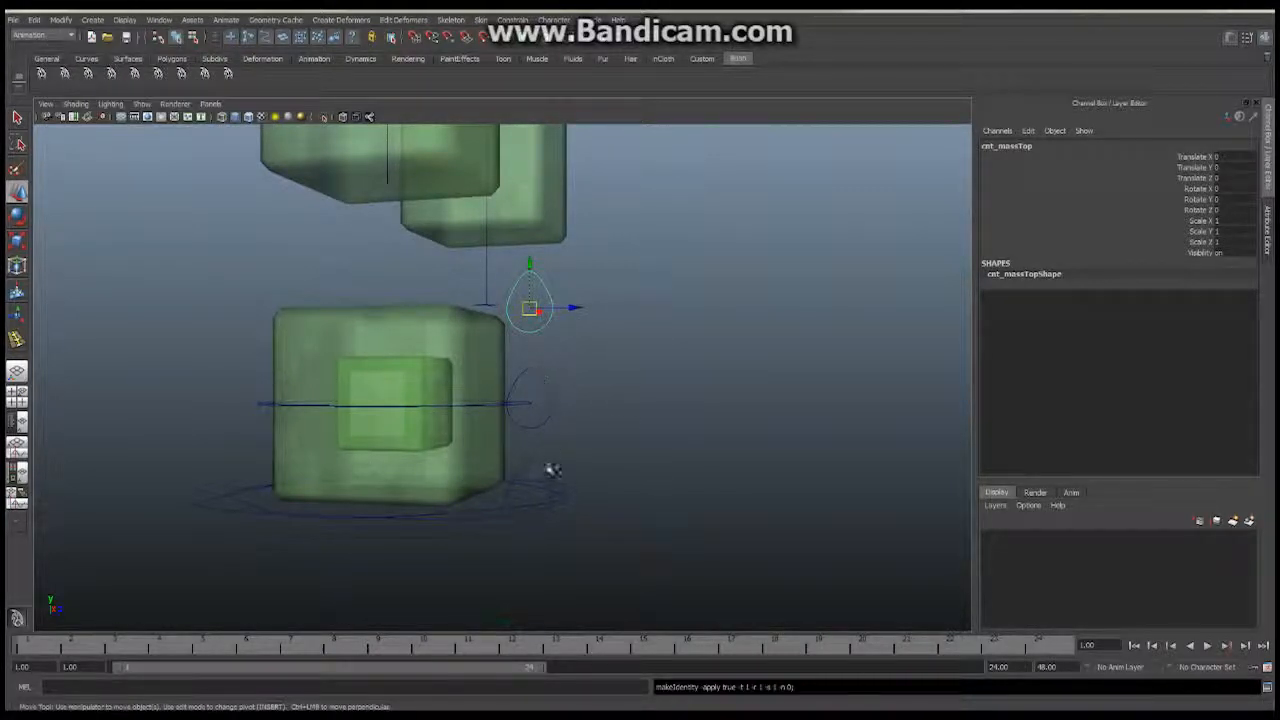
# Select the cnt_Interior control, open Set Driven Key and load the control as the driver.
pyautogui.keyDown('alt'); pyautogui.moveTo(549, 466); pyautogui.dragTo(550, 377); pyautogui.keyUp('alt')
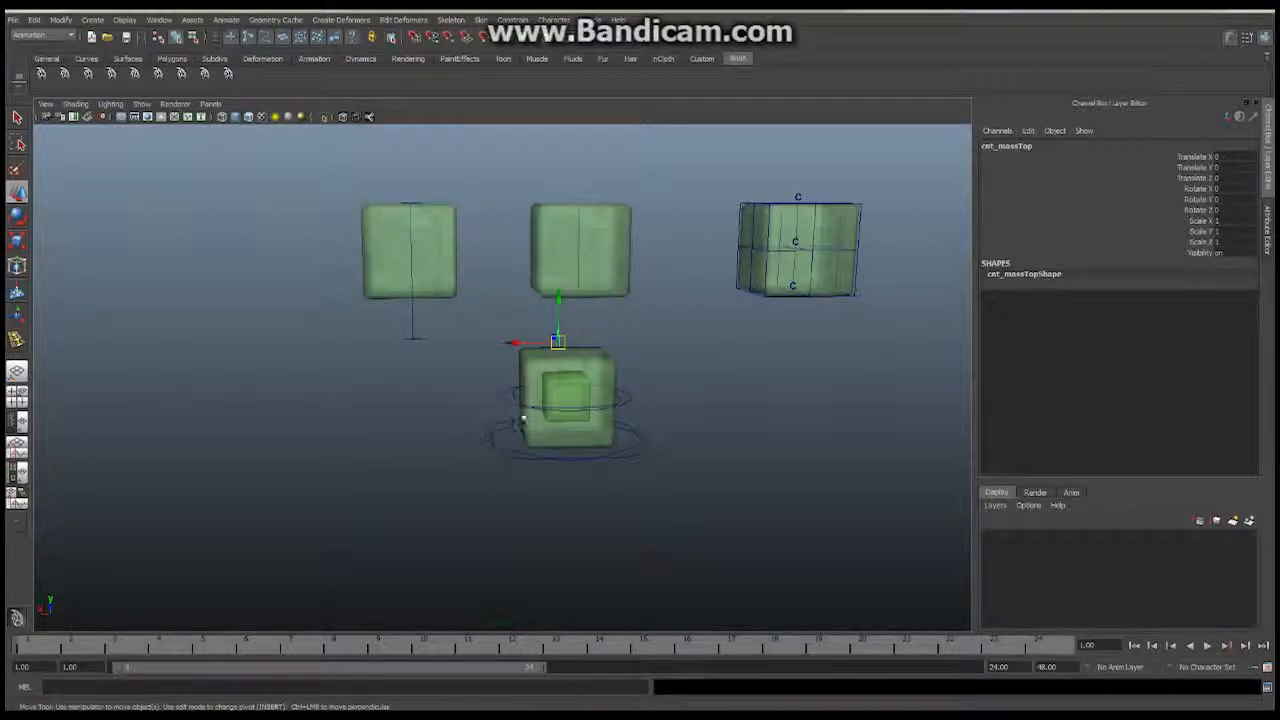
pyautogui.keyDown('alt'); pyautogui.moveTo(522, 421); pyautogui.dragTo(345, 318); pyautogui.keyUp('alt')
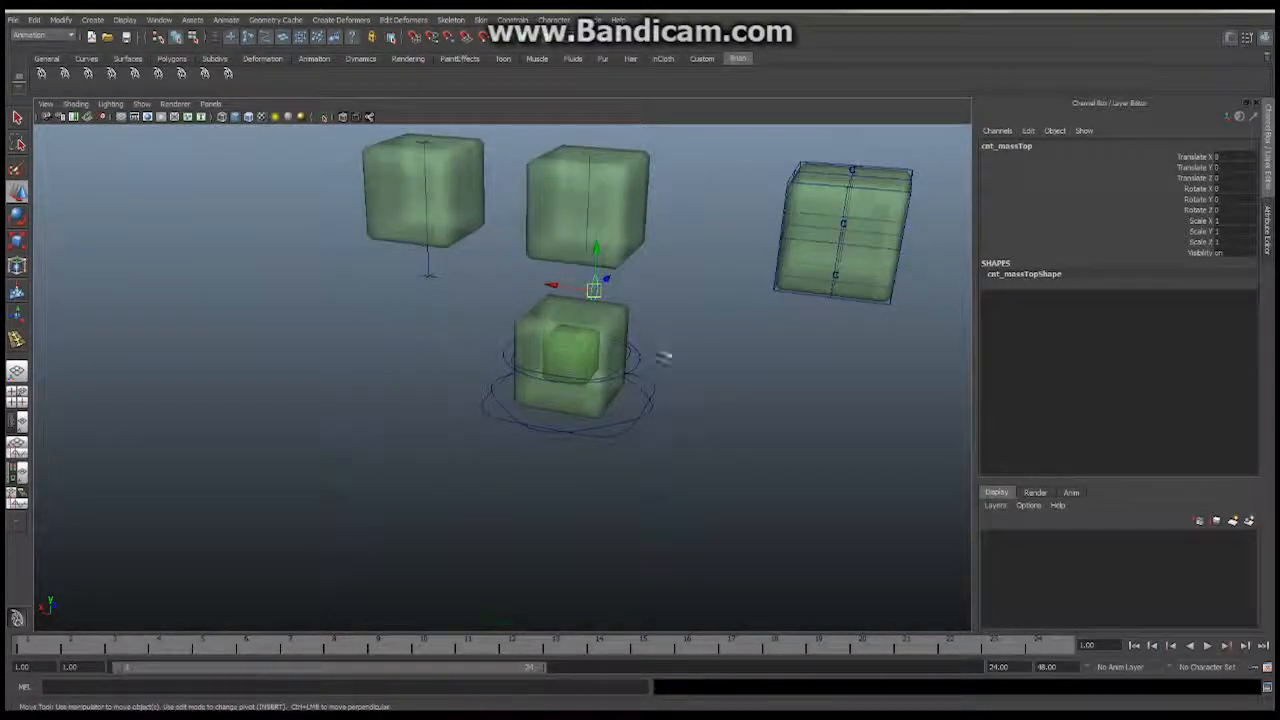
pyautogui.click(743, 357)
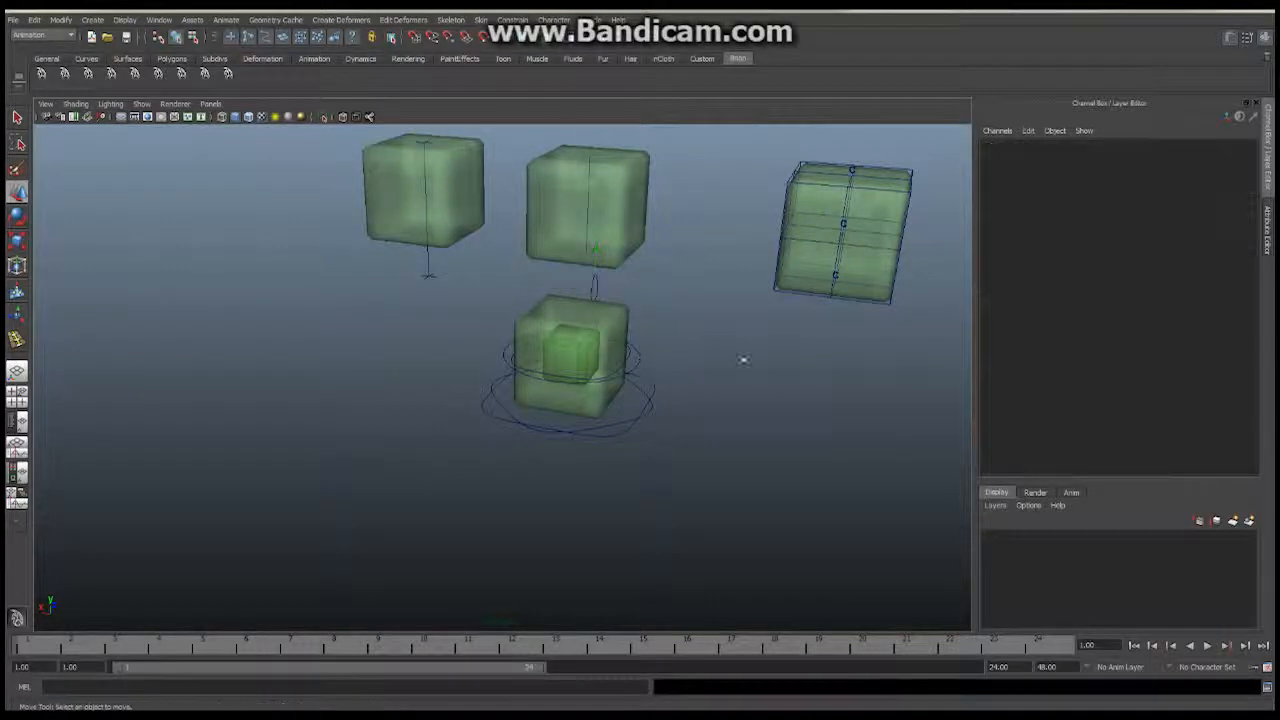
pyautogui.click(640, 364)
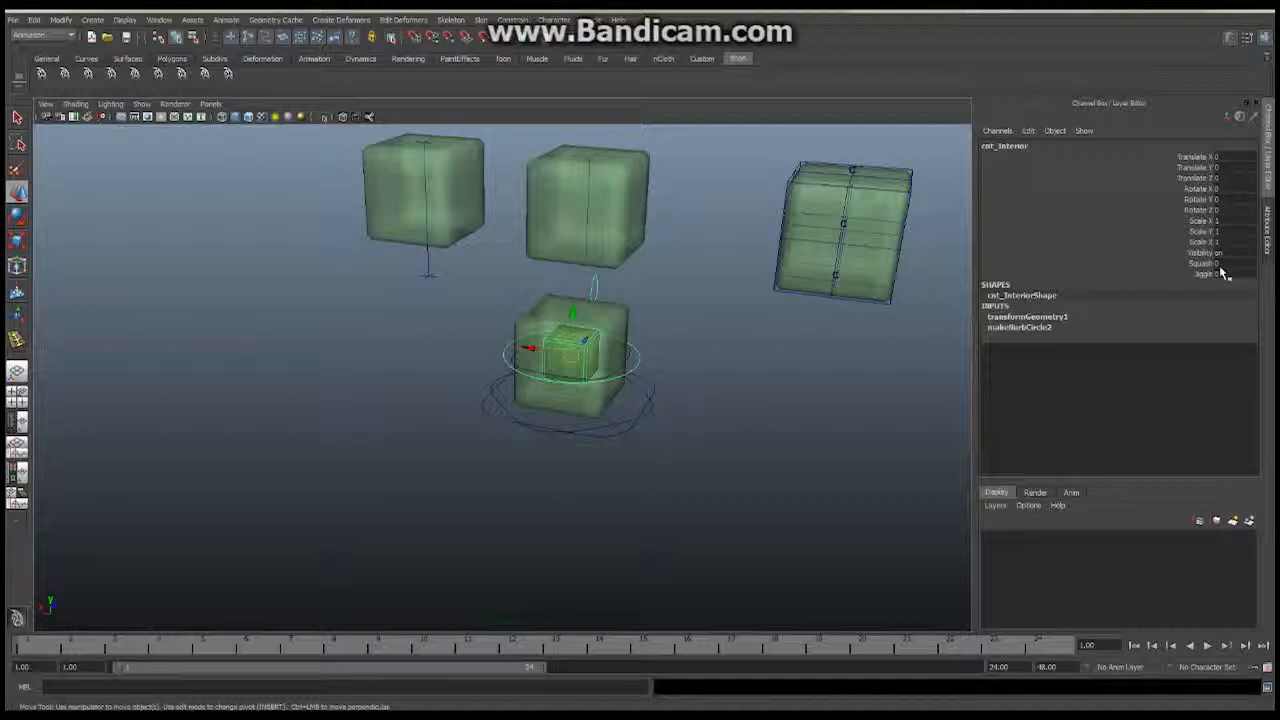
pyautogui.keyDown('alt'); pyautogui.moveTo(580, 314); pyautogui.dragTo(651, 314); pyautogui.keyUp('alt')
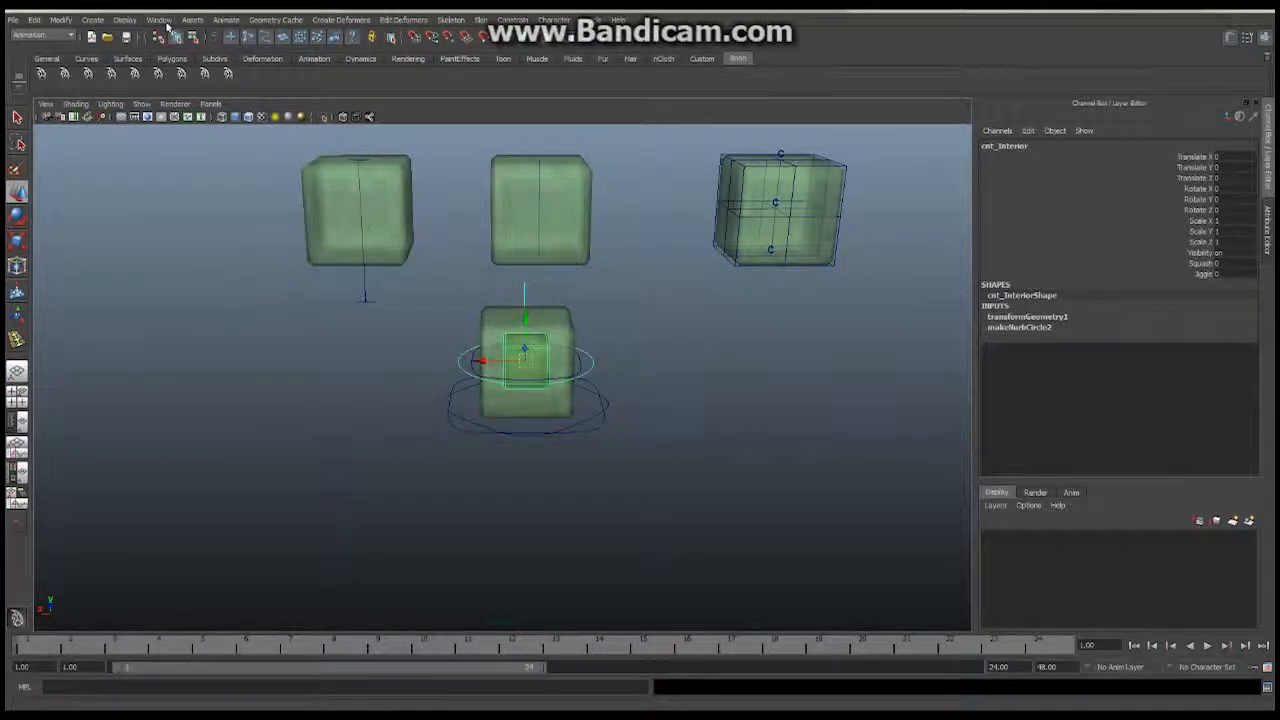
pyautogui.click(160, 20)
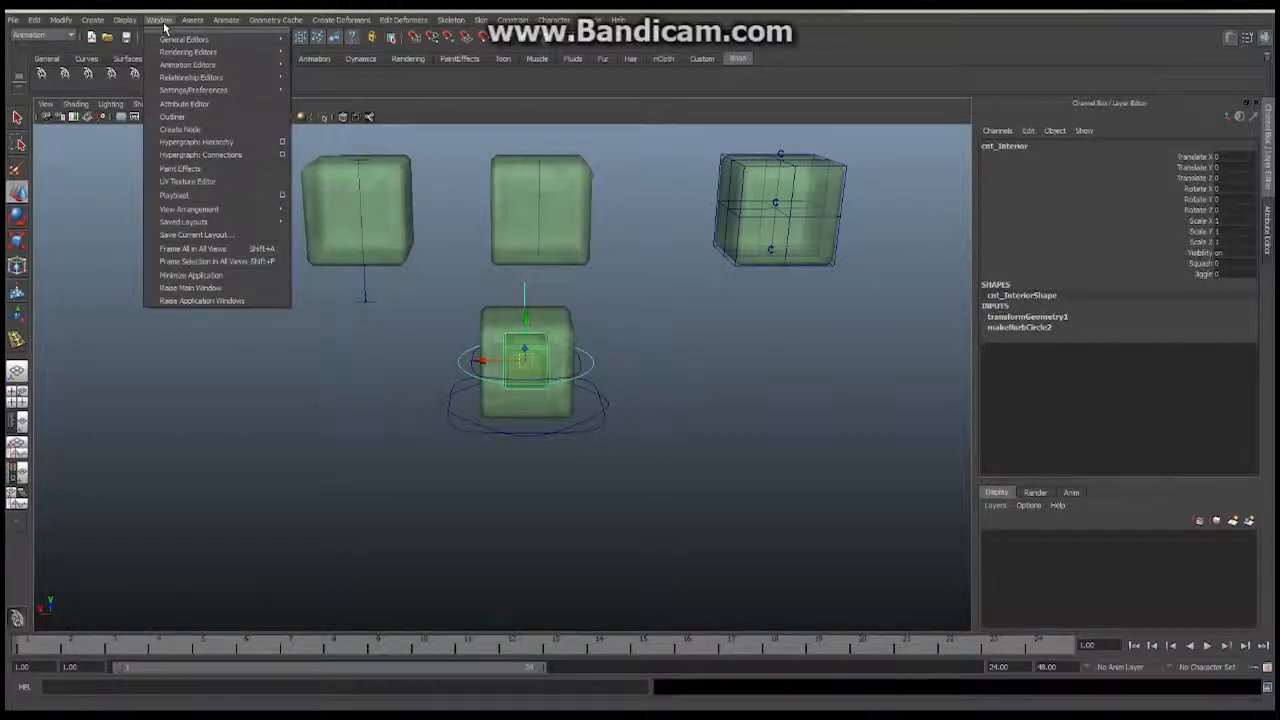
pyautogui.moveTo(232, 22)
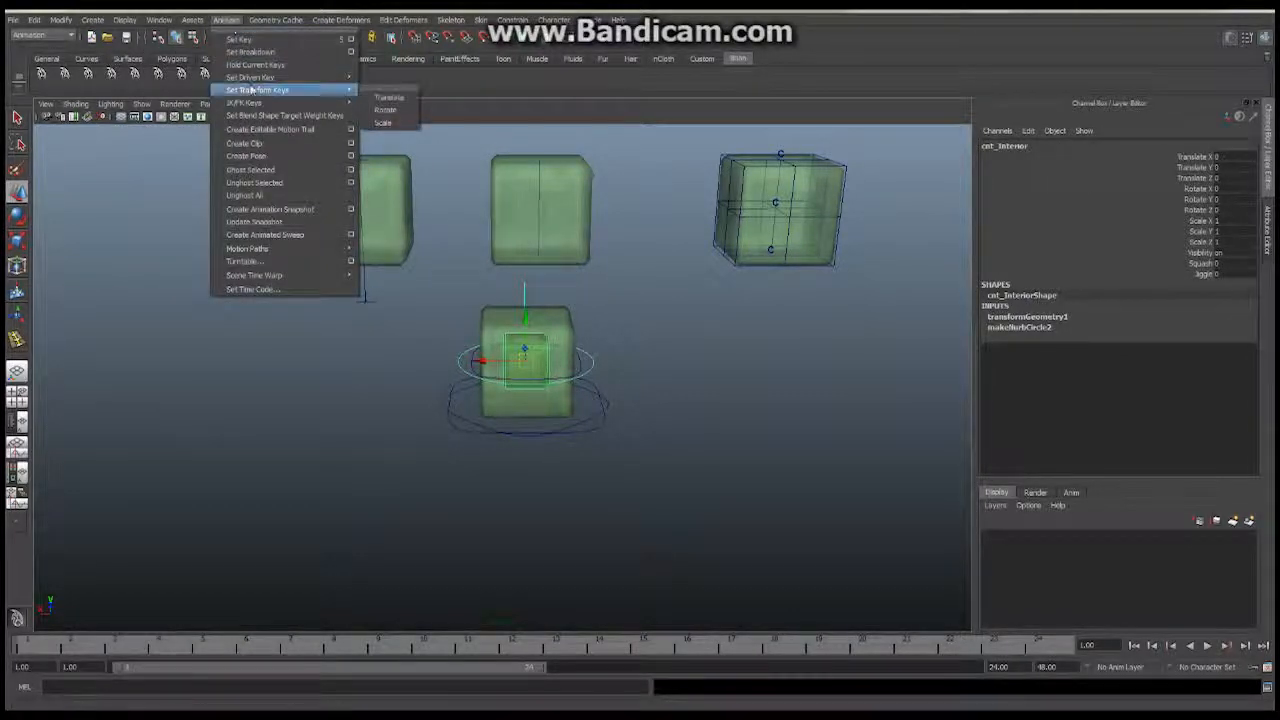
pyautogui.moveTo(266, 80)
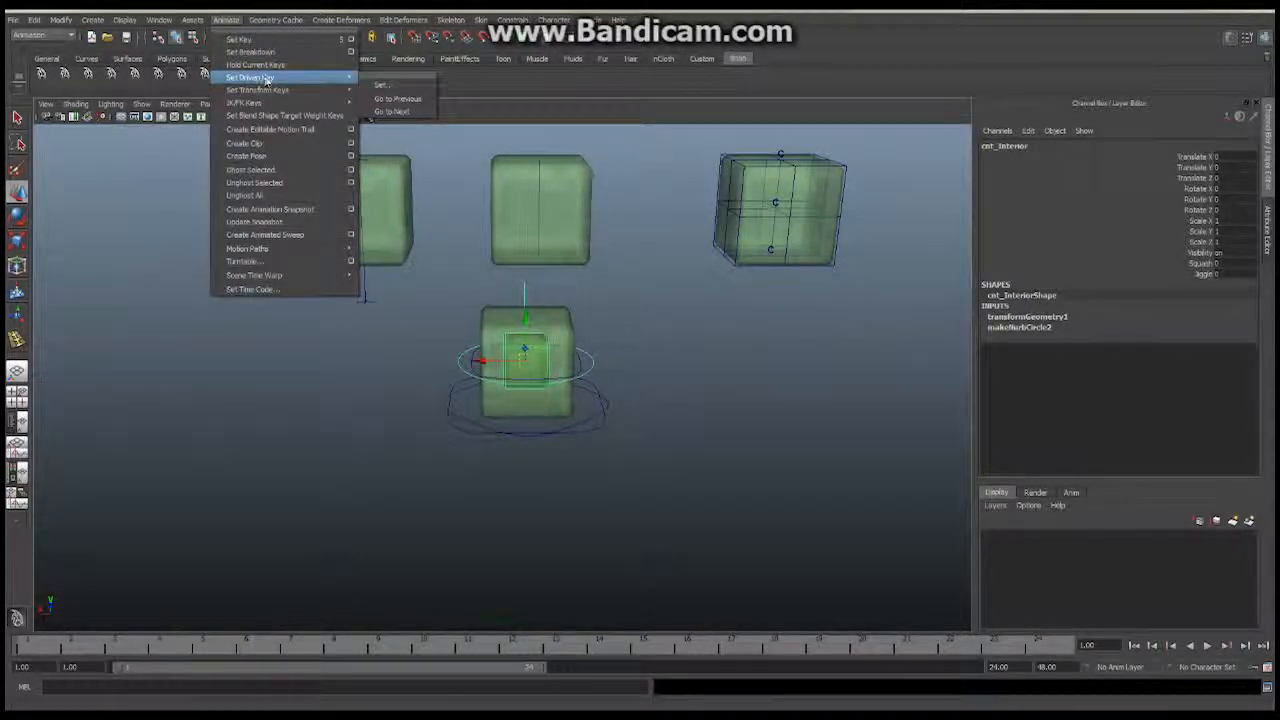
pyautogui.click(383, 85)
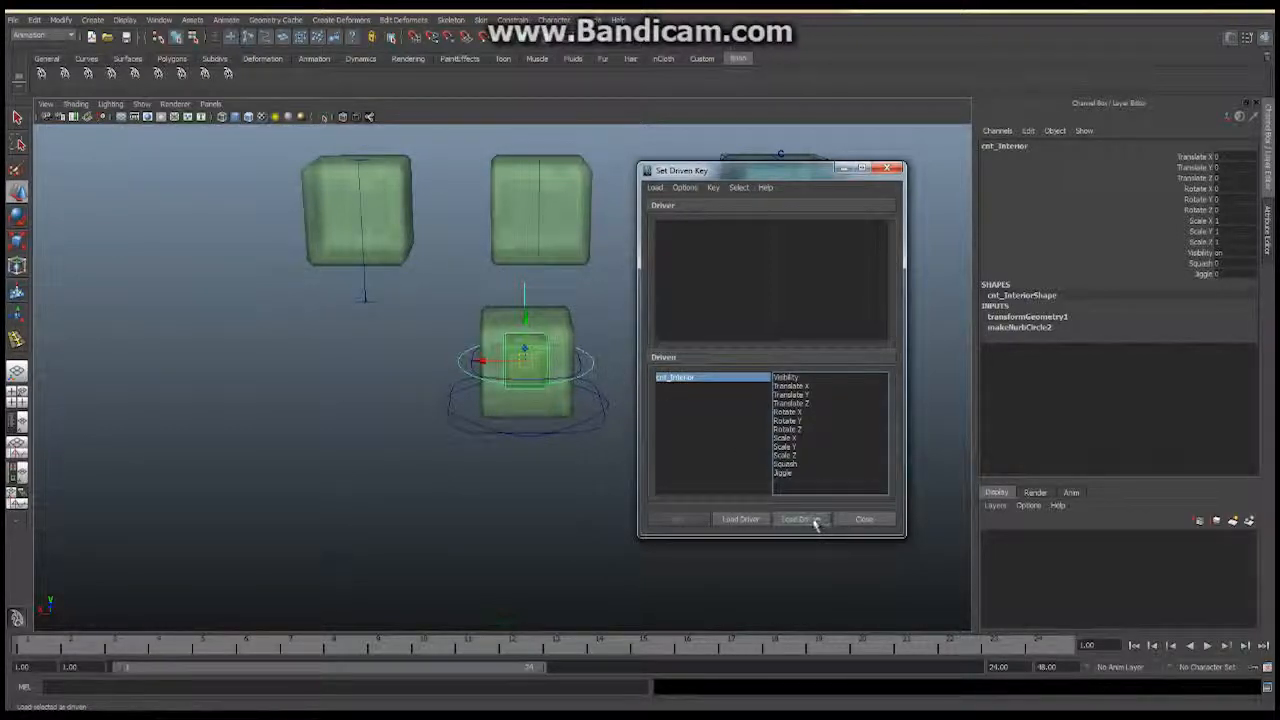
pyautogui.click(741, 518)
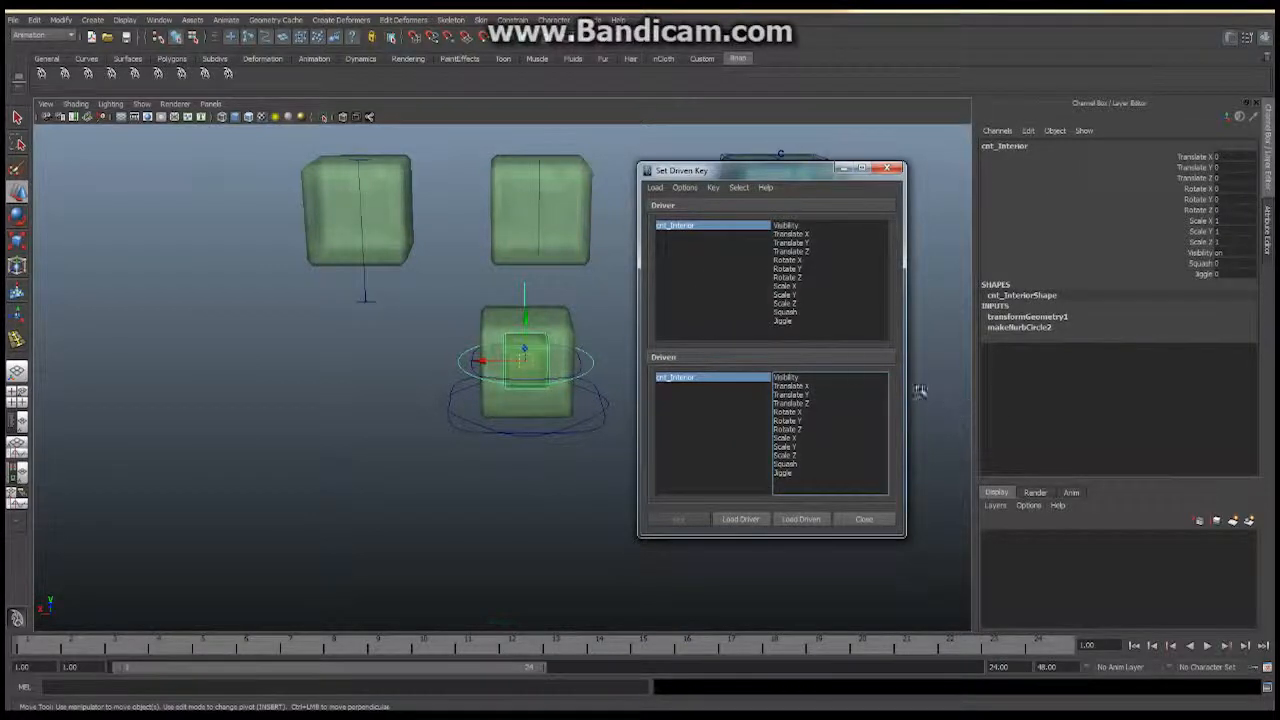
# Load the squash handle together with its squash1 deformer as the driven objects in Set Driven Key.
pyautogui.click(366, 282)
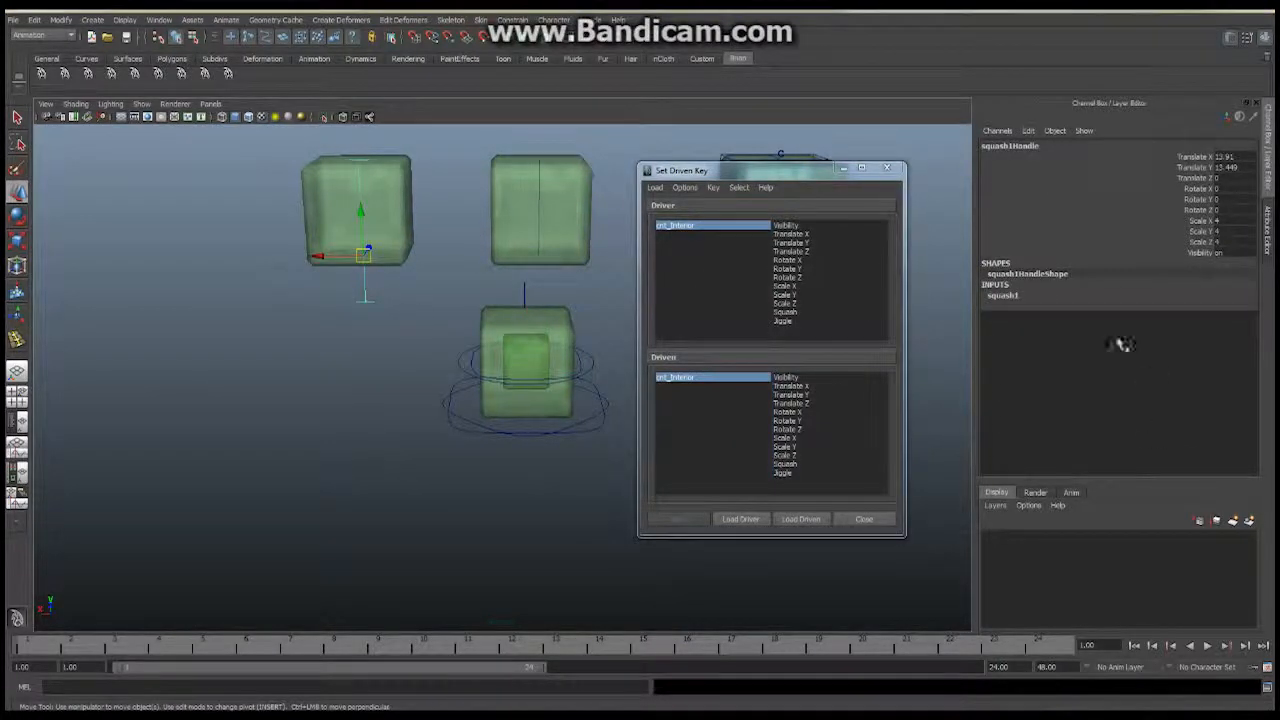
pyautogui.click(1012, 297)
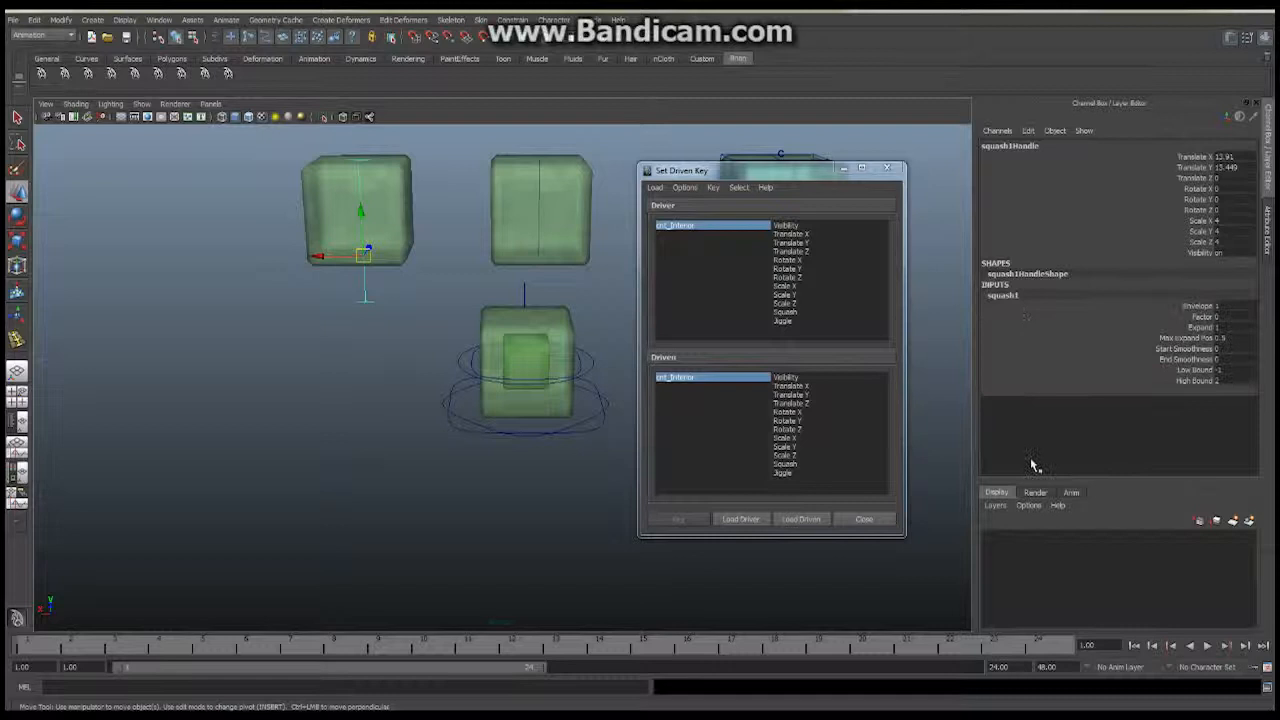
pyautogui.click(811, 524)
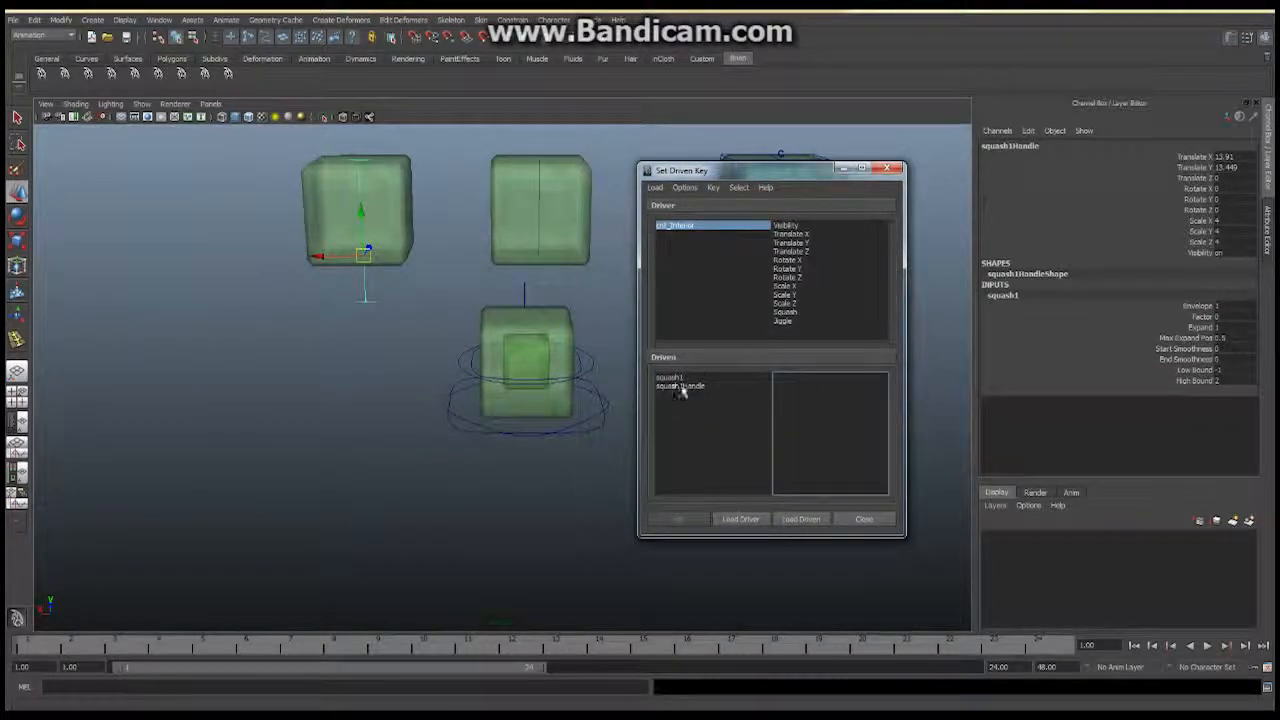
# Load only the squash1 deformer as the driven object and set the cnt_Interior control's Squash attribute to -1.
pyautogui.click(670, 378)
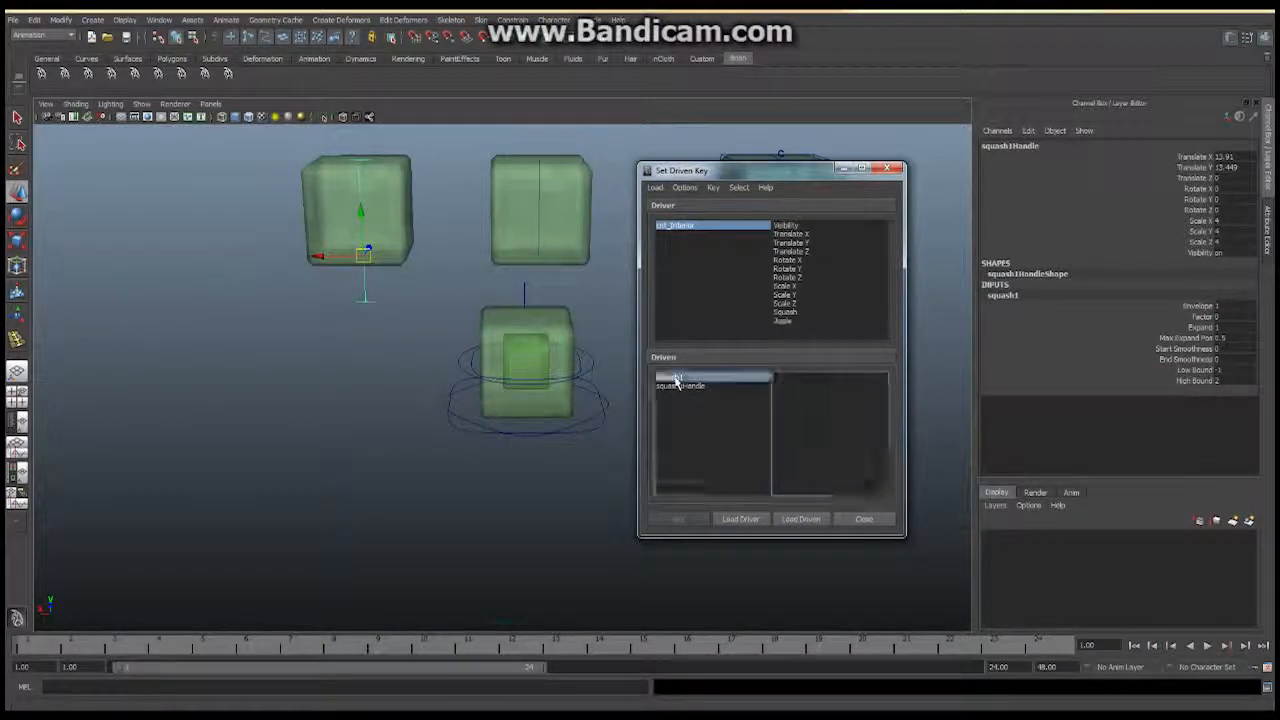
pyautogui.click(812, 520)
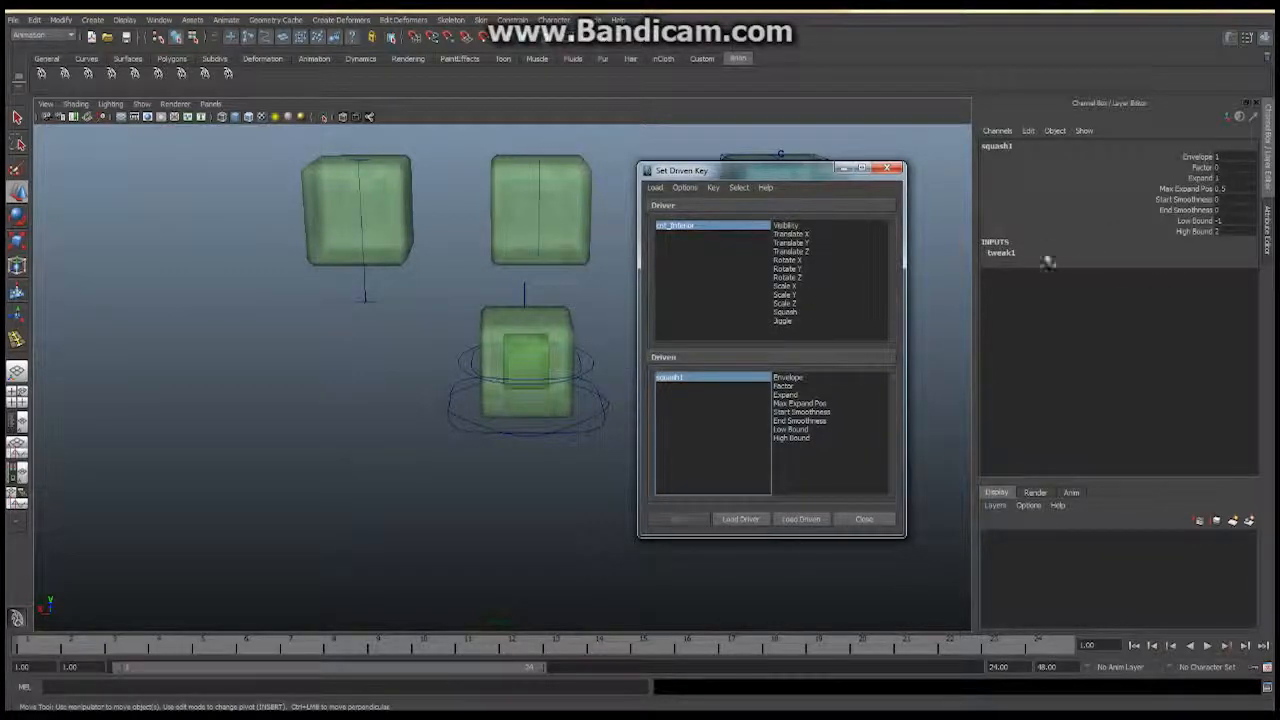
pyautogui.click(593, 363)
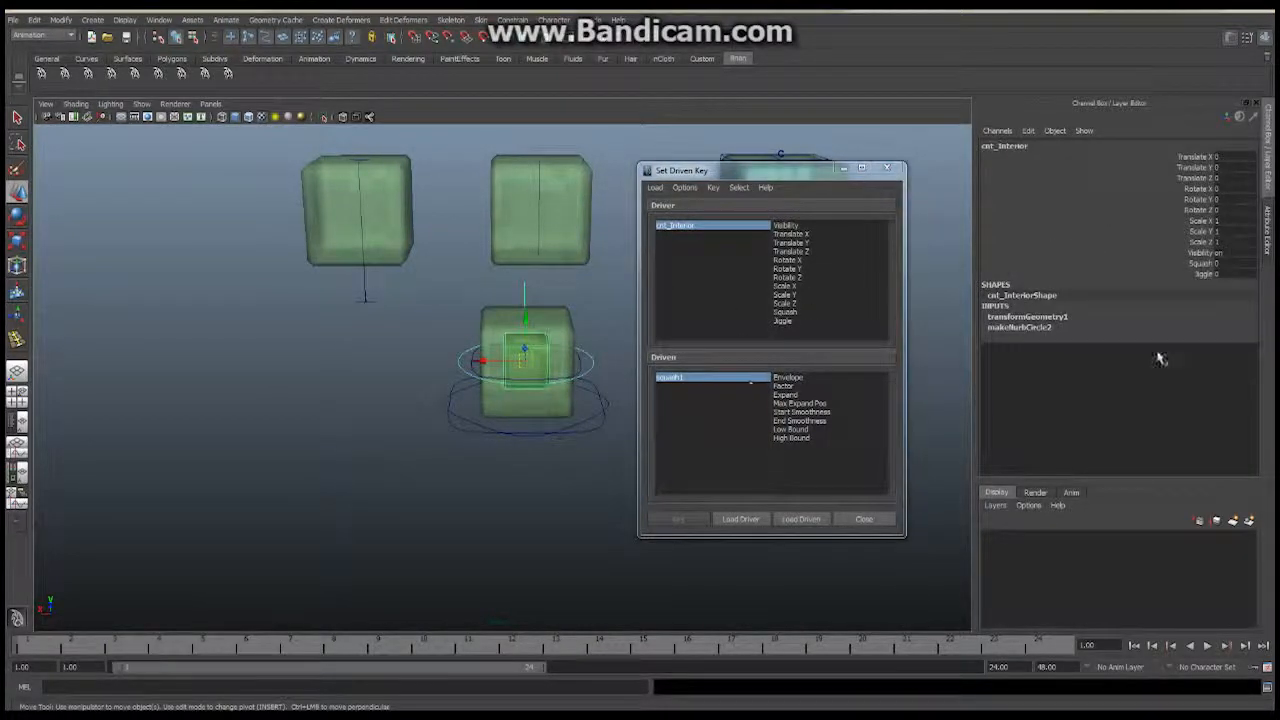
pyautogui.click(1224, 263)
pyautogui.write('1')
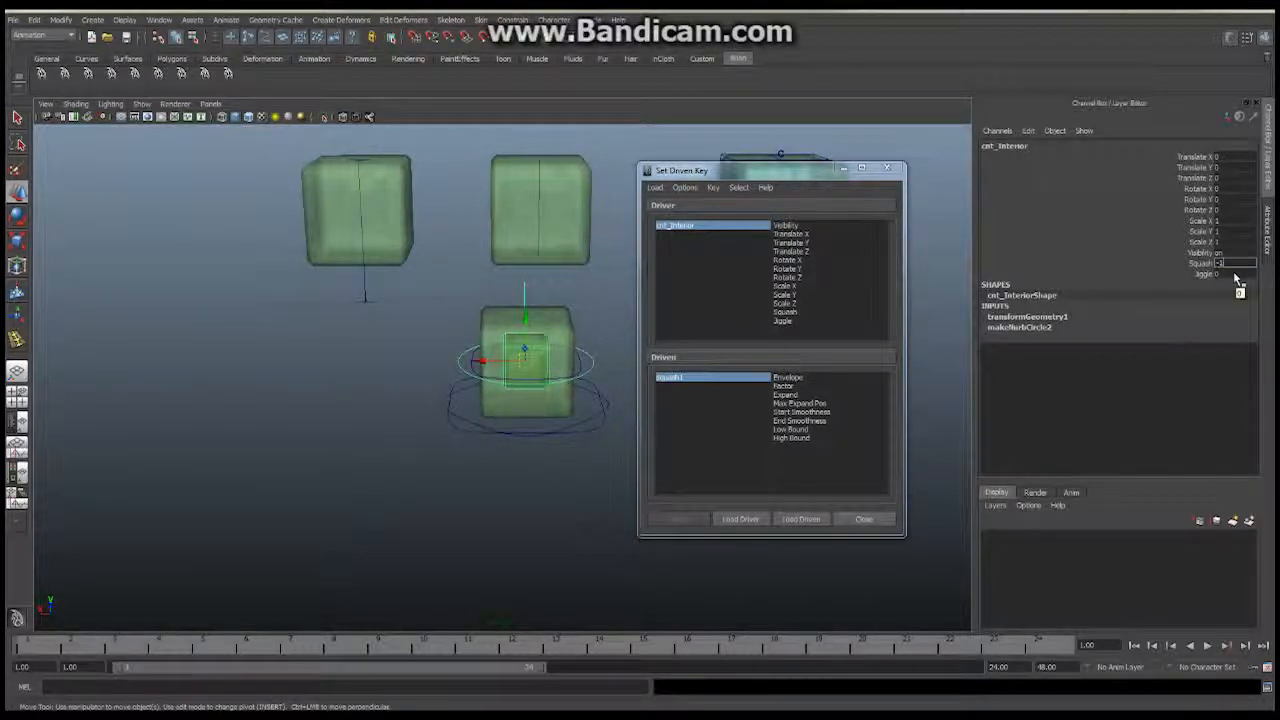
pyautogui.press('Return')
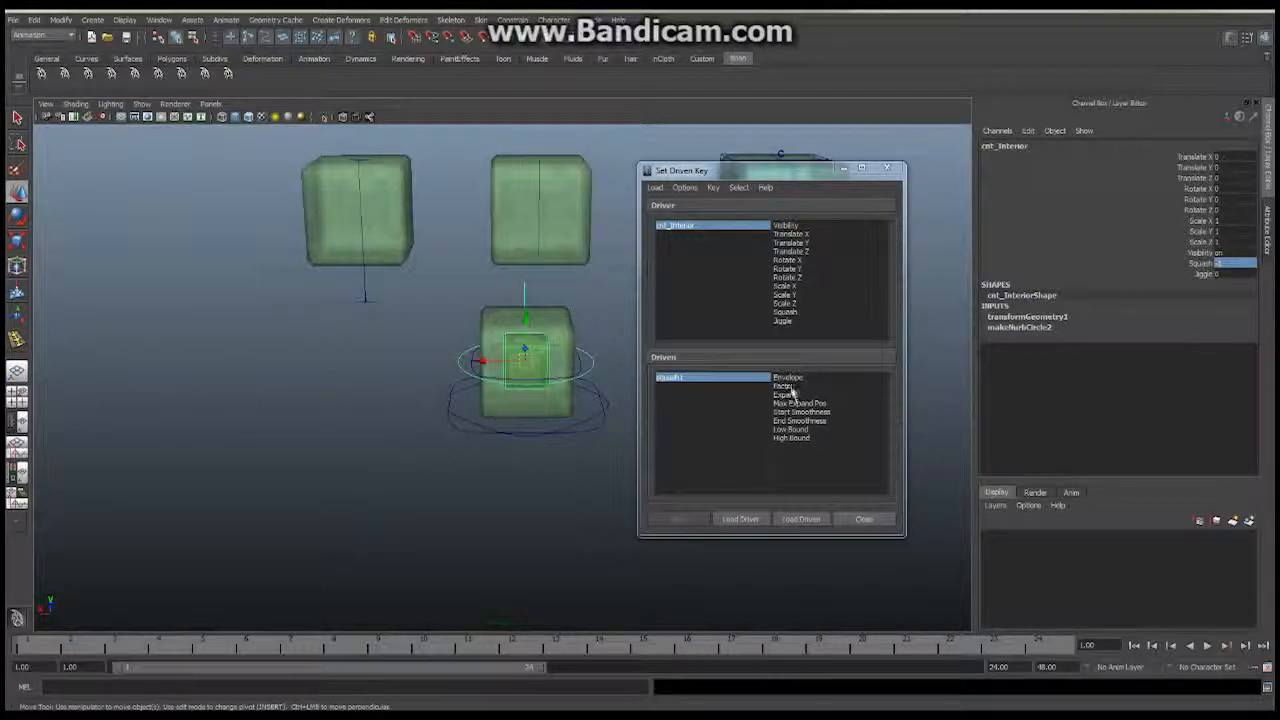
# Pair the driver's Squash with squash1's Factor, set Factor to -0.5 in the front view and key the relationship.
pyautogui.click(790, 312)
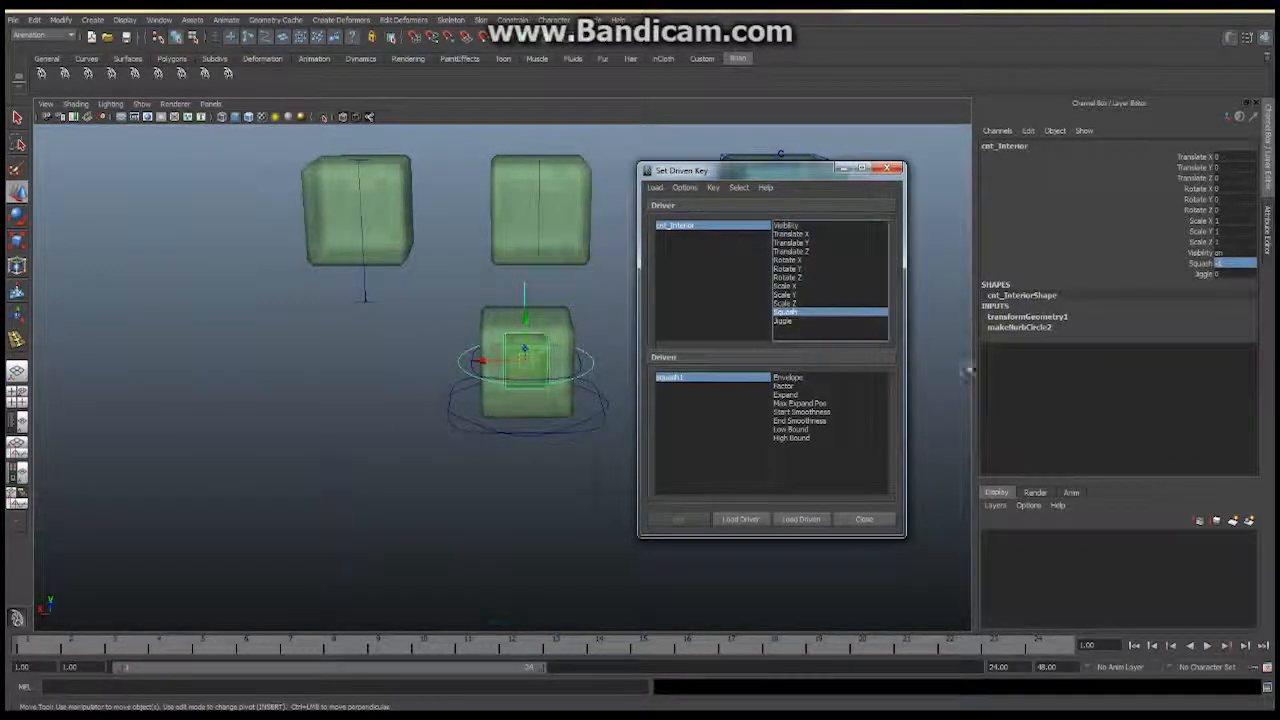
pyautogui.click(787, 386)
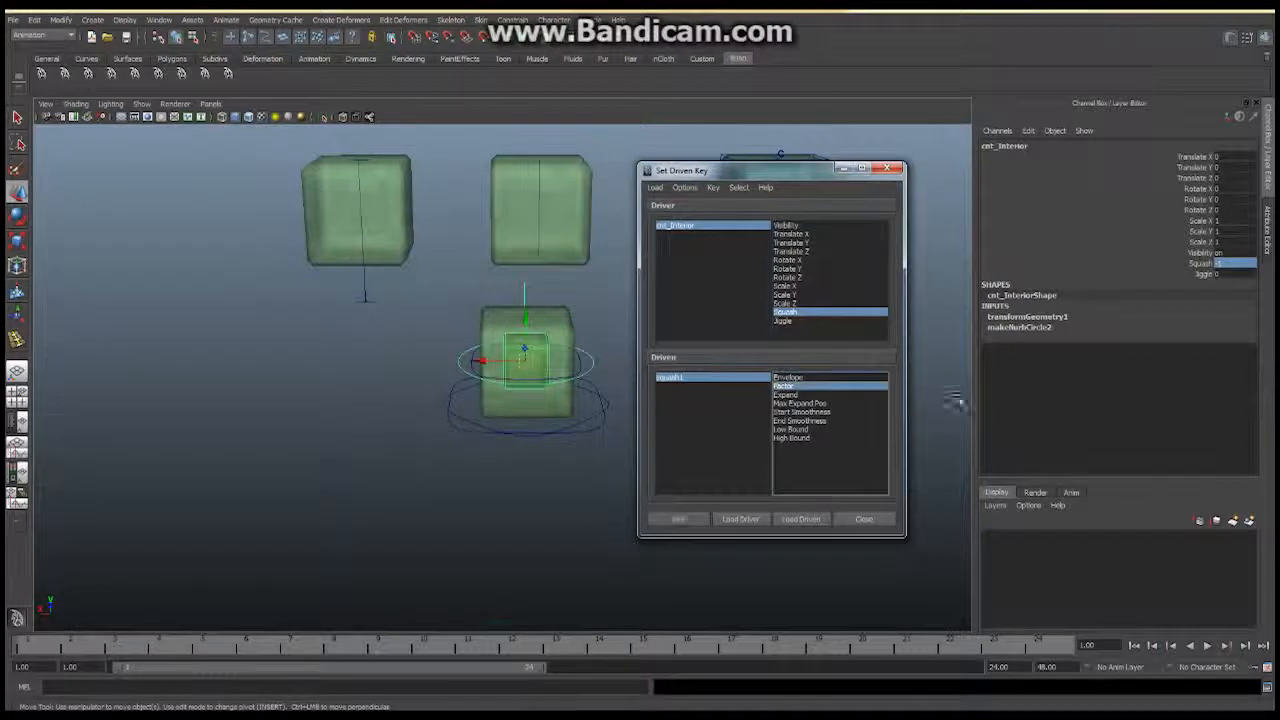
pyautogui.click(363, 286)
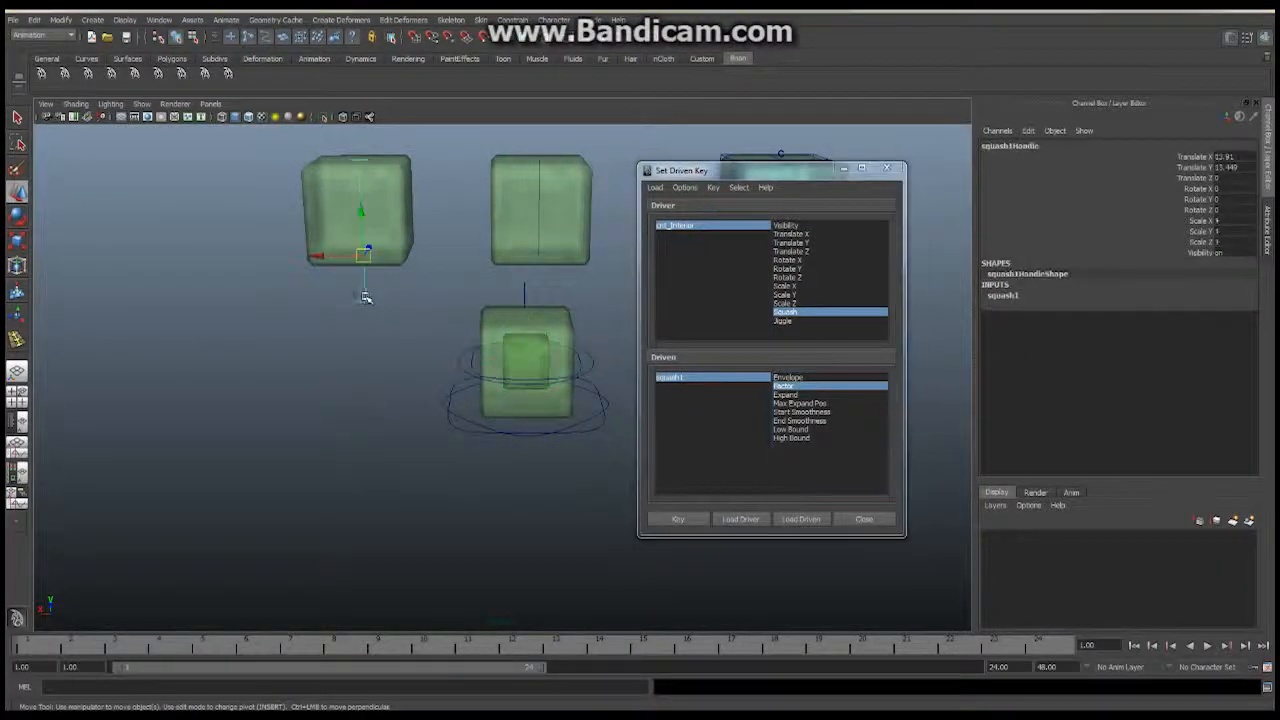
pyautogui.click(1017, 295)
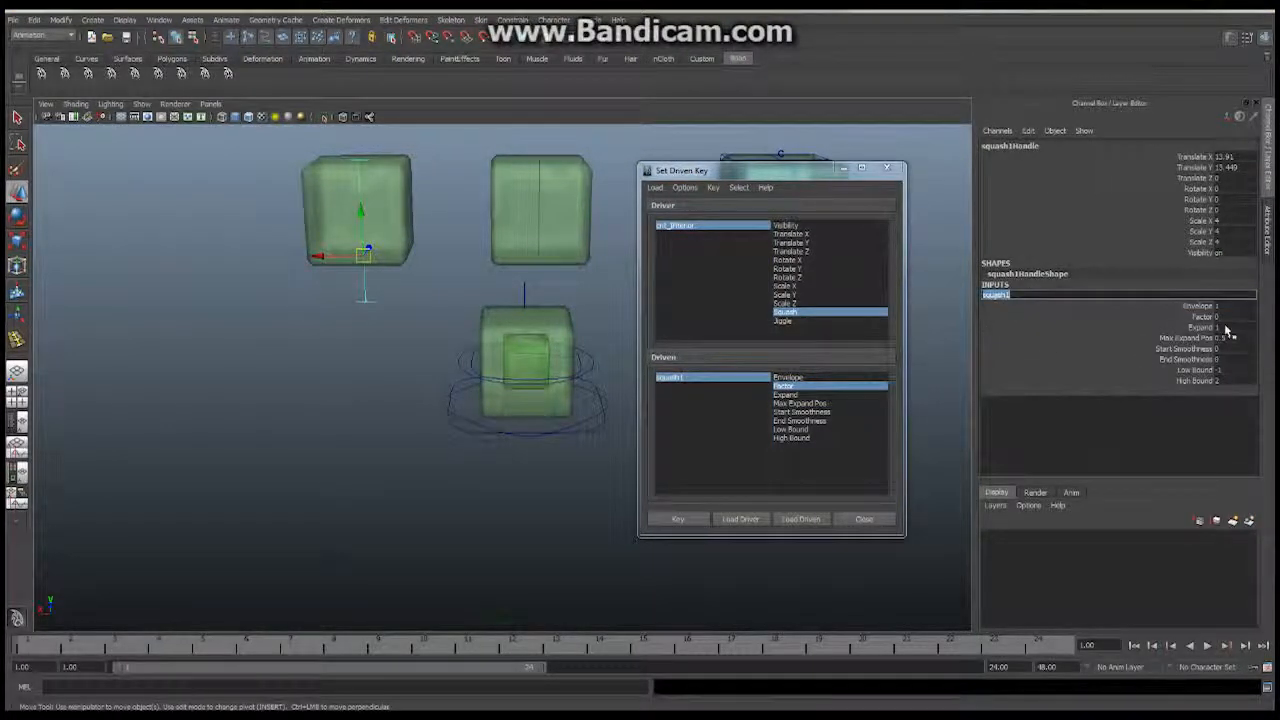
pyautogui.click(210, 103)
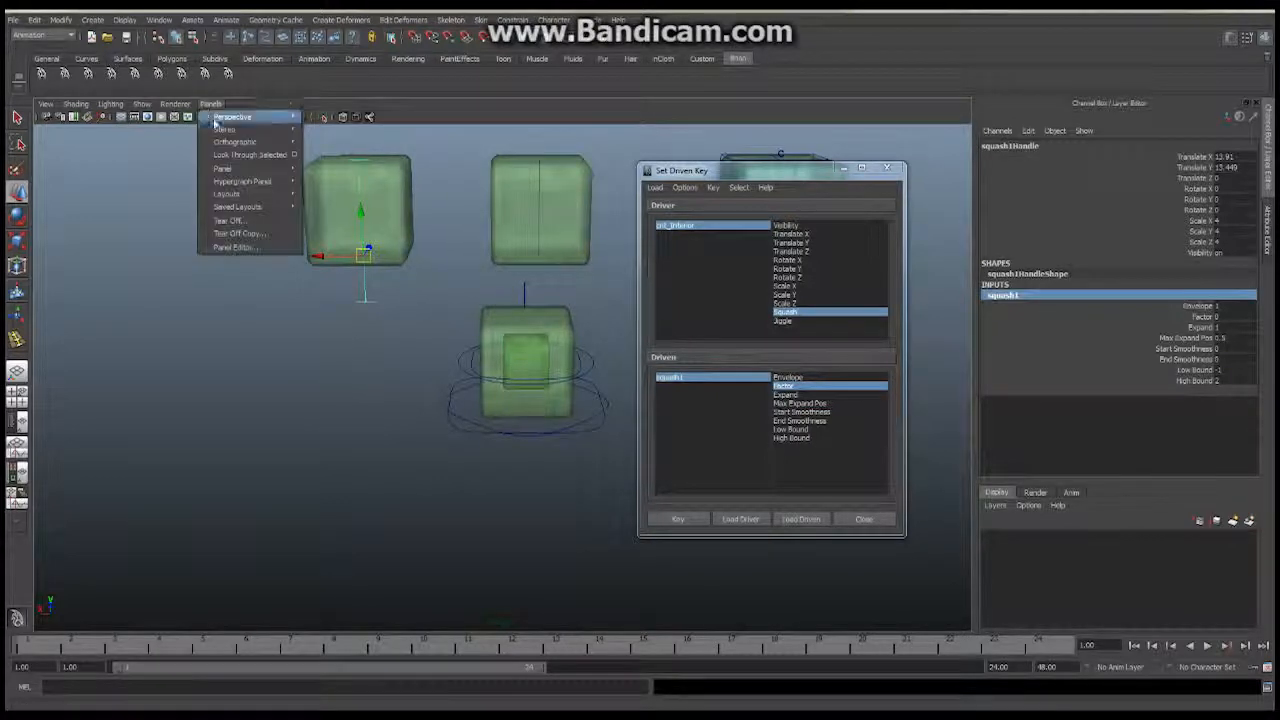
pyautogui.moveTo(240, 135)
pyautogui.click(335, 155)
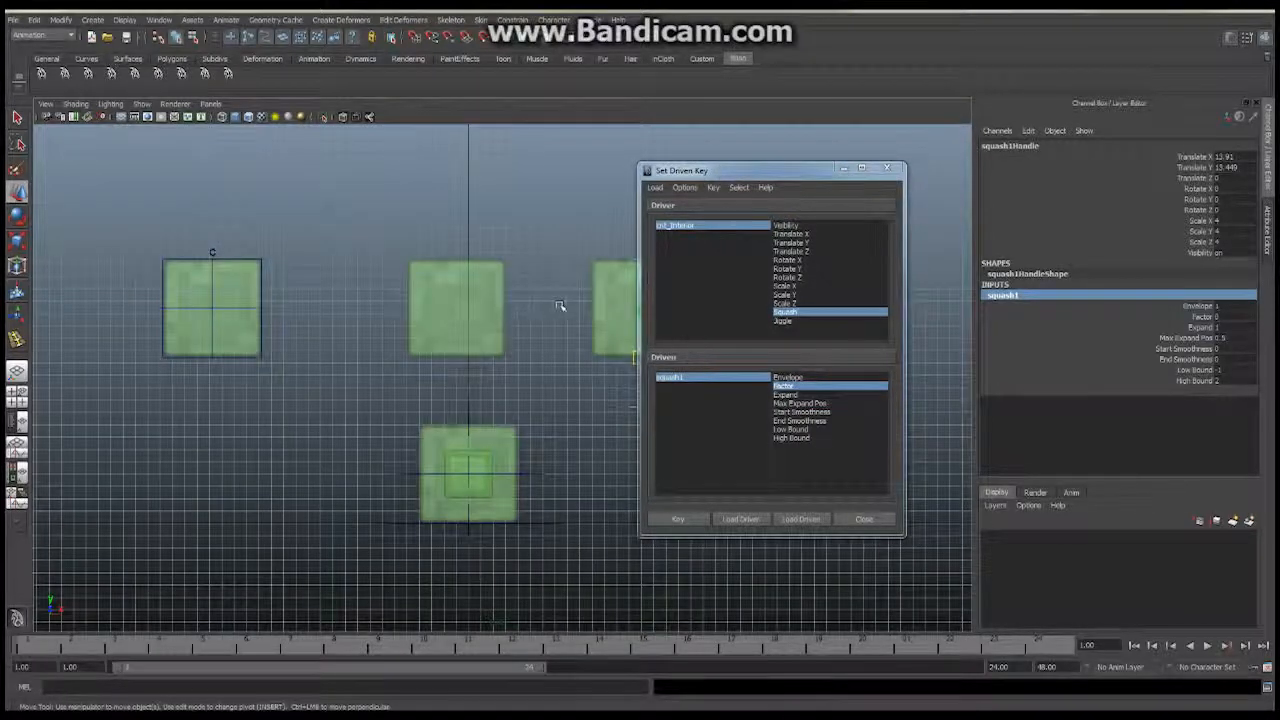
pyautogui.keyDown('alt'); pyautogui.moveTo(560, 306); pyautogui.dragTo(294, 286, button='middle'); pyautogui.keyUp('alt')
pyautogui.keyDown('alt'); pyautogui.moveTo(294, 286); pyautogui.dragTo(470, 310, button='right'); pyautogui.keyUp('alt')
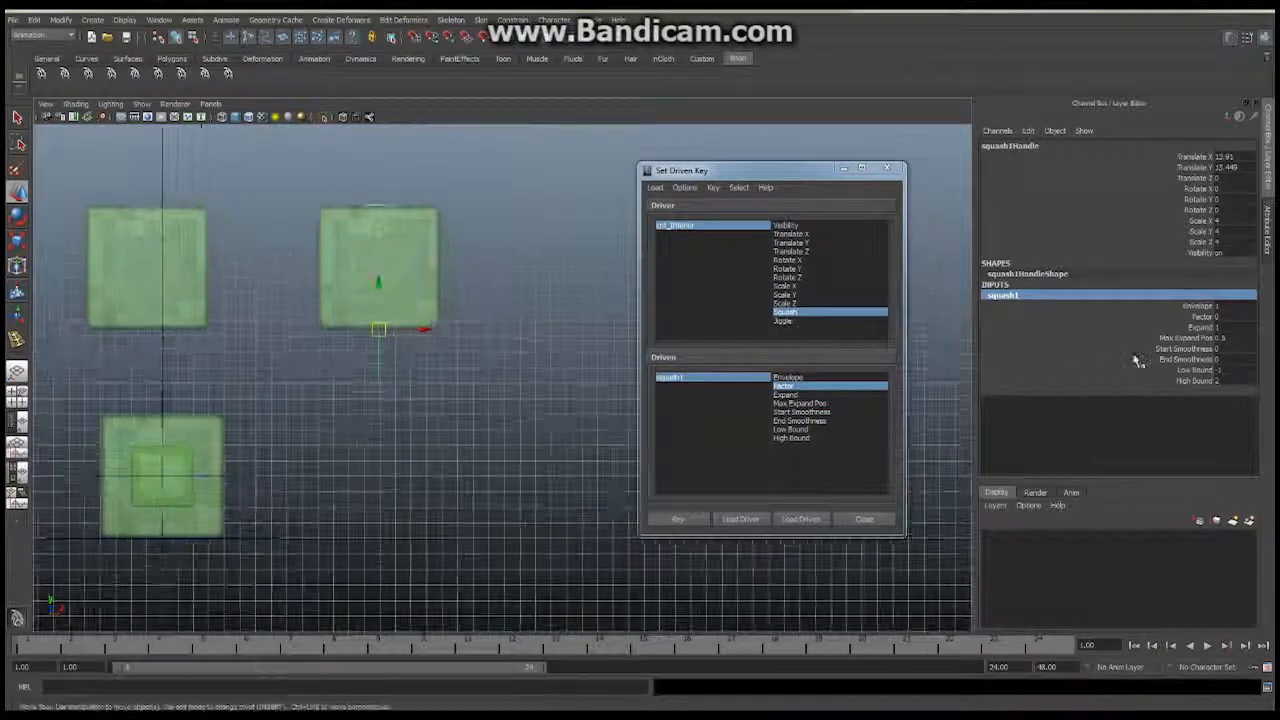
pyautogui.click(1203, 316)
pyautogui.moveTo(505, 290); pyautogui.dragTo(527, 290, button='middle')
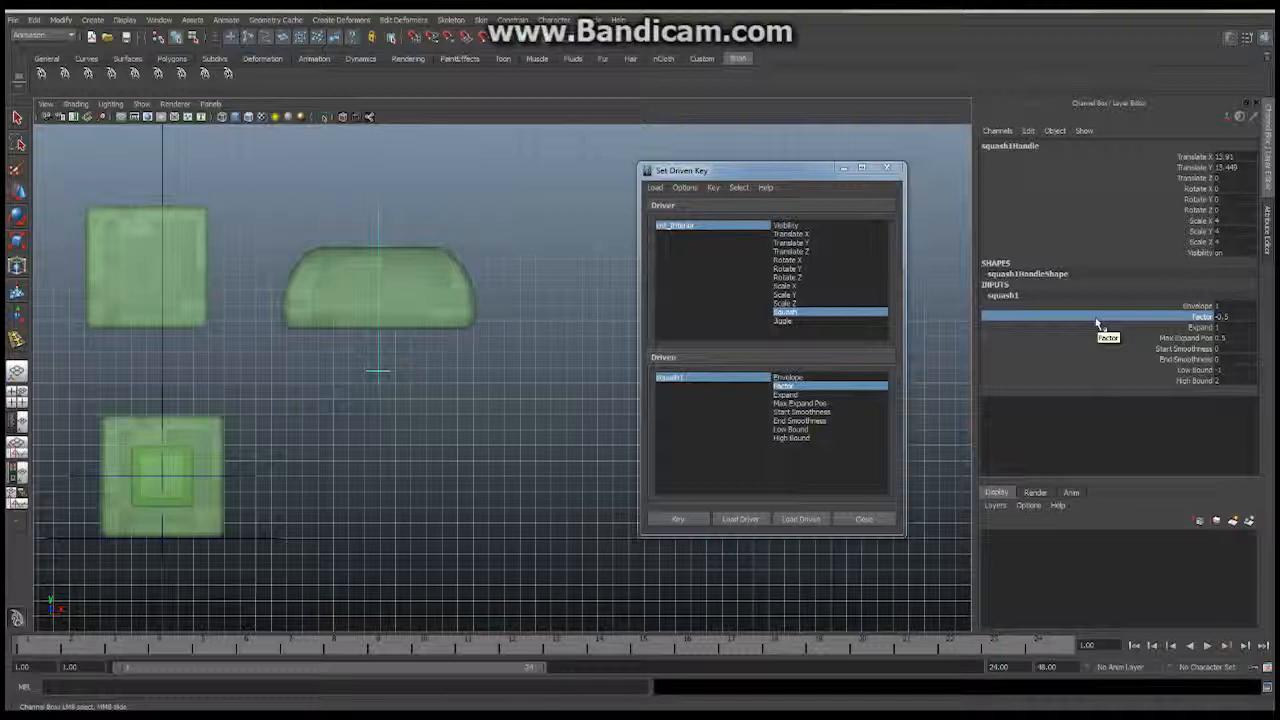
pyautogui.click(681, 519)
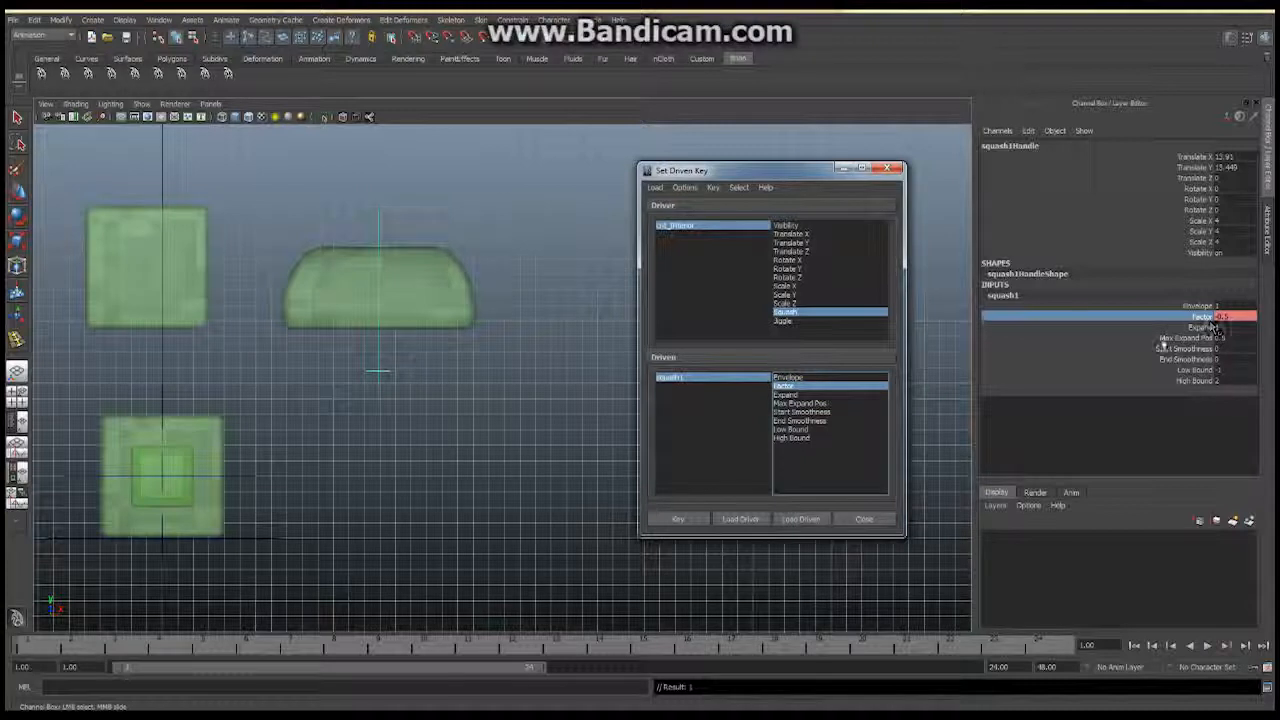
# Set cnt_Interior's Squash to 1 and squash1's Factor to 0.5, and set a second driven key.
pyautogui.click(254, 475)
pyautogui.doubleClick(1221, 262)
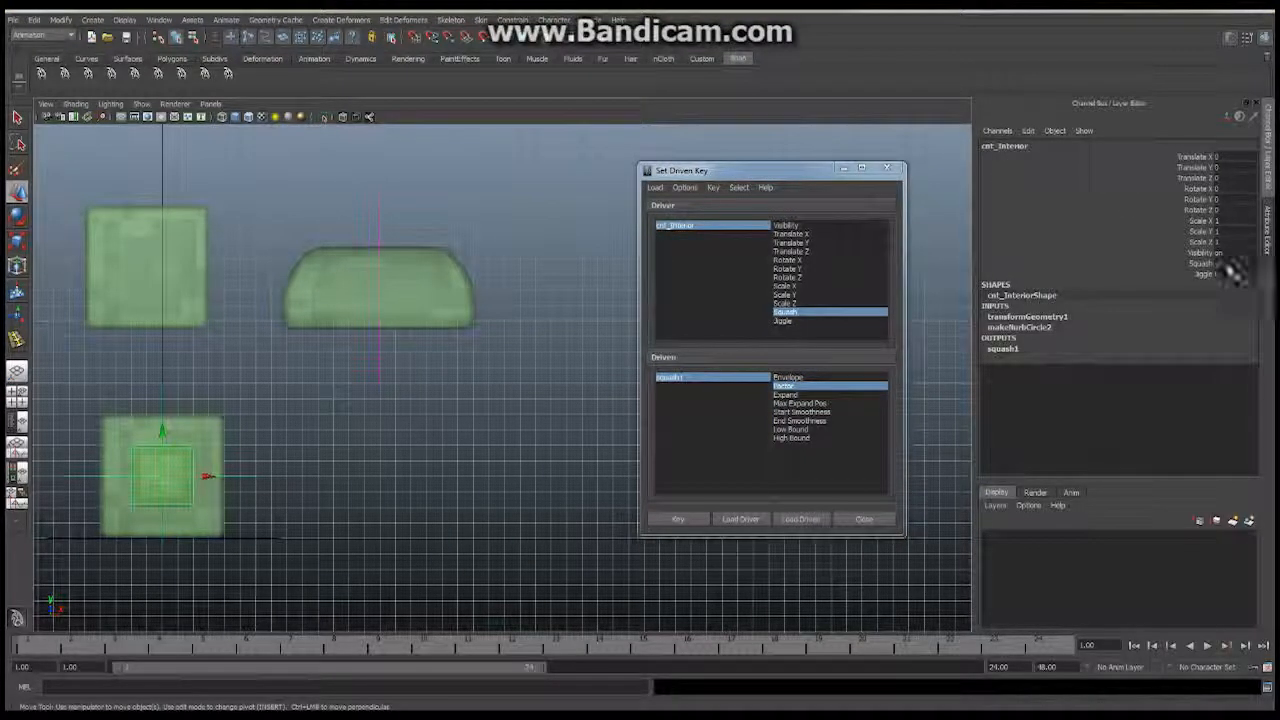
pyautogui.write('1')
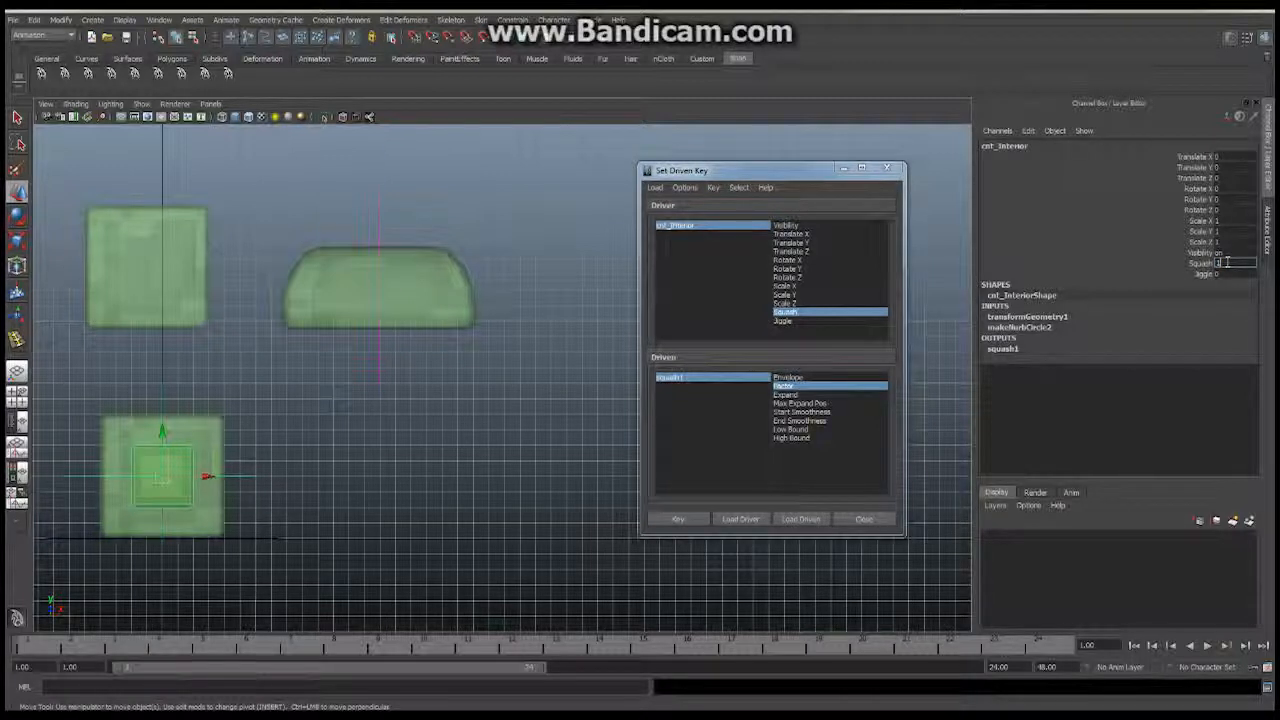
pyautogui.press('Return')
pyautogui.click(1010, 350)
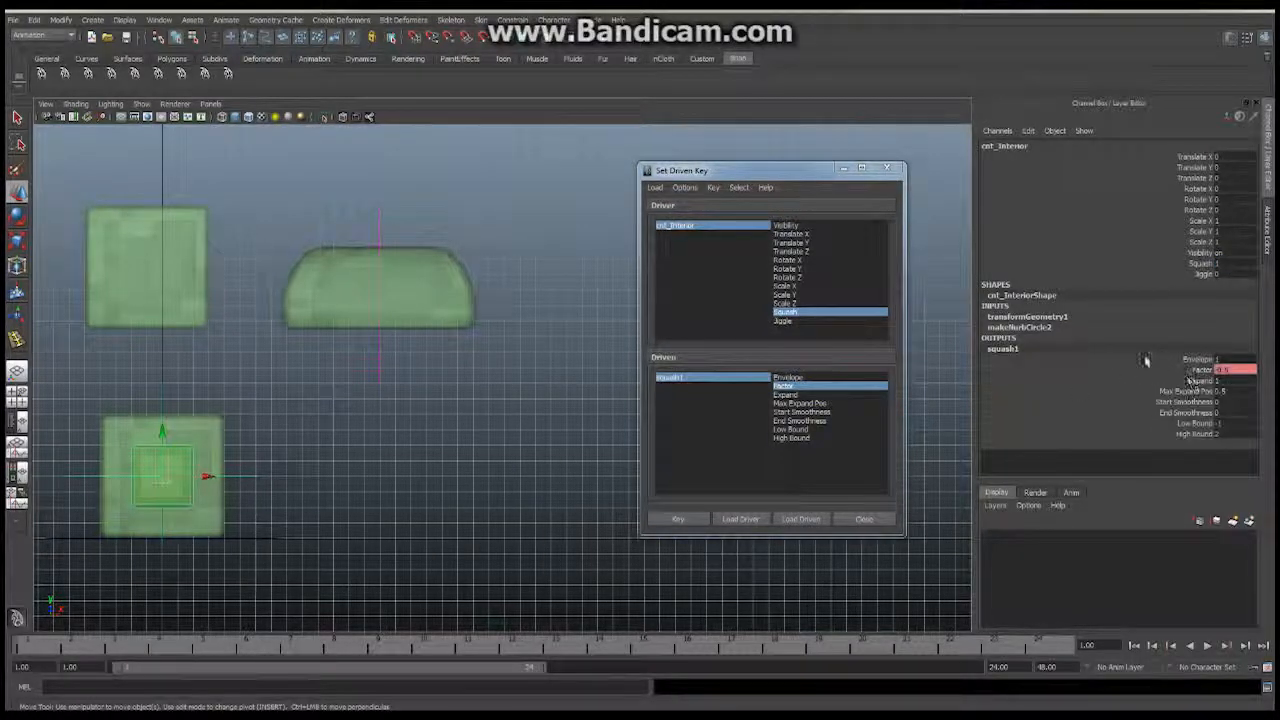
pyautogui.doubleClick(1224, 369)
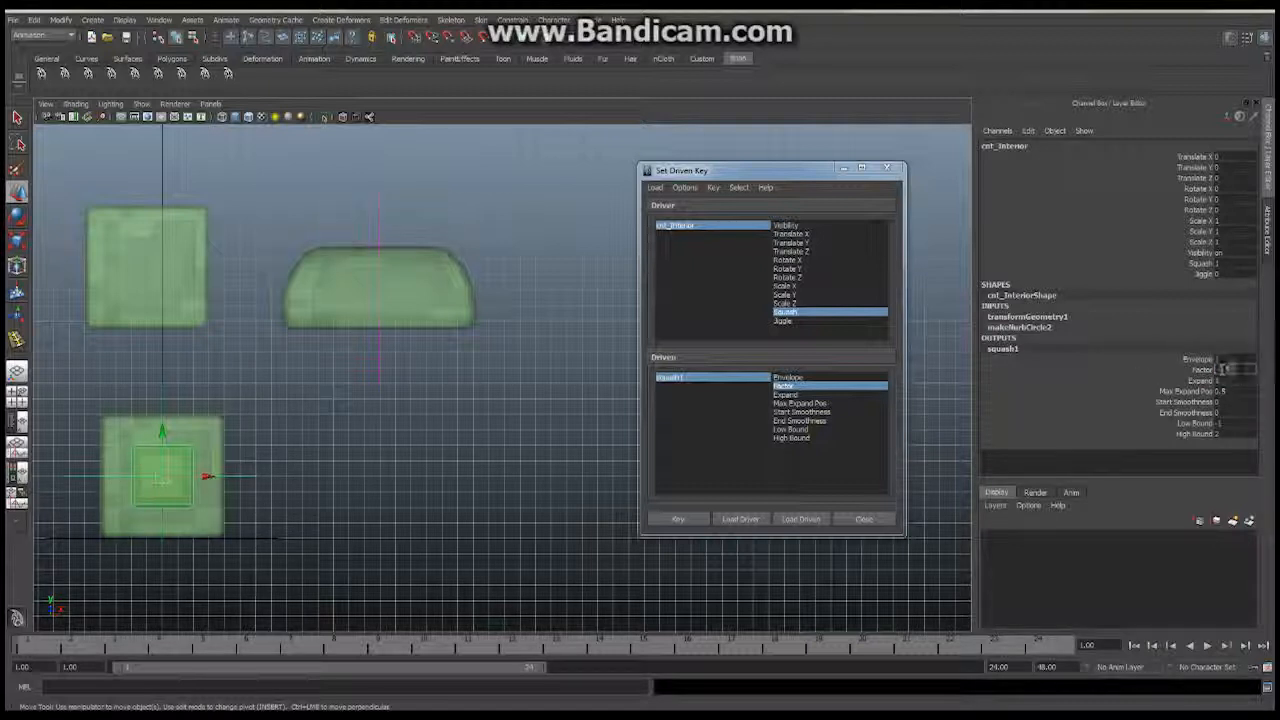
pyautogui.press('Return')
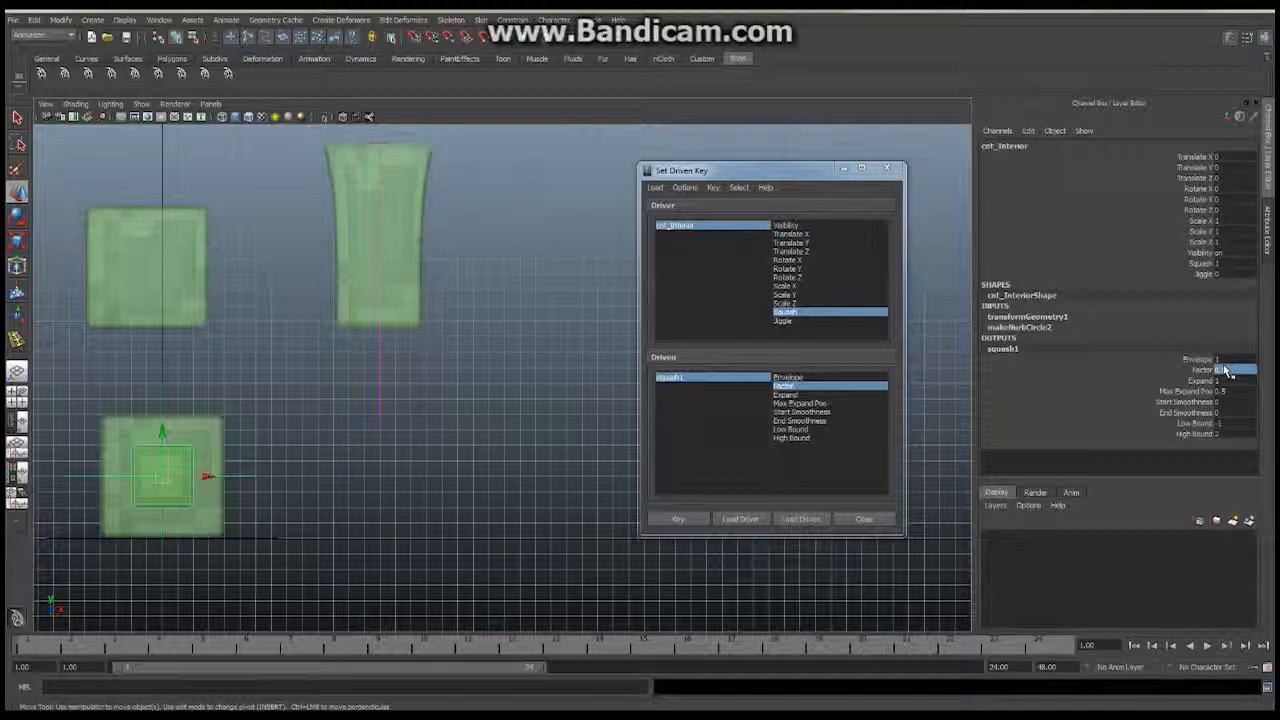
pyautogui.click(682, 518)
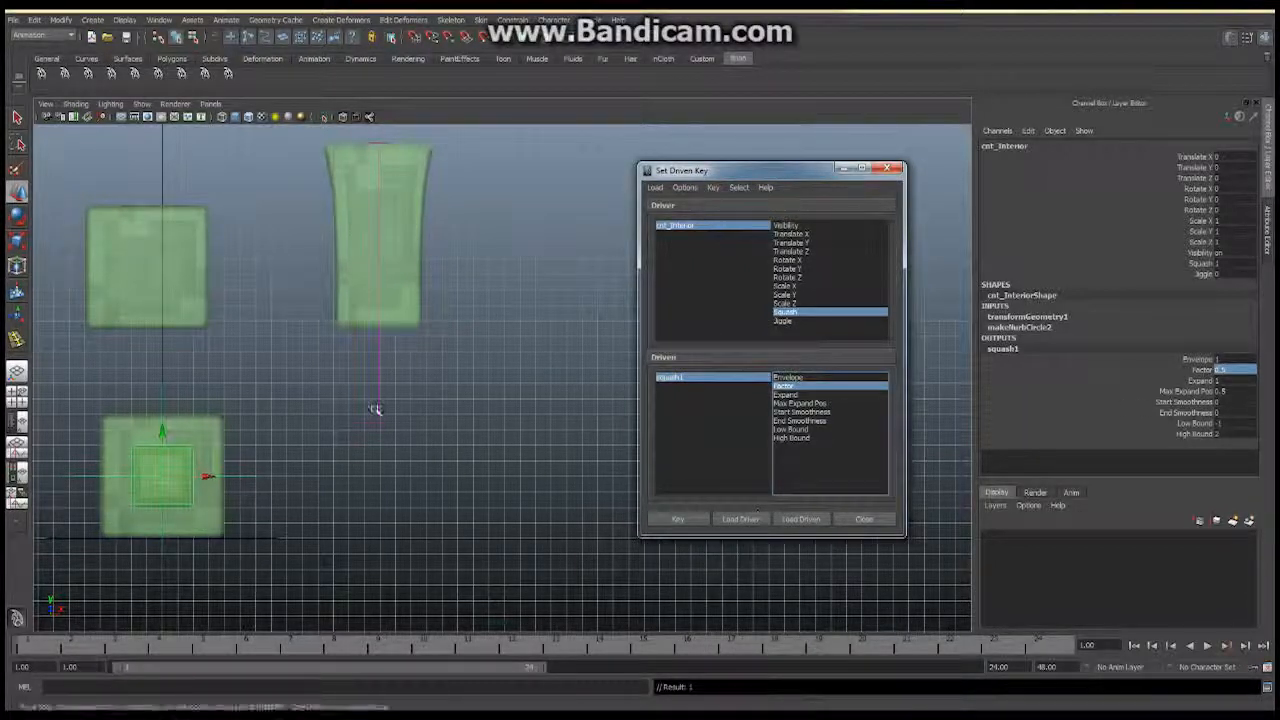
# Test the squash link by scrubbing cnt_Interior's Squash value, leave it at 0 and deselect the control.
pyautogui.click(1200, 263)
pyautogui.moveTo(1222, 264); pyautogui.dragTo(1224, 266, button='middle')
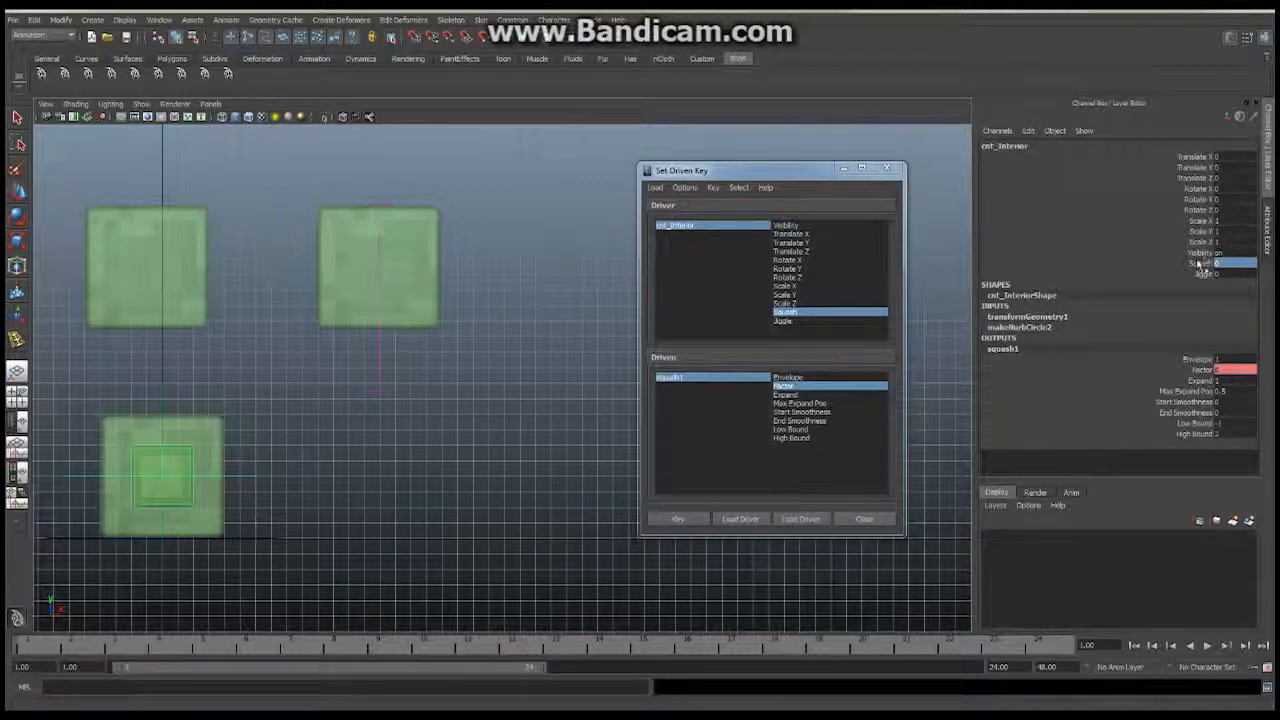
pyautogui.click(1200, 263)
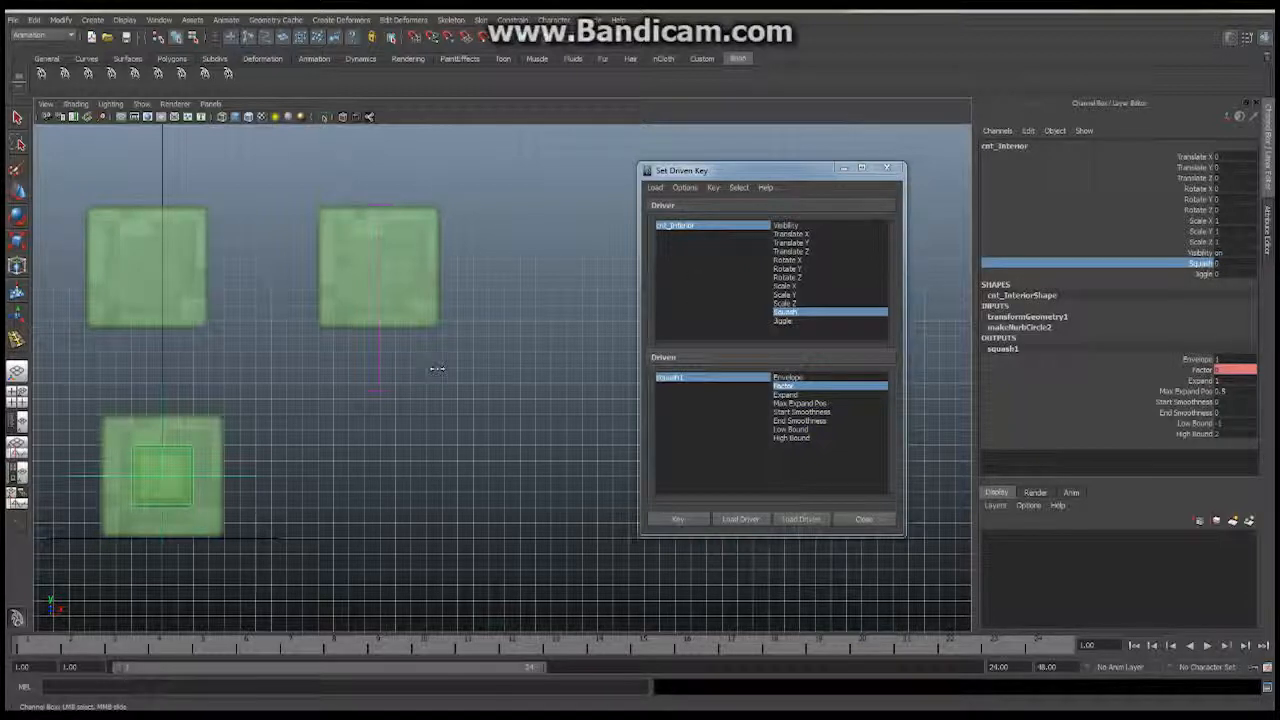
pyautogui.moveTo(437, 368); pyautogui.dragTo(437, 371, button='middle')
pyautogui.hotkey('ctrl', 'z')
pyautogui.click(229, 350)
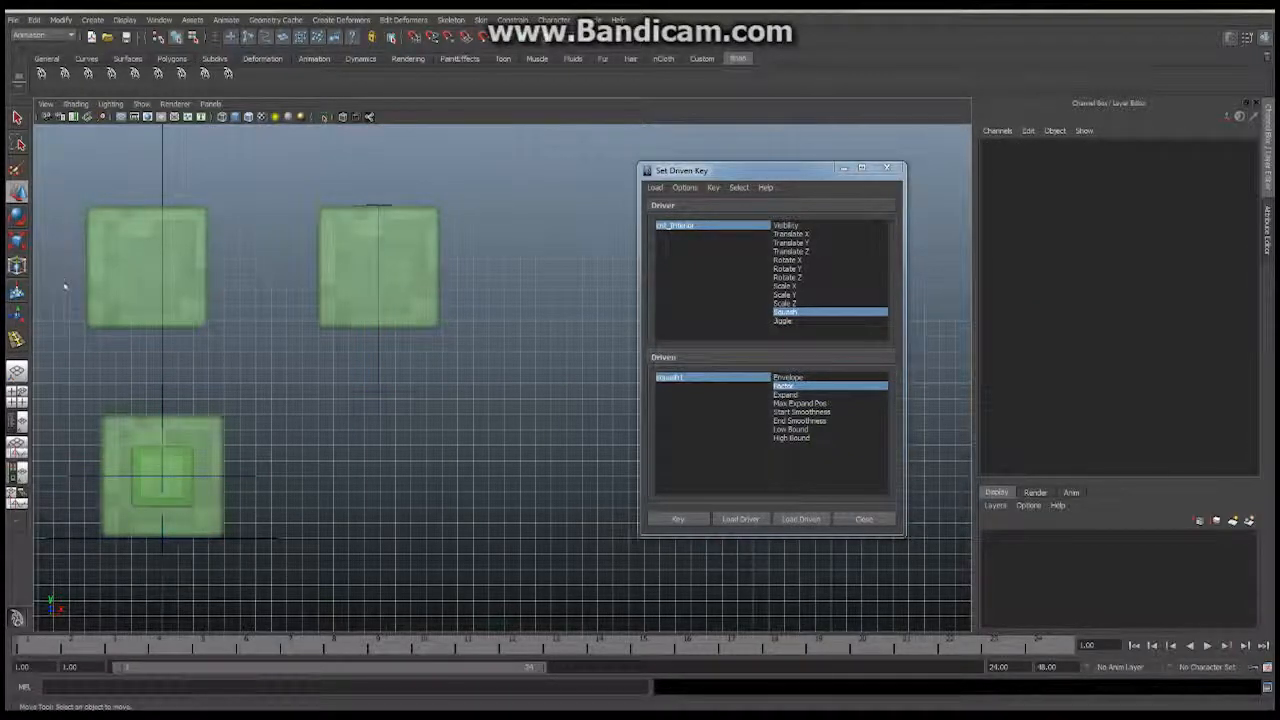
# Return to the perspective view, select the sine deformer handle inside the middle cube and frame it.
pyautogui.click(17, 371)
pyautogui.keyDown('alt'); pyautogui.moveTo(437, 274); pyautogui.dragTo(266, 423, button='middle'); pyautogui.keyUp('alt')
pyautogui.keyDown('alt'); pyautogui.moveTo(266, 423); pyautogui.dragTo(631, 388, button='right'); pyautogui.keyUp('alt')
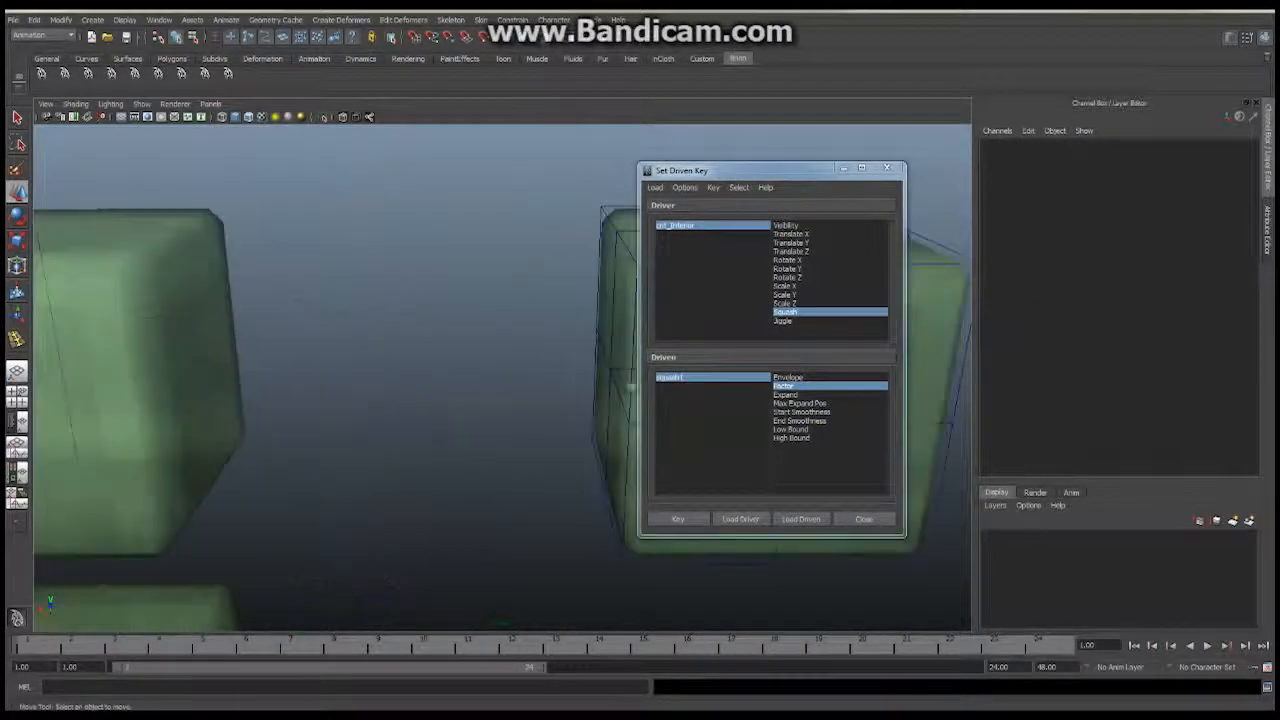
pyautogui.keyDown('alt'); pyautogui.moveTo(200, 385); pyautogui.dragTo(490, 375, button='middle'); pyautogui.keyUp('alt')
pyautogui.keyDown('alt'); pyautogui.moveTo(260, 370); pyautogui.dragTo(440, 369, button='right'); pyautogui.keyUp('alt')
pyautogui.keyDown('alt'); pyautogui.moveTo(200, 368); pyautogui.dragTo(500, 368, button='middle'); pyautogui.keyUp('alt')
pyautogui.keyDown('alt'); pyautogui.moveTo(160, 367); pyautogui.dragTo(326, 360, button='right'); pyautogui.keyUp('alt')
pyautogui.click(203, 371)
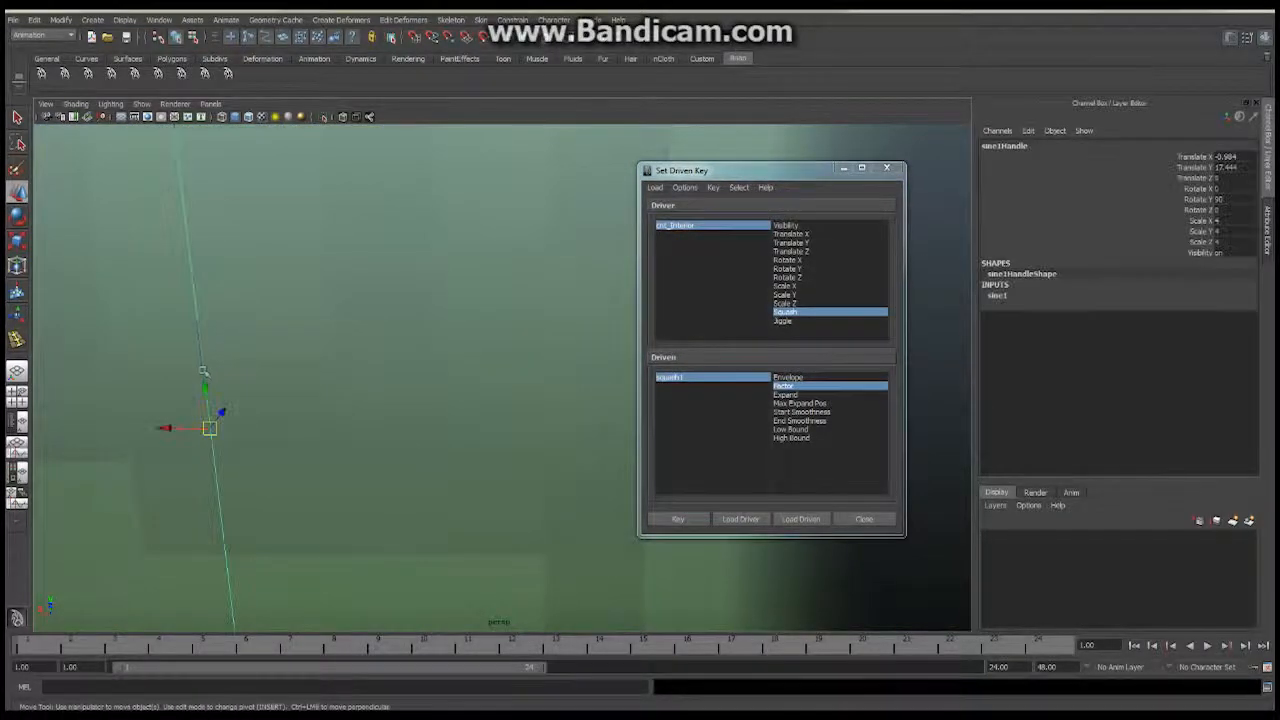
pyautogui.press('f')
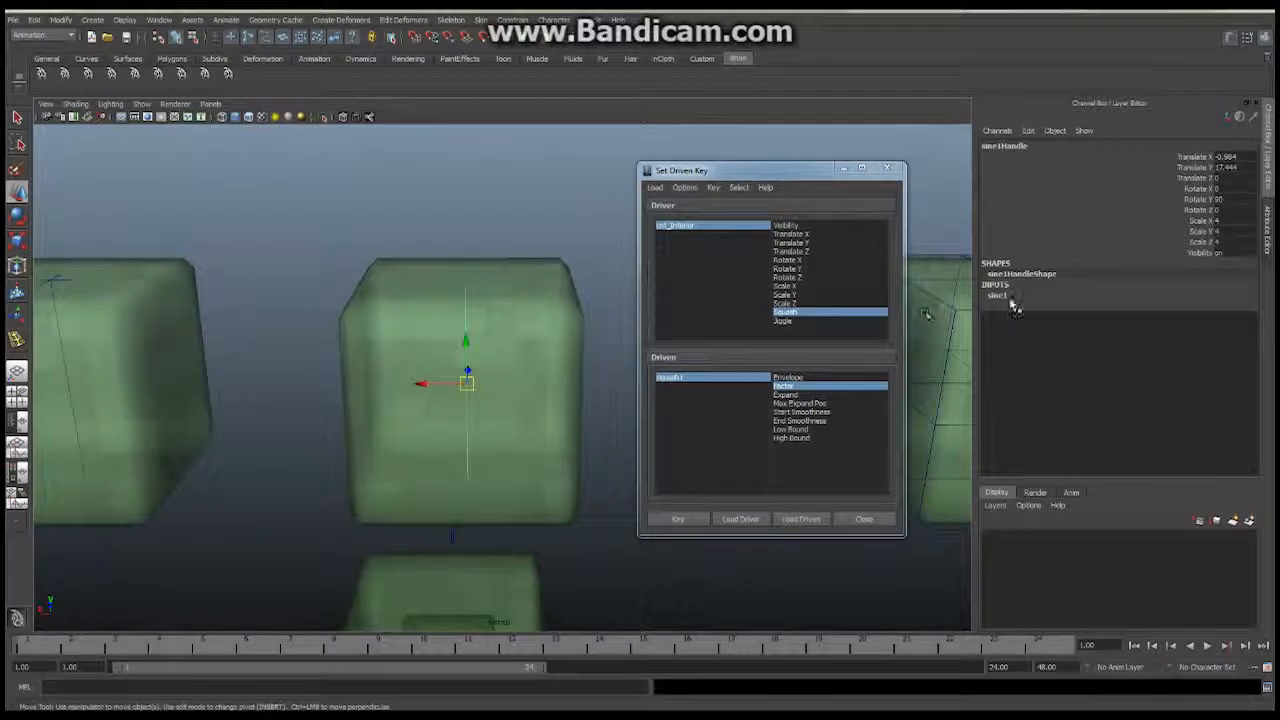
# Load only the sine1 deformer as the driven object in Set Driven Key.
pyautogui.click(1000, 296)
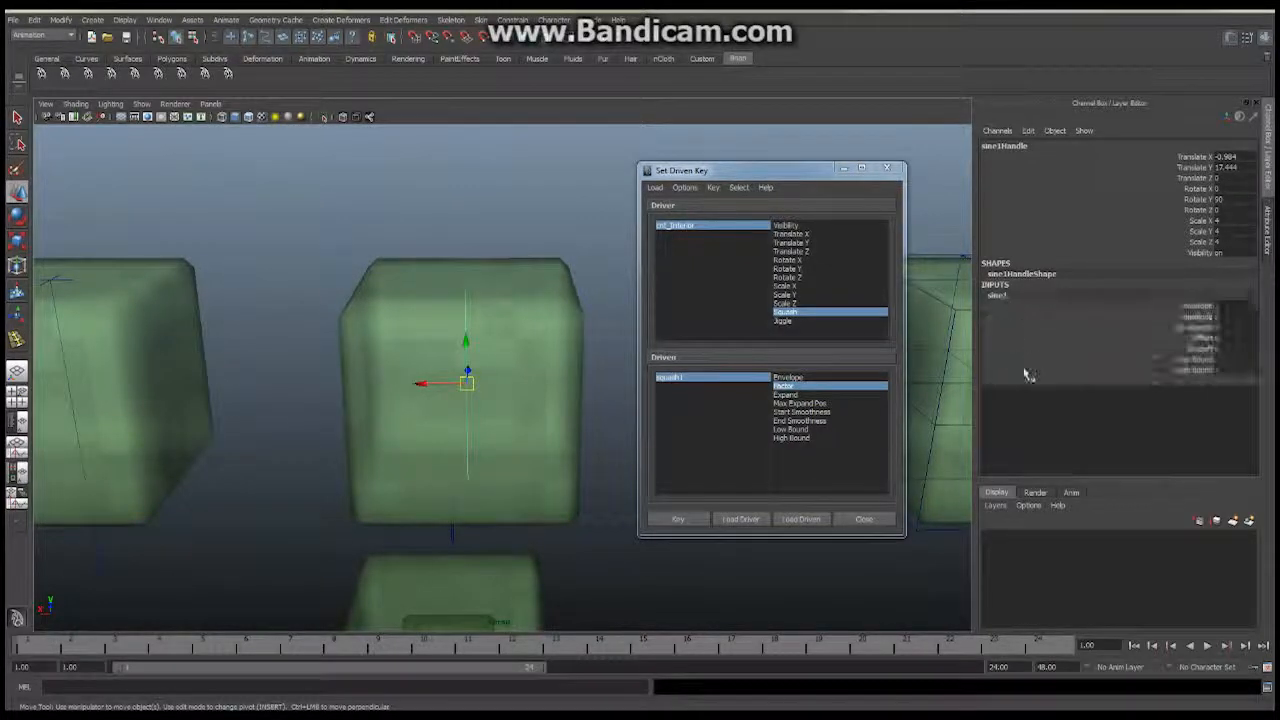
pyautogui.click(816, 520)
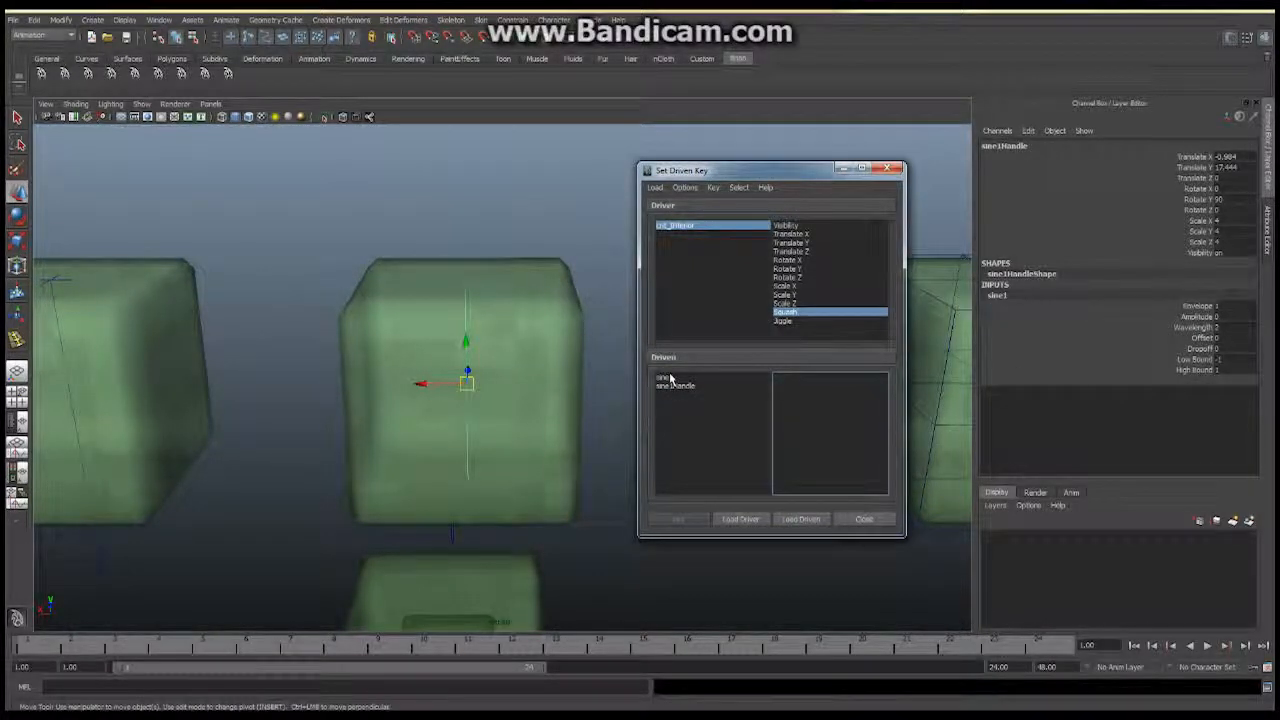
pyautogui.click(668, 378)
pyautogui.click(801, 520)
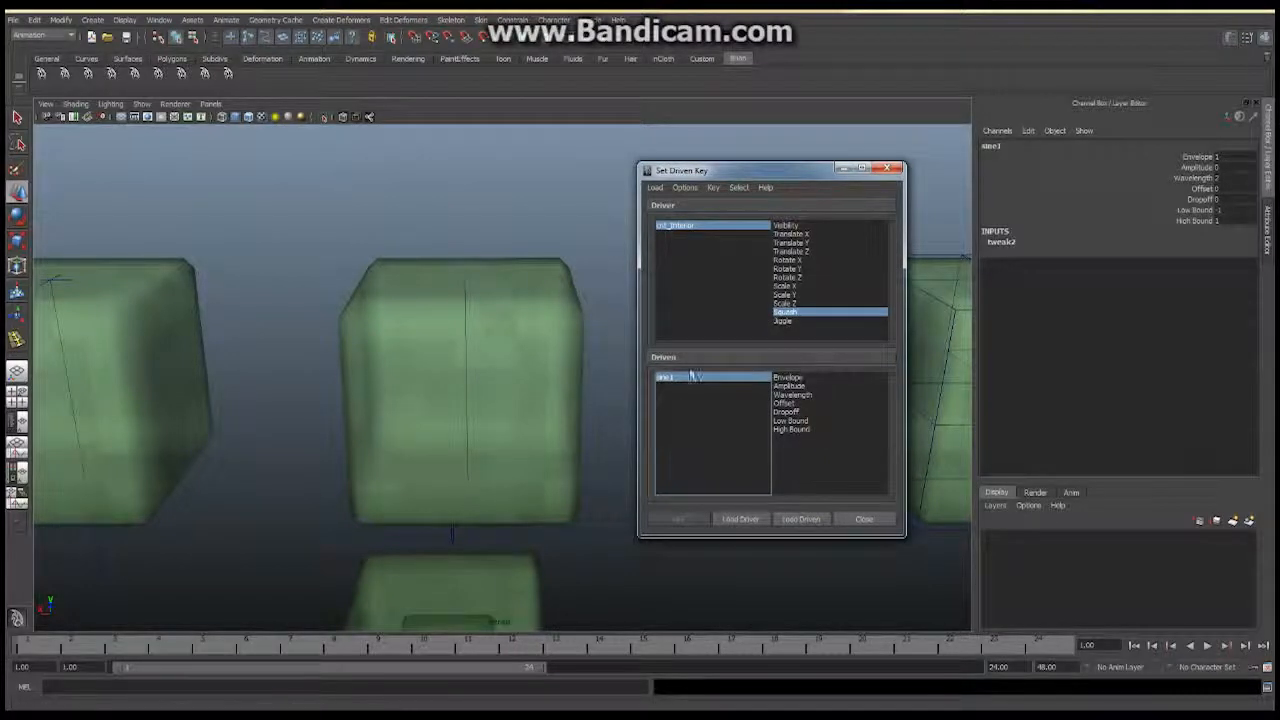
# Choose Jiggle as cnt_Interior's driver attribute and Amplitude as sine1's driven attribute.
pyautogui.scroll(-3, 431, 354)
pyautogui.keyDown('alt'); pyautogui.moveTo(431, 354); pyautogui.dragTo(420, 294); pyautogui.keyUp('alt')
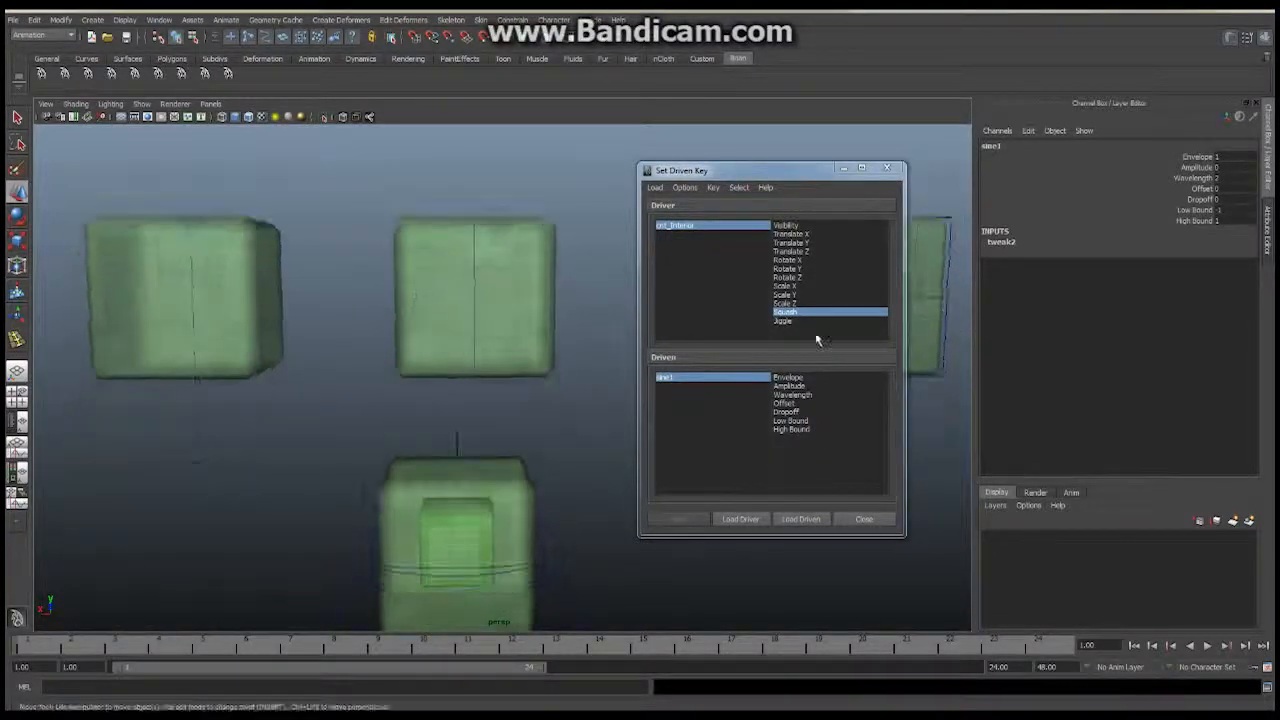
pyautogui.click(790, 321)
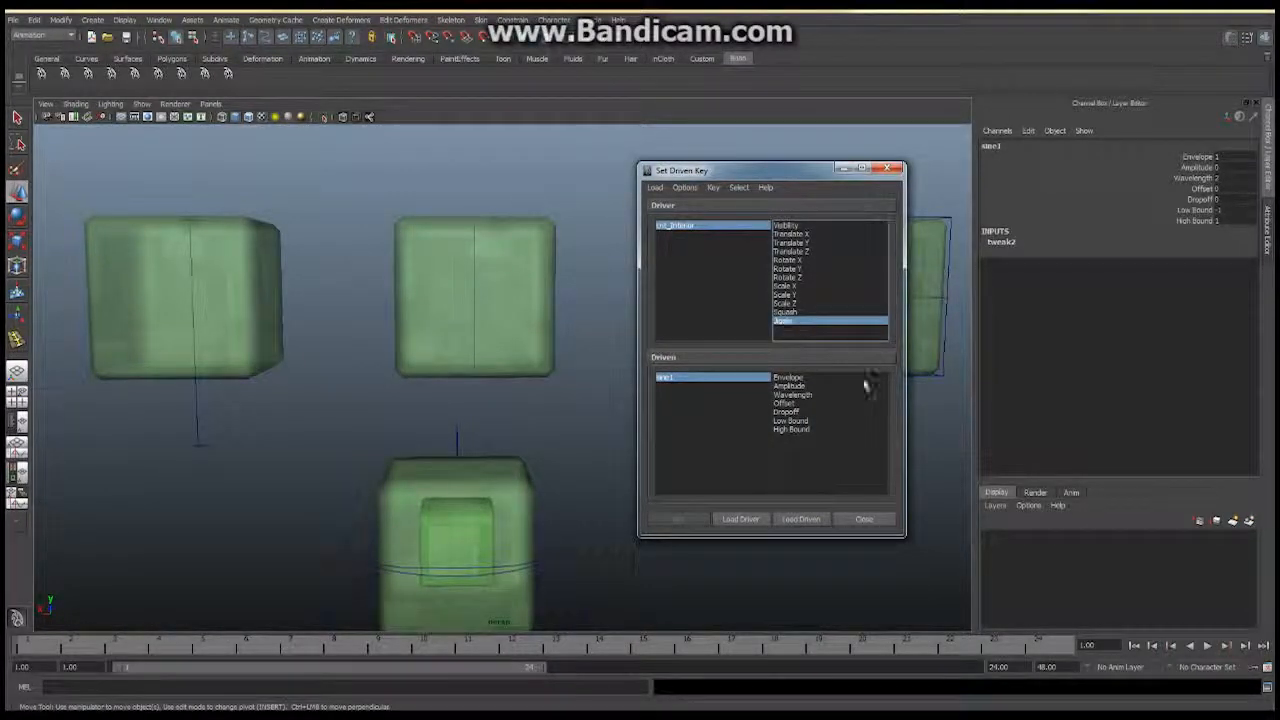
pyautogui.click(809, 386)
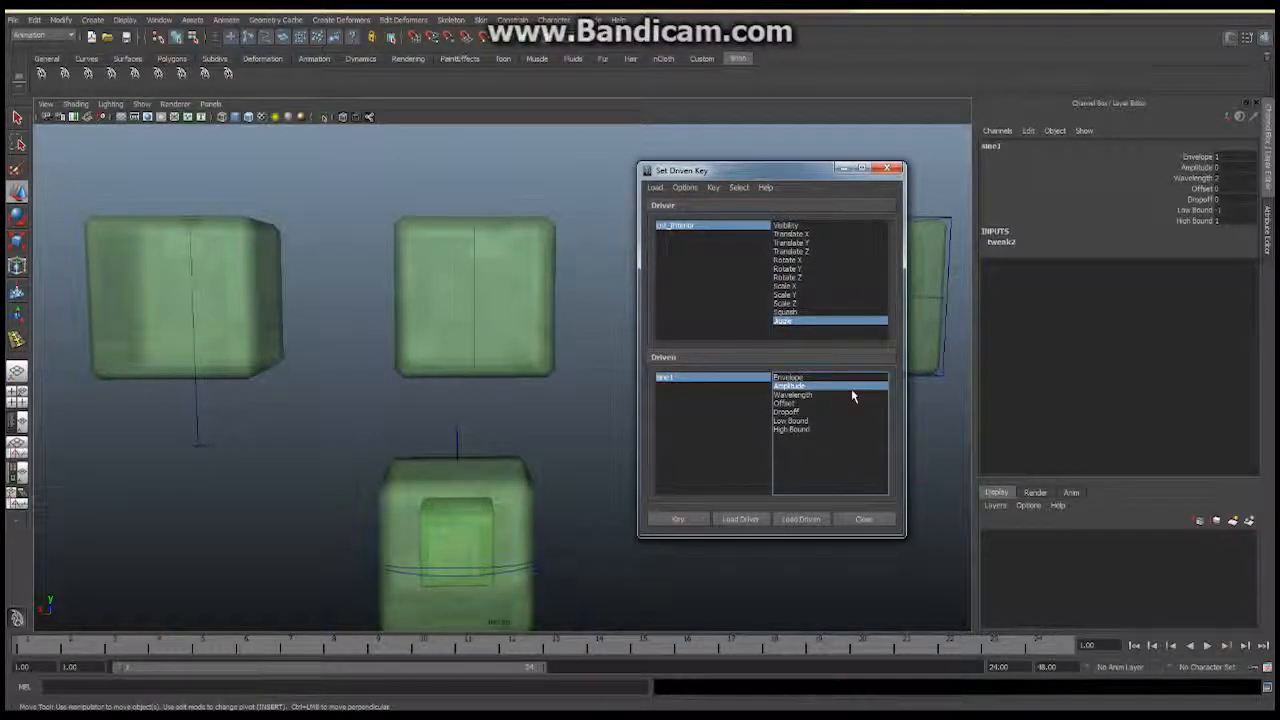
# Select the cnt_Interior control around the main cube and set its Jiggle attribute to -1.
pyautogui.keyDown('alt'); pyautogui.moveTo(502, 440); pyautogui.dragTo(477, 408, button='middle'); pyautogui.keyUp('alt')
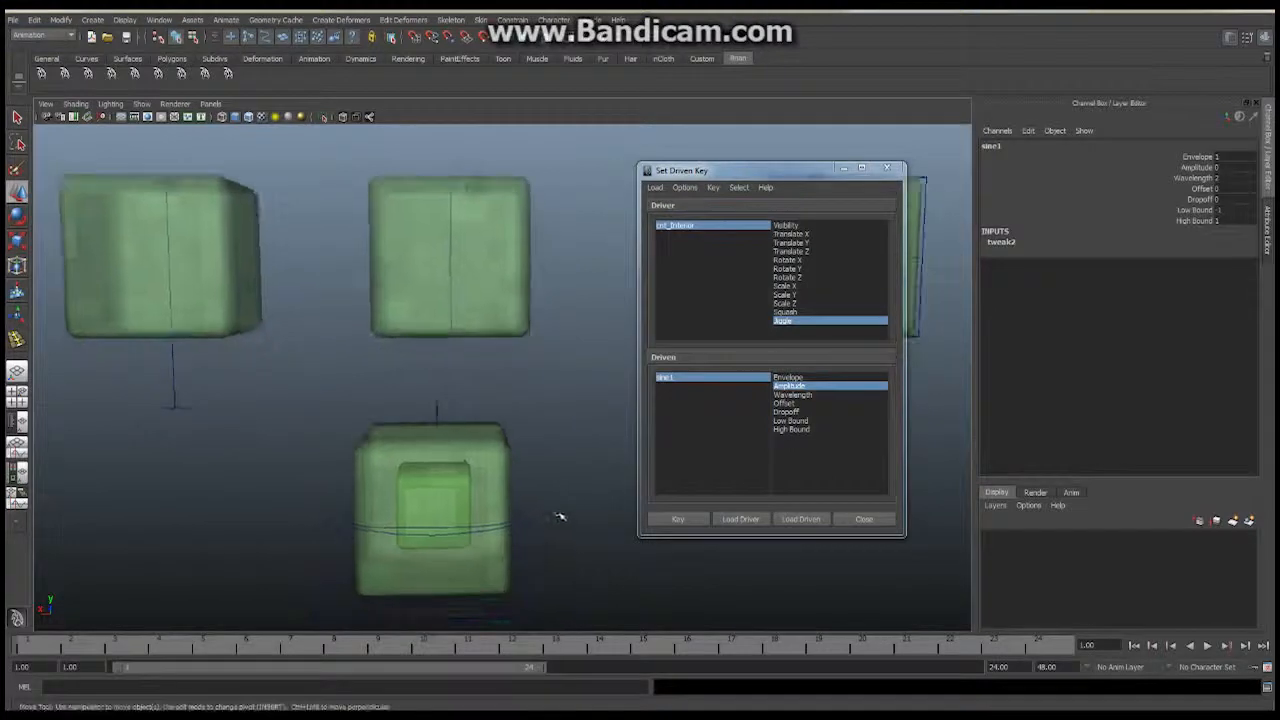
pyautogui.click(543, 506)
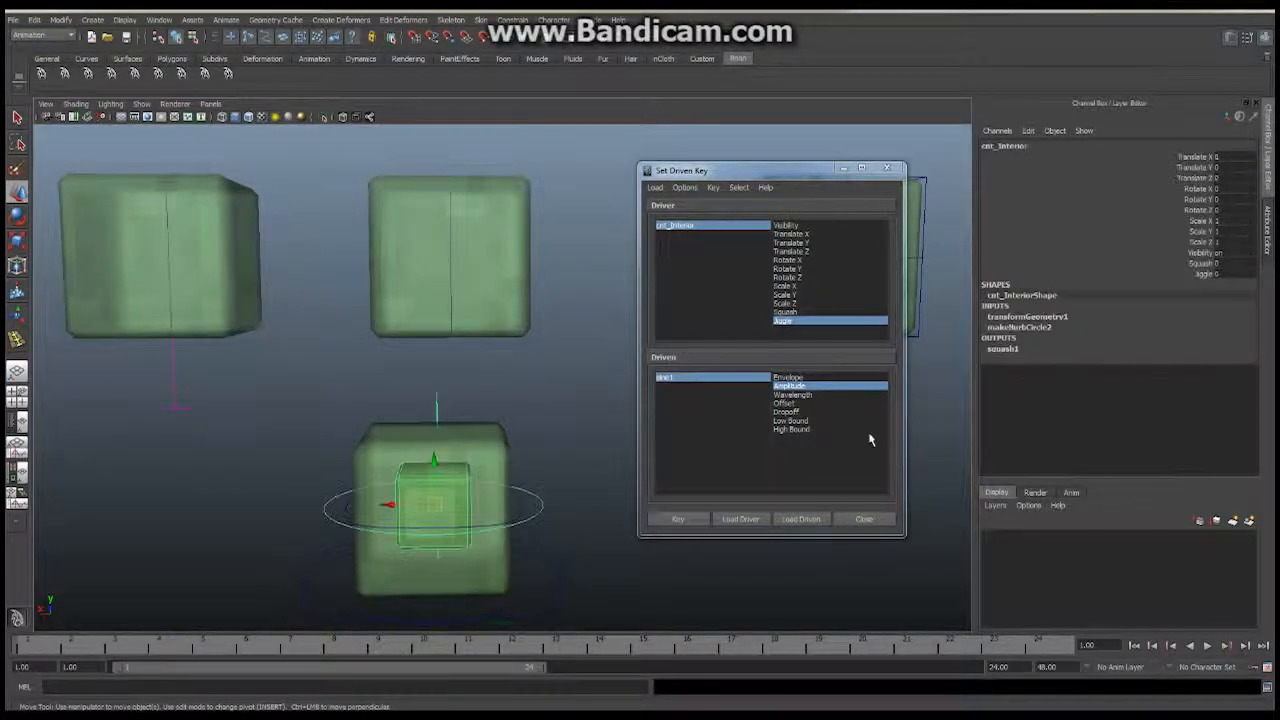
pyautogui.click(1236, 276)
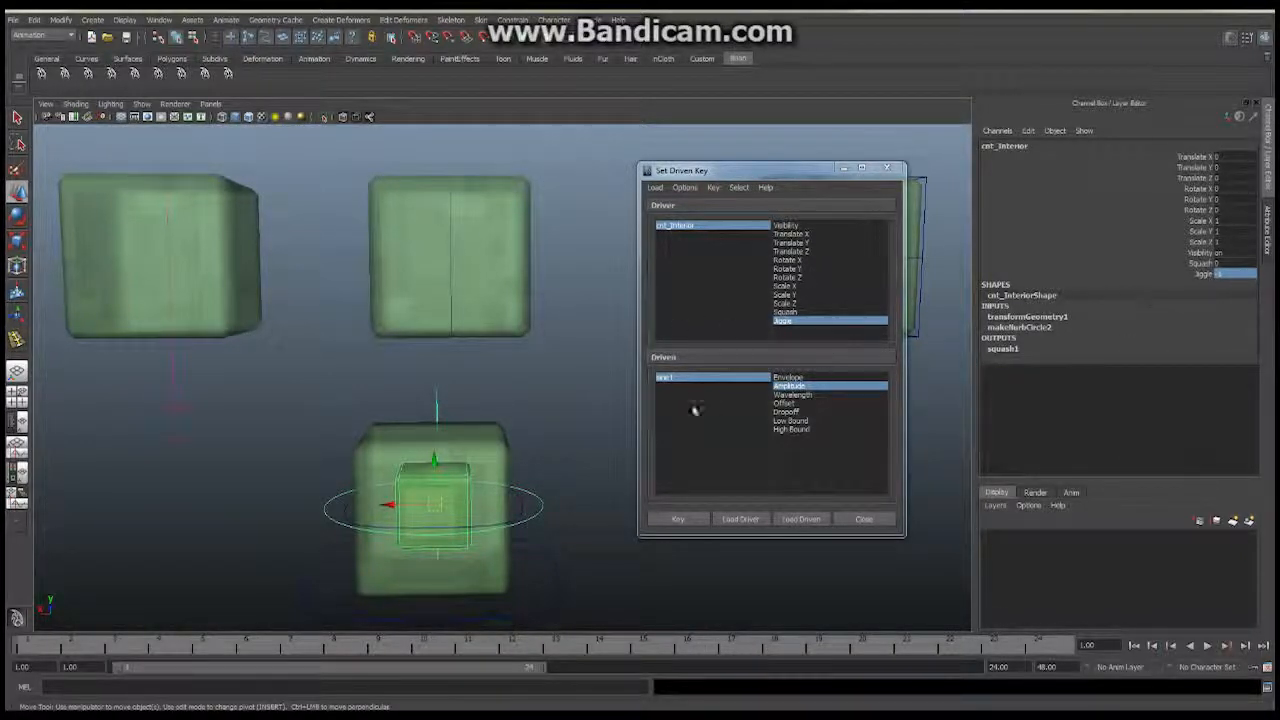
# Zoom in on the middle cube and select the sine1Handle deformer inside it.
pyautogui.keyDown('alt'); pyautogui.moveTo(328, 265); pyautogui.dragTo(423, 230, button='right'); pyautogui.keyUp('alt')
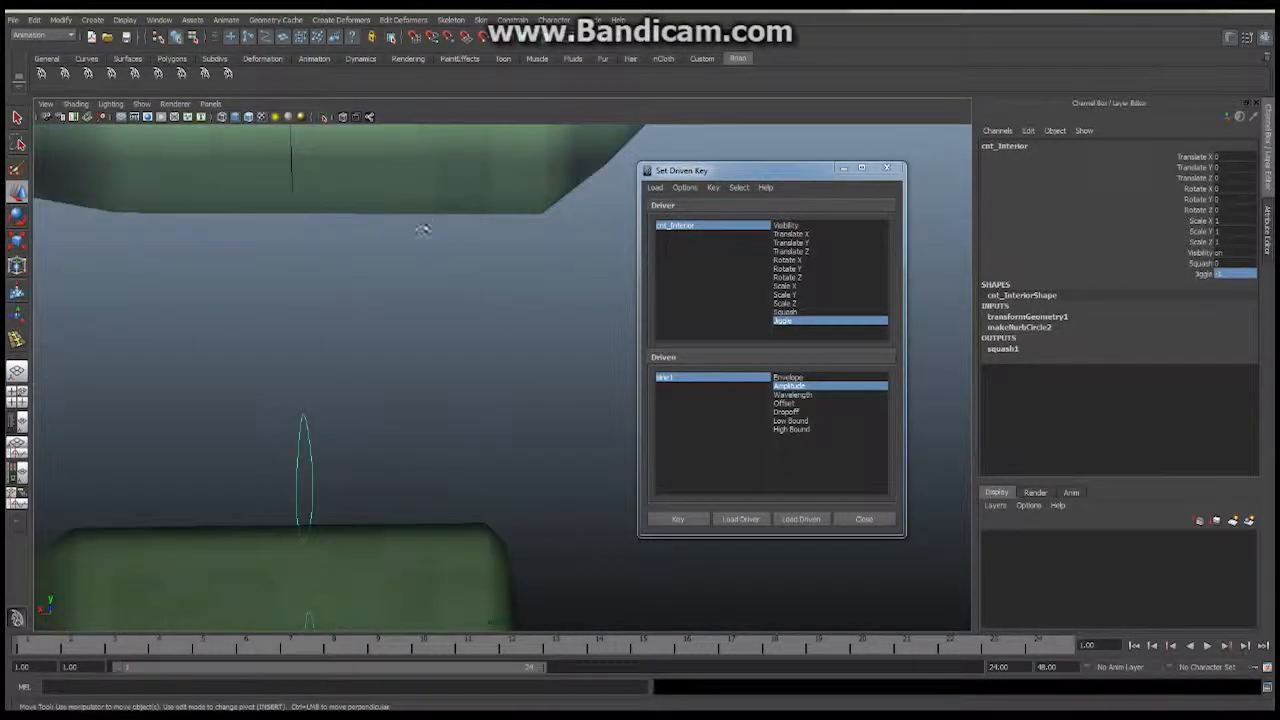
pyautogui.keyDown('alt'); pyautogui.moveTo(423, 230); pyautogui.dragTo(480, 420, button='middle'); pyautogui.keyUp('alt')
pyautogui.keyDown('alt'); pyautogui.moveTo(180, 318); pyautogui.dragTo(272, 318, button='right'); pyautogui.keyUp('alt')
pyautogui.click(284, 308)
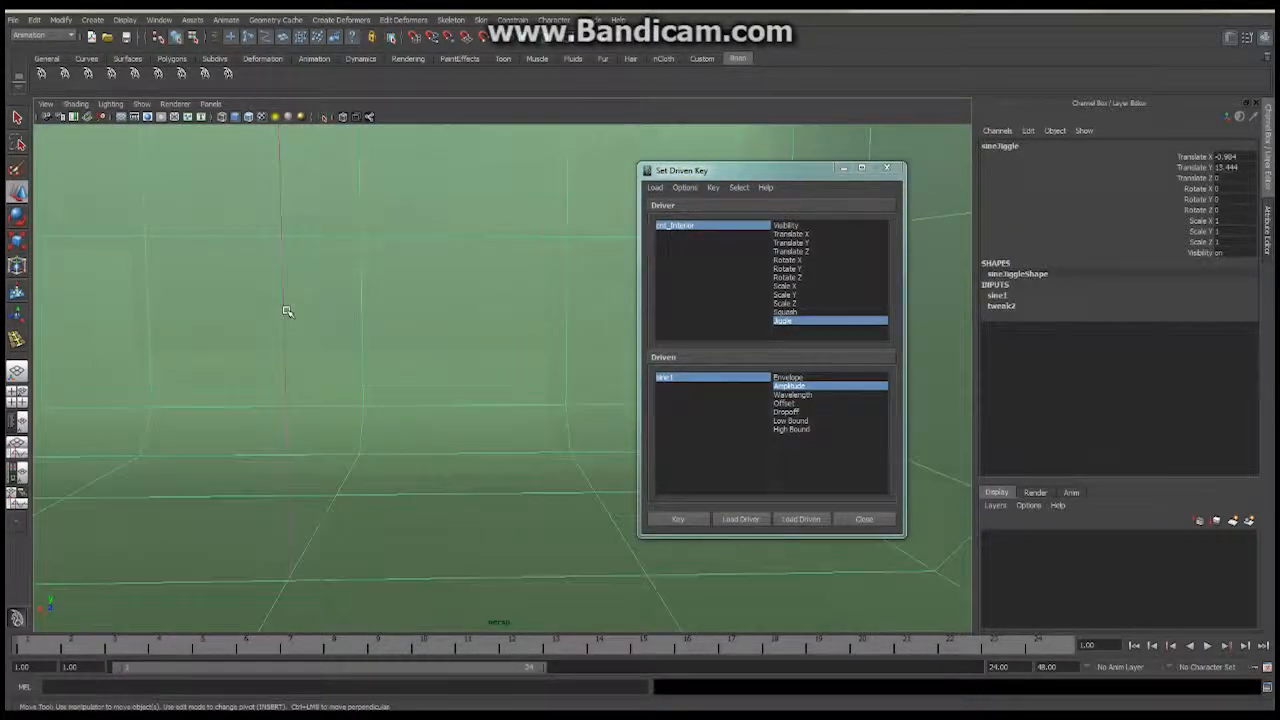
pyautogui.keyDown('alt'); pyautogui.moveTo(287, 311); pyautogui.dragTo(311, 363, button='middle'); pyautogui.keyUp('alt')
pyautogui.keyDown('alt'); pyautogui.moveTo(311, 363); pyautogui.dragTo(416, 354, button='right'); pyautogui.keyUp('alt')
pyautogui.click(460, 354)
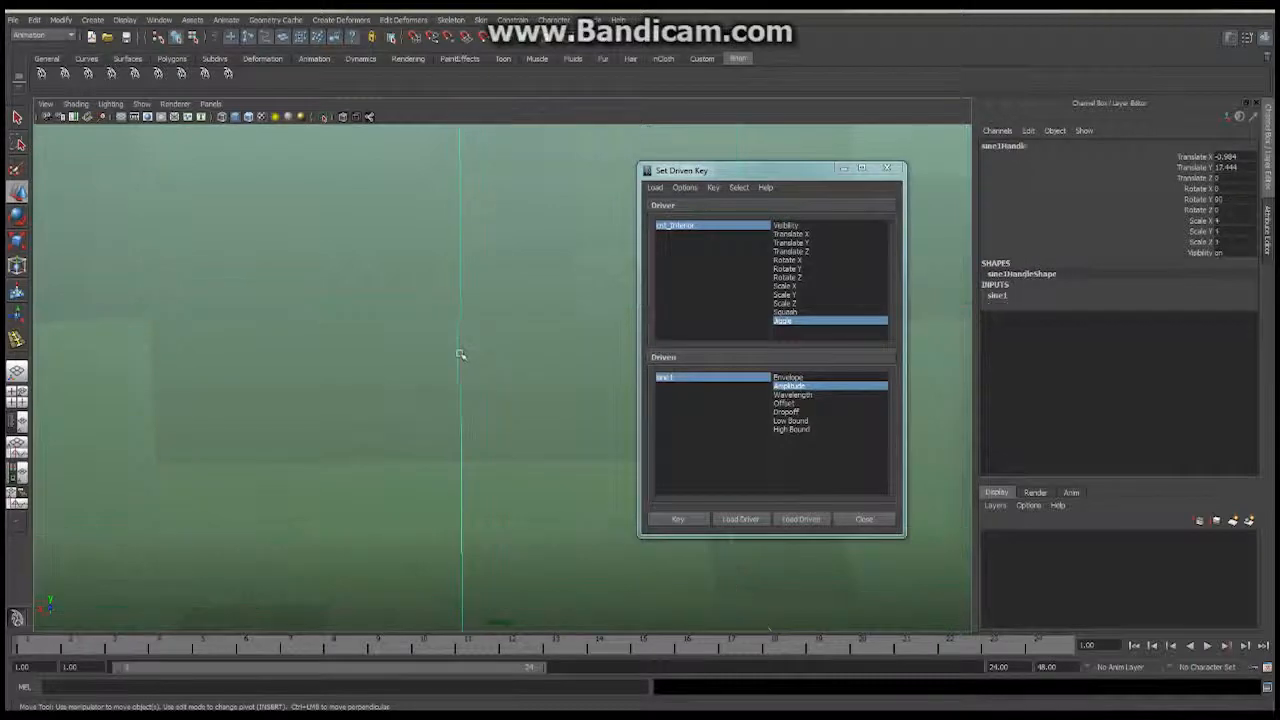
pyautogui.keyDown('alt'); pyautogui.moveTo(517, 360); pyautogui.dragTo(270, 340, button='right'); pyautogui.keyUp('alt')
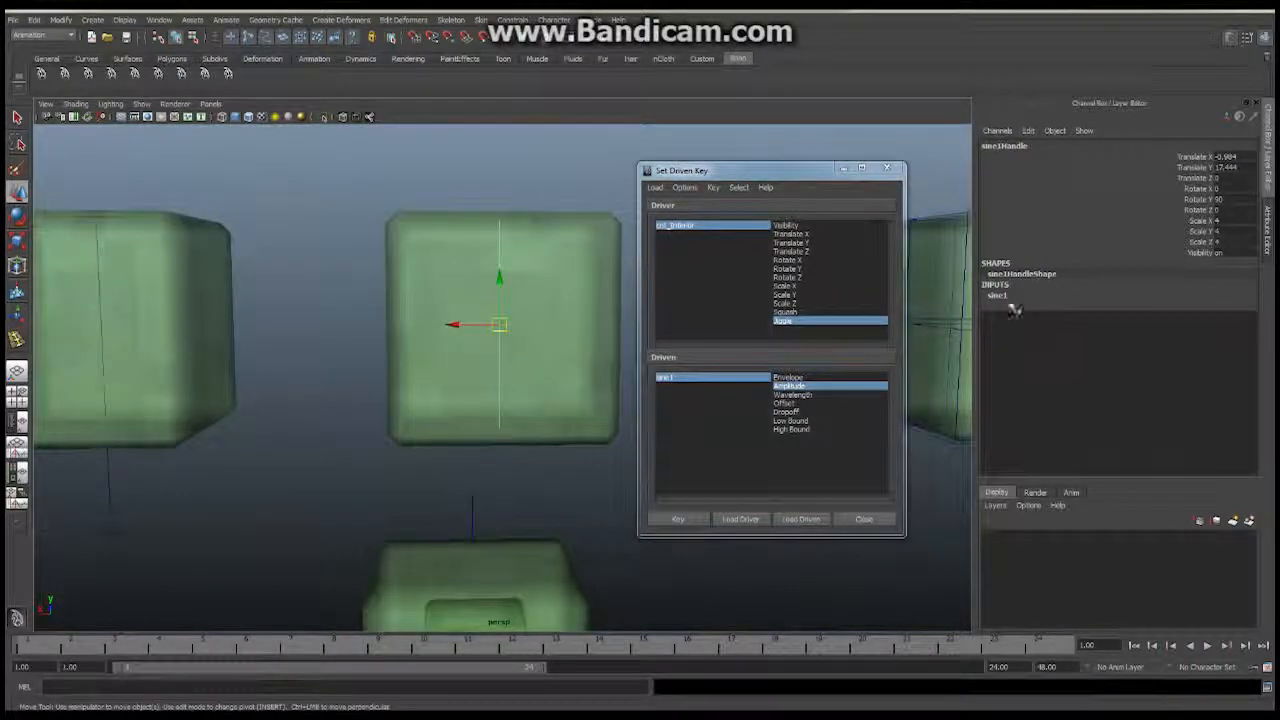
# Set sine1's Amplitude to -0.2 and record a driven key against the current Jiggle value.
pyautogui.click(998, 296)
pyautogui.keyDown('alt'); pyautogui.moveTo(430, 372); pyautogui.dragTo(480, 372); pyautogui.keyUp('alt')
pyautogui.click(1200, 317)
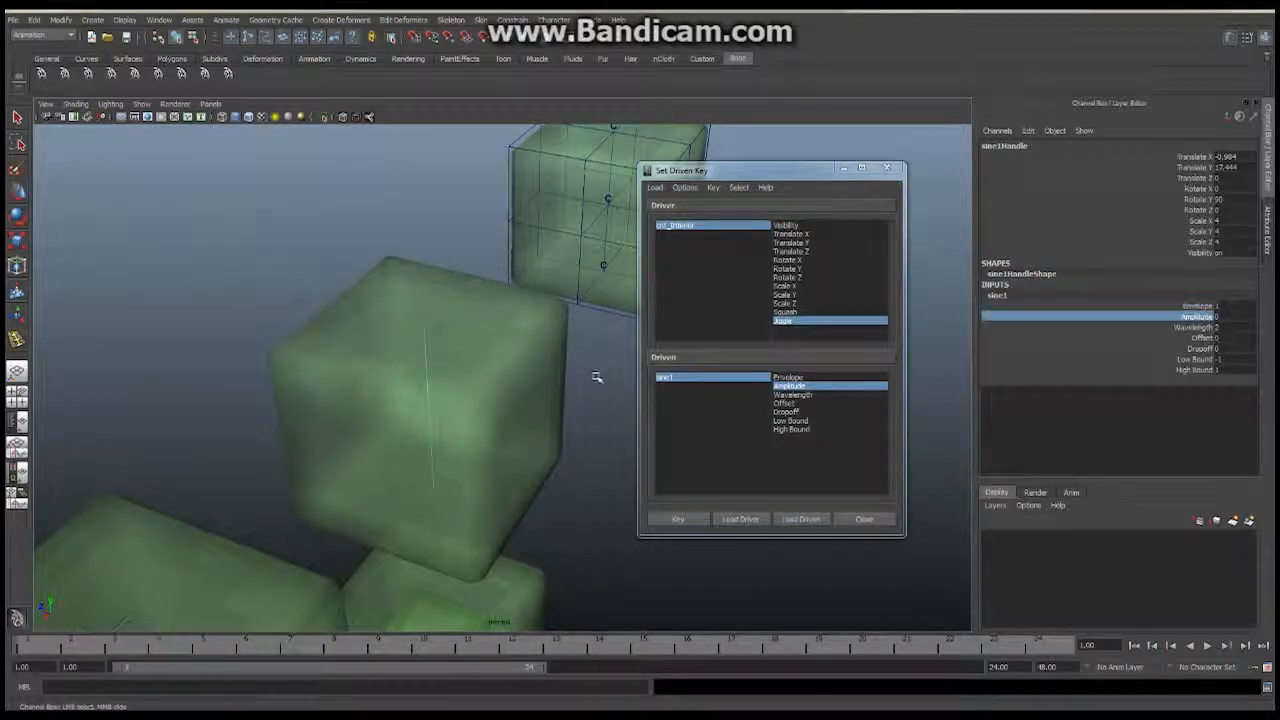
pyautogui.moveTo(560, 374); pyautogui.dragTo(565, 372, button='middle')
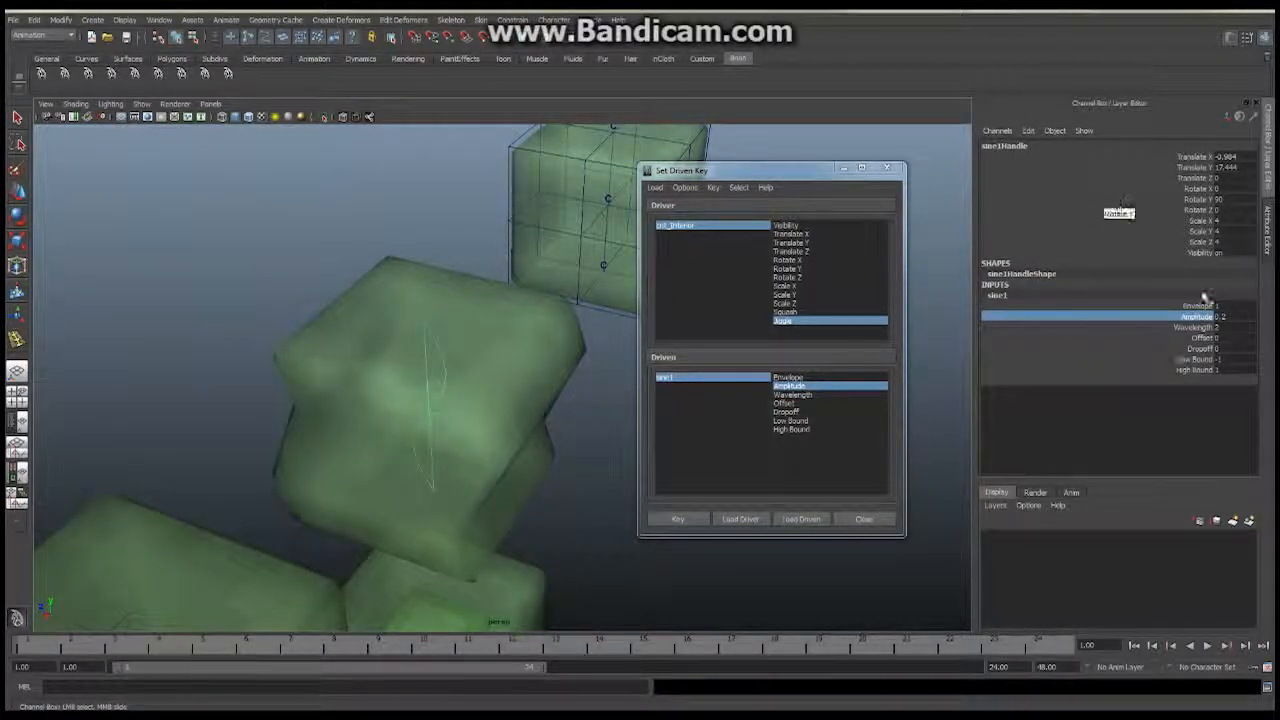
pyautogui.doubleClick(1218, 317)
pyautogui.doubleClick(1218, 317)
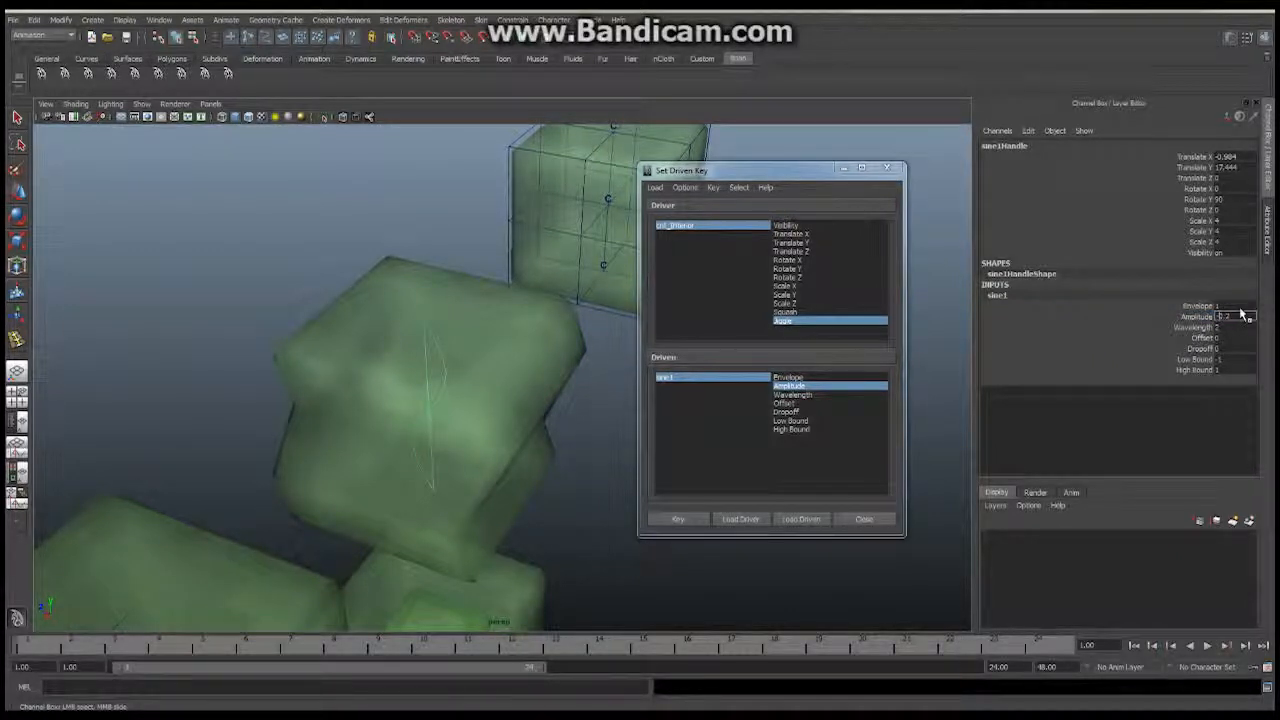
pyautogui.press('Return')
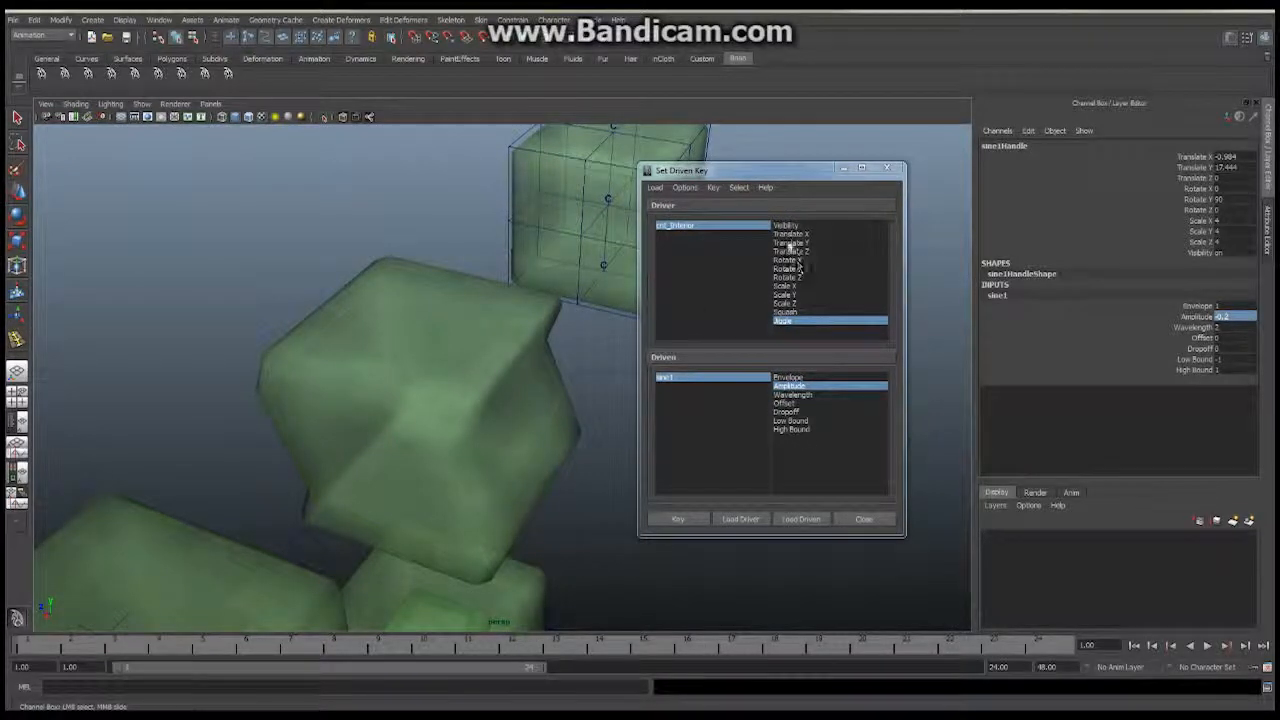
pyautogui.click(689, 520)
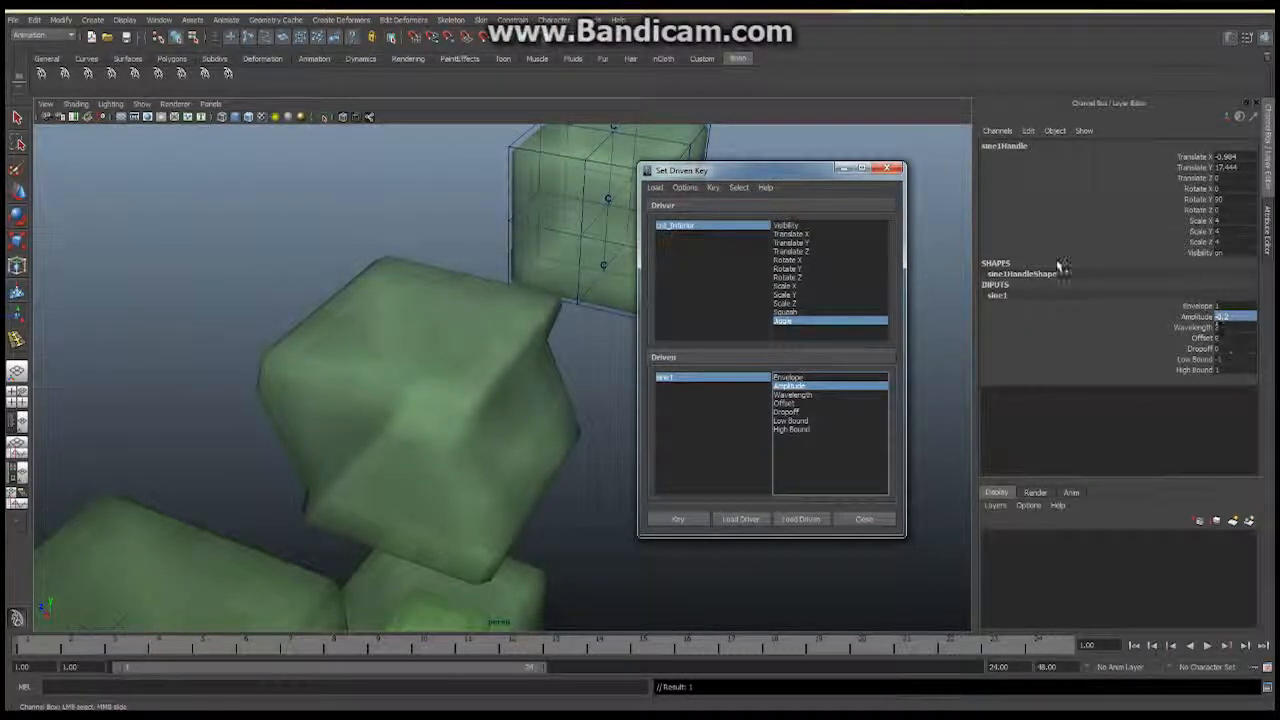
# Select the cnt_Interior control around the main cube and set its Jiggle attribute to 1.
pyautogui.keyDown('alt'); pyautogui.moveTo(600, 400); pyautogui.dragTo(500, 429); pyautogui.keyUp('alt')
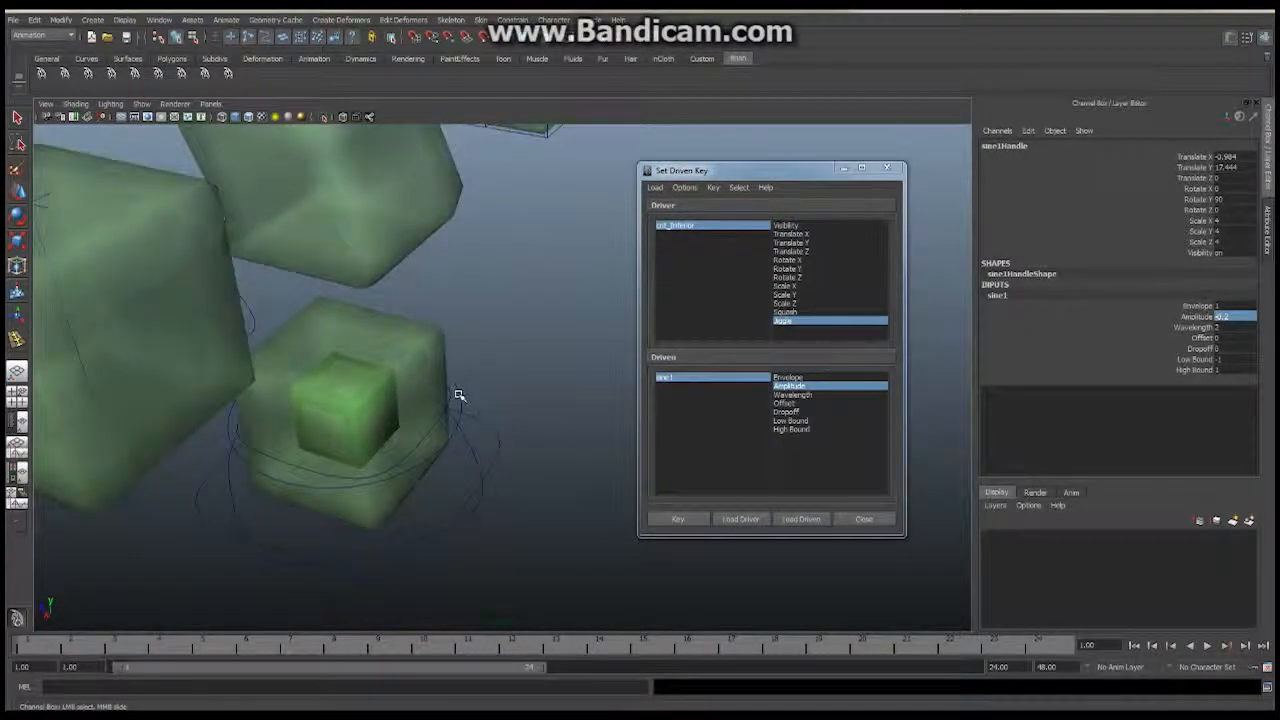
pyautogui.click(460, 402)
pyautogui.press('w')
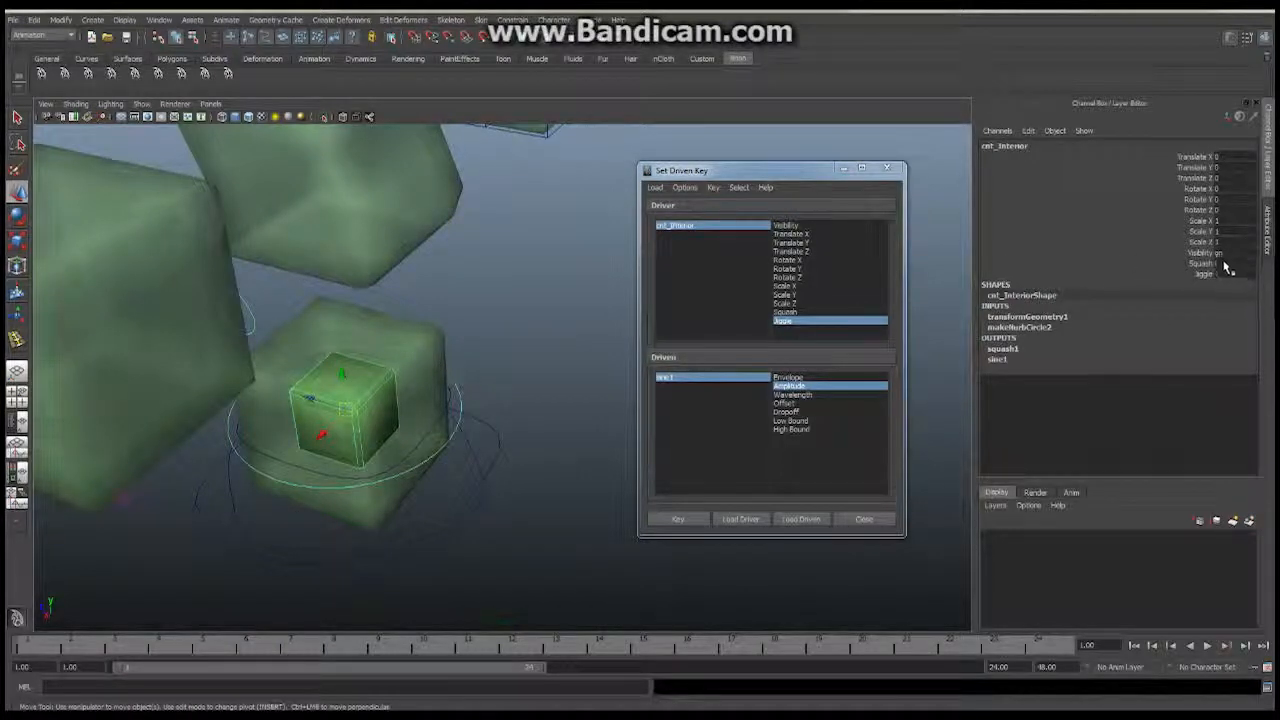
pyautogui.click(1220, 274)
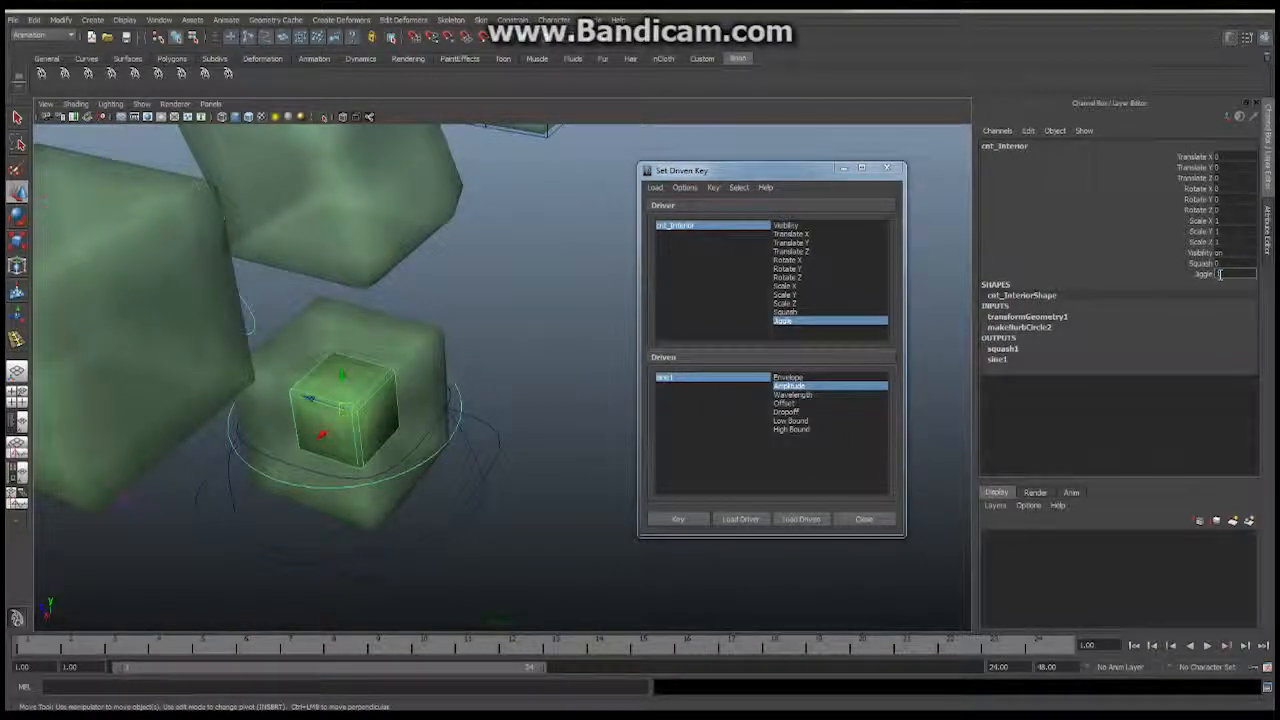
pyautogui.press('Return')
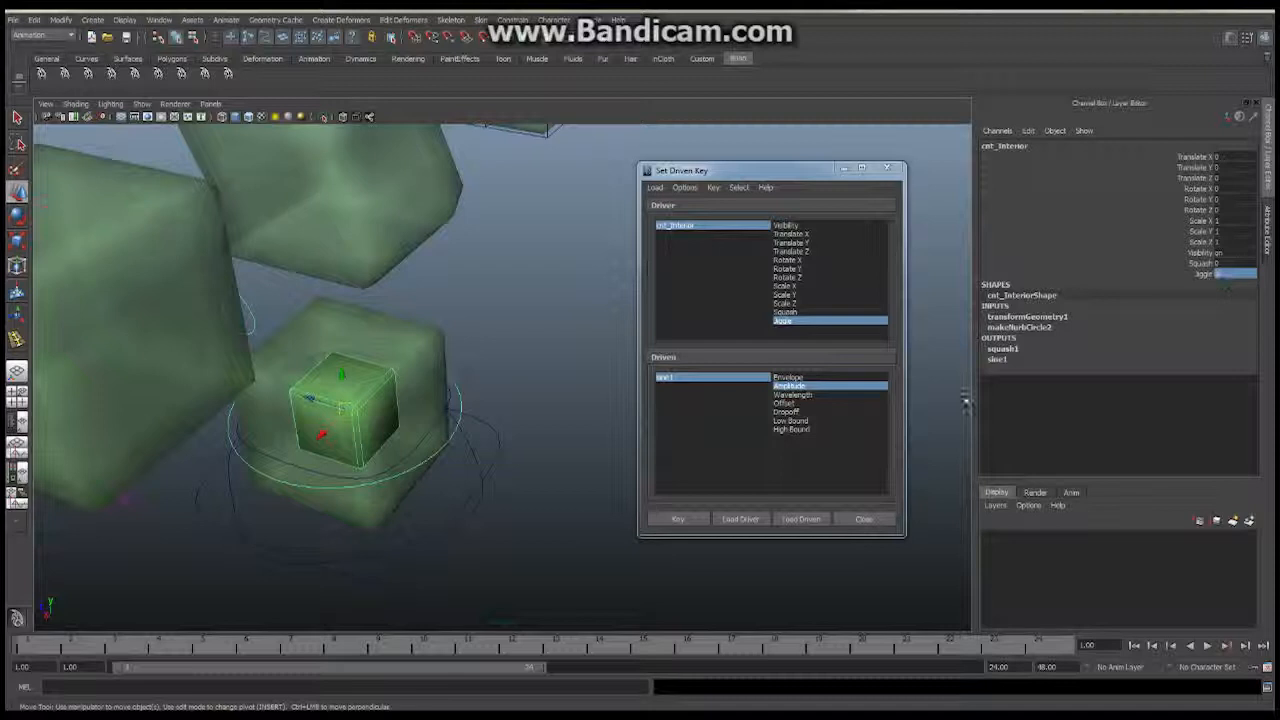
# Set sine1's Amplitude to 0.2 through cnt_Interior's outputs and record the second driven key.
pyautogui.click(997, 359)
pyautogui.click(1222, 381)
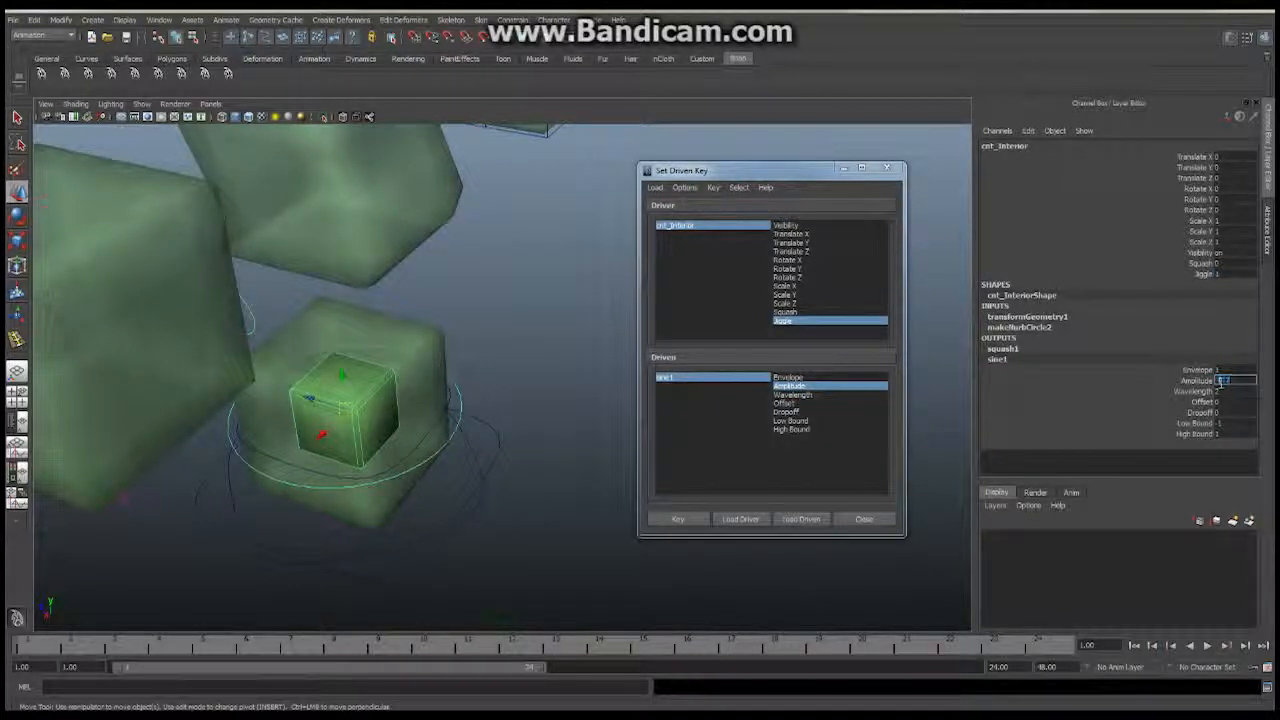
pyautogui.press('BackSpace')
pyautogui.press('Return')
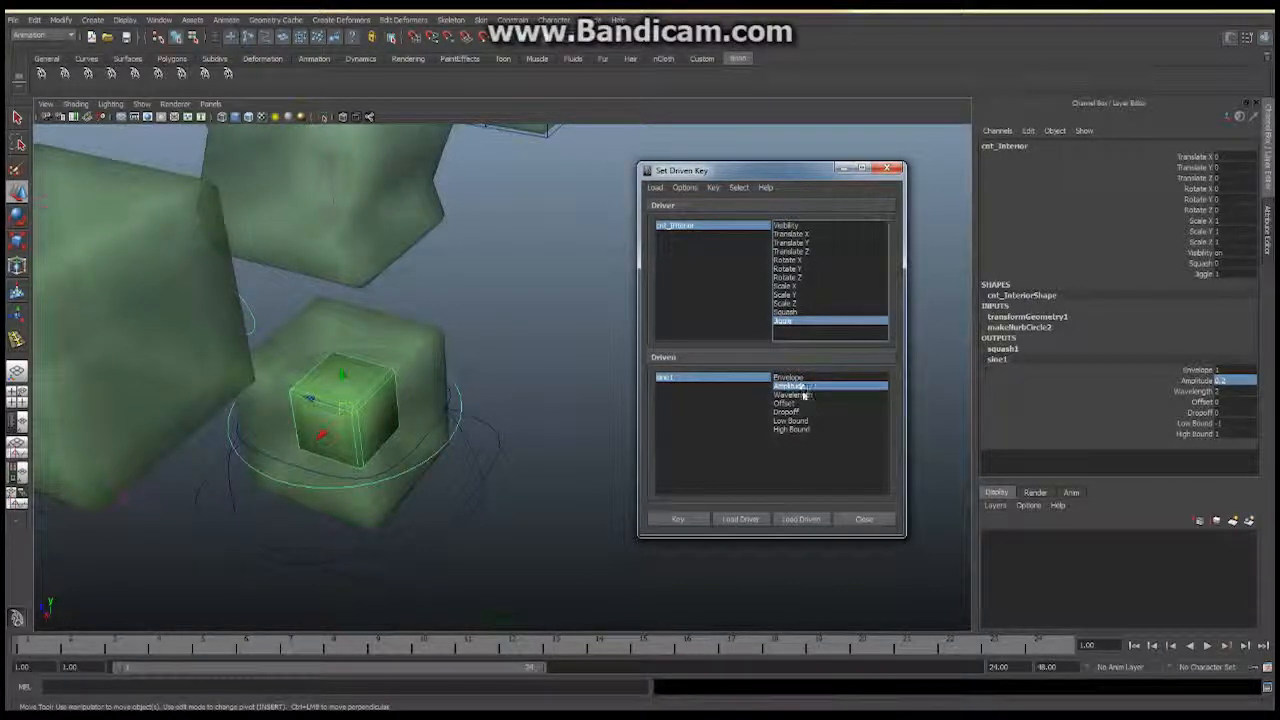
pyautogui.click(681, 519)
# Reselect the cnt_Interior control and set its Jiggle attribute to 0.
pyautogui.keyDown('alt'); pyautogui.moveTo(482, 330); pyautogui.dragTo(451, 309, button='right'); pyautogui.keyUp('alt')
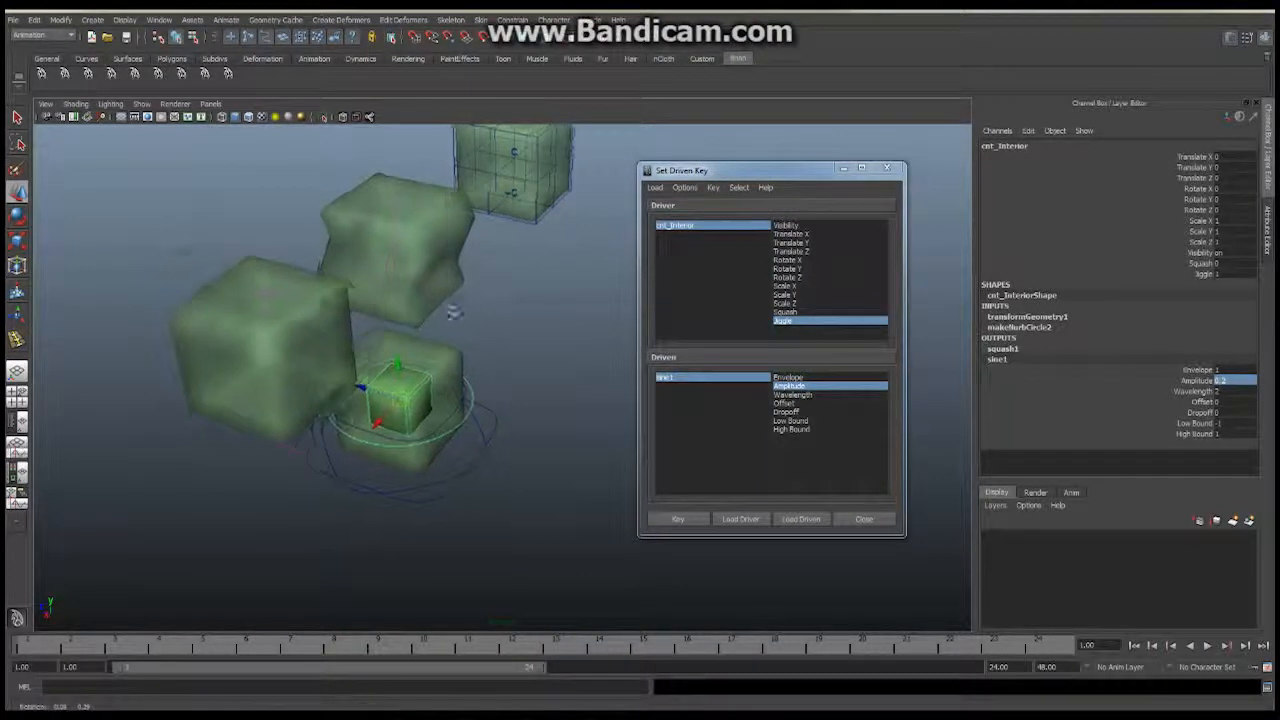
pyautogui.keyDown('alt'); pyautogui.moveTo(451, 309); pyautogui.dragTo(520, 393); pyautogui.keyUp('alt')
pyautogui.click(470, 390)
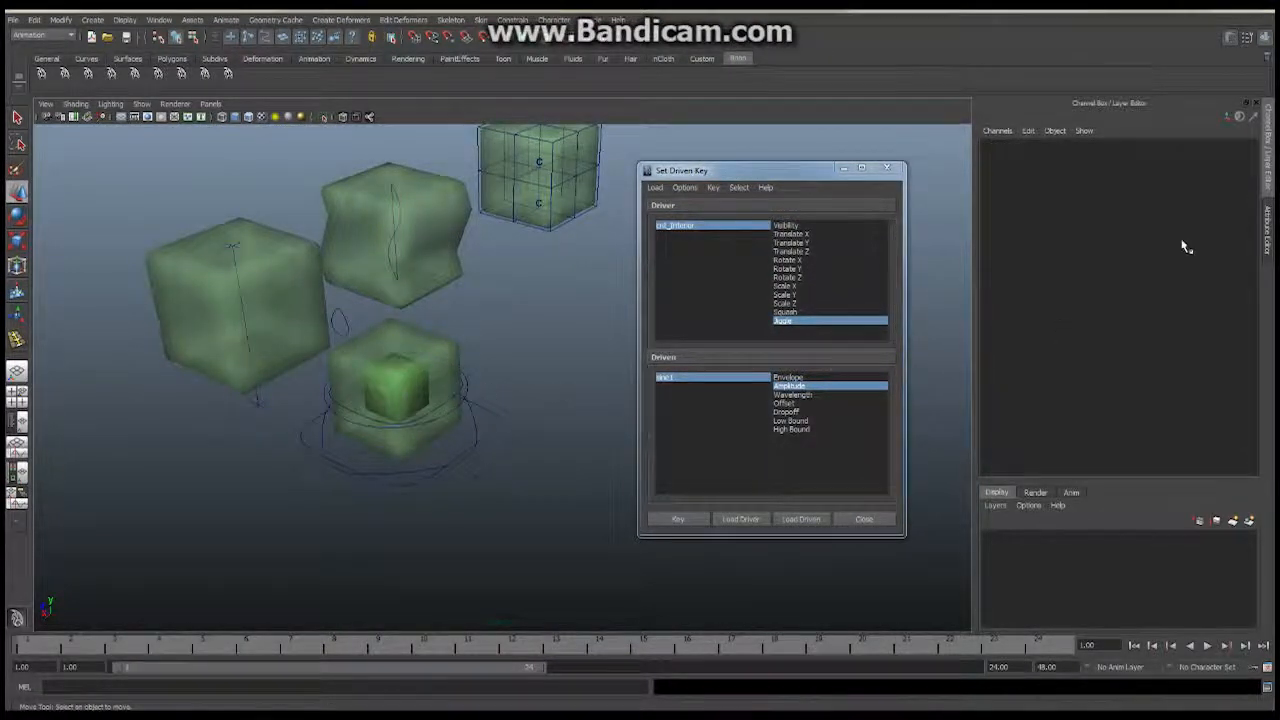
pyautogui.click(467, 388)
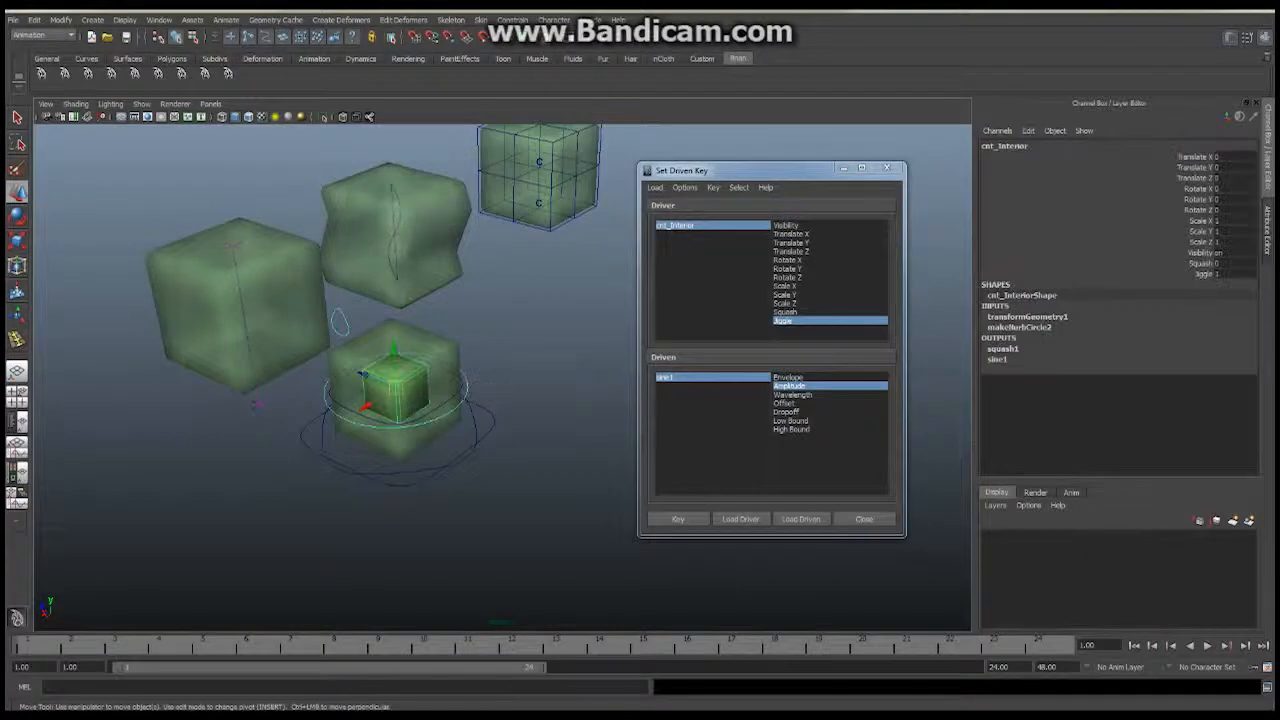
pyautogui.click(1203, 275)
pyautogui.doubleClick(1224, 276)
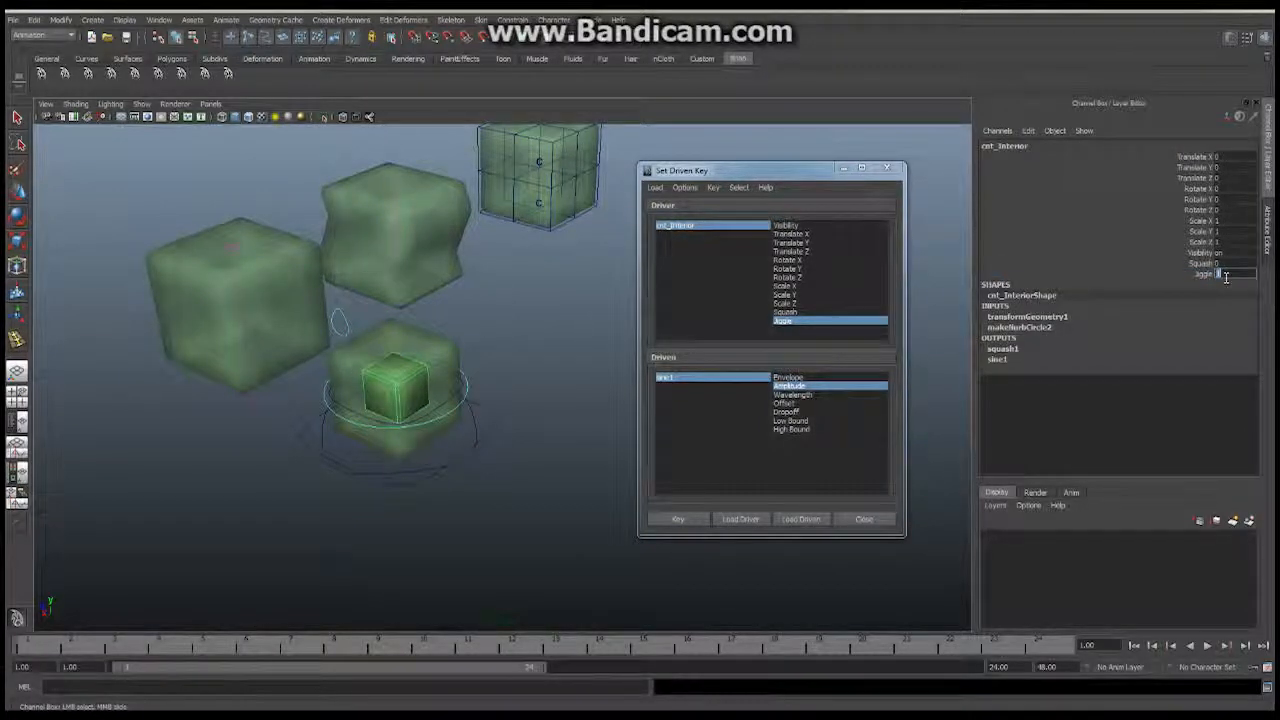
pyautogui.write('0')
pyautogui.press('Return')
pyautogui.moveTo(298, 216)
pyautogui.keyDown('alt'); pyautogui.mouseDown()
pyautogui.moveTo(383, 263)
pyautogui.moveTo(248, 250)
pyautogui.moveTo(320, 223)
pyautogui.moveTo(326, 286)
pyautogui.mouseUp(); pyautogui.keyUp('alt')
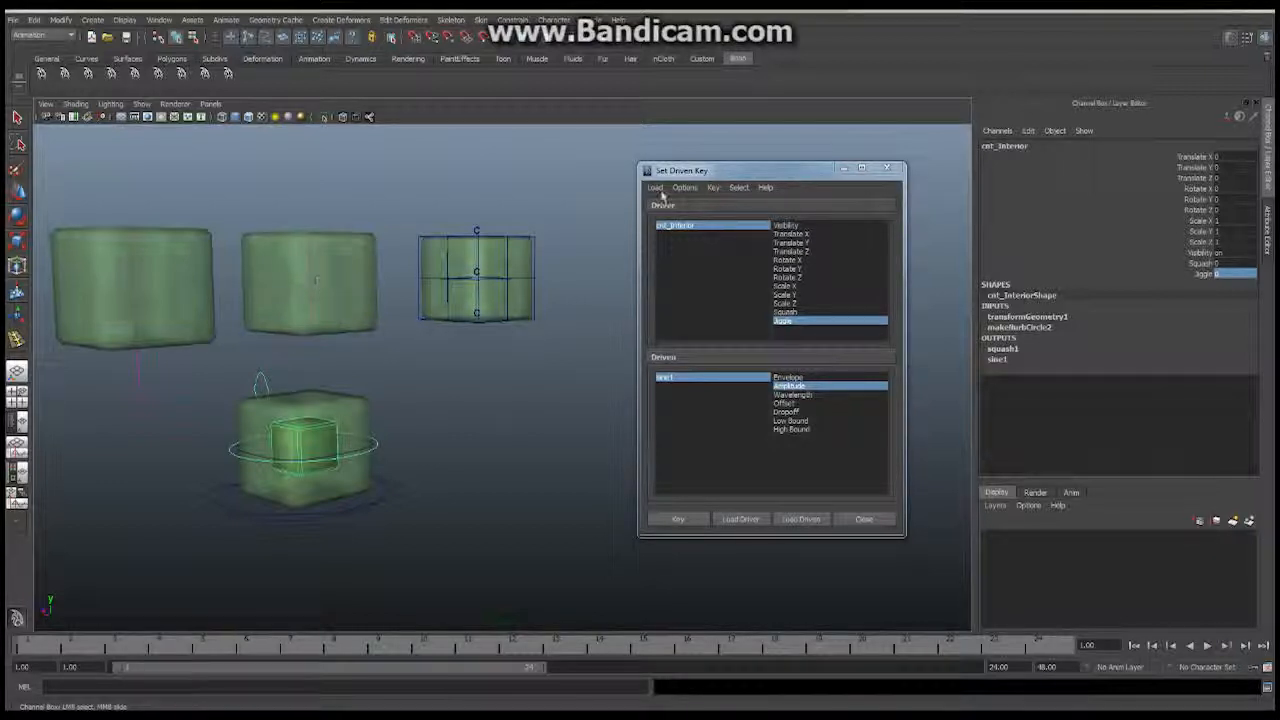
# Scrub cnt_Interior's Jiggle attribute to test the sine deformation, and reset it to 0.
pyautogui.click(1203, 275)
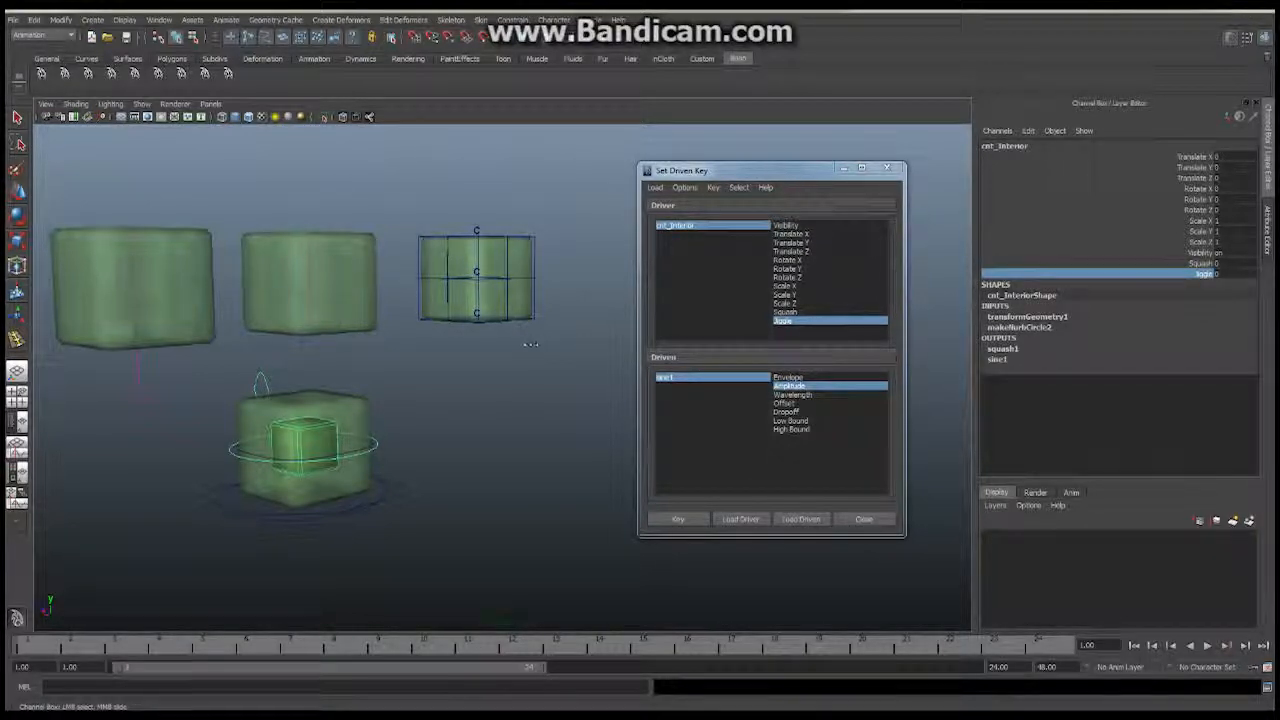
pyautogui.moveTo(531, 344)
pyautogui.mouseDown(button='middle')
pyautogui.moveTo(510, 328)
pyautogui.moveTo(541, 332)
pyautogui.moveTo(510, 329)
pyautogui.mouseUp(button='middle')
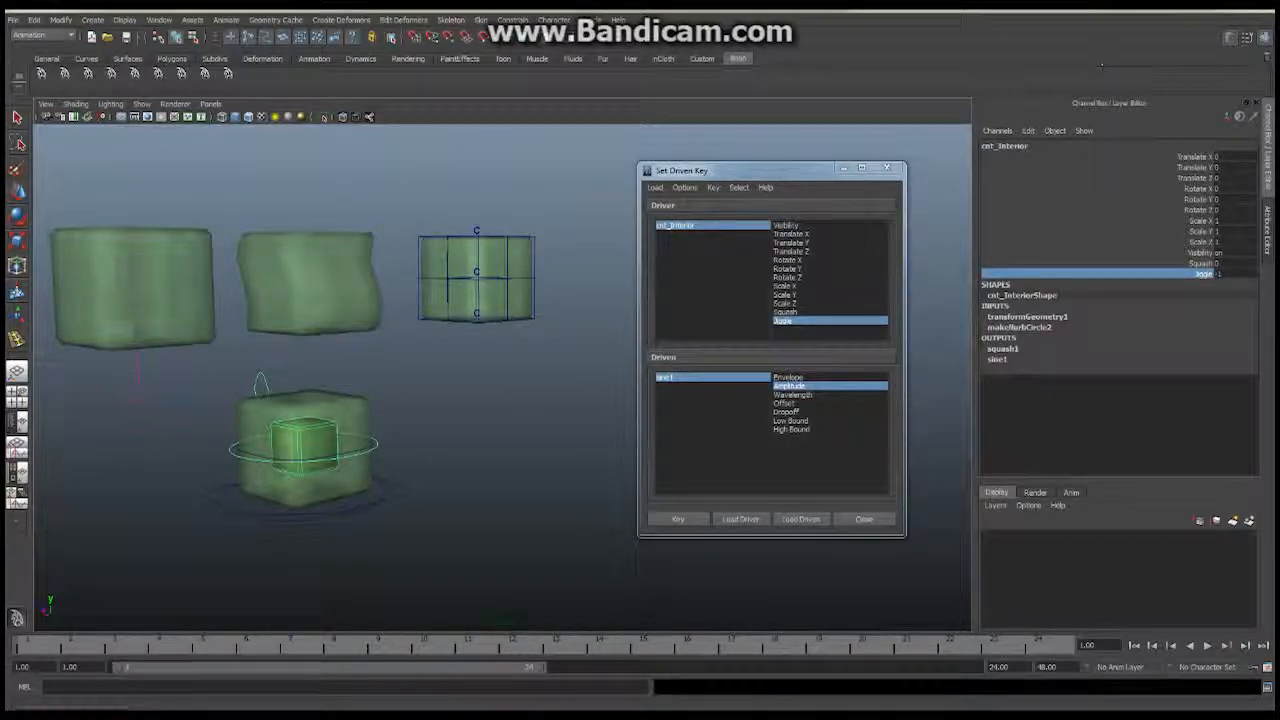
pyautogui.click(1226, 276)
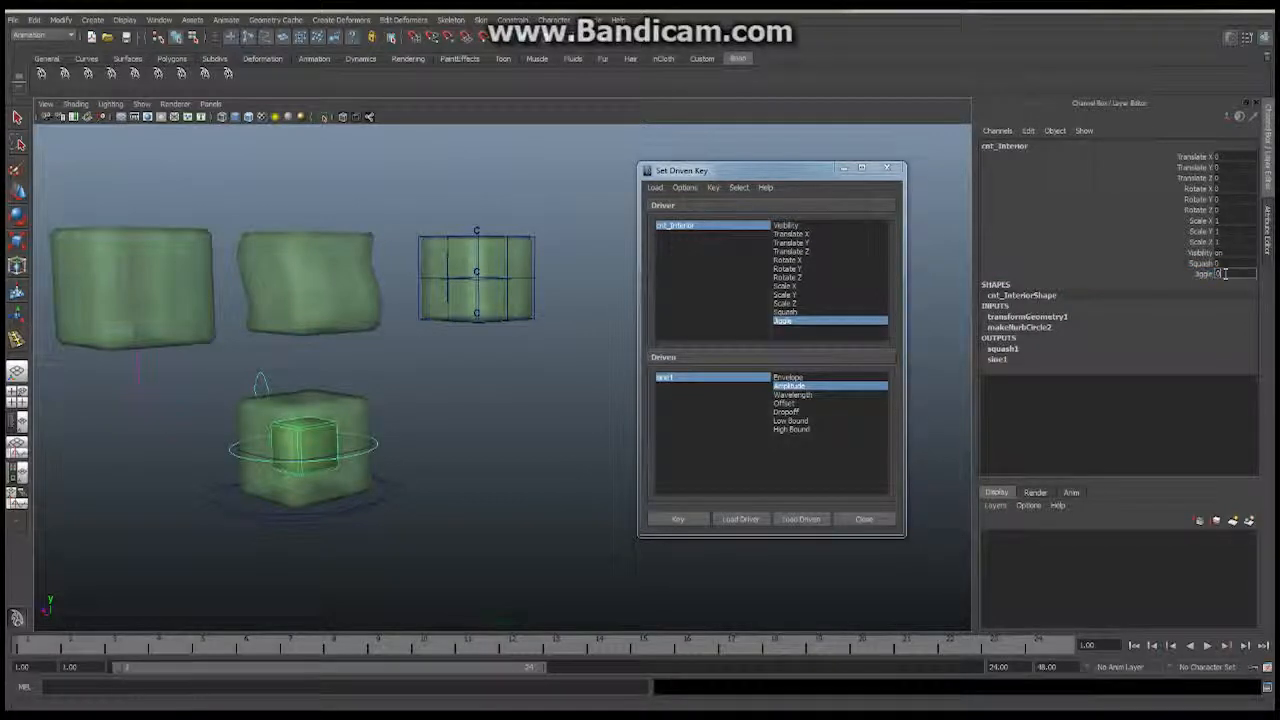
pyautogui.press('Return')
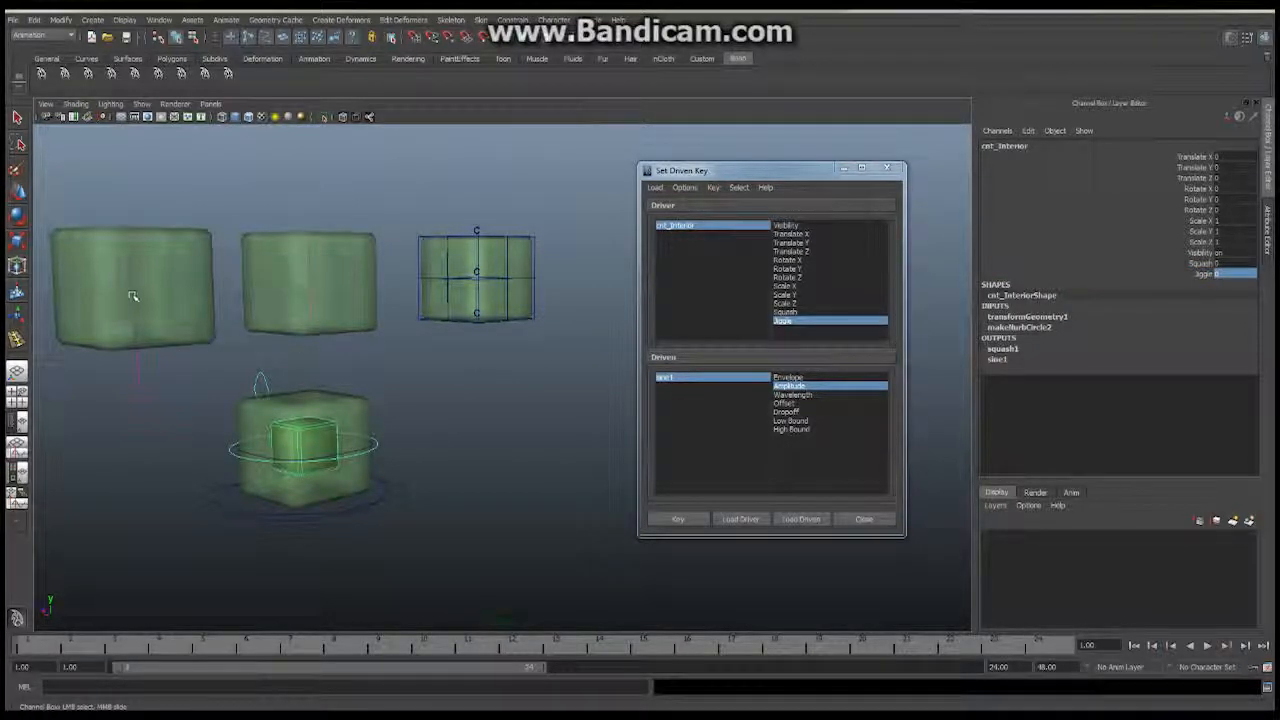
# Select the teardrop-shaped cnt_massTop control above the main cube.
pyautogui.keyDown('alt'); pyautogui.moveTo(490, 392); pyautogui.dragTo(374, 374); pyautogui.keyUp('alt')
pyautogui.keyDown('alt'); pyautogui.moveTo(374, 374); pyautogui.dragTo(434, 374, button='middle'); pyautogui.keyUp('alt')
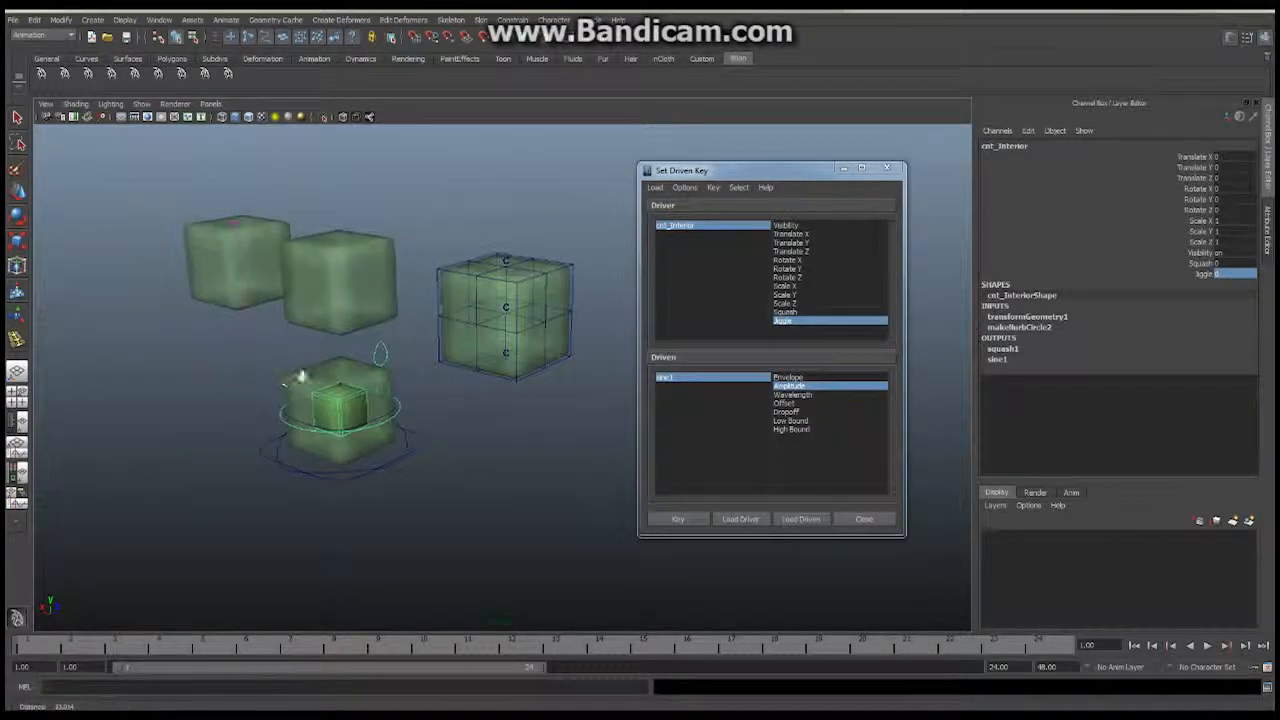
pyautogui.keyDown('alt'); pyautogui.moveTo(297, 374); pyautogui.dragTo(482, 364, button='right'); pyautogui.keyUp('alt')
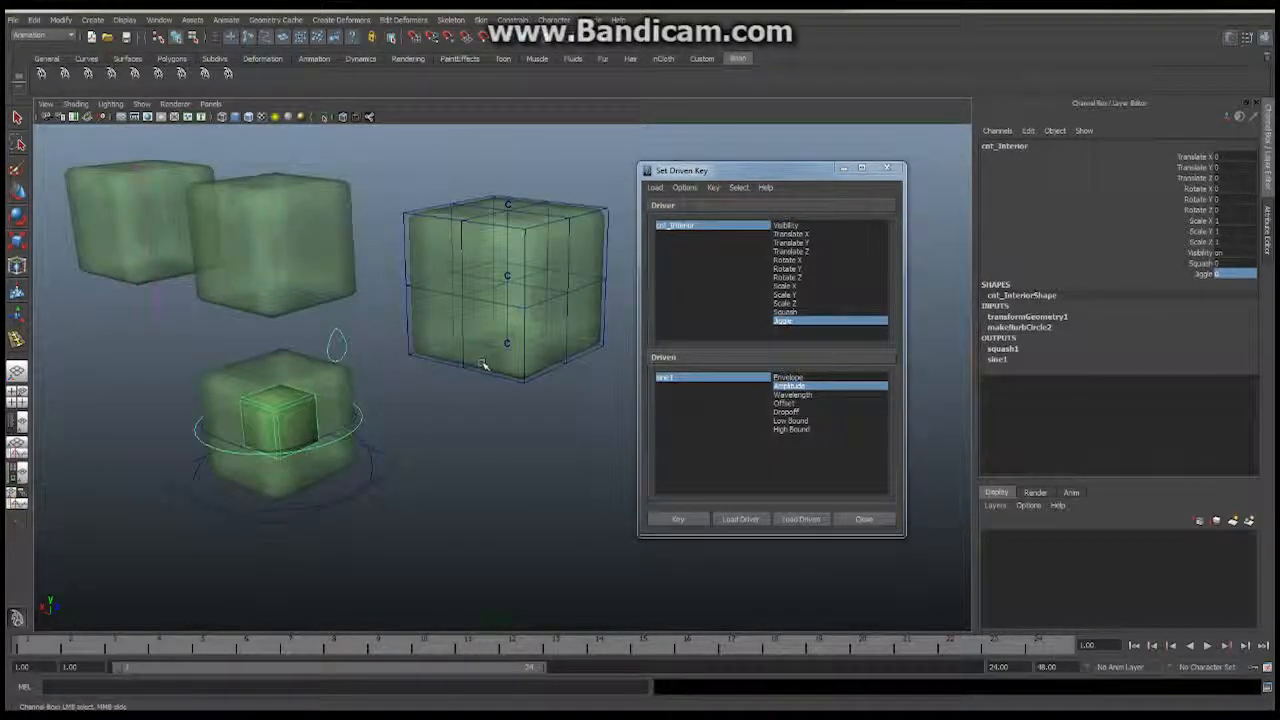
pyautogui.click(336, 345)
pyautogui.press('w')
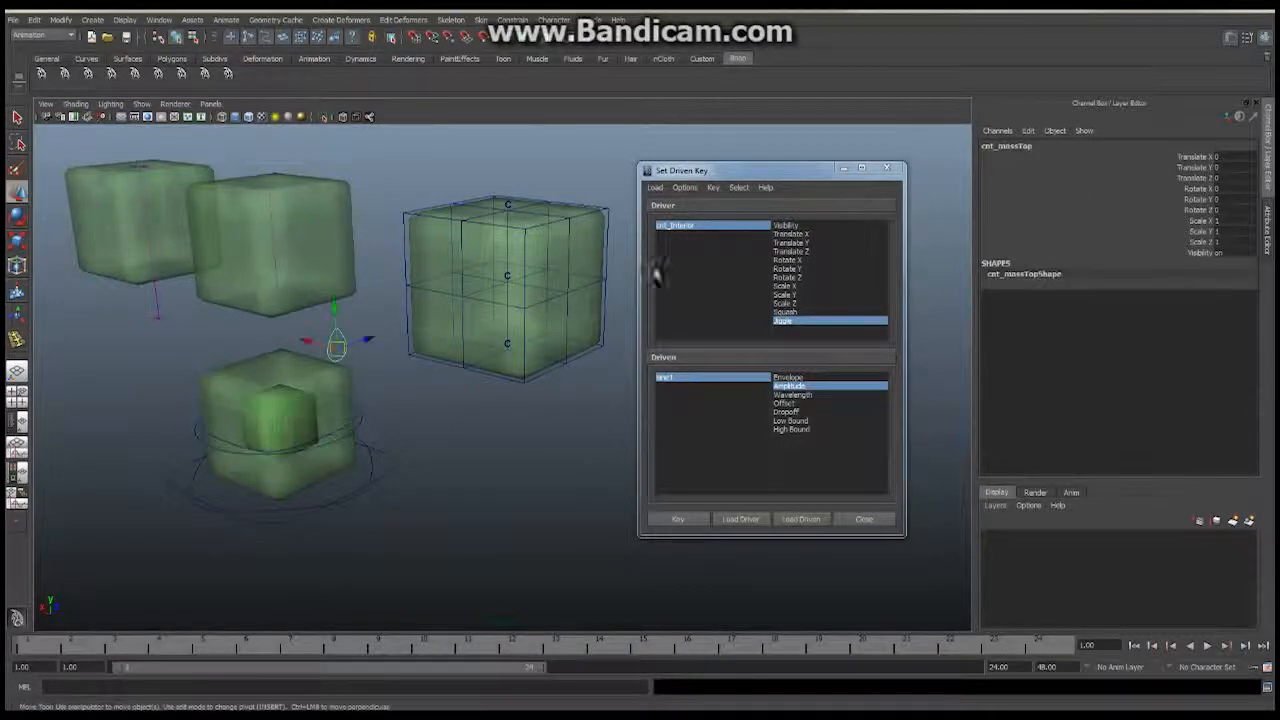
# Close Set Driven Key and open the Connection Editor with cnt_massTop loaded as the output object.
pyautogui.click(887, 171)
pyautogui.keyDown('alt'); pyautogui.moveTo(563, 357); pyautogui.dragTo(704, 339, button='middle'); pyautogui.keyUp('alt')
pyautogui.moveTo(519, 336)
pyautogui.keyDown('alt'); pyautogui.mouseDown()
pyautogui.moveTo(494, 329)
pyautogui.moveTo(506, 331)
pyautogui.mouseUp(); pyautogui.keyUp('alt')
pyautogui.keyDown('alt'); pyautogui.moveTo(655, 188); pyautogui.dragTo(630, 244, button='middle'); pyautogui.keyUp('alt')
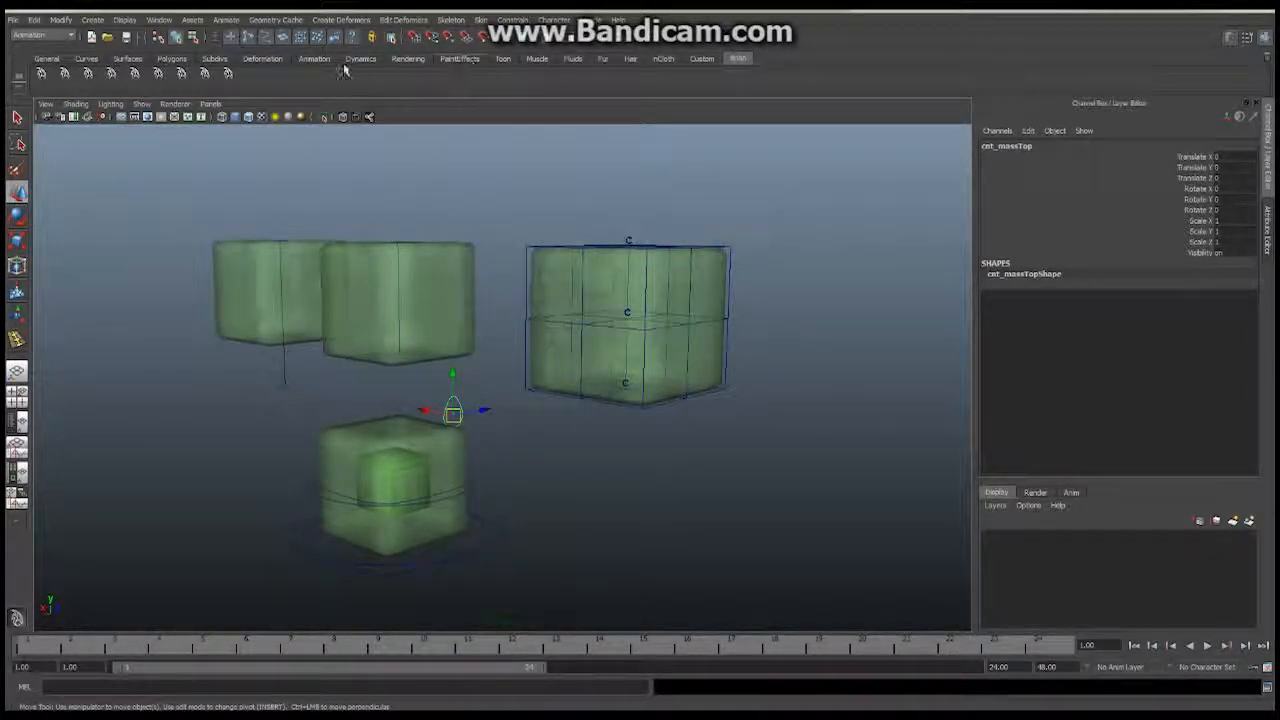
pyautogui.click(163, 21)
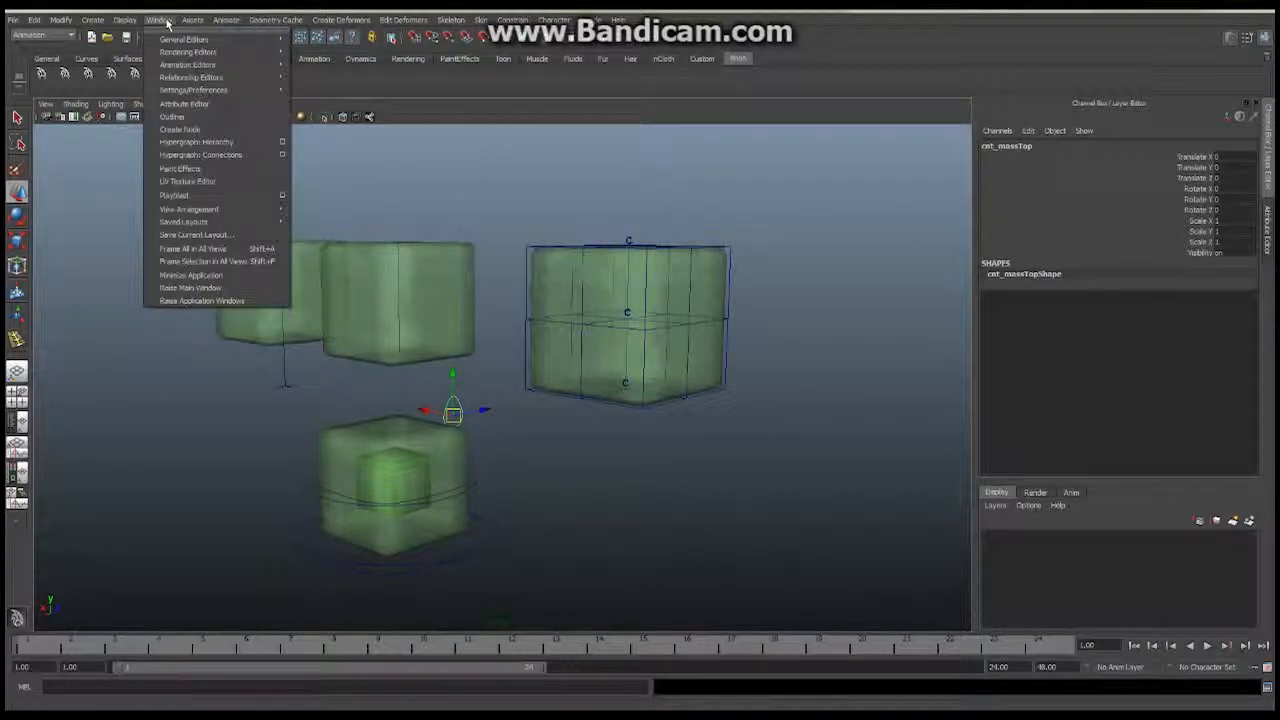
pyautogui.moveTo(185, 42)
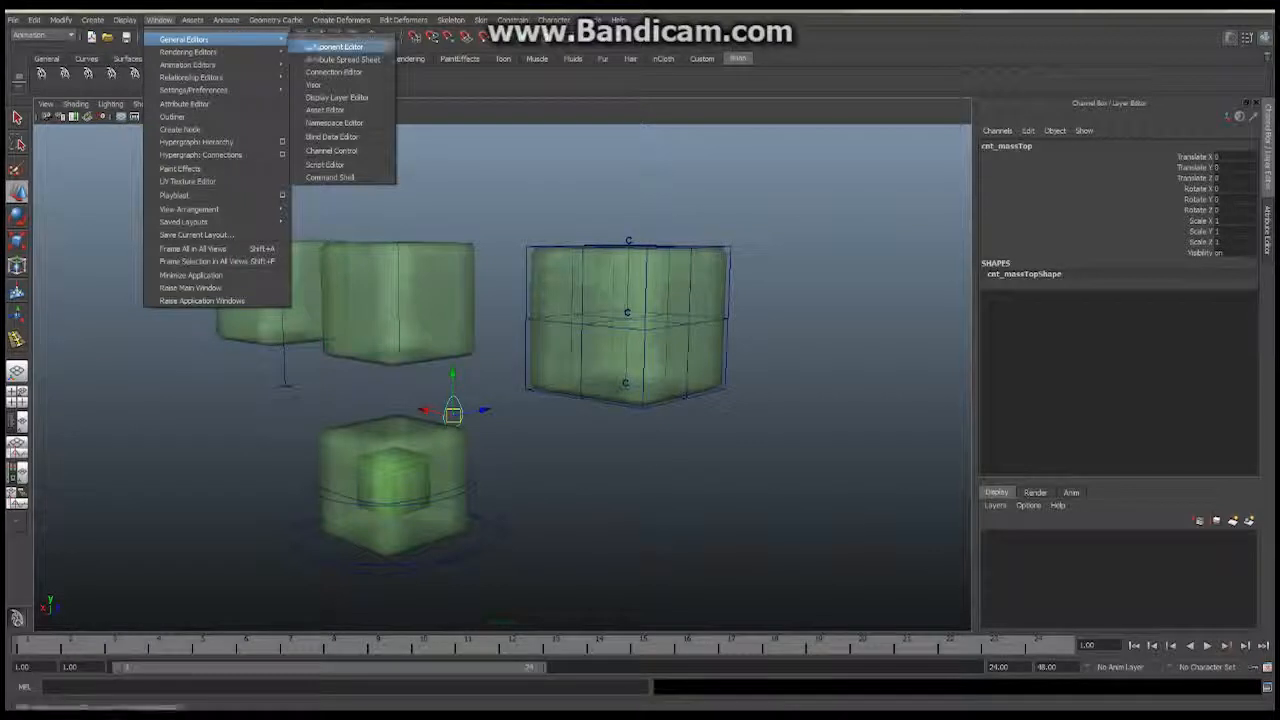
pyautogui.click(343, 73)
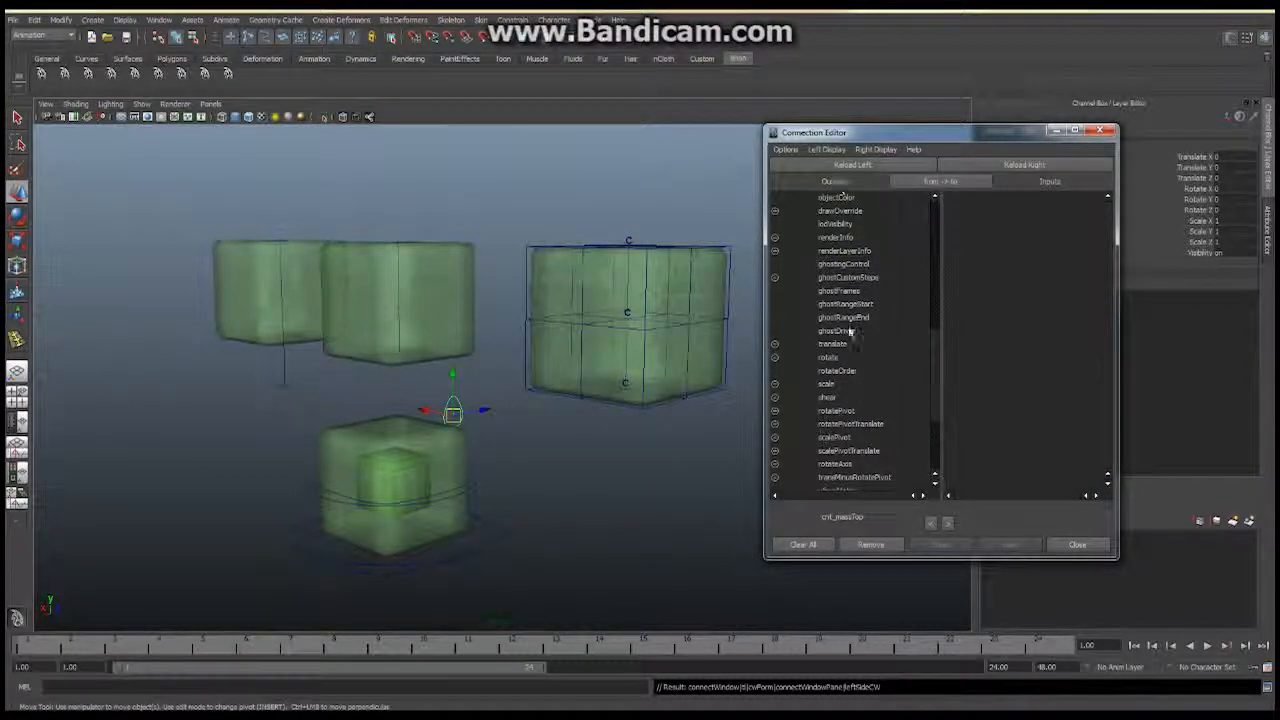
# Load the lattice cube's top cluster handle as the input object and connect cnt_massTop's translate and rotate to its translate and rotate.
pyautogui.click(630, 240)
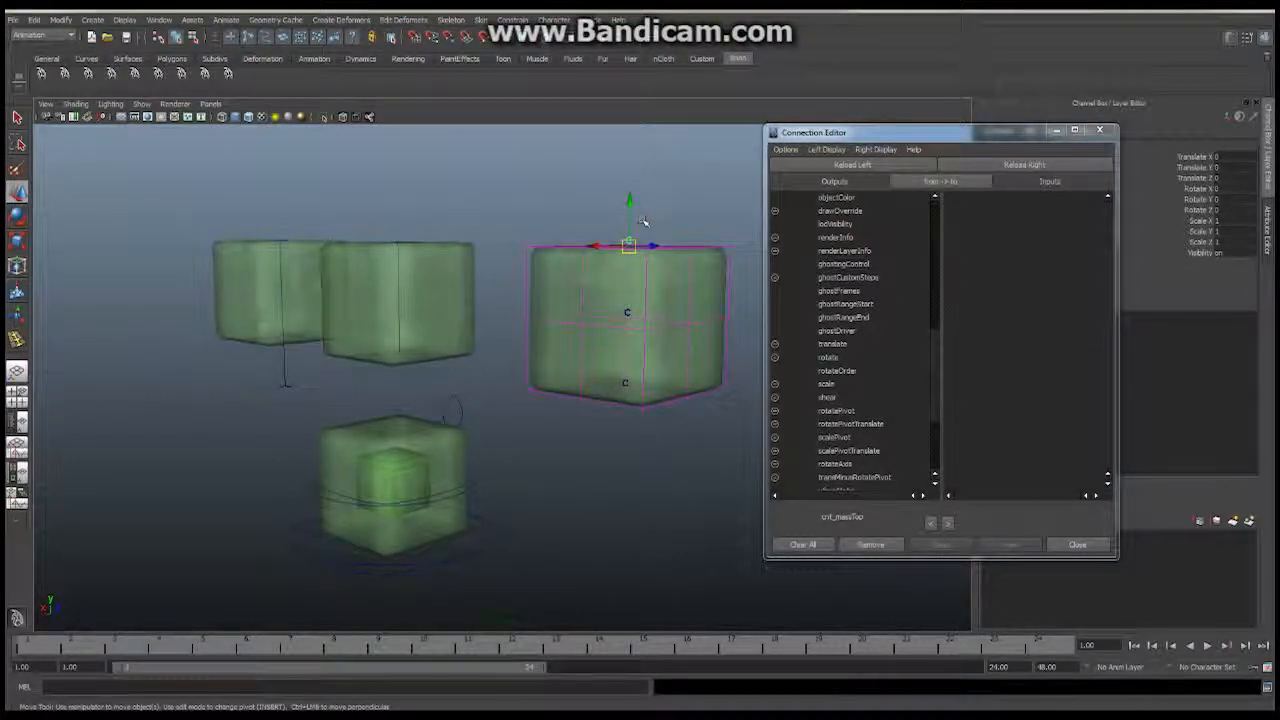
pyautogui.click(1018, 166)
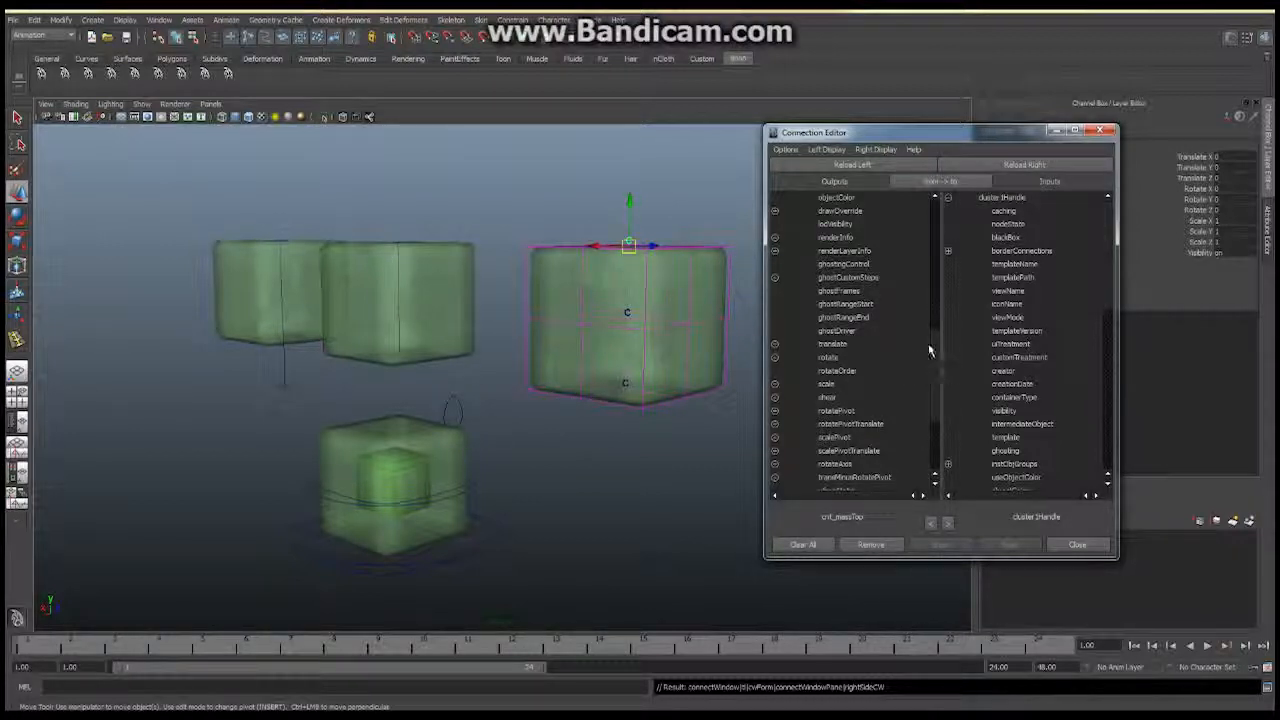
pyautogui.moveTo(935, 340)
pyautogui.mouseDown()
pyautogui.moveTo(926, 290)
pyautogui.moveTo(928, 326)
pyautogui.mouseUp()
pyautogui.click(838, 385)
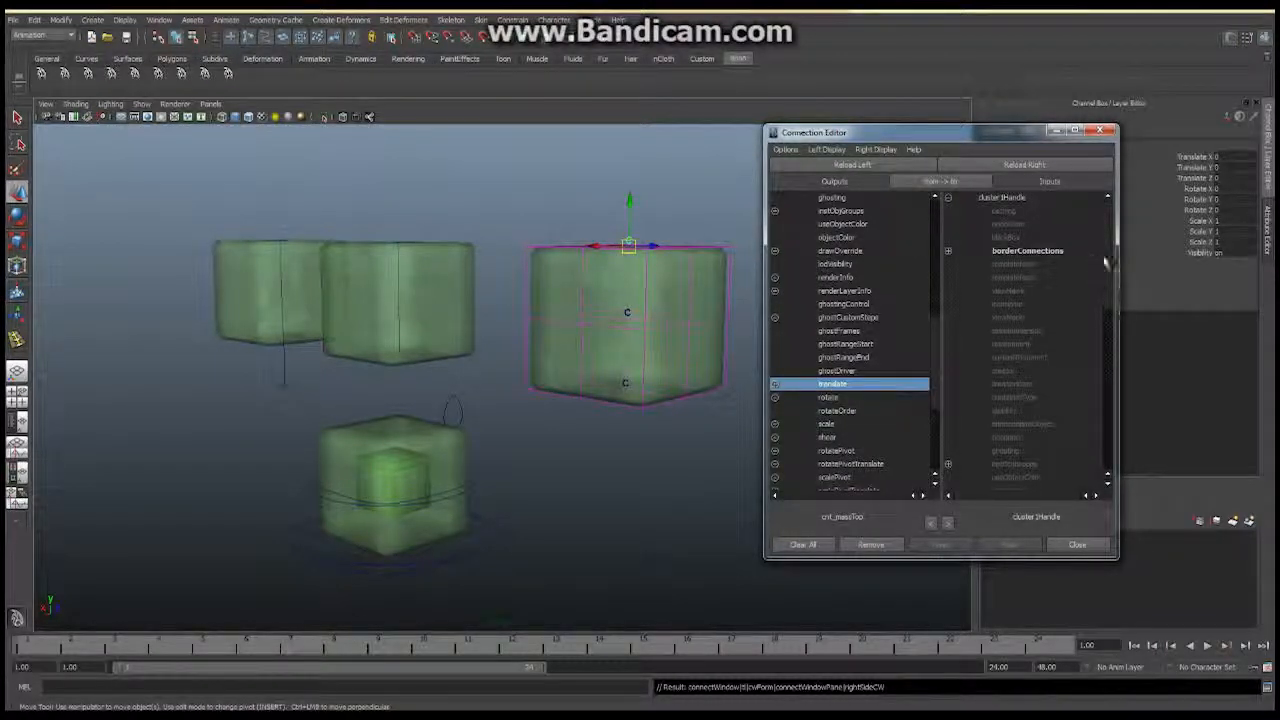
pyautogui.moveTo(1107, 228); pyautogui.dragTo(1096, 335)
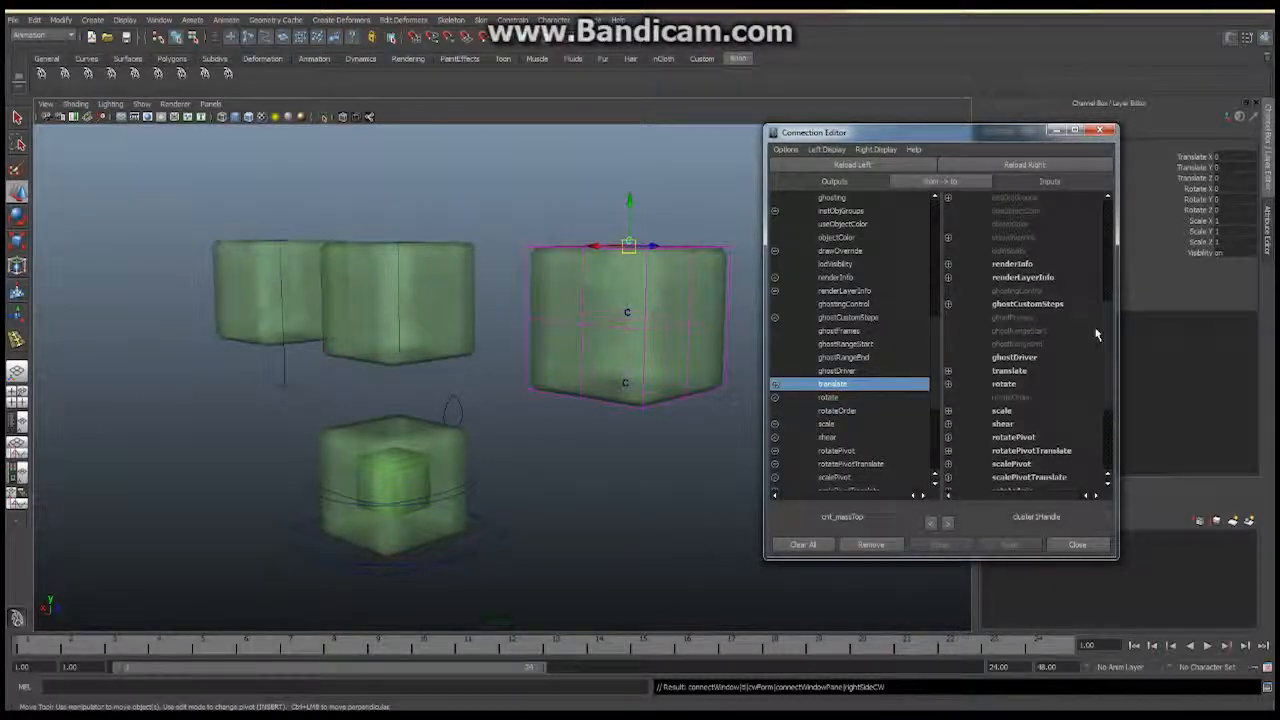
pyautogui.click(1010, 371)
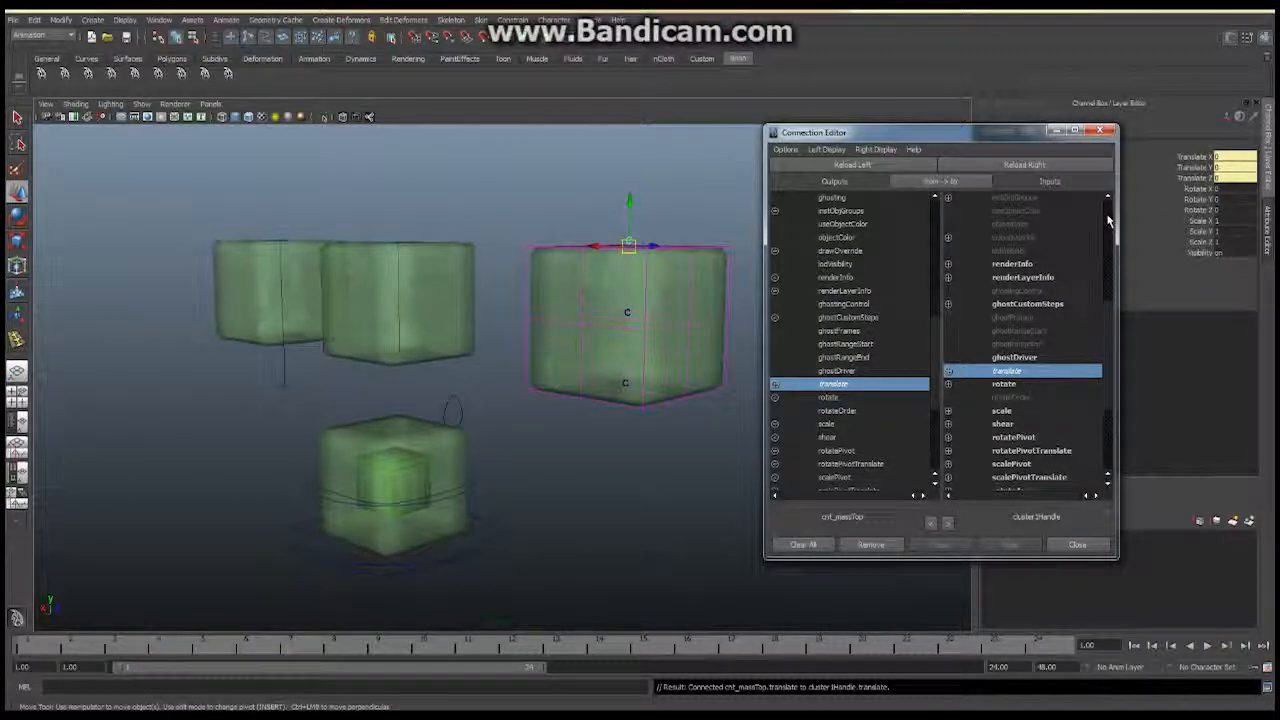
pyautogui.click(833, 399)
pyautogui.click(1006, 386)
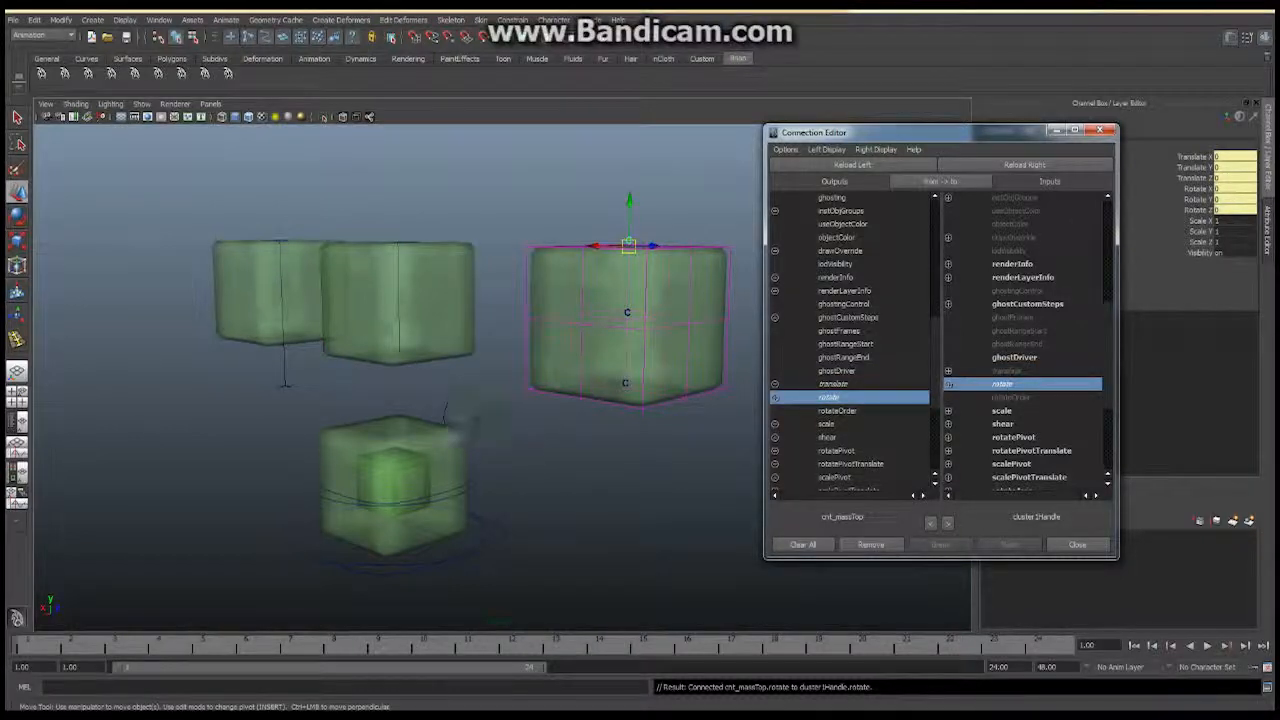
# Test cnt_massTop by moving it along Z and rotating it about X, undoing each change.
pyautogui.keyDown('alt'); pyautogui.moveTo(420, 426); pyautogui.dragTo(350, 403); pyautogui.keyUp('alt')
pyautogui.click(512, 398)
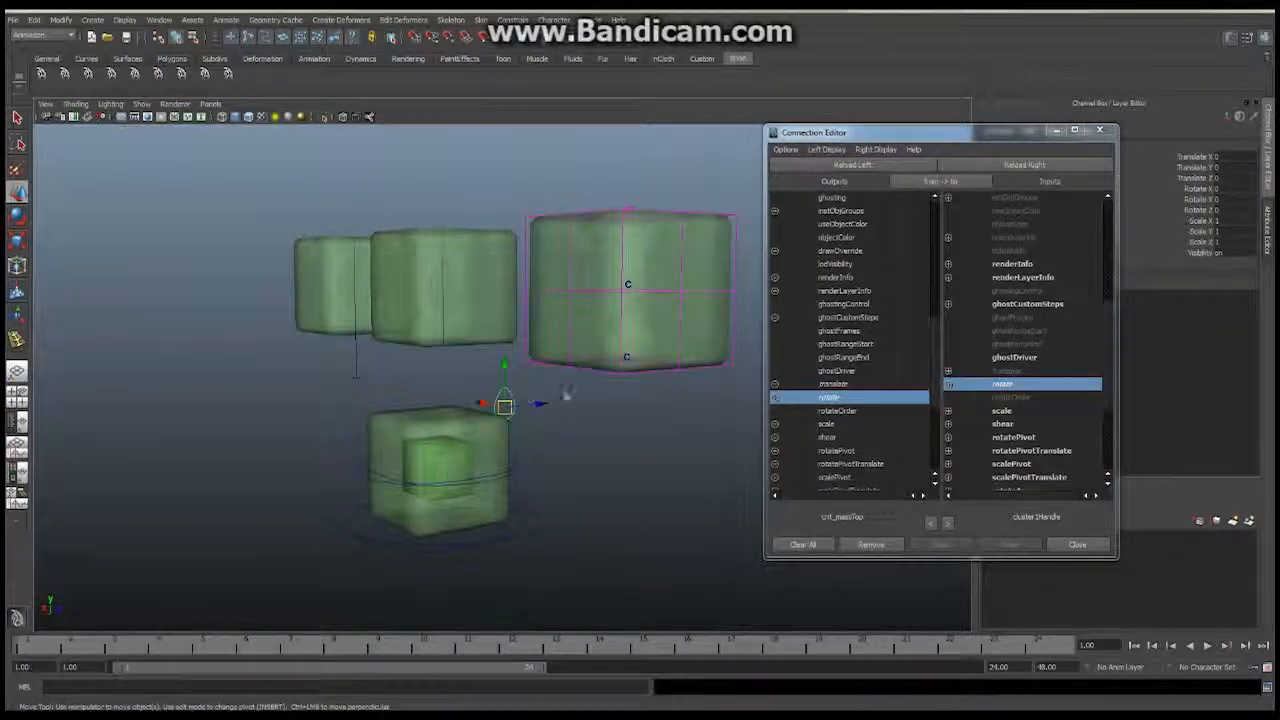
pyautogui.keyDown('alt'); pyautogui.moveTo(545, 402); pyautogui.dragTo(513, 375); pyautogui.keyUp('alt')
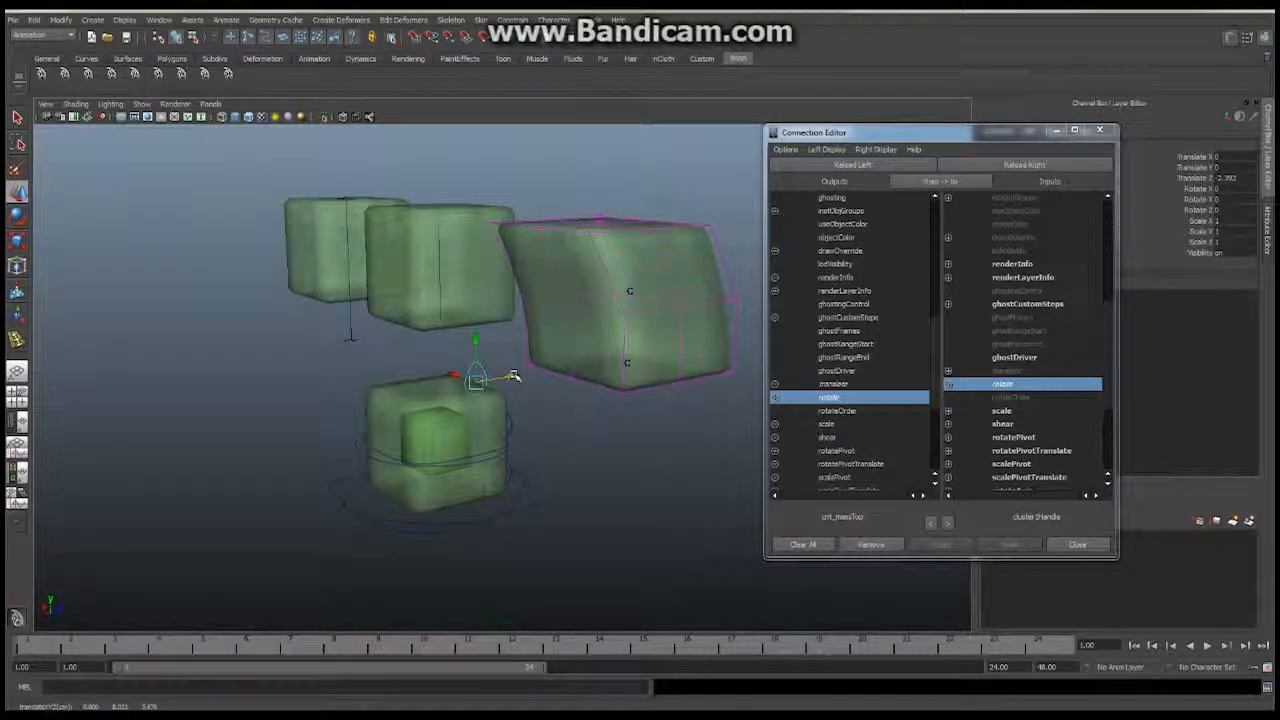
pyautogui.hotkey('ctrl', 'z')
pyautogui.click(17, 216)
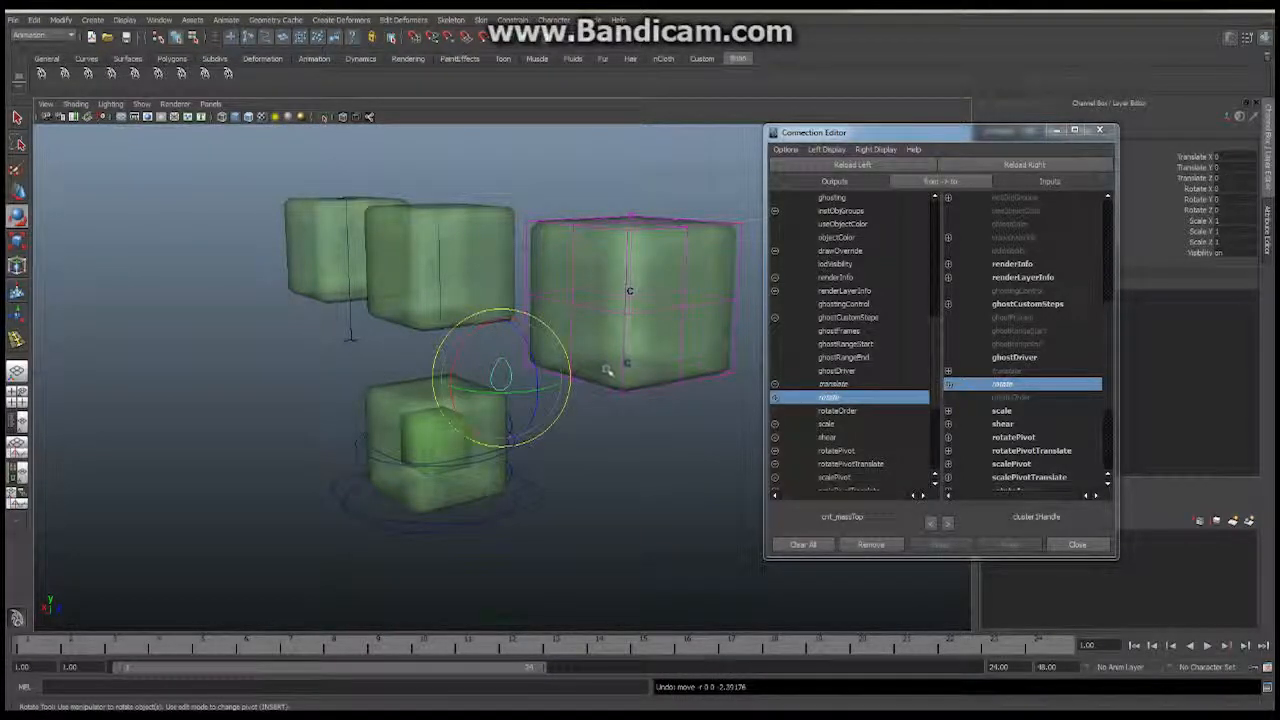
pyautogui.moveTo(459, 353); pyautogui.dragTo(465, 362)
pyautogui.hotkey('ctrl', 'z')
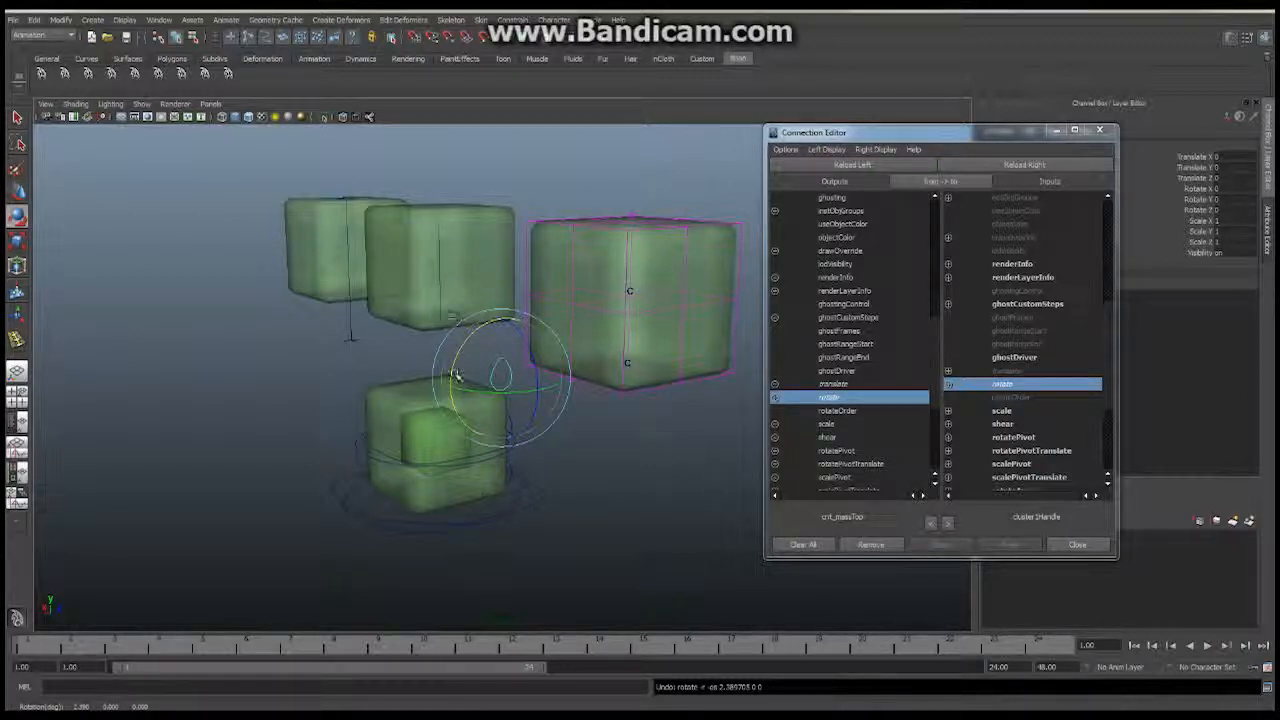
# Select the cnt_massMid control beside the main cube and load it as the Connection Editor's output object.
pyautogui.keyDown('alt'); pyautogui.moveTo(456, 376); pyautogui.dragTo(626, 451); pyautogui.keyUp('alt')
pyautogui.click(626, 451)
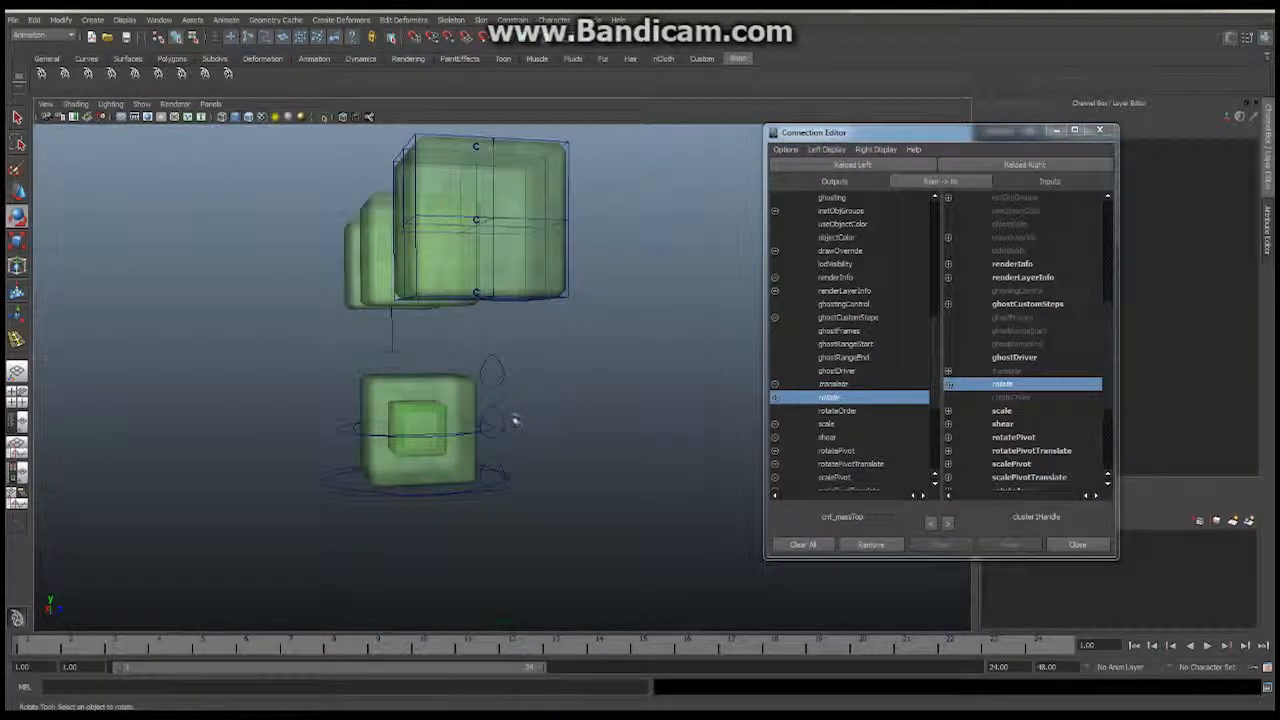
pyautogui.click(499, 408)
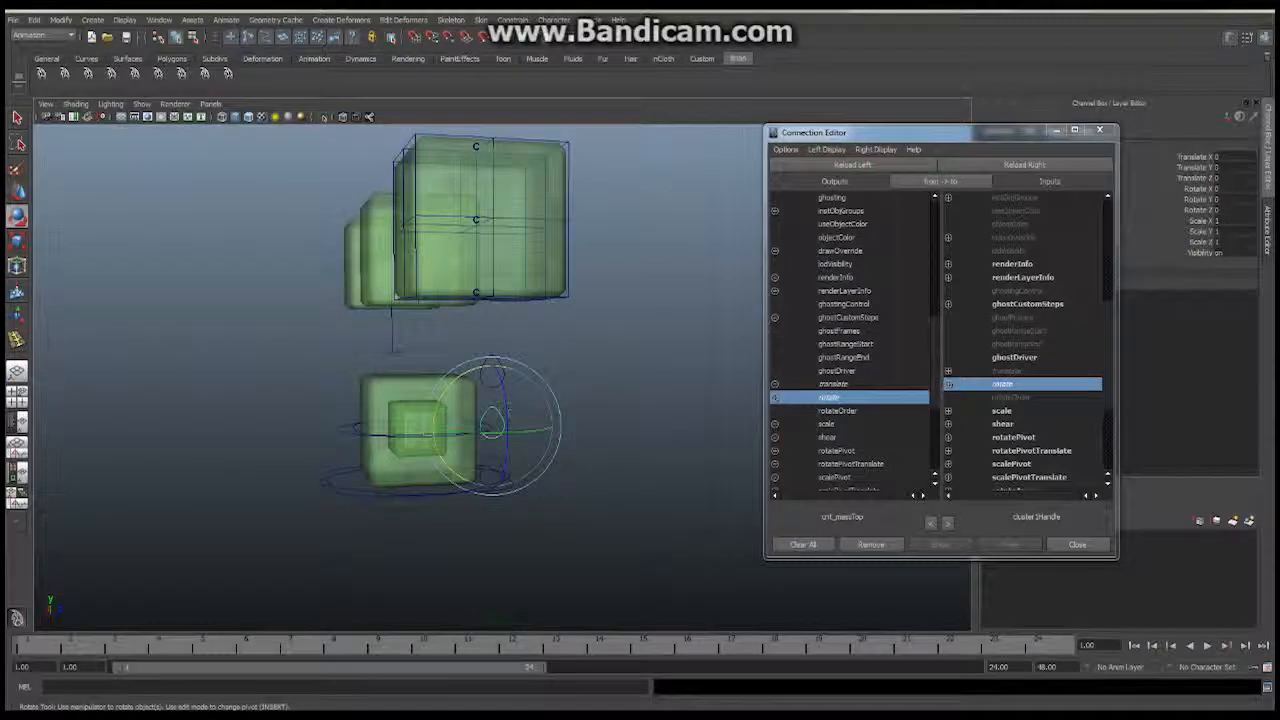
pyautogui.click(856, 165)
# Hide polygons in the viewport and select the middle cluster handle inside the lattice cube.
pyautogui.keyDown('alt'); pyautogui.moveTo(550, 195); pyautogui.dragTo(503, 286); pyautogui.keyUp('alt')
pyautogui.keyDown('alt'); pyautogui.moveTo(503, 286); pyautogui.dragTo(560, 340, button='right'); pyautogui.keyUp('alt')
pyautogui.keyDown('alt'); pyautogui.moveTo(400, 425); pyautogui.dragTo(460, 510, button='middle'); pyautogui.keyUp('alt')
pyautogui.keyDown('alt'); pyautogui.moveTo(460, 510); pyautogui.dragTo(455, 567); pyautogui.keyUp('alt')
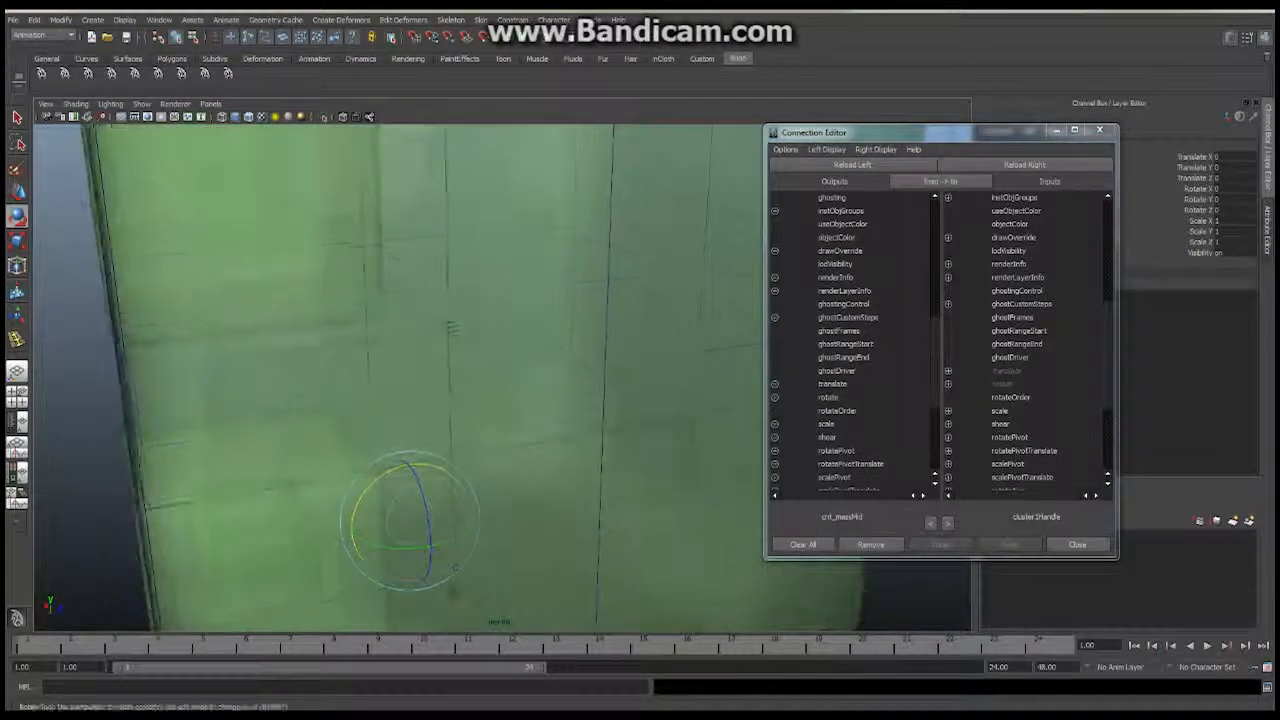
pyautogui.keyDown('alt'); pyautogui.moveTo(452, 328); pyautogui.dragTo(660, 354, button='right'); pyautogui.keyUp('alt')
pyautogui.keyDown('alt'); pyautogui.moveTo(380, 250); pyautogui.dragTo(362, 281); pyautogui.keyUp('alt')
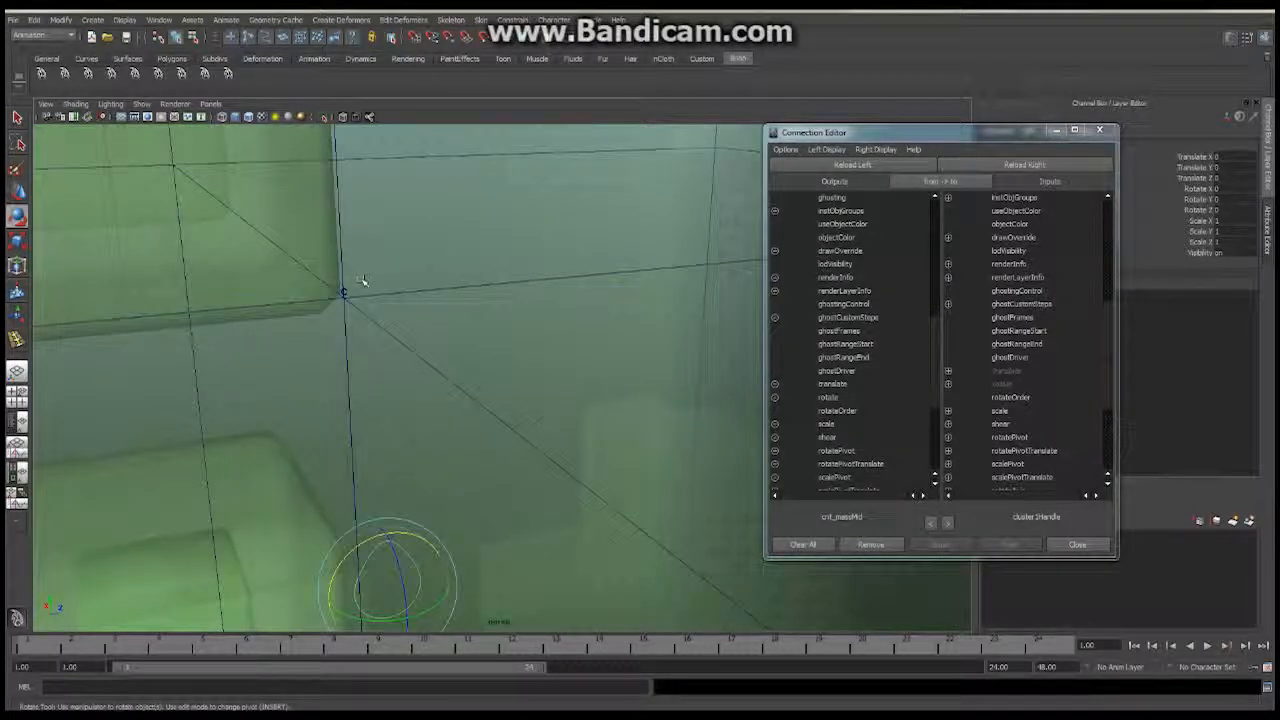
pyautogui.click(345, 292)
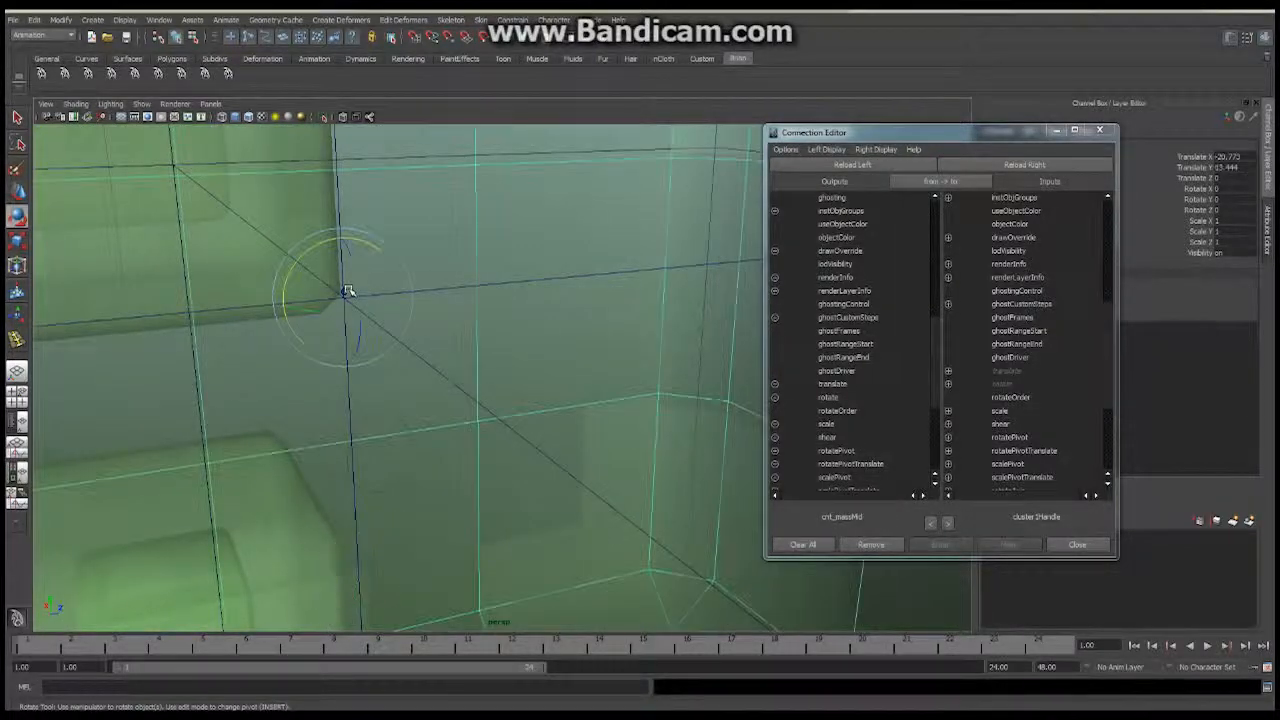
pyautogui.keyDown('alt'); pyautogui.moveTo(318, 308); pyautogui.dragTo(428, 330); pyautogui.keyUp('alt')
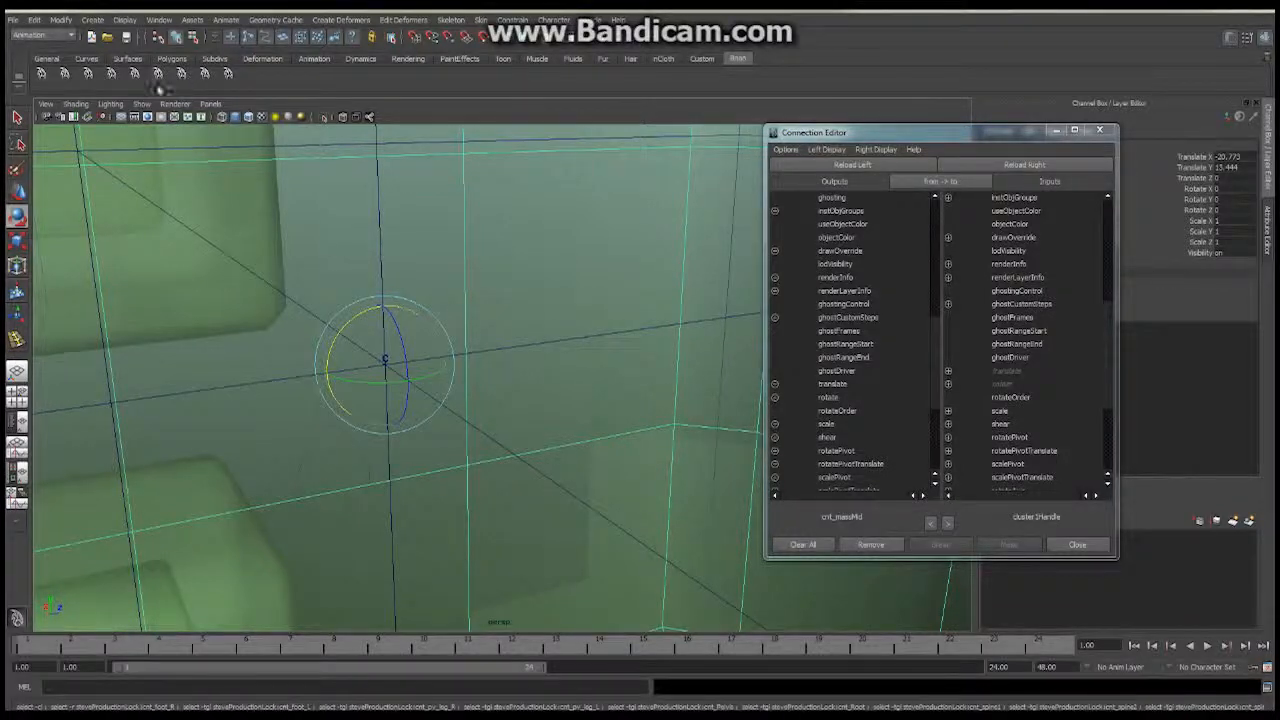
pyautogui.click(142, 104)
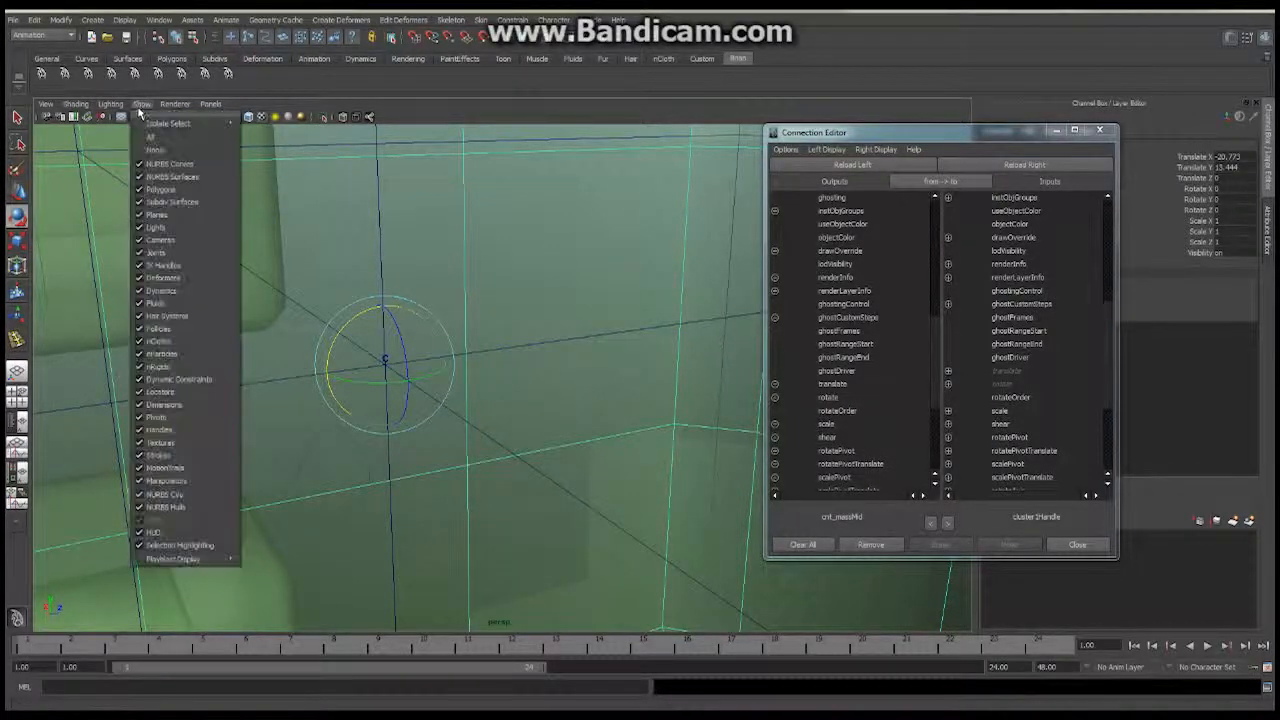
pyautogui.click(160, 189)
pyautogui.click(398, 357)
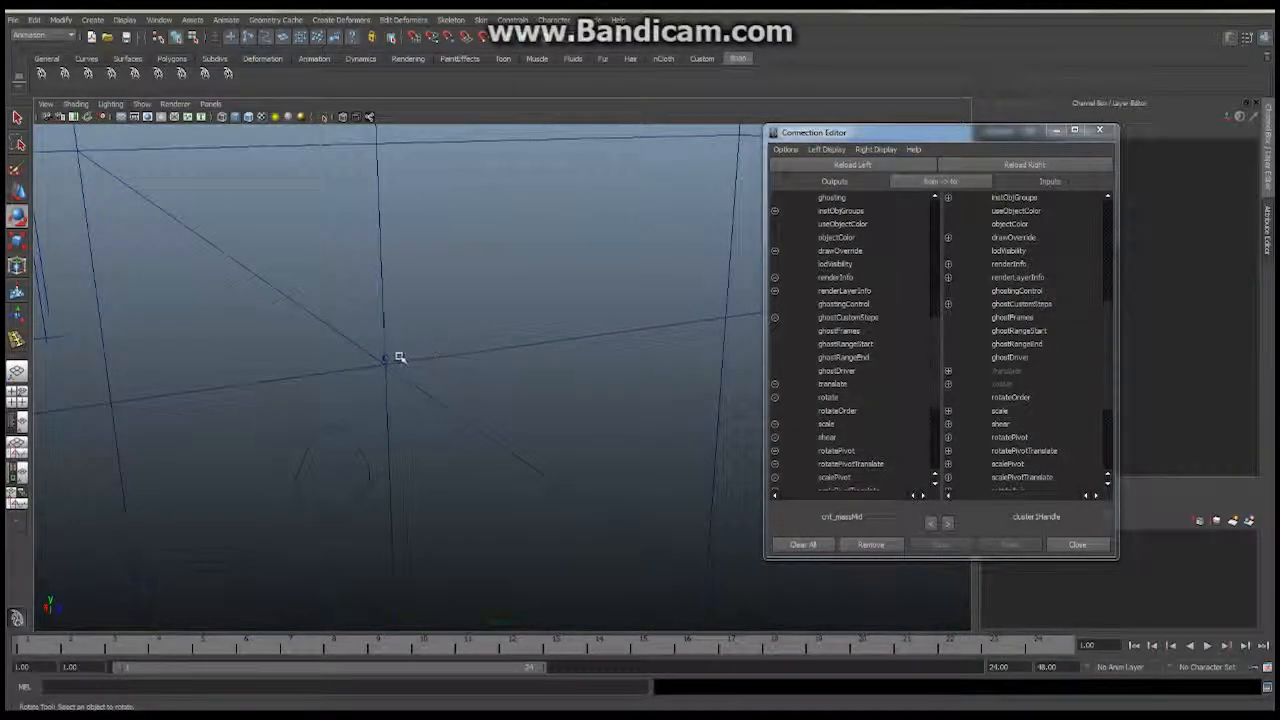
pyautogui.click(390, 358)
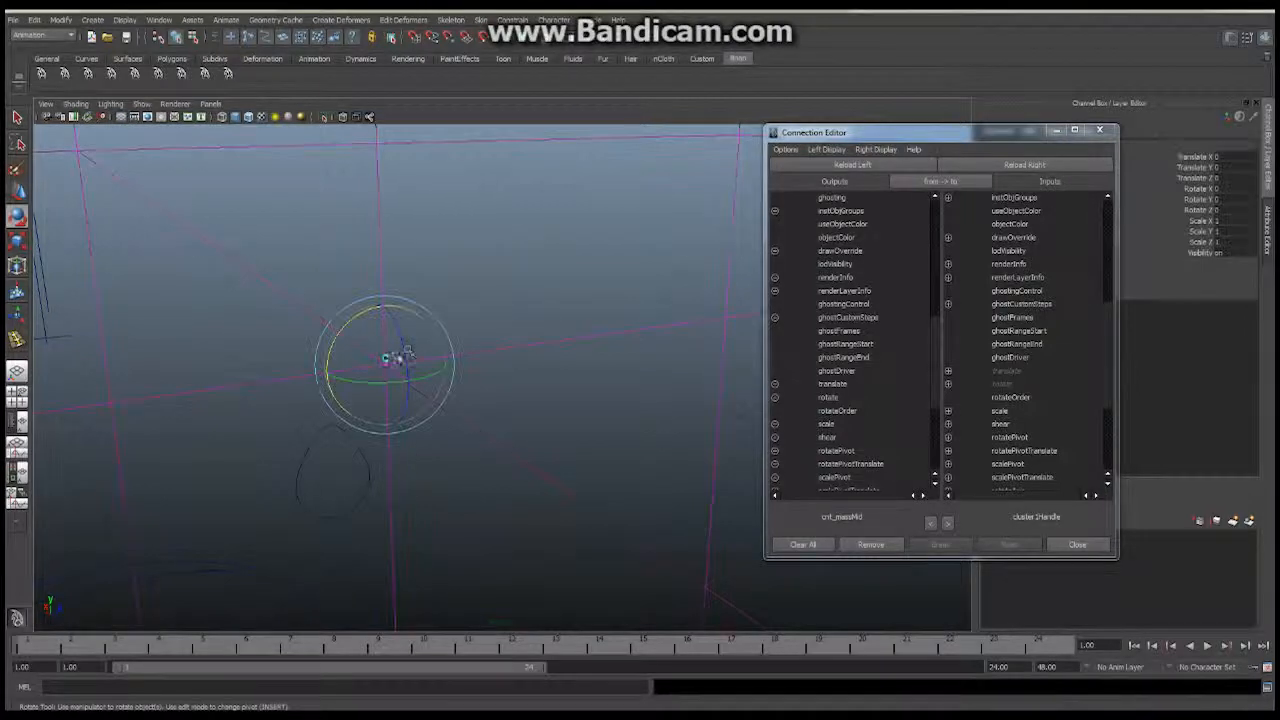
# Show polygons in the viewport again and frame the selected middle cluster handle.
pyautogui.click(142, 104)
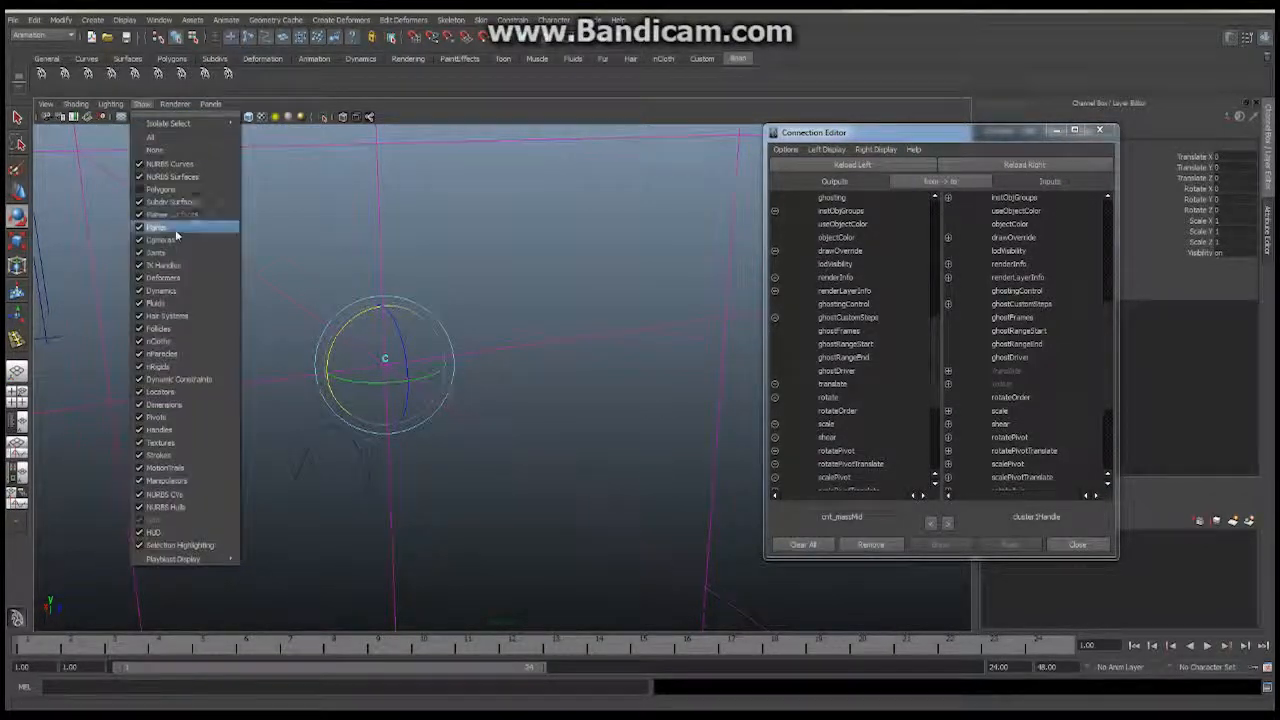
pyautogui.click(163, 189)
pyautogui.press('f')
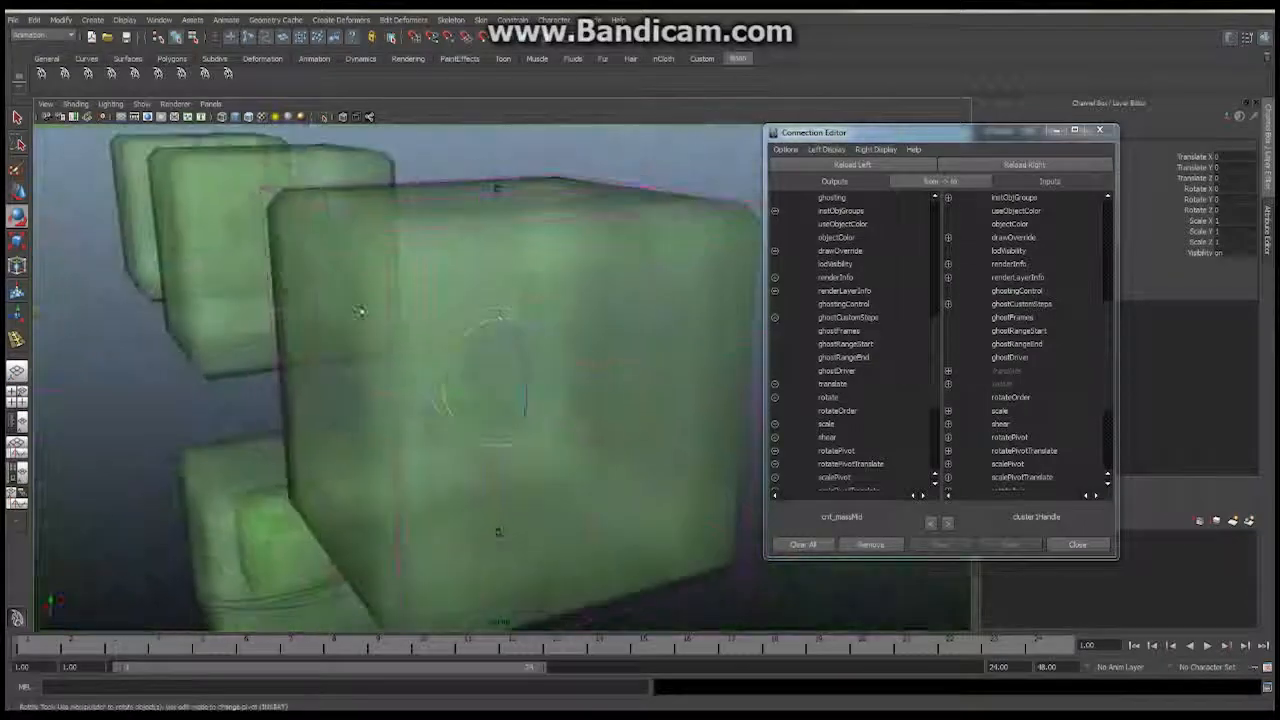
# Load the middle cluster handle as the input object and connect cnt_massMid's translate and rotate to its translate and rotate.
pyautogui.click(1043, 164)
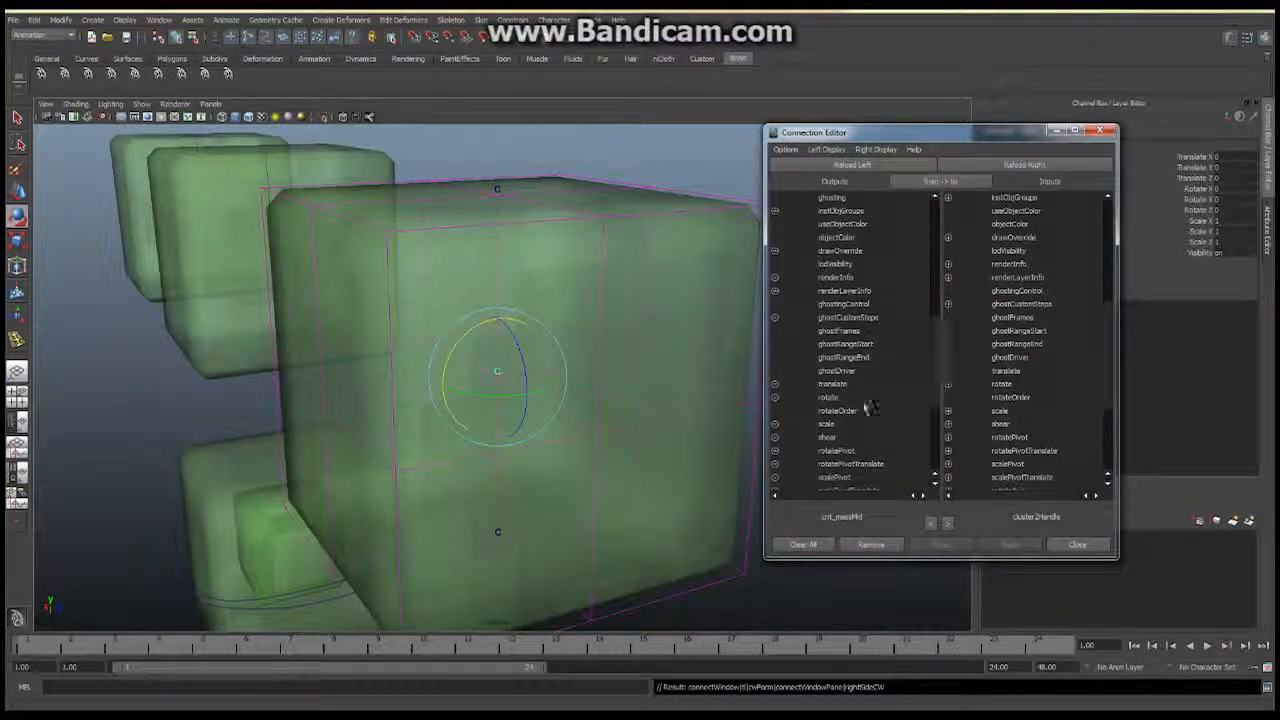
pyautogui.click(832, 384)
pyautogui.click(1009, 371)
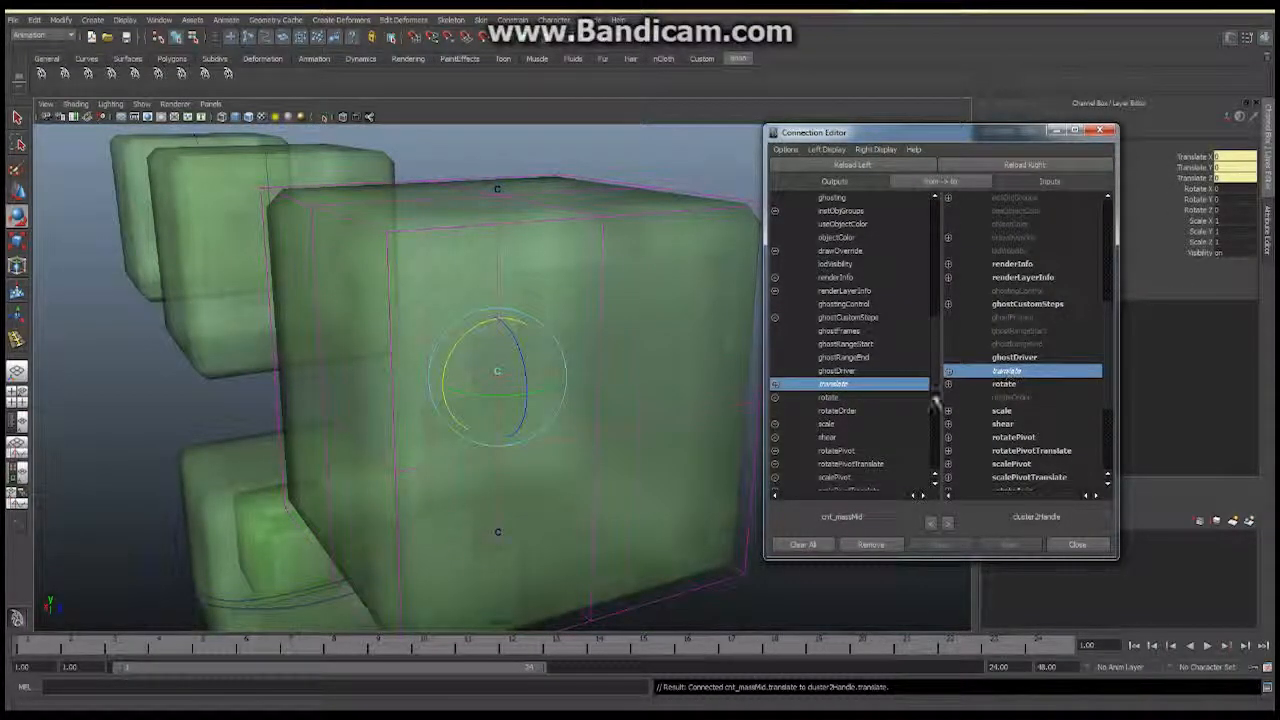
pyautogui.click(845, 398)
pyautogui.click(1005, 384)
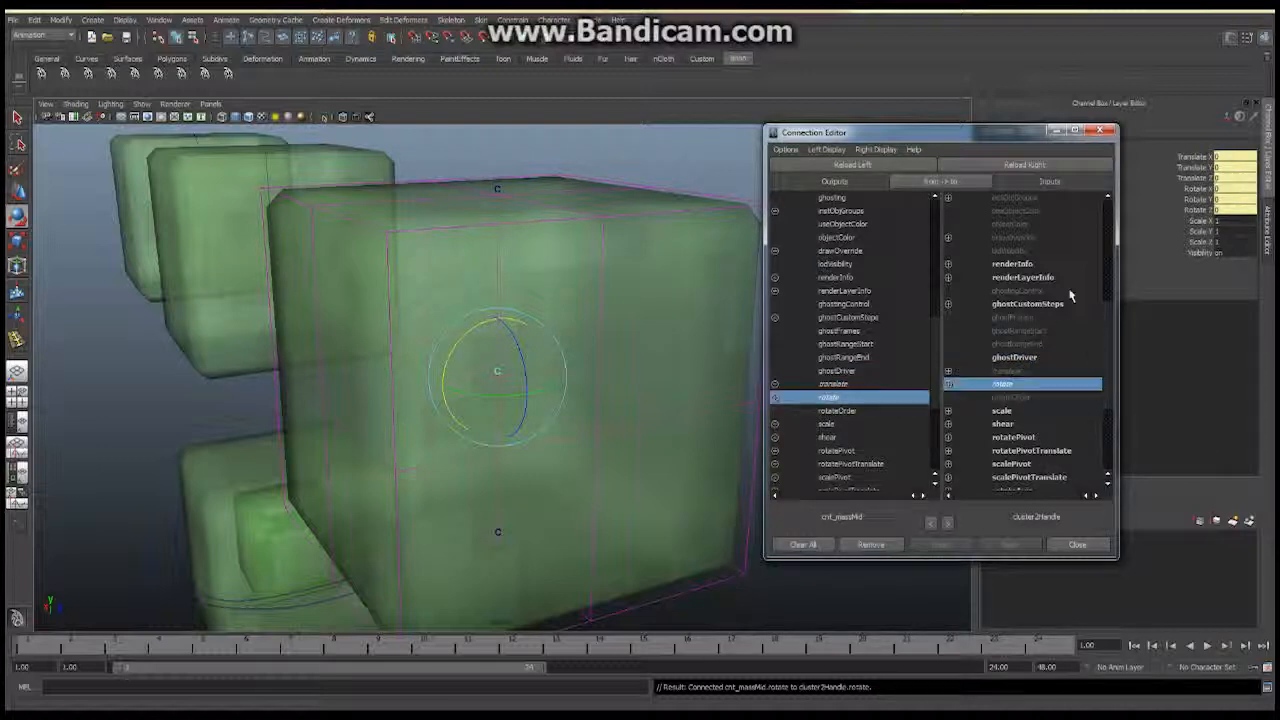
# Select cnt_massTop, rotate it to about -2.4 in X as a test, and save the scene.
pyautogui.keyDown('alt'); pyautogui.moveTo(578, 396); pyautogui.dragTo(614, 374); pyautogui.keyUp('alt')
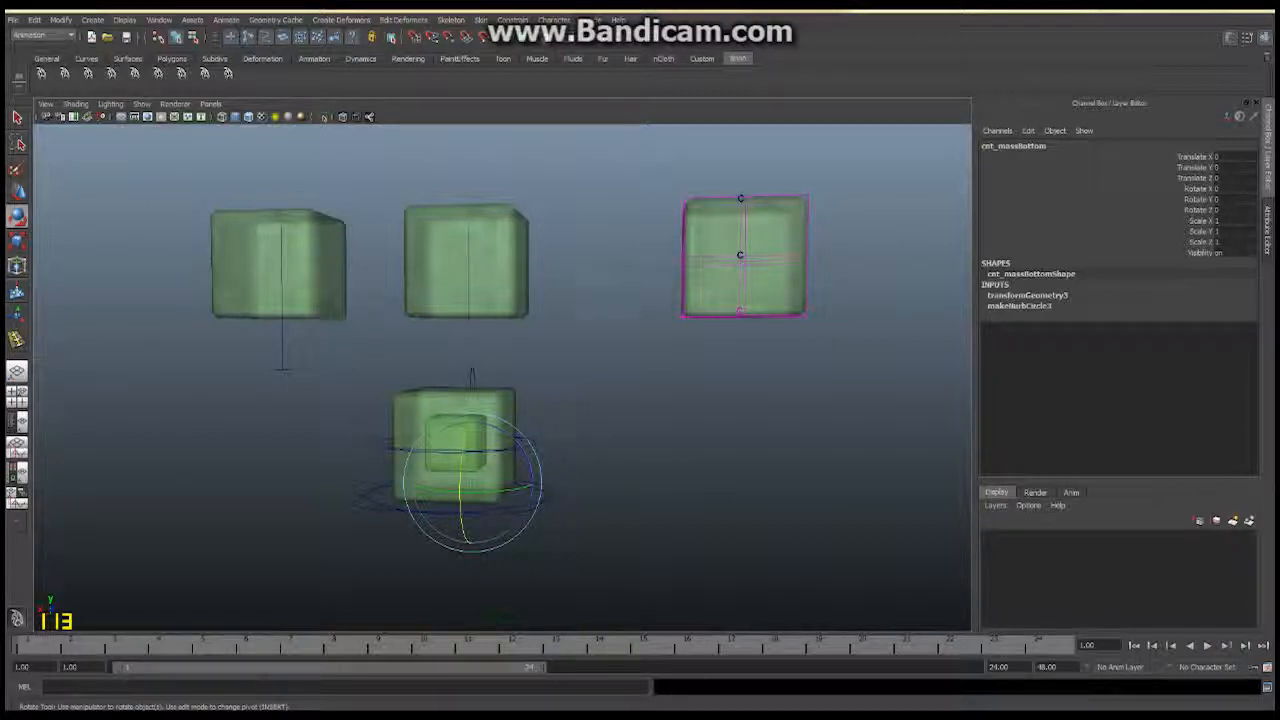
pyautogui.keyDown('alt'); pyautogui.moveTo(720, 371); pyautogui.dragTo(507, 405); pyautogui.keyUp('alt')
pyautogui.keyDown('alt'); pyautogui.moveTo(507, 405); pyautogui.dragTo(709, 400, button='right'); pyautogui.keyUp('alt')
pyautogui.keyDown('alt'); pyautogui.moveTo(826, 374); pyautogui.dragTo(617, 389, button='right'); pyautogui.keyUp('alt')
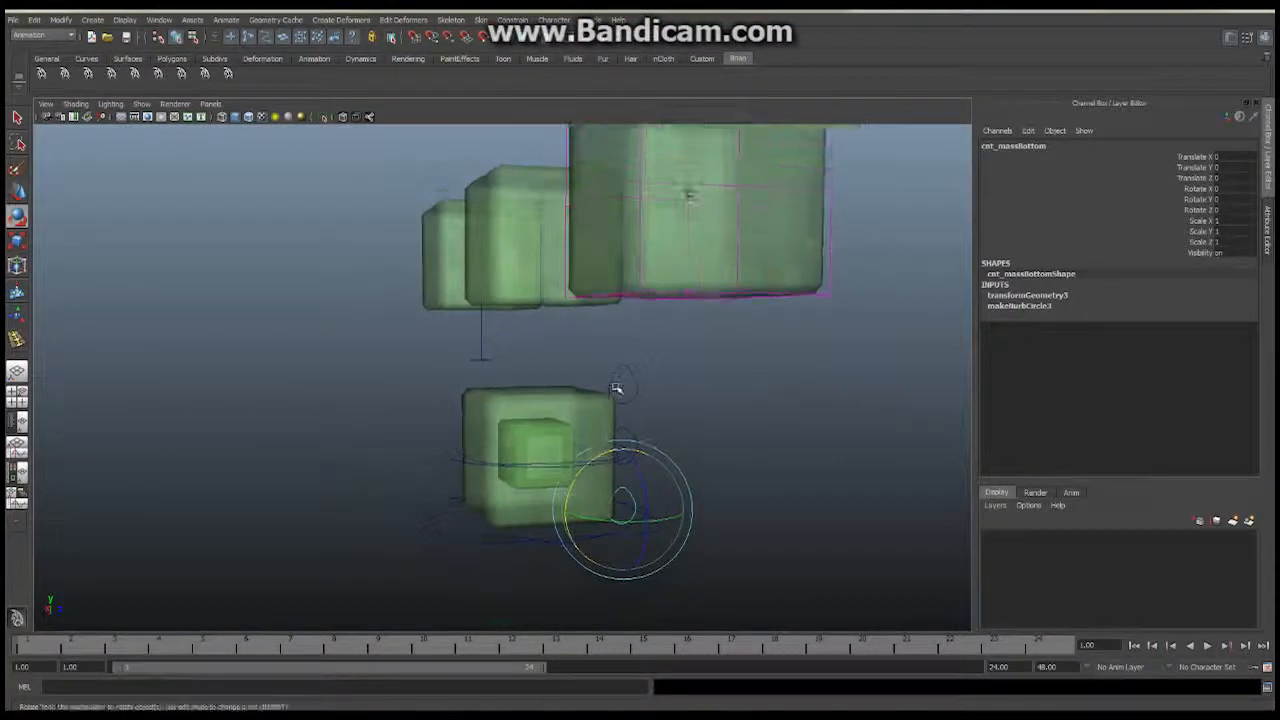
pyautogui.click(614, 382)
pyautogui.keyDown('alt'); pyautogui.moveTo(757, 386); pyautogui.dragTo(677, 420); pyautogui.keyUp('alt')
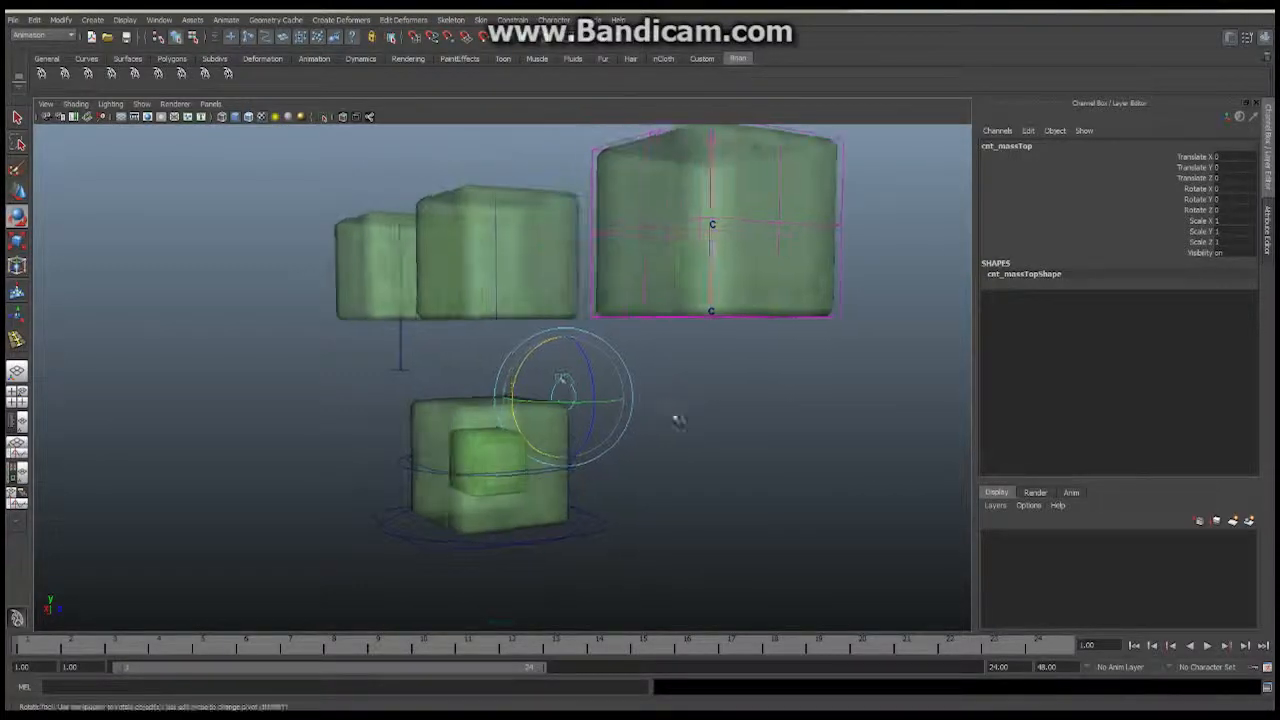
pyautogui.moveTo(533, 358)
pyautogui.mouseDown()
pyautogui.moveTo(520, 372)
pyautogui.moveTo(524, 360)
pyautogui.mouseUp()
pyautogui.press('q')
pyautogui.hotkey('ctrl', 's')
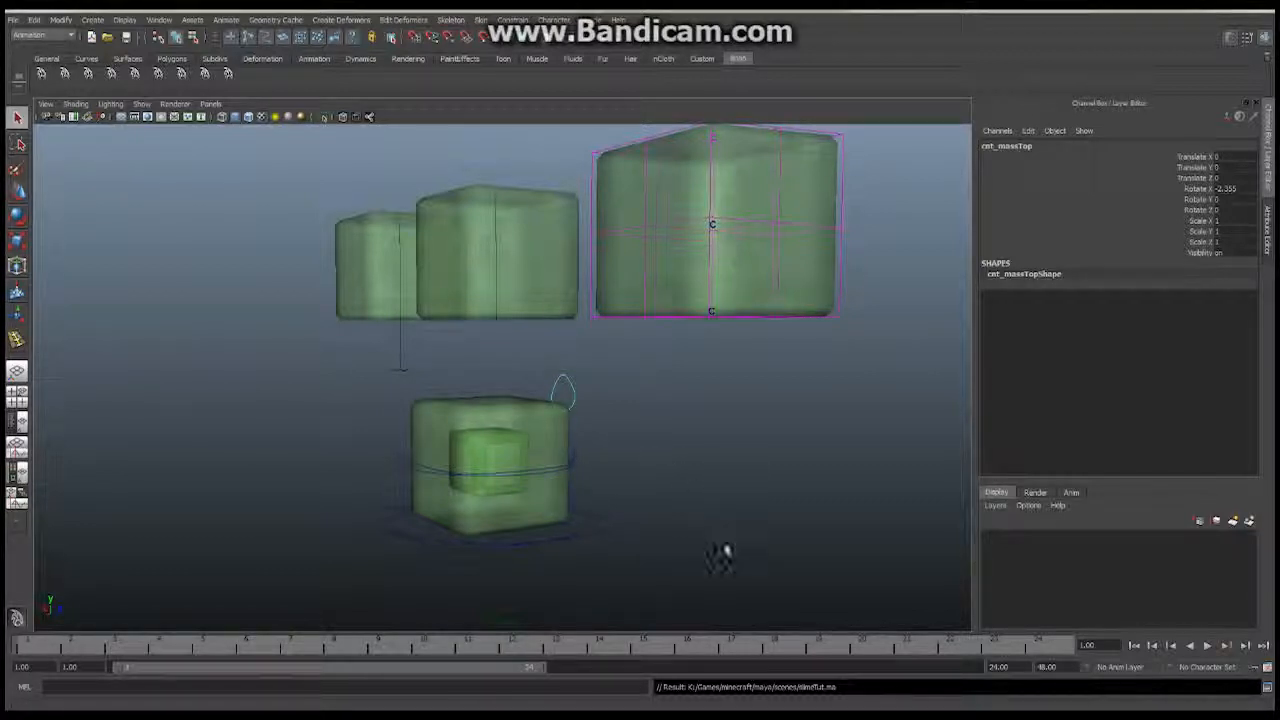
# Set cnt_massTop's Rotate X back to 0.
pyautogui.keyDown('alt'); pyautogui.moveTo(723, 551); pyautogui.dragTo(594, 417); pyautogui.keyUp('alt')
pyautogui.click(1222, 188)
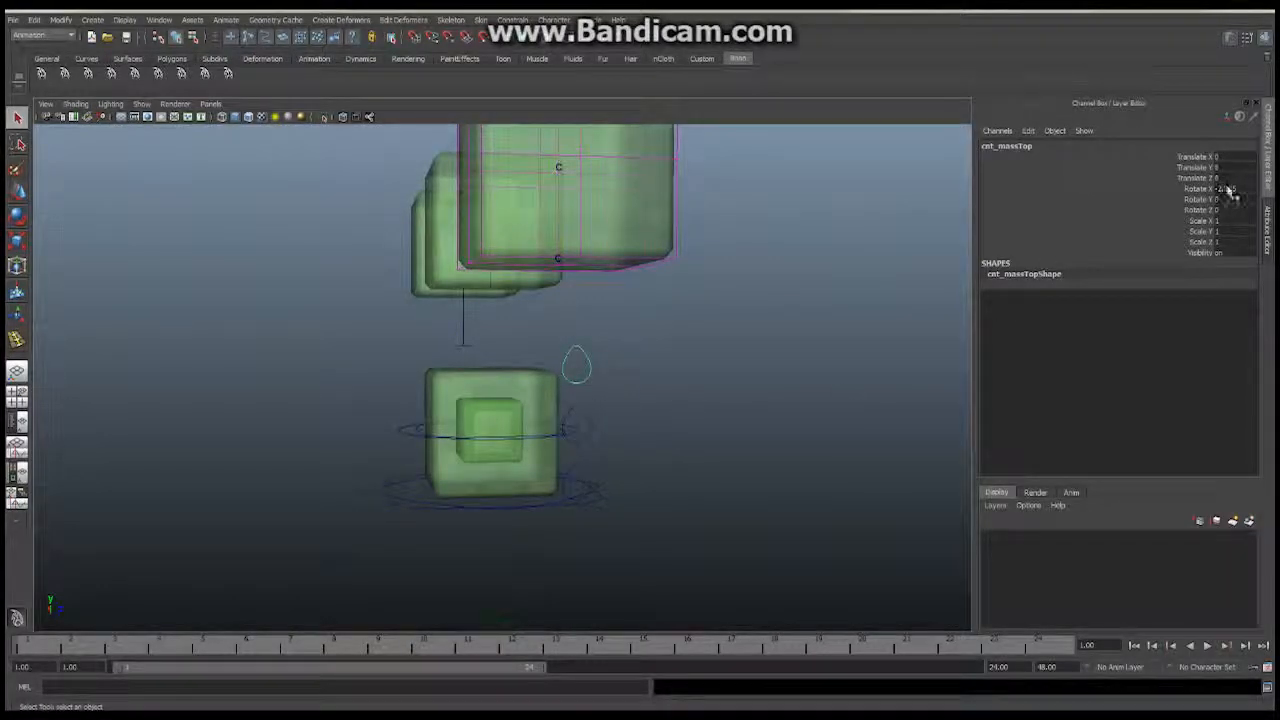
pyautogui.write('0')
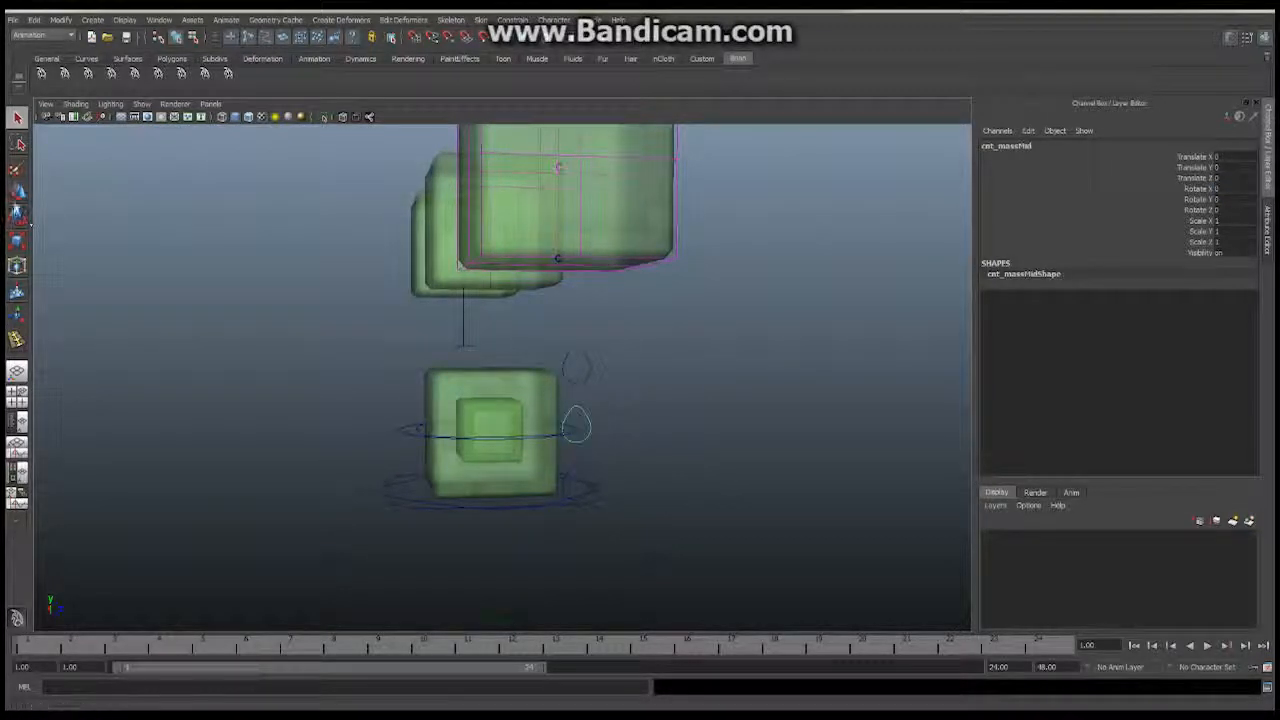
# Test cnt_massMid and cnt_massBottom by moving each along Z, undoing each move.
pyautogui.click(17, 192)
pyautogui.moveTo(624, 428); pyautogui.dragTo(605, 430)
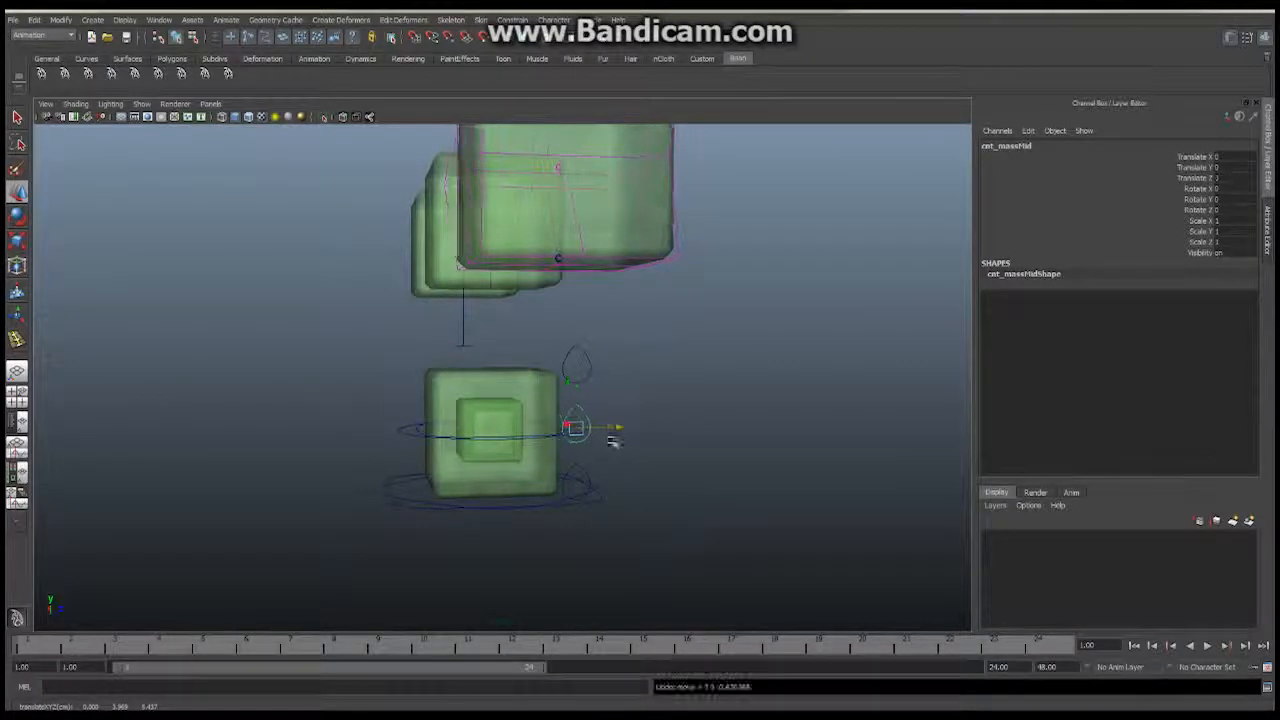
pyautogui.click(594, 470)
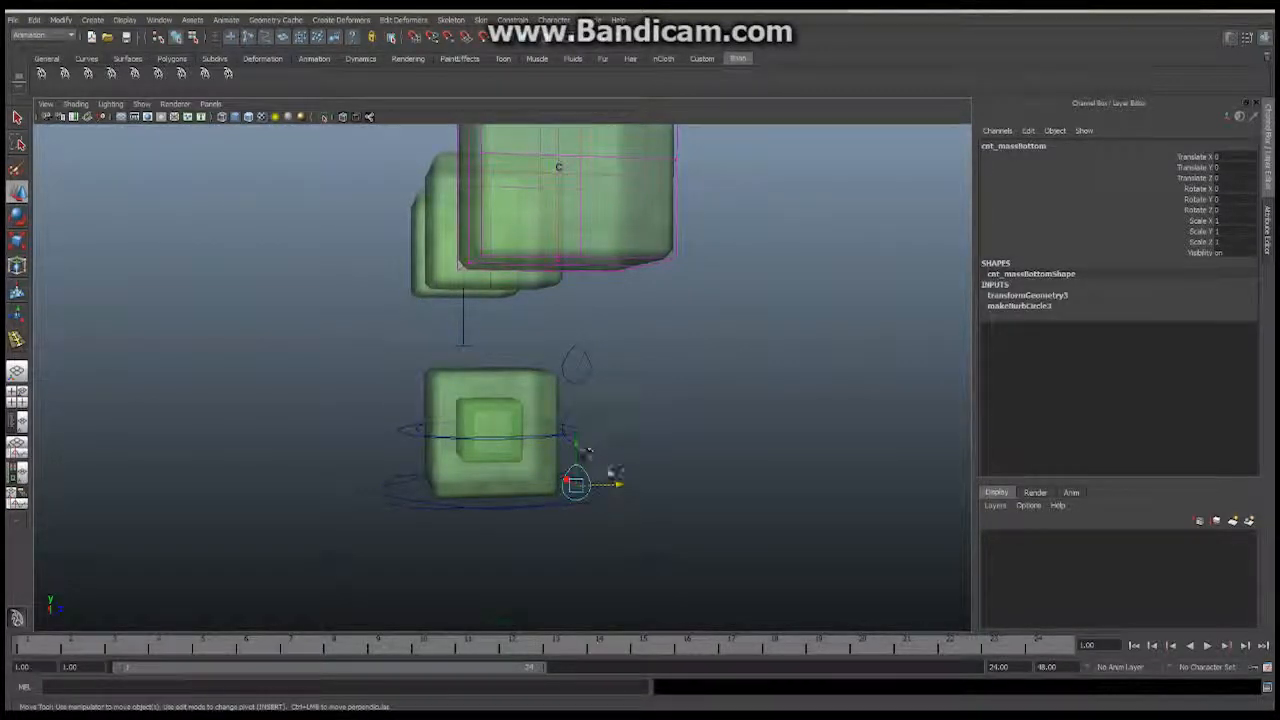
pyautogui.moveTo(614, 486); pyautogui.dragTo(587, 471)
pyautogui.hotkey('ctrl', 'z')
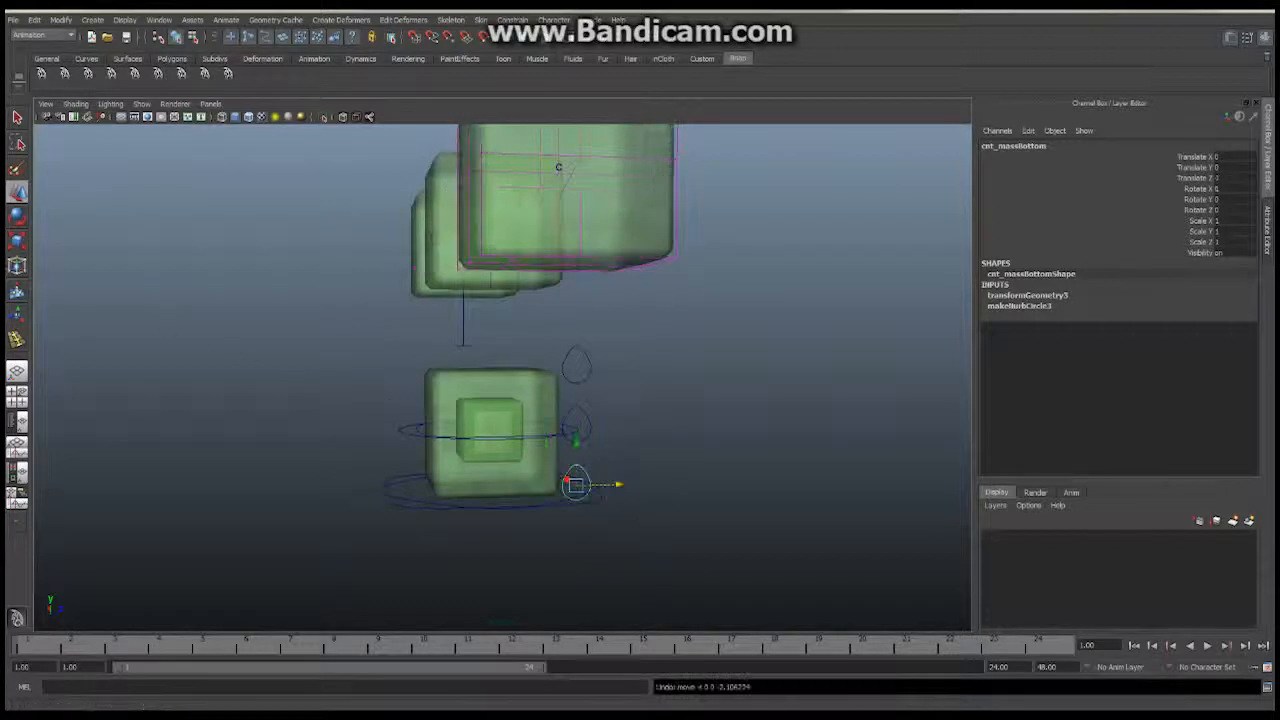
# Test-rotate cnt_massBottom about X and undo the rotation.
pyautogui.press('e')
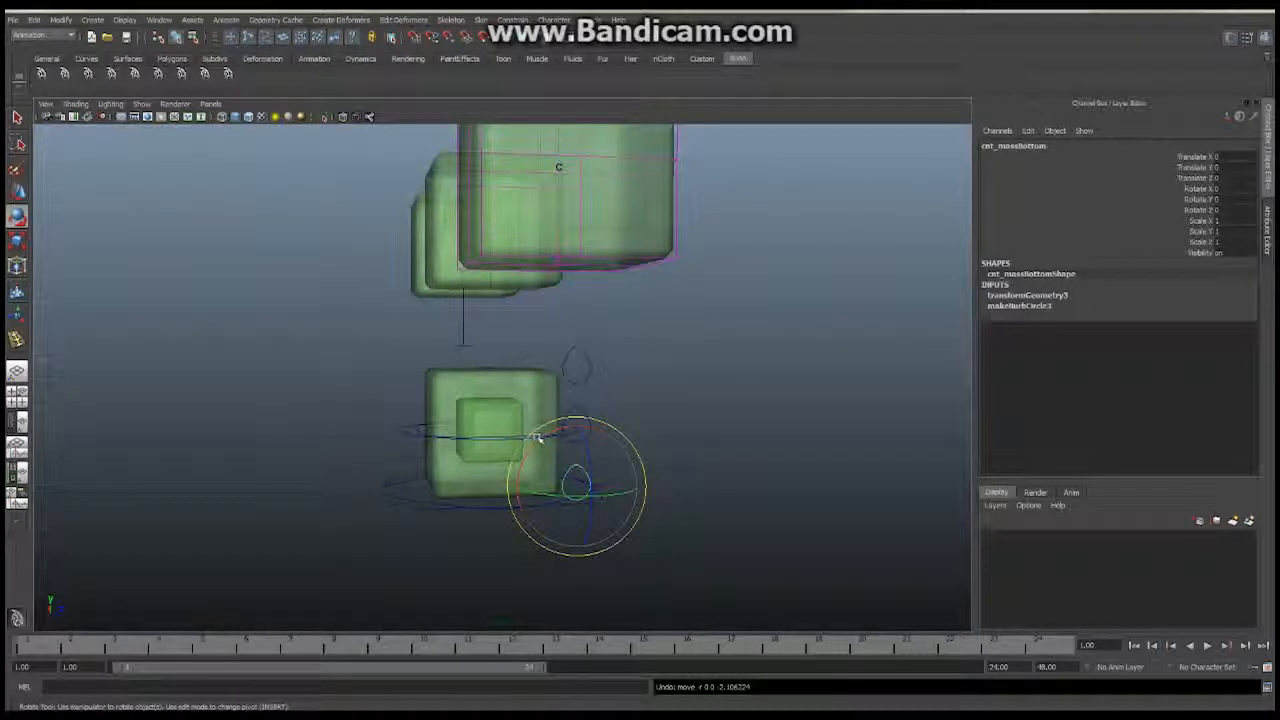
pyautogui.moveTo(538, 440); pyautogui.dragTo(533, 452)
pyautogui.hotkey('ctrl', 'z')
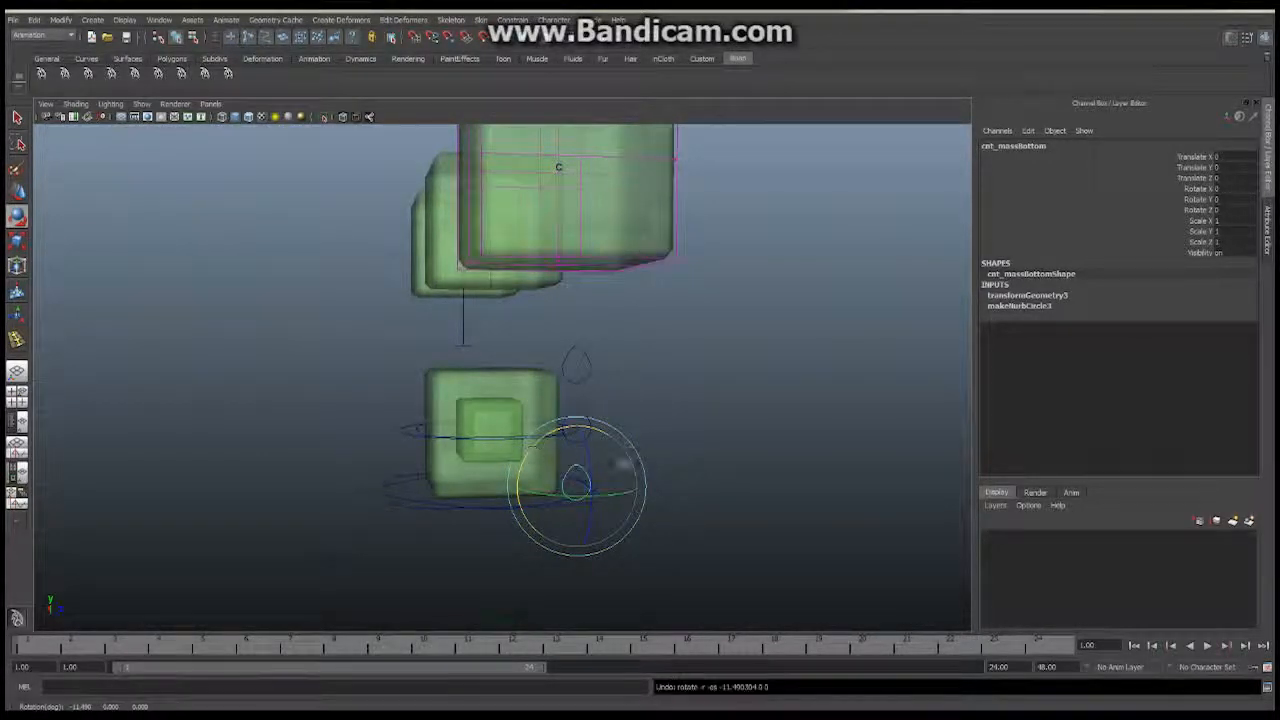
# Repeat the X-axis rotation test on cnt_massBottom, undo it, and clear the selection.
pyautogui.keyDown('alt'); pyautogui.moveTo(680, 449); pyautogui.dragTo(546, 414); pyautogui.keyUp('alt')
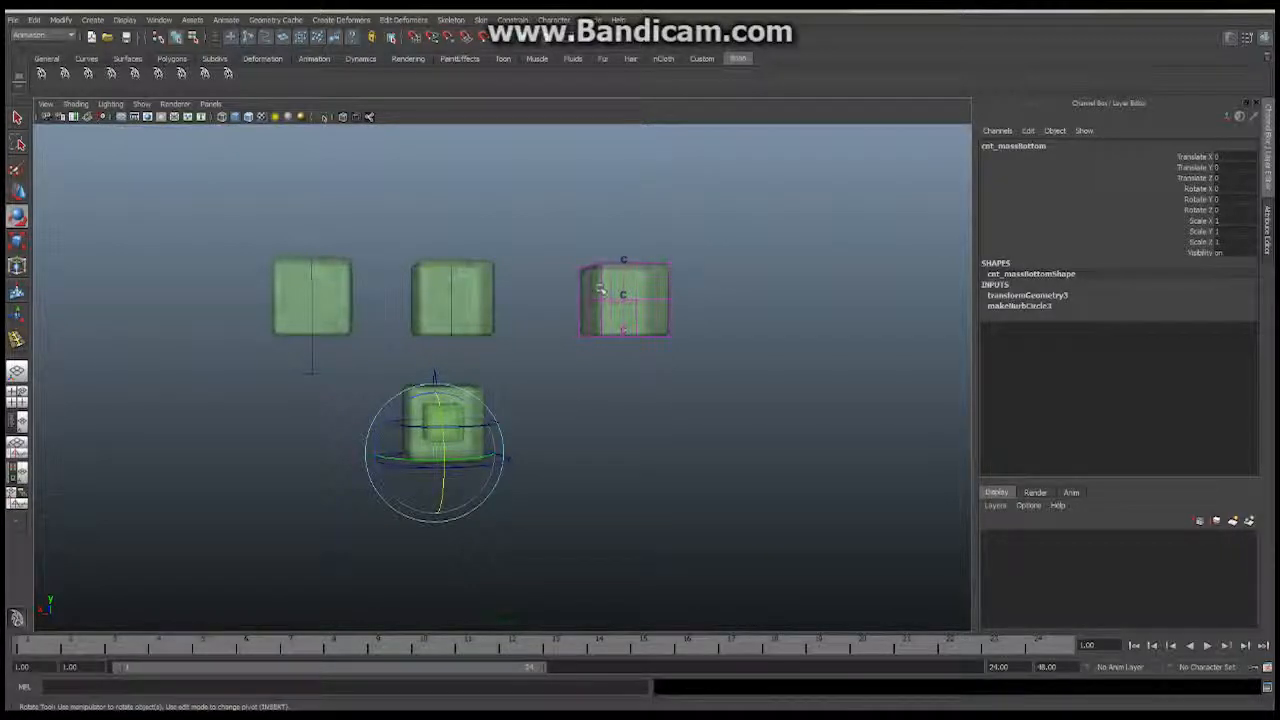
pyautogui.keyDown('alt'); pyautogui.moveTo(528, 408); pyautogui.dragTo(472, 400); pyautogui.keyUp('alt')
pyautogui.hotkey('ctrl', 'z')
pyautogui.hotkey('ctrl', 'z')
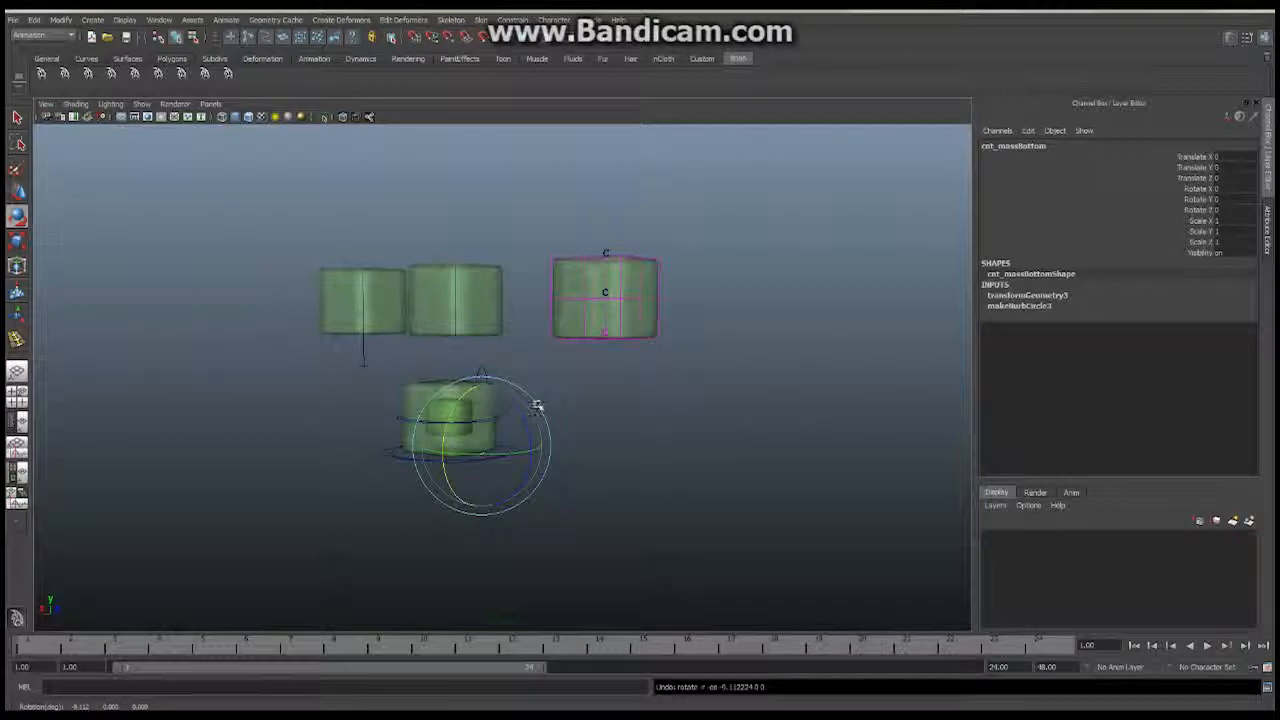
pyautogui.keyDown('alt'); pyautogui.moveTo(536, 408); pyautogui.dragTo(574, 387, button='middle'); pyautogui.keyUp('alt')
pyautogui.keyDown('alt'); pyautogui.moveTo(574, 387); pyautogui.dragTo(517, 443); pyautogui.keyUp('alt')
pyautogui.click(703, 464)
pyautogui.keyDown('alt'); pyautogui.moveTo(514, 357); pyautogui.dragTo(567, 407); pyautogui.keyUp('alt')
pyautogui.keyDown('alt'); pyautogui.moveTo(663, 386); pyautogui.dragTo(649, 423, button='middle'); pyautogui.keyUp('alt')
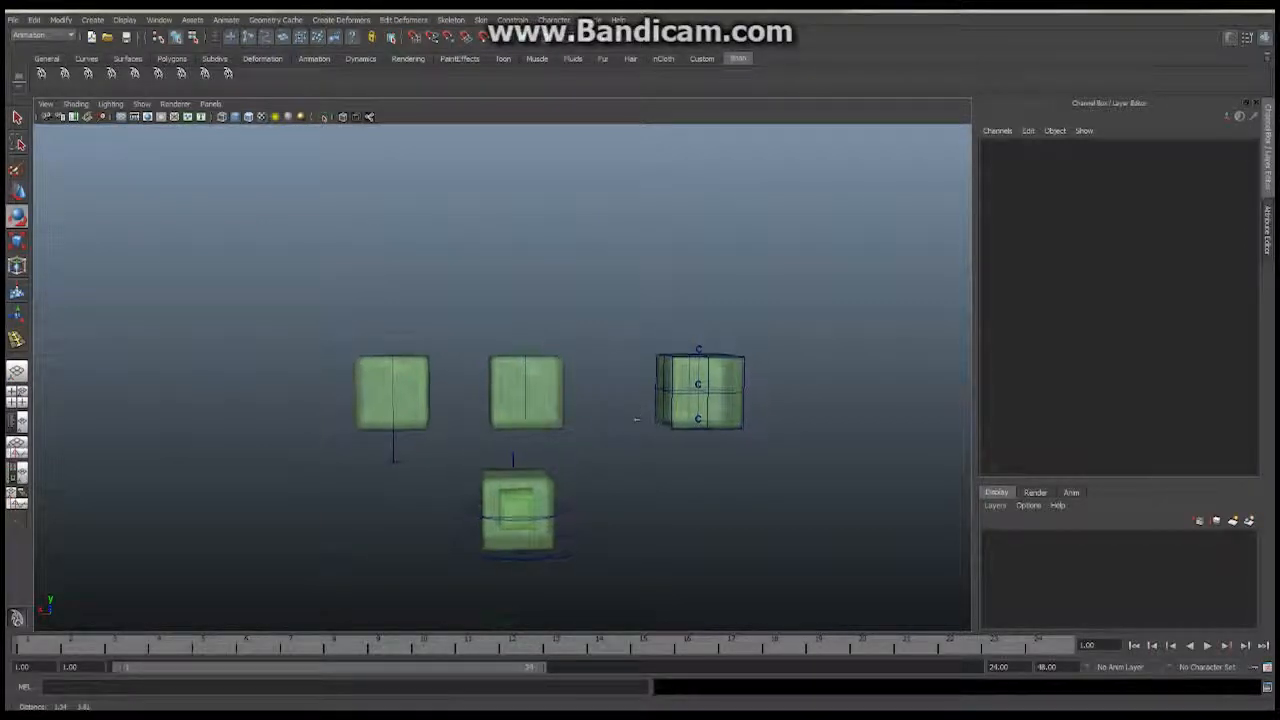
# Create a blend shape named slimeEXTBlends on slimeExterior, with the squash, sineJiggle and massMovement cubes as targets.
pyautogui.click(425, 363)
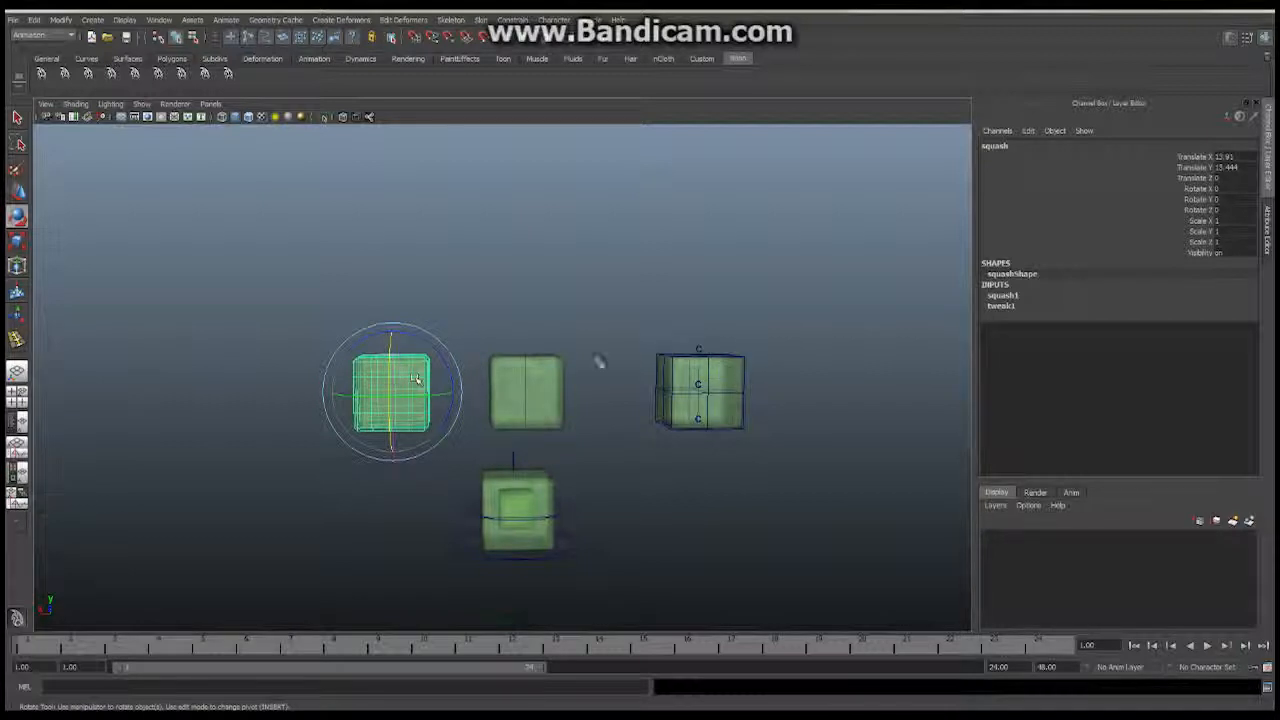
pyautogui.click(562, 366)
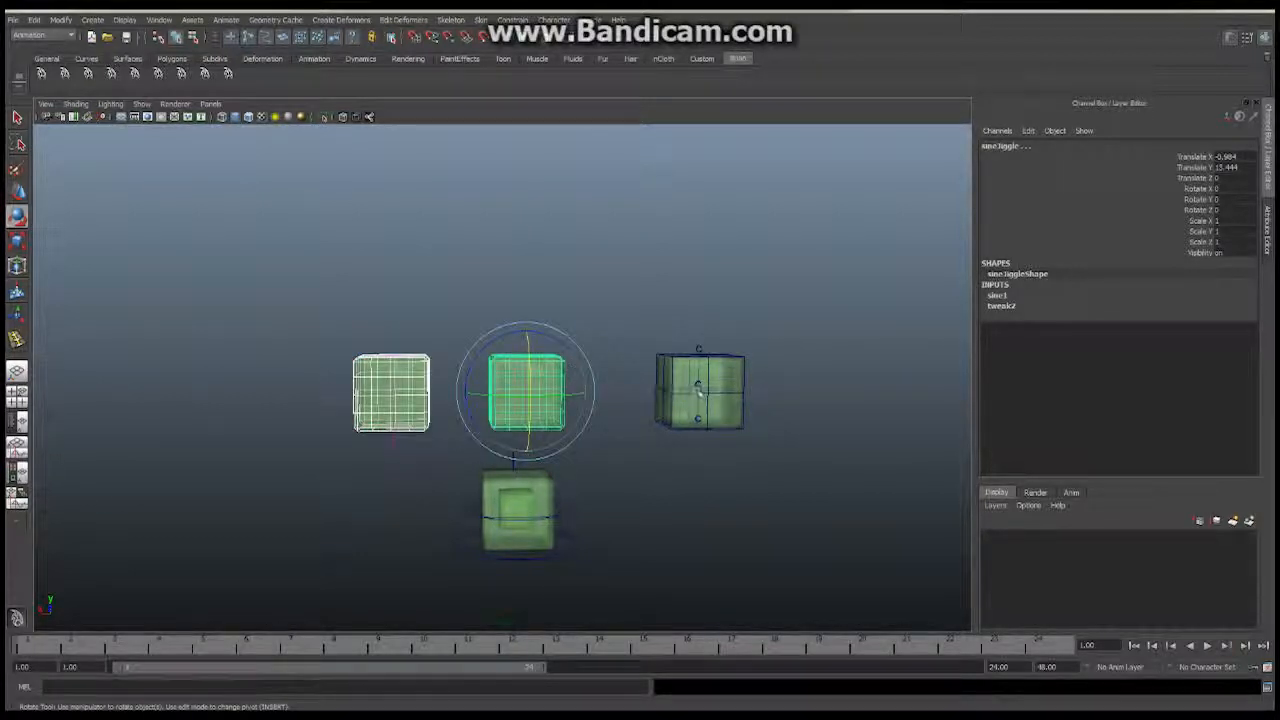
pyautogui.keyDown('alt'); pyautogui.moveTo(808, 371); pyautogui.dragTo(606, 391, button='middle'); pyautogui.keyUp('alt')
pyautogui.keyDown('alt'); pyautogui.moveTo(606, 391); pyautogui.dragTo(762, 408, button='right'); pyautogui.keyUp('alt')
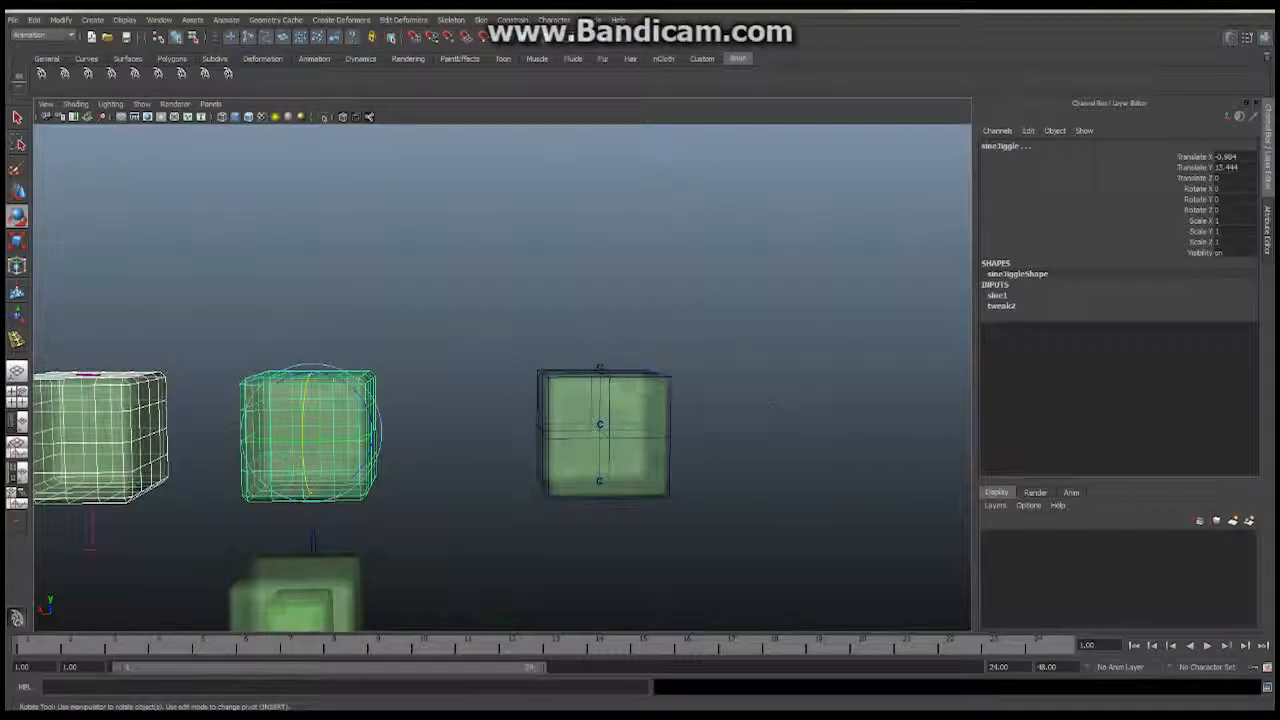
pyautogui.click(645, 392)
pyautogui.keyDown('alt'); pyautogui.moveTo(662, 464); pyautogui.dragTo(728, 278, button='middle'); pyautogui.keyUp('alt')
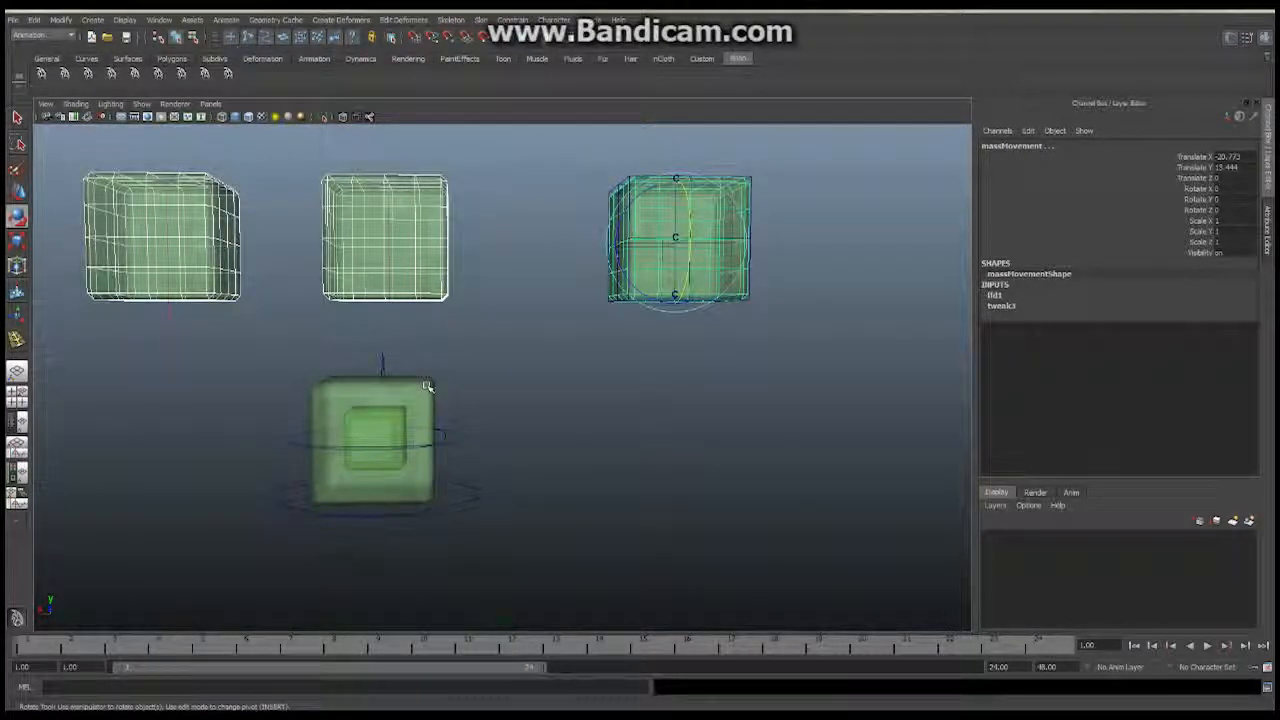
pyautogui.click(424, 388)
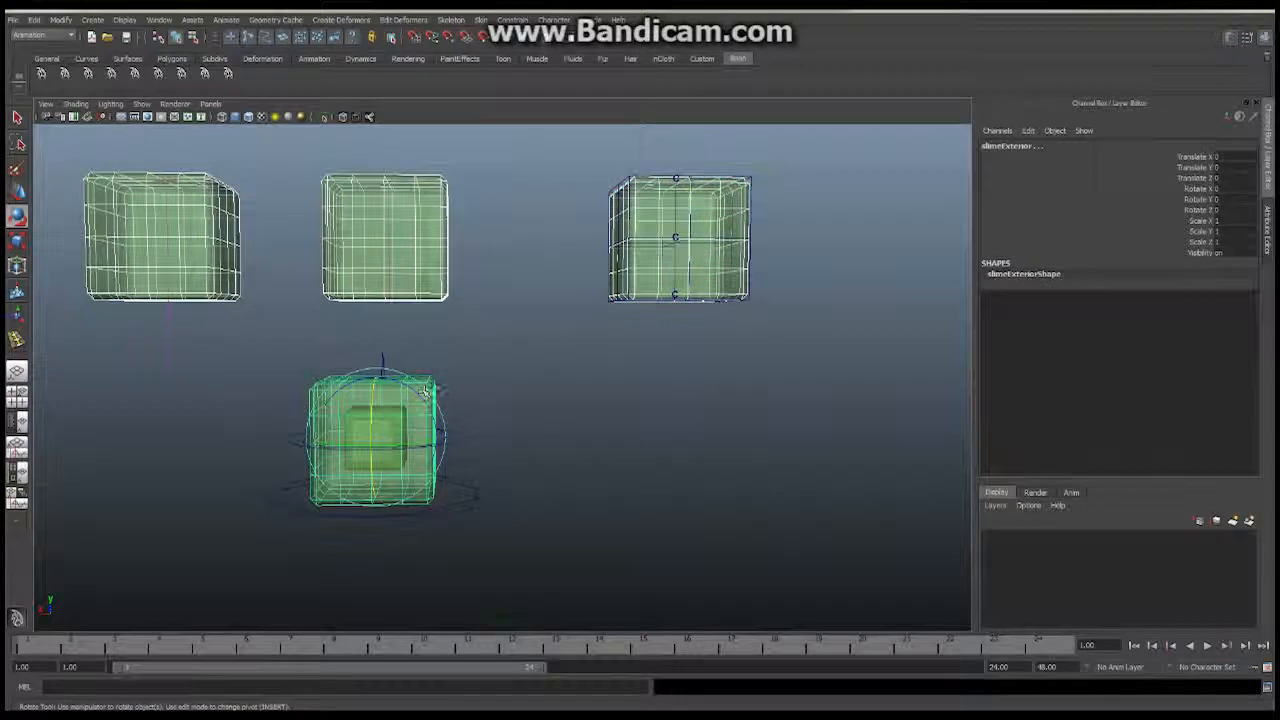
pyautogui.click(349, 21)
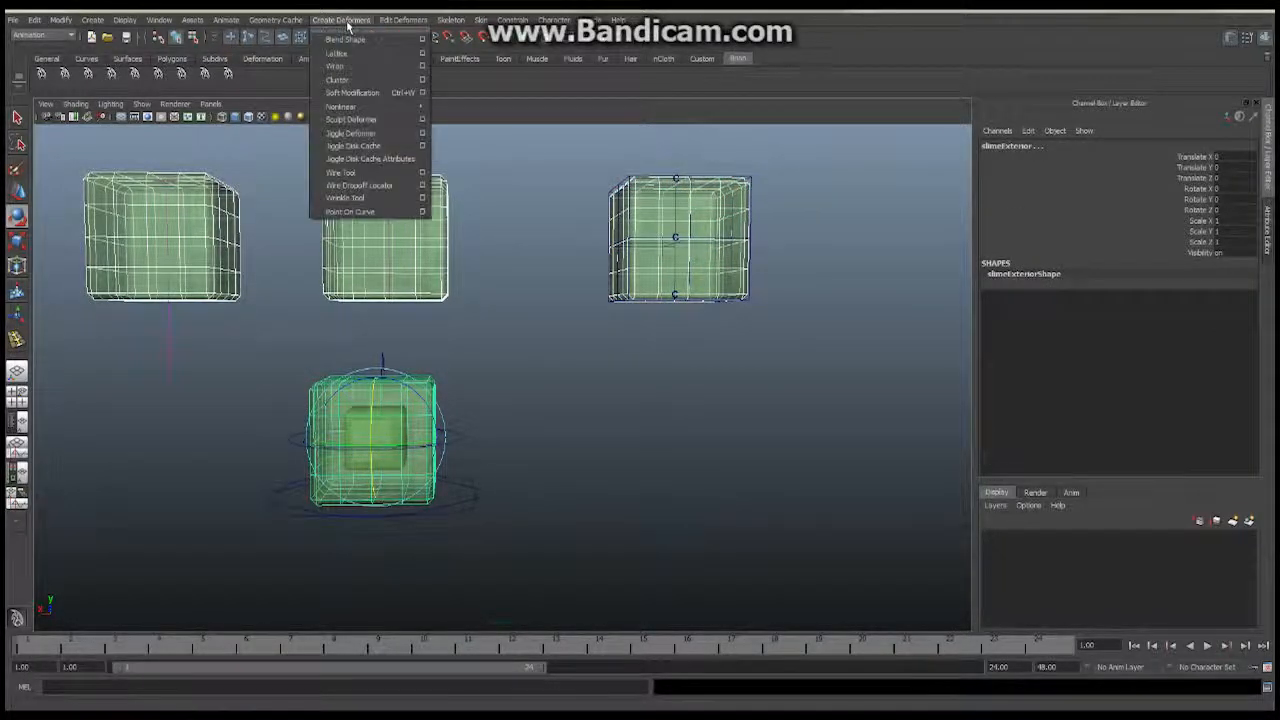
pyautogui.click(421, 37)
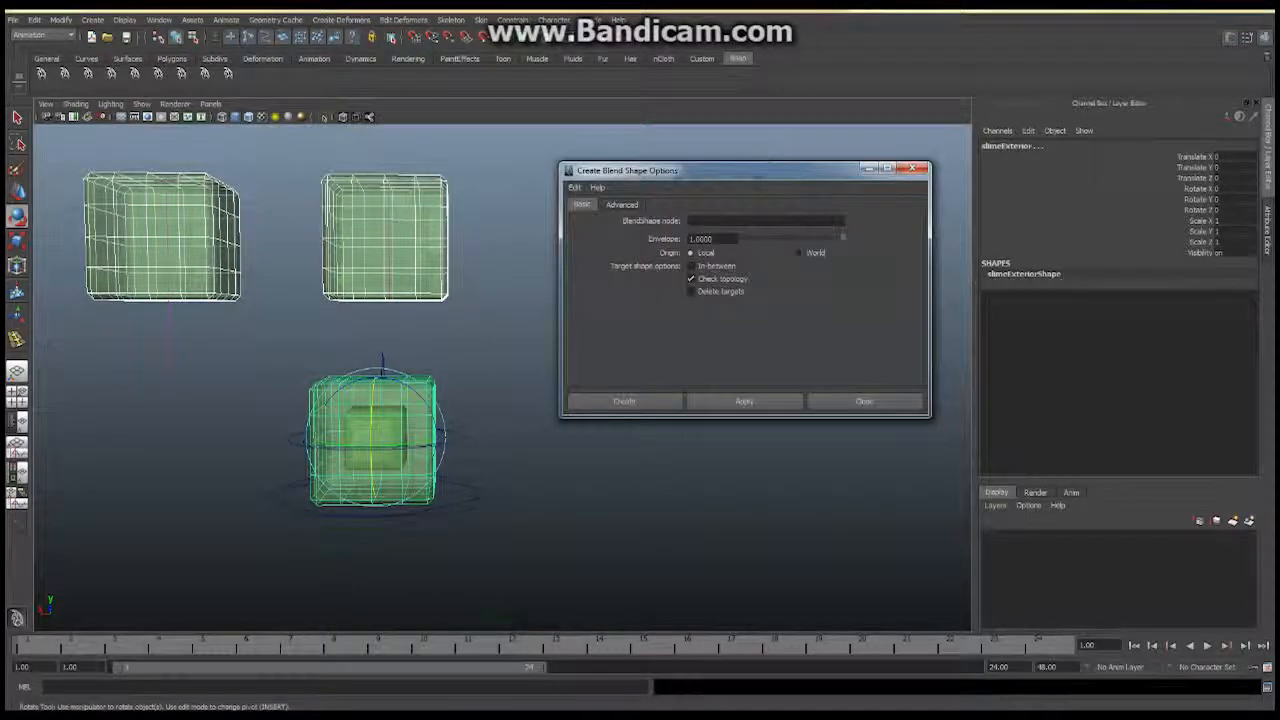
pyautogui.write('ble')
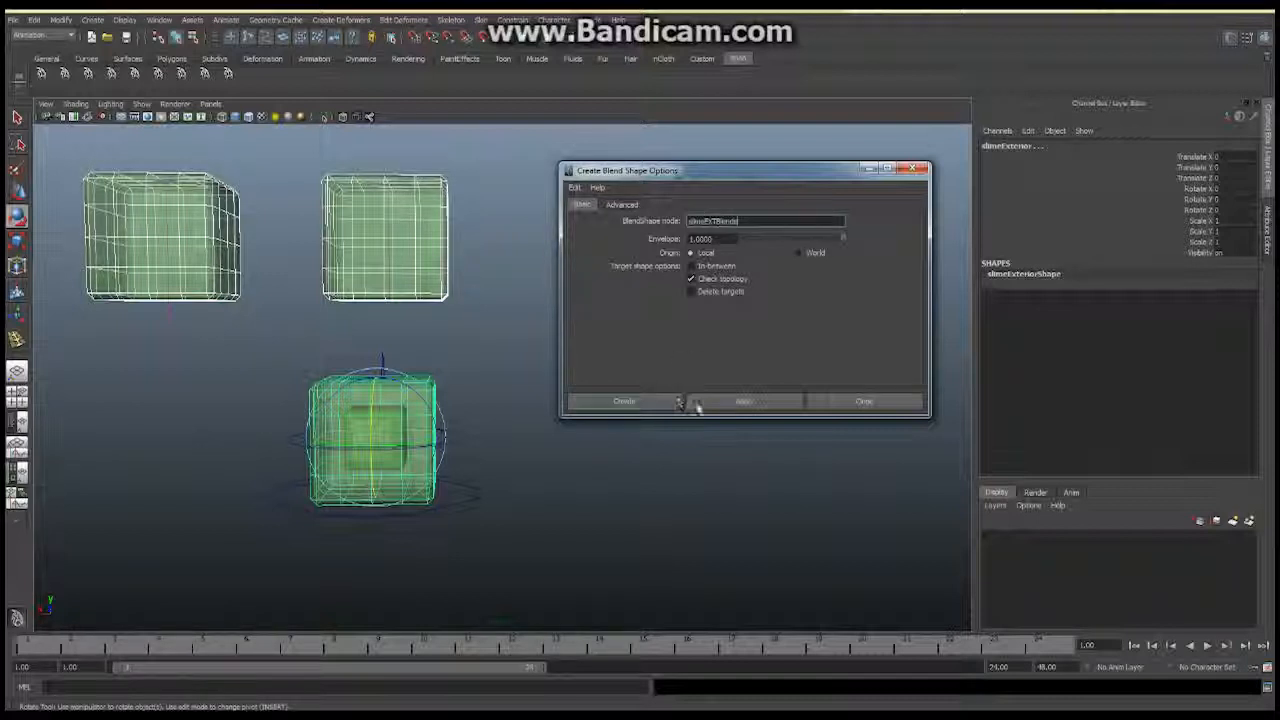
pyautogui.click(624, 401)
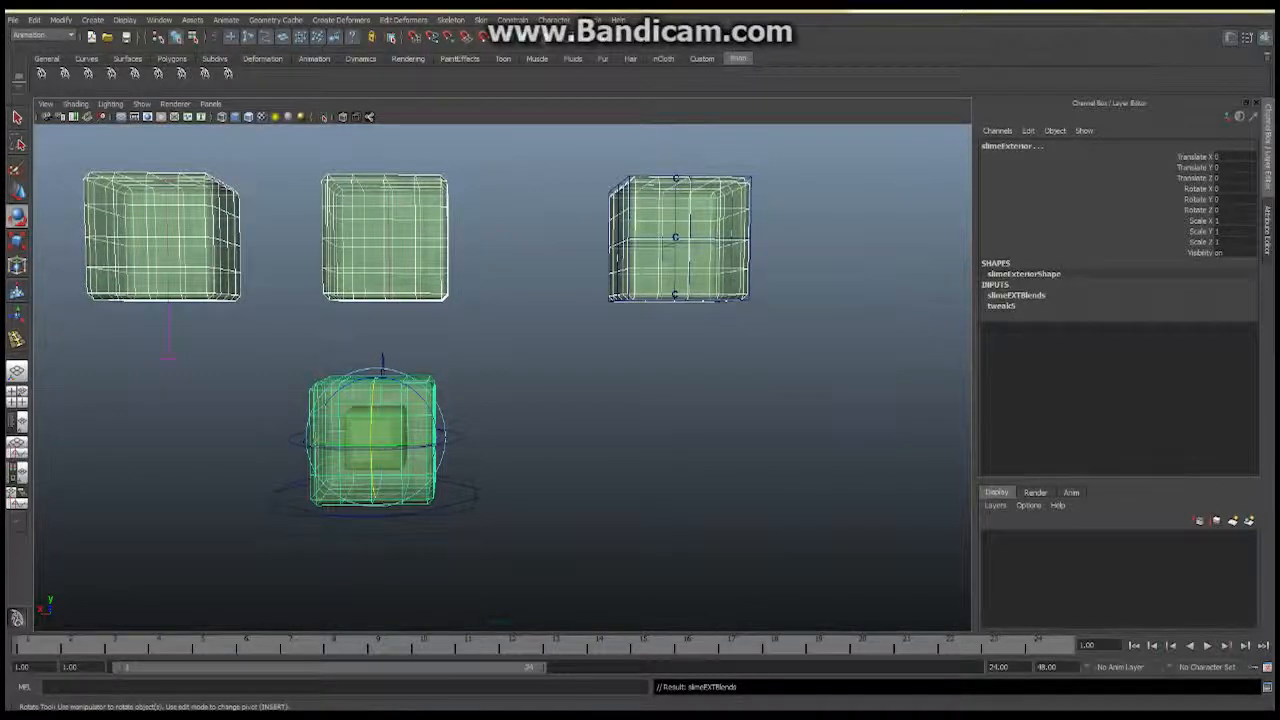
# Set the squash, sineJiggle and massMovement weights of slimeEXTBlends to 1, close the blend shape editor, and clear the selection.
pyautogui.moveTo(1279, 275); pyautogui.dragTo(778, 128)
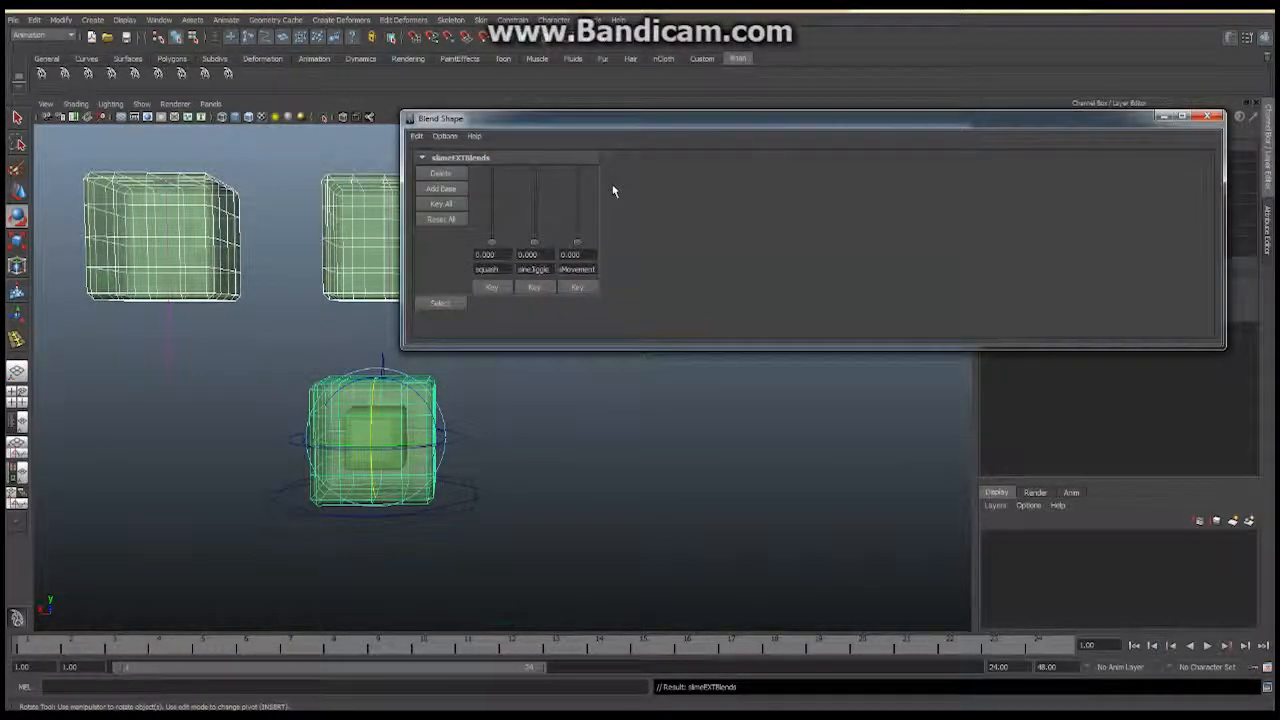
pyautogui.moveTo(668, 122); pyautogui.dragTo(828, 112)
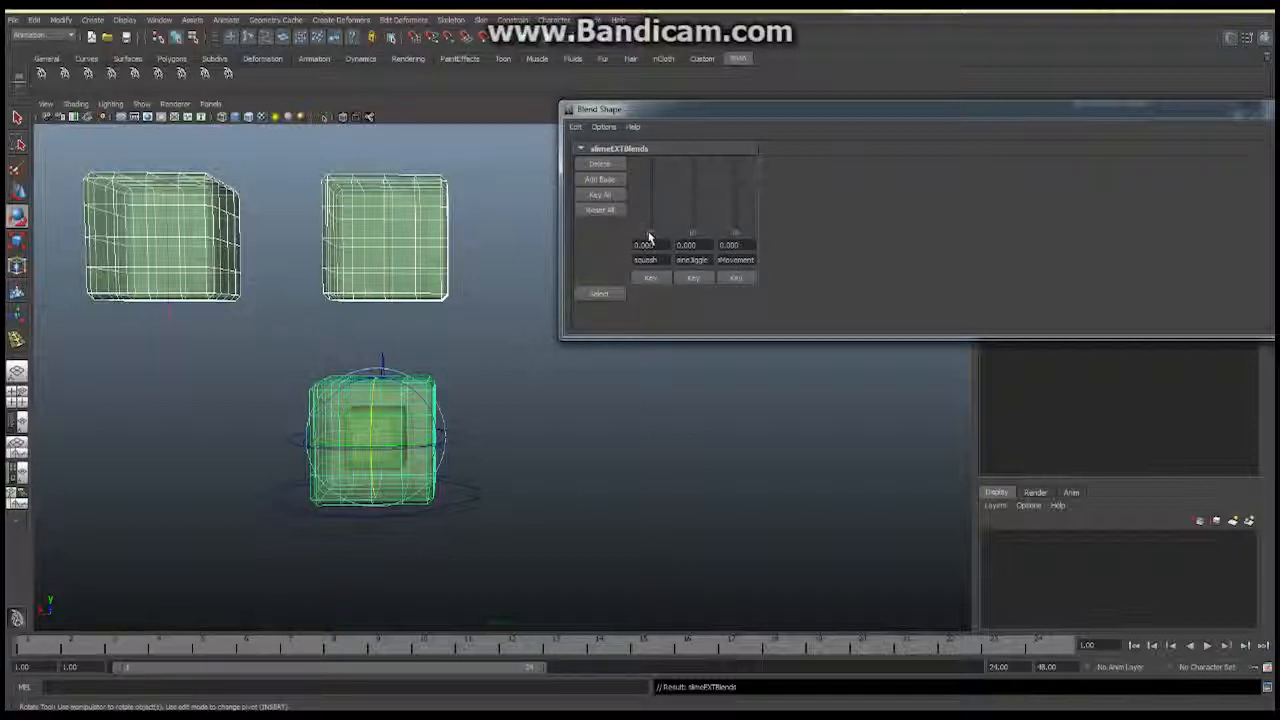
pyautogui.moveTo(648, 237); pyautogui.dragTo(656, 163)
pyautogui.moveTo(695, 230); pyautogui.dragTo(695, 197)
pyautogui.moveTo(741, 235); pyautogui.dragTo(736, 153)
pyautogui.moveTo(821, 118); pyautogui.dragTo(518, 115)
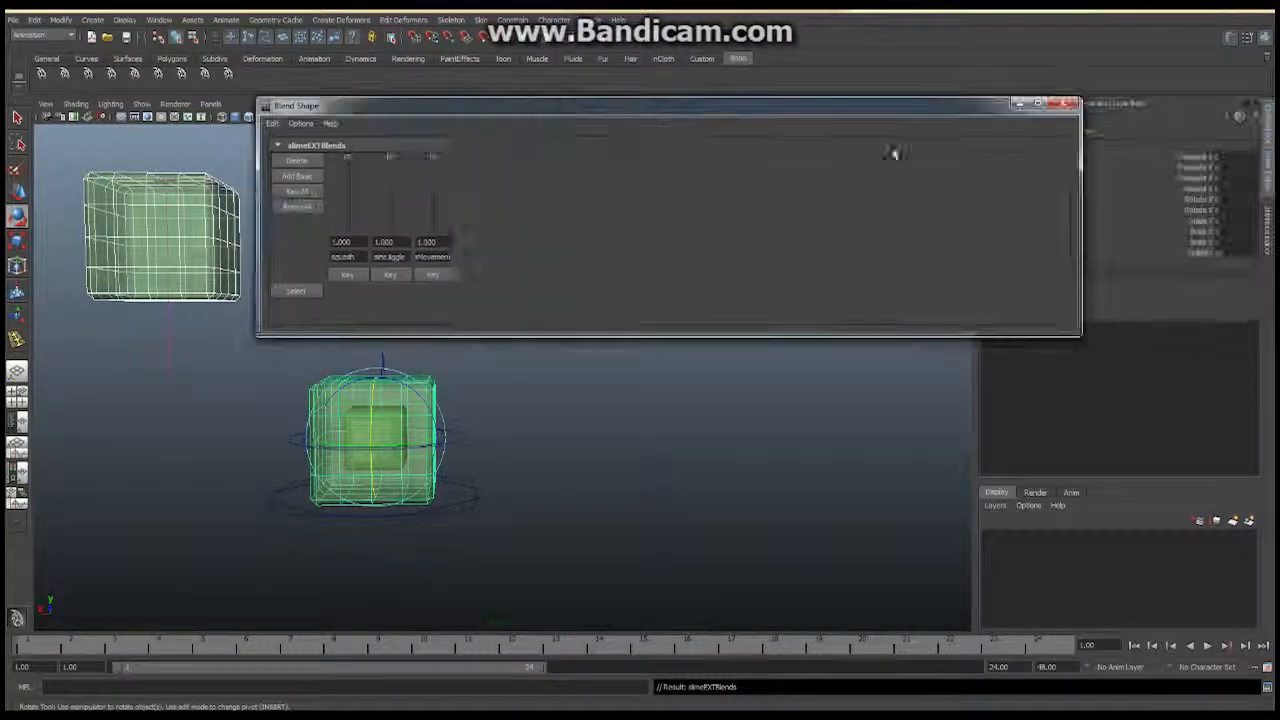
pyautogui.click(1065, 103)
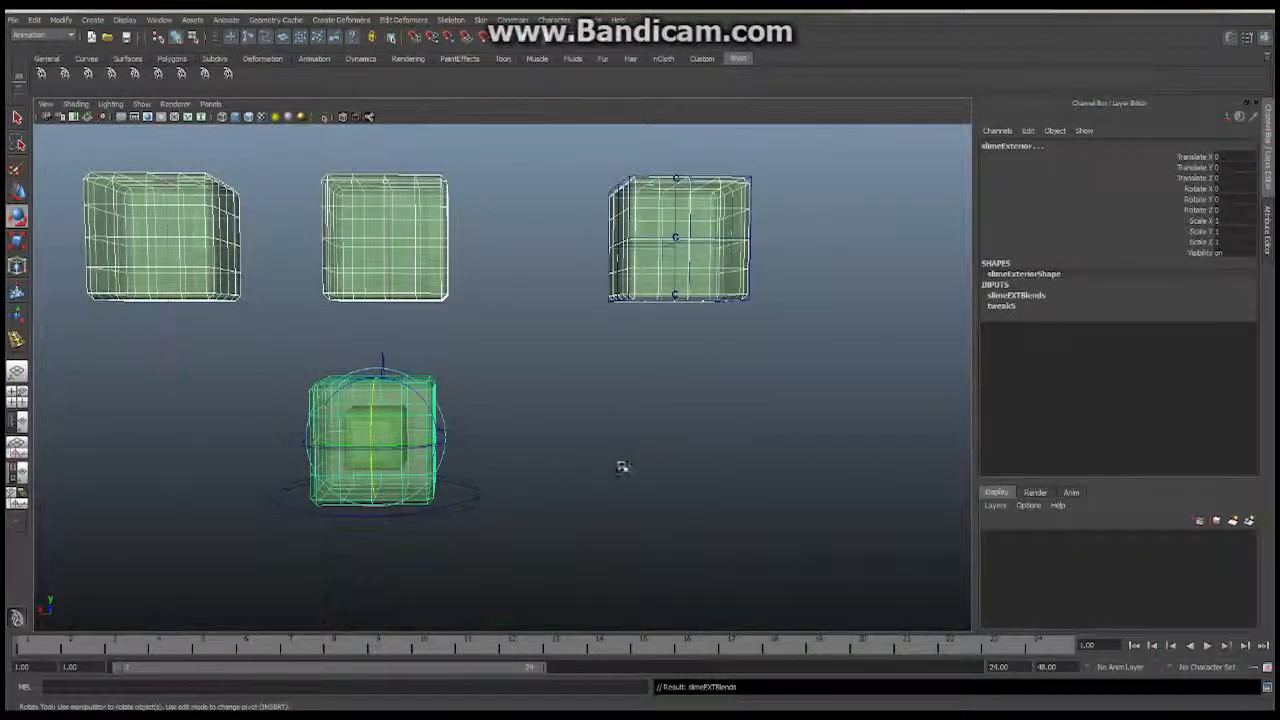
pyautogui.click(622, 466)
# Select cnt_Interior and test the blended deformation by scrubbing its Squash attribute.
pyautogui.keyDown('alt'); pyautogui.moveTo(456, 424); pyautogui.dragTo(637, 422, button='middle'); pyautogui.keyUp('alt')
pyautogui.moveTo(634, 424)
pyautogui.keyDown('alt'); pyautogui.mouseDown()
pyautogui.moveTo(471, 429)
pyautogui.moveTo(691, 437)
pyautogui.moveTo(617, 429)
pyautogui.mouseUp(); pyautogui.keyUp('alt')
pyautogui.click(605, 448)
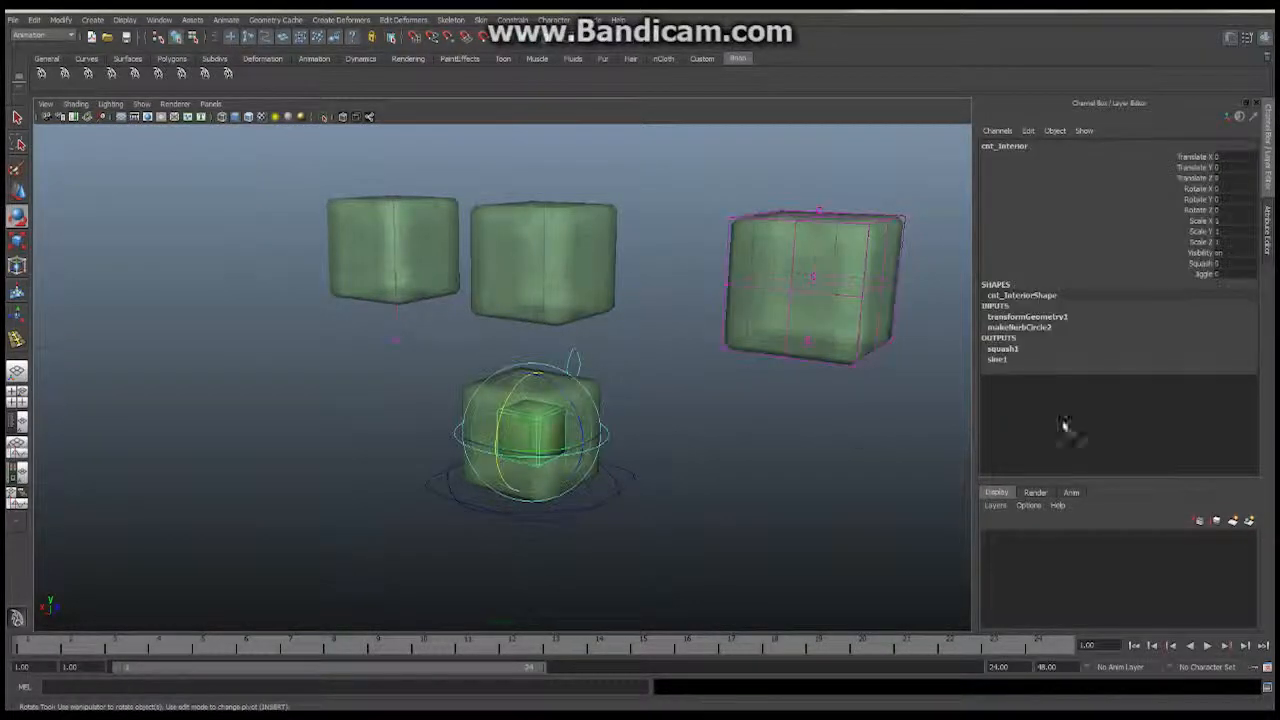
pyautogui.click(1200, 263)
pyautogui.moveTo(826, 343)
pyautogui.mouseDown(button='middle')
pyautogui.moveTo(795, 343)
pyautogui.moveTo(806, 343)
pyautogui.mouseUp(button='middle')
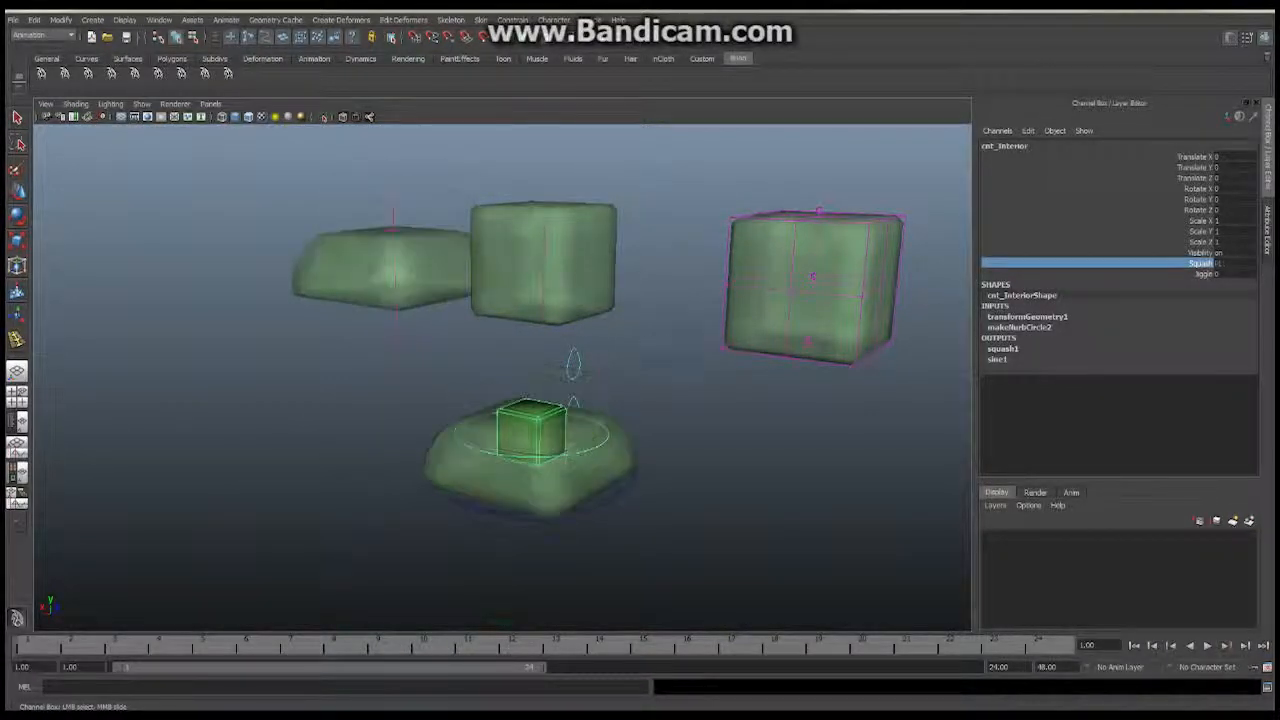
# Set cnt_Interior's Squash attribute back to 0.
pyautogui.click(574, 355)
pyautogui.press('e')
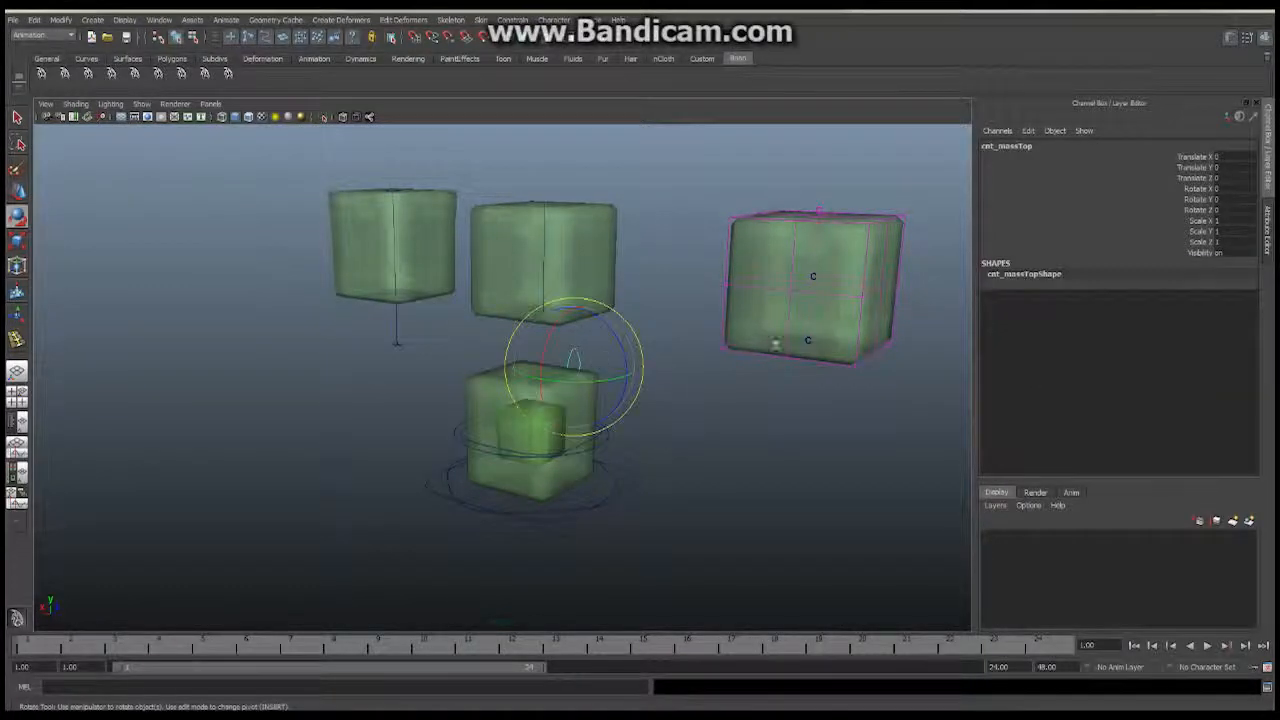
pyautogui.click(660, 449)
pyautogui.click(604, 441)
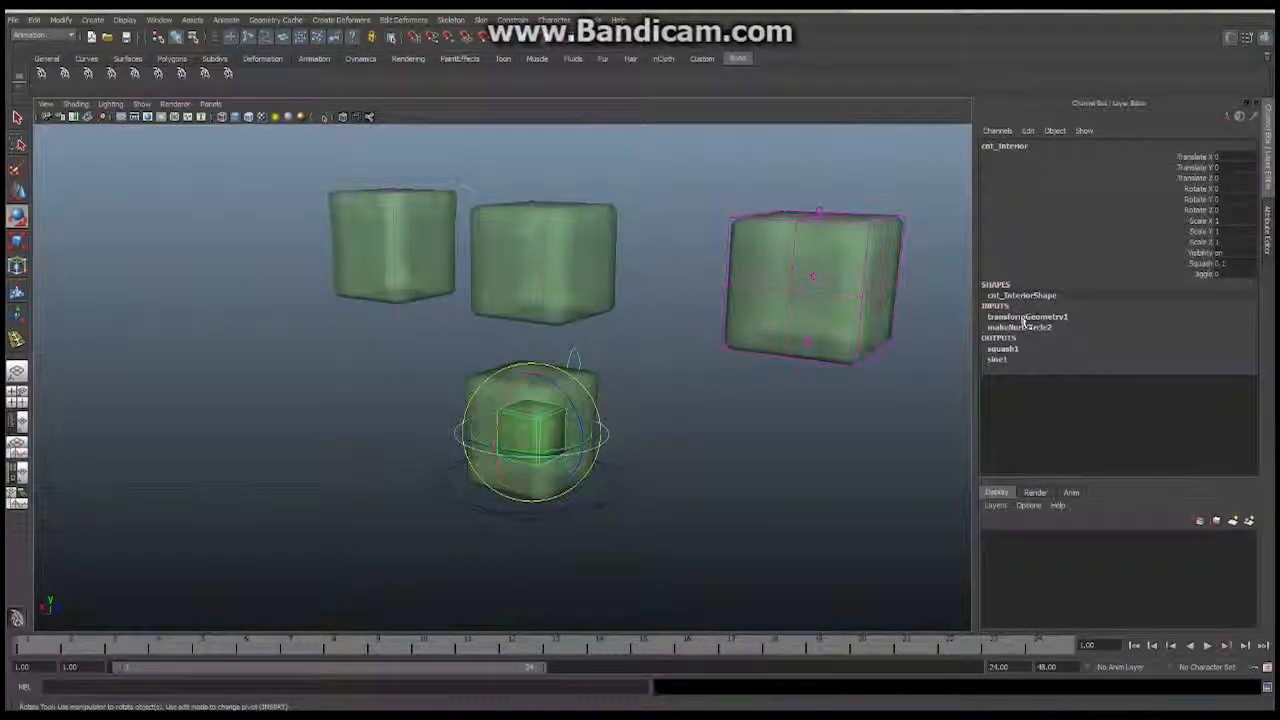
pyautogui.click(1220, 263)
pyautogui.write('0')
pyautogui.press('Return')
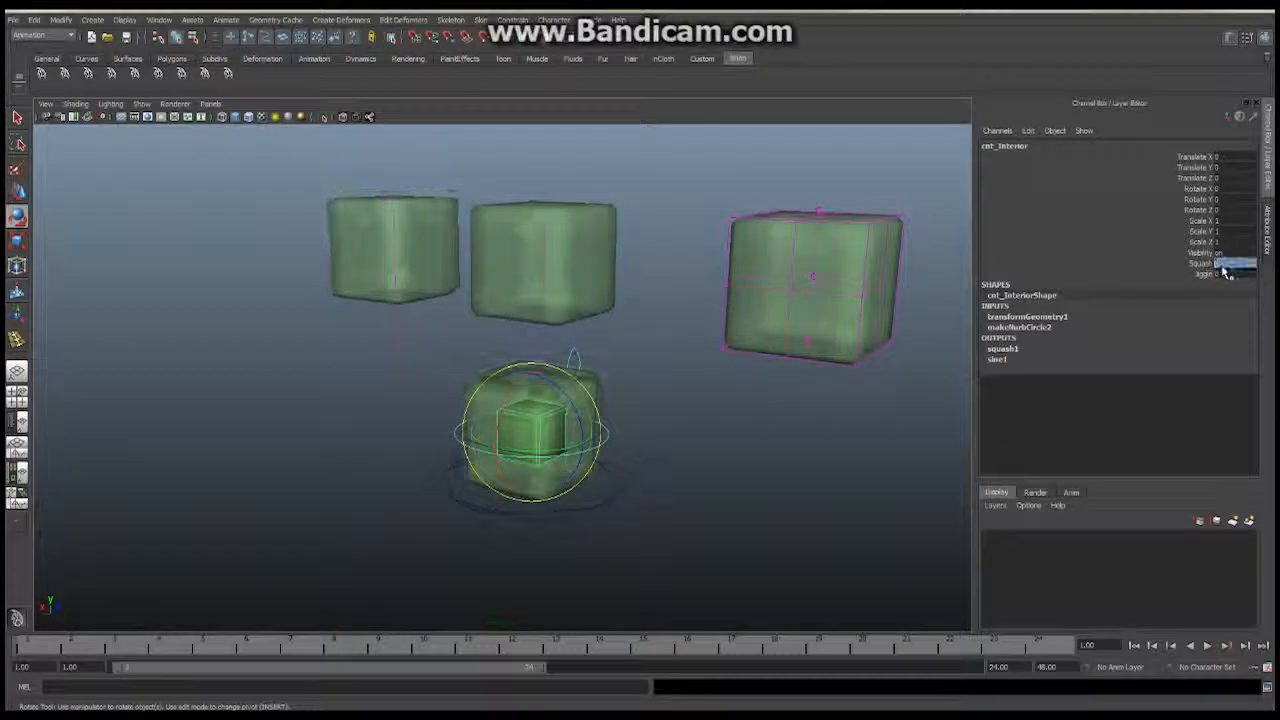
# Test cnt_Interior's Jiggle attribute by scrubbing its value, and undo the change.
pyautogui.click(1204, 274)
pyautogui.moveTo(890, 375); pyautogui.dragTo(850, 380, button='middle')
pyautogui.hotkey('ctrl', 'z')
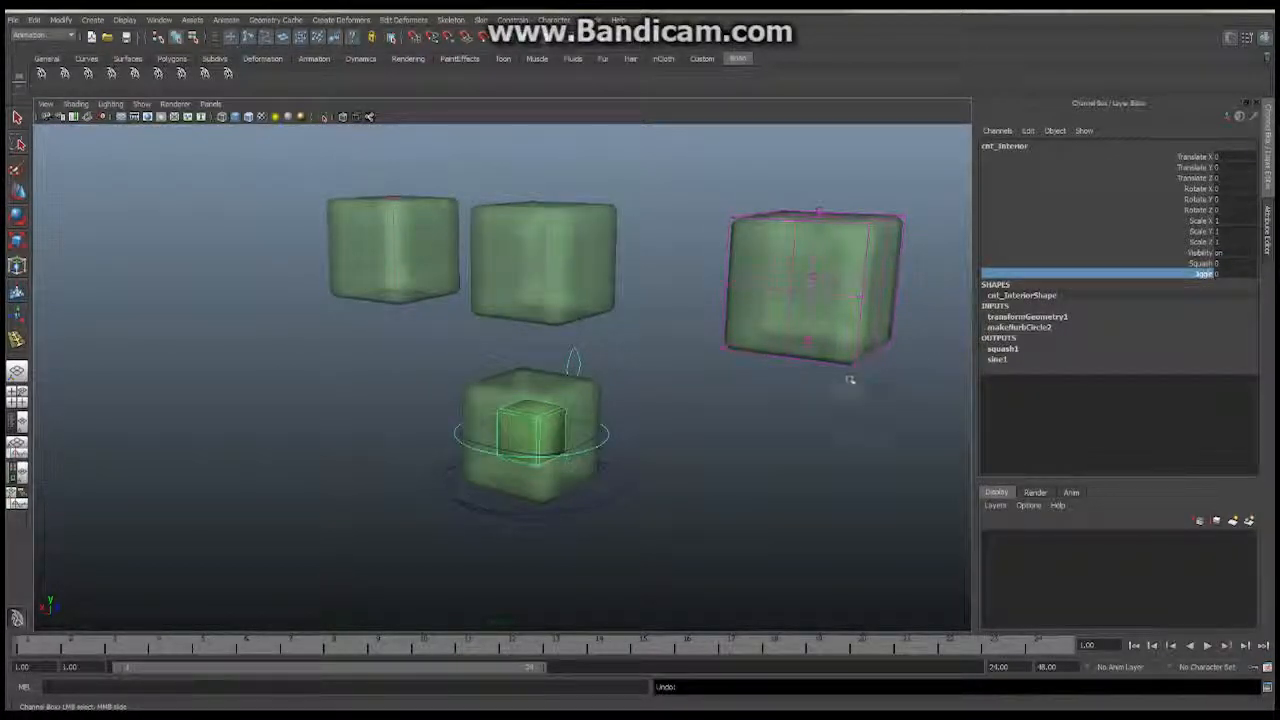
# Select cnt_massTop, test-rotate it about X, and undo the rotation.
pyautogui.click(697, 437)
pyautogui.click(574, 352)
pyautogui.moveTo(574, 352)
pyautogui.mouseDown()
pyautogui.moveTo(543, 360)
pyautogui.moveTo(563, 351)
pyautogui.moveTo(571, 385)
pyautogui.moveTo(574, 363)
pyautogui.mouseUp()
pyautogui.hotkey('ctrl', 'z')
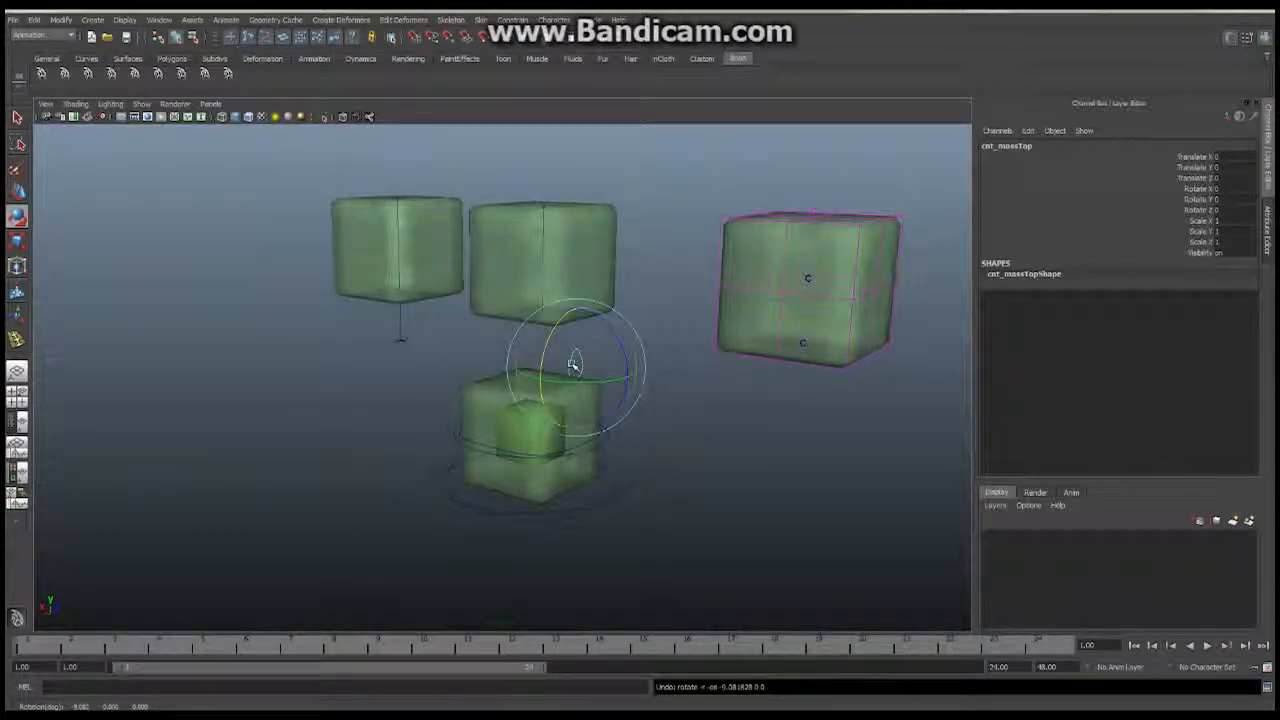
# Move the whole jelly rig away from its original place with the cnt_Gound control.
pyautogui.keyDown('alt'); pyautogui.moveTo(808, 420); pyautogui.dragTo(674, 360); pyautogui.keyUp('alt')
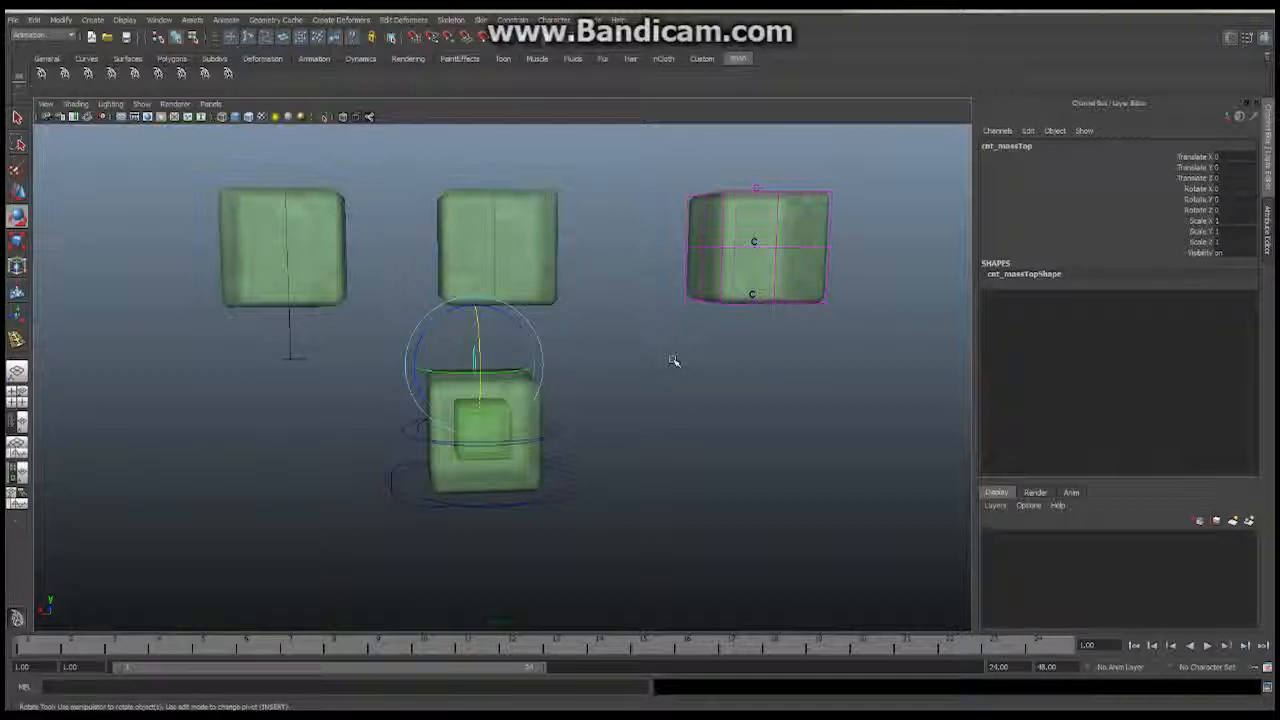
pyautogui.keyDown('alt'); pyautogui.moveTo(610, 405); pyautogui.dragTo(646, 424); pyautogui.keyUp('alt')
pyautogui.click(640, 423)
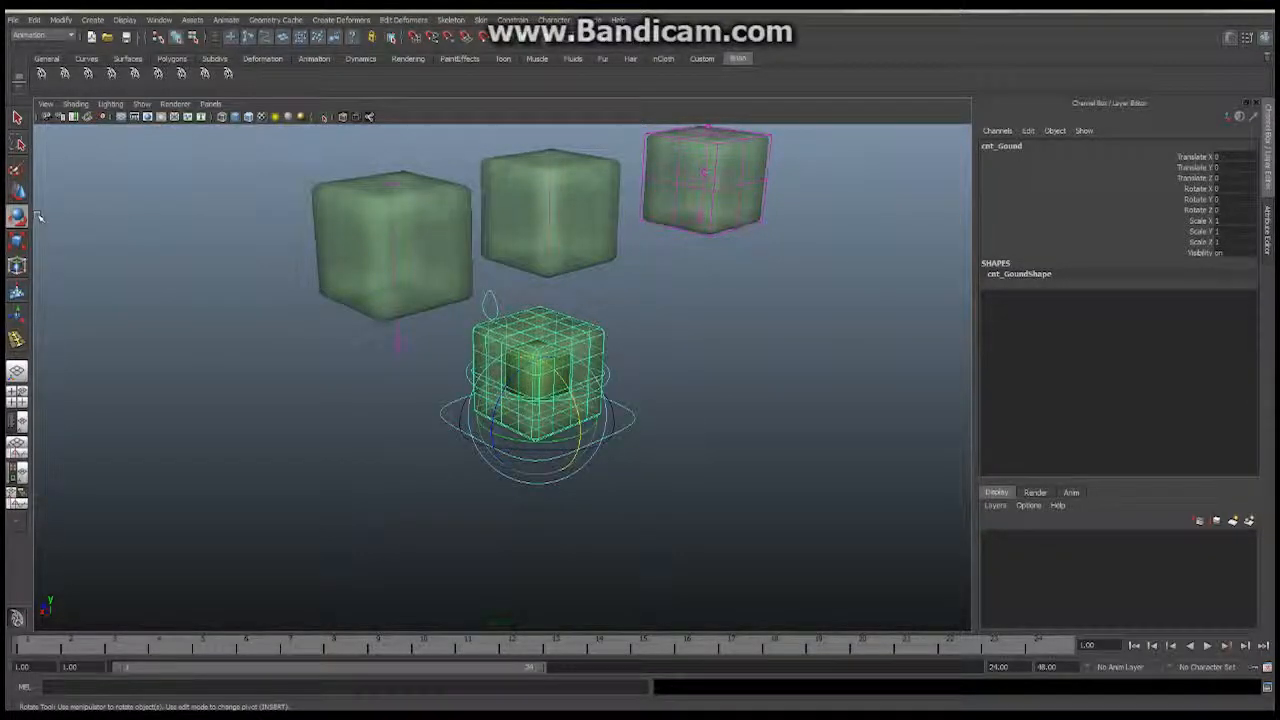
pyautogui.press('w')
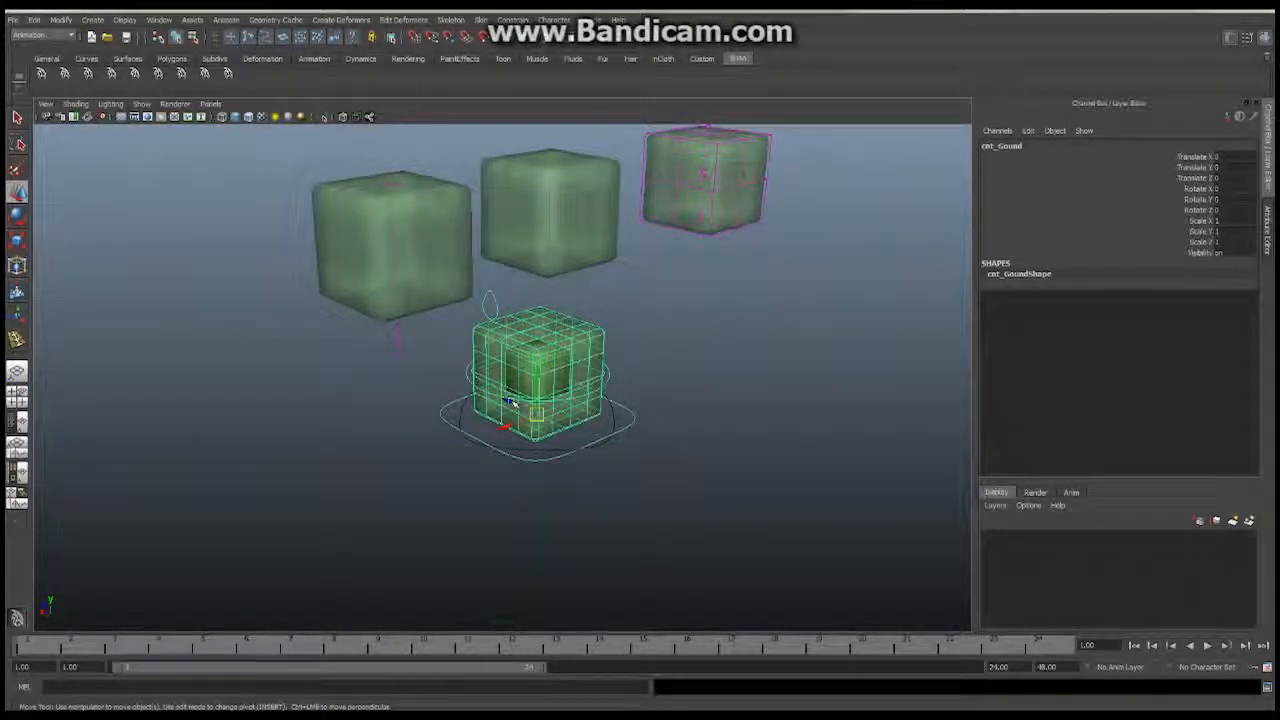
pyautogui.hotkey('ctrl', 'z')
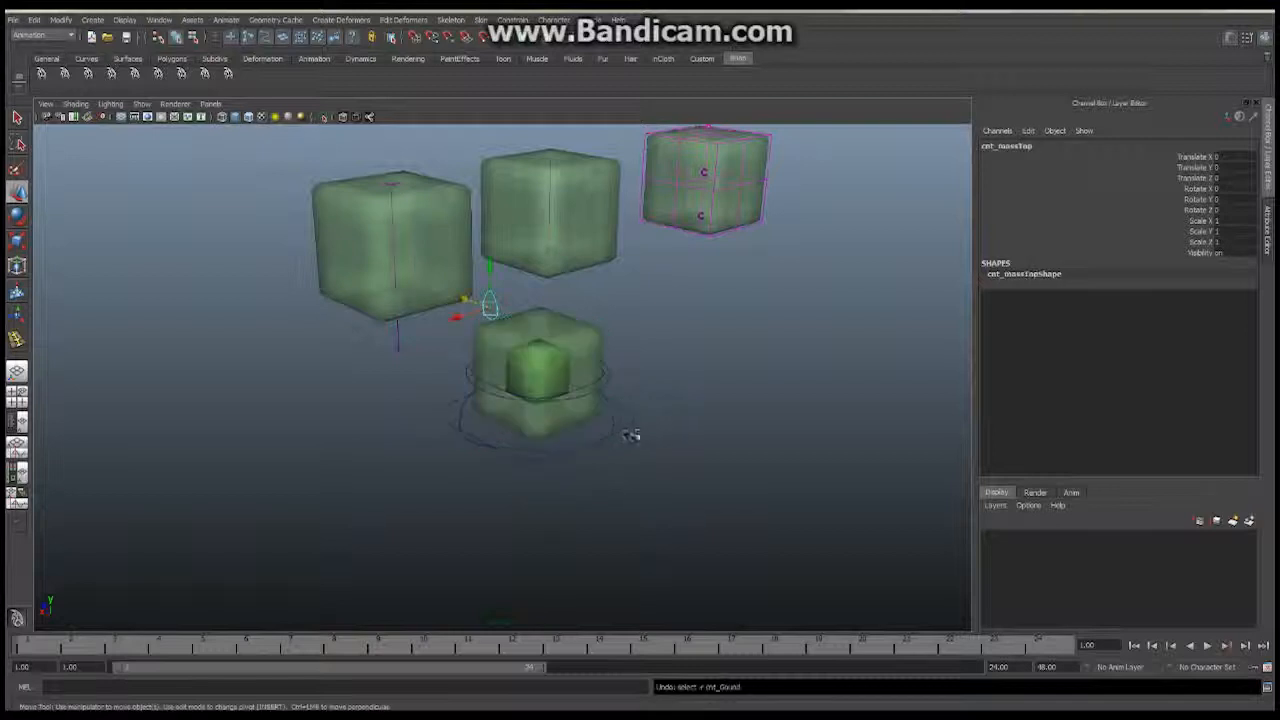
pyautogui.click(616, 423)
pyautogui.moveTo(530, 383); pyautogui.dragTo(656, 437)
# Test-rotate cnt_massTop about X with the rig in its moved position, and undo the rotation.
pyautogui.click(597, 345)
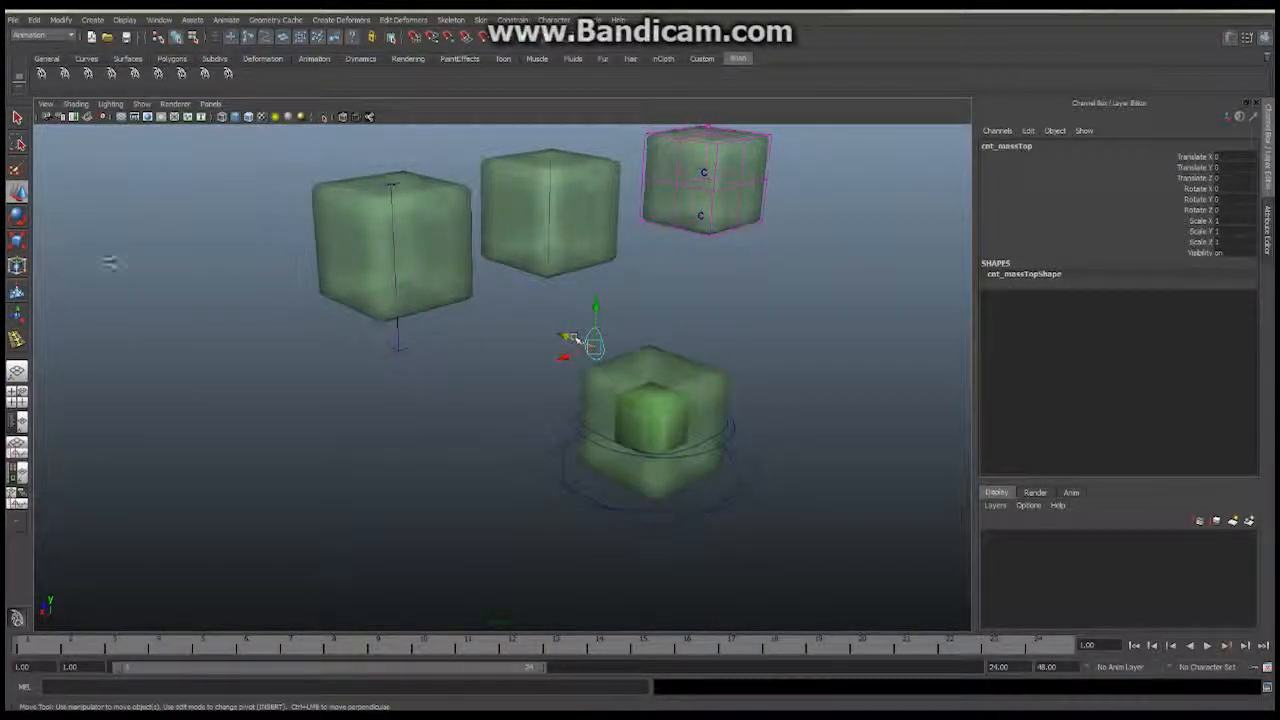
pyautogui.press('e')
pyautogui.moveTo(629, 334); pyautogui.dragTo(627, 322)
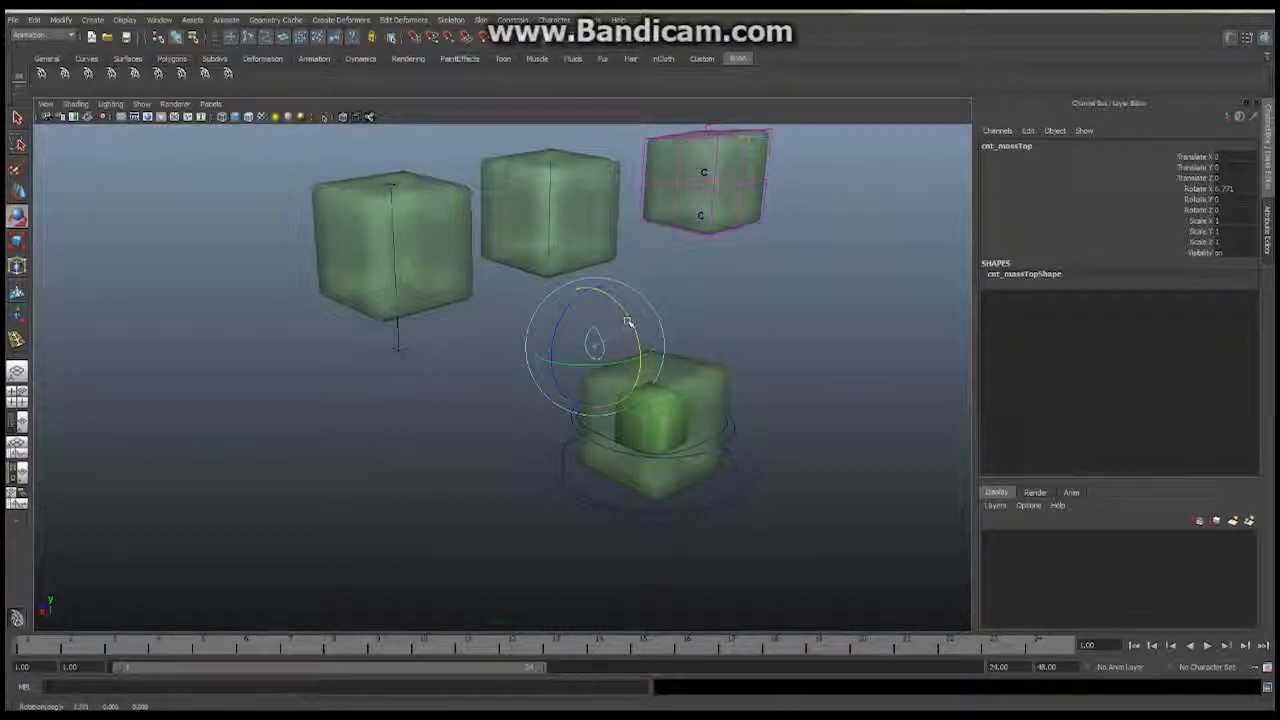
pyautogui.hotkey('ctrl', 'z')
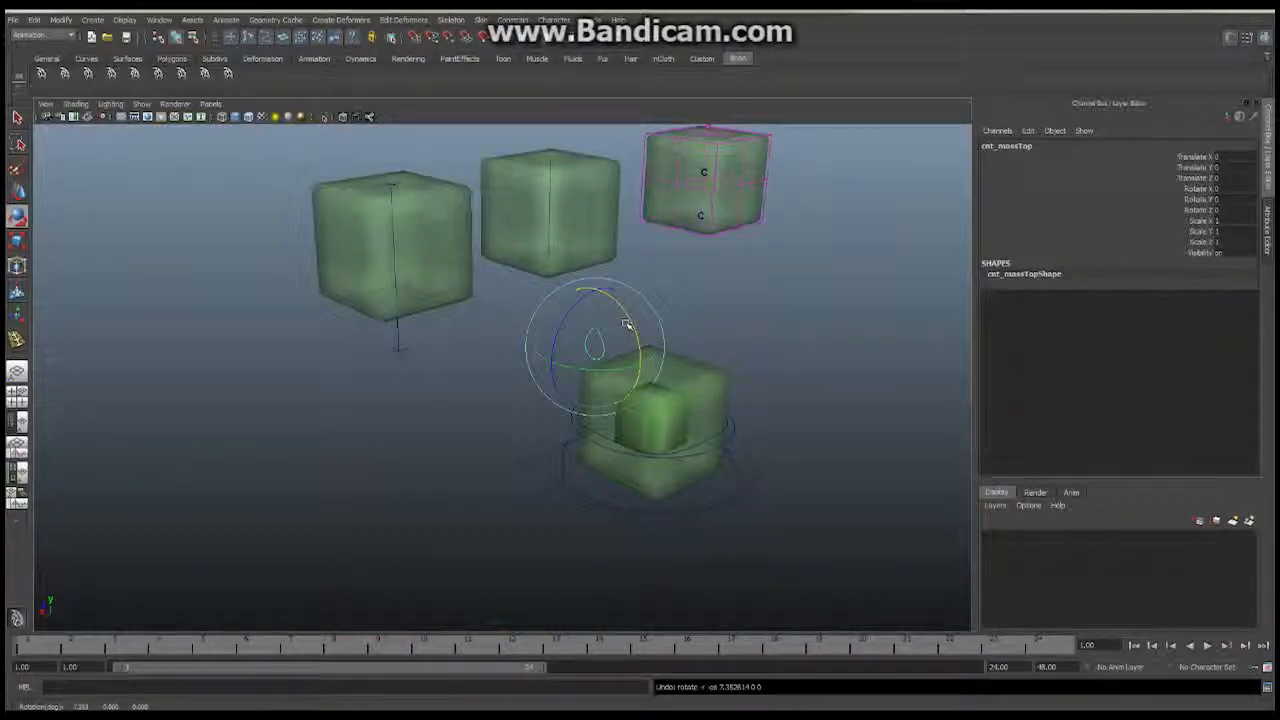